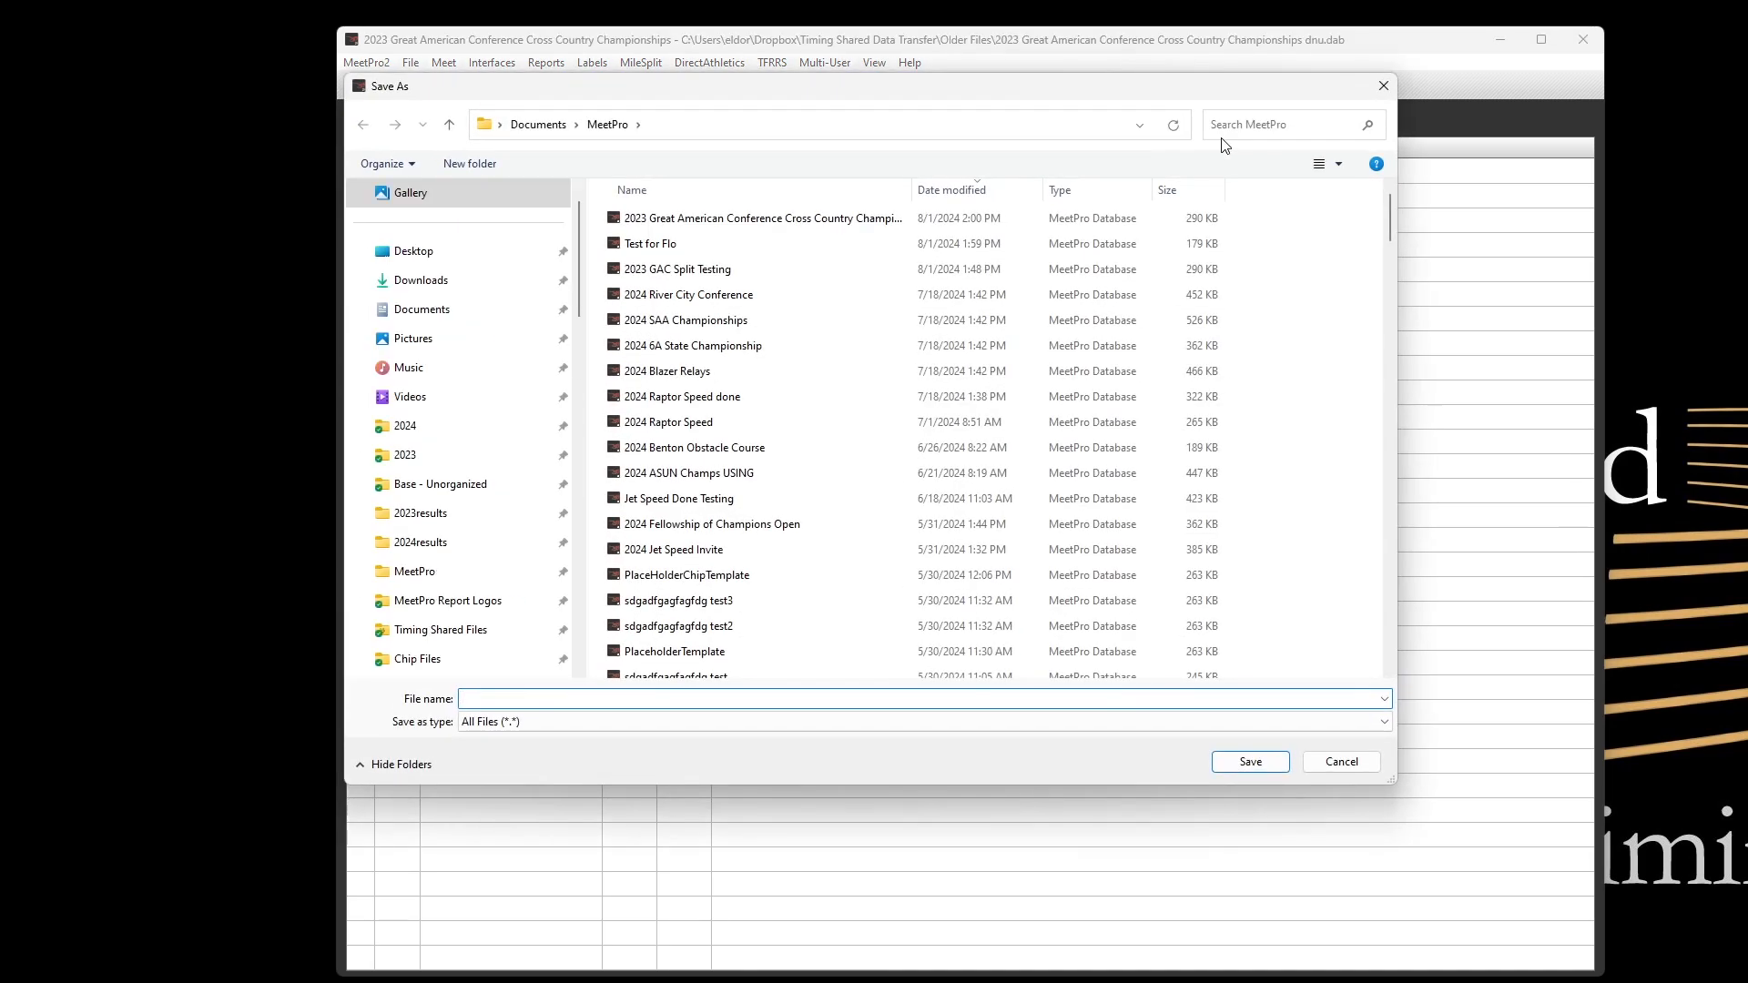
- Create a new meet file named Harding Invite and set its start and end dates to 09/16/2023
{"action": "type", "text": "Harding Invite"}
{"action": "key", "text": "Return"}
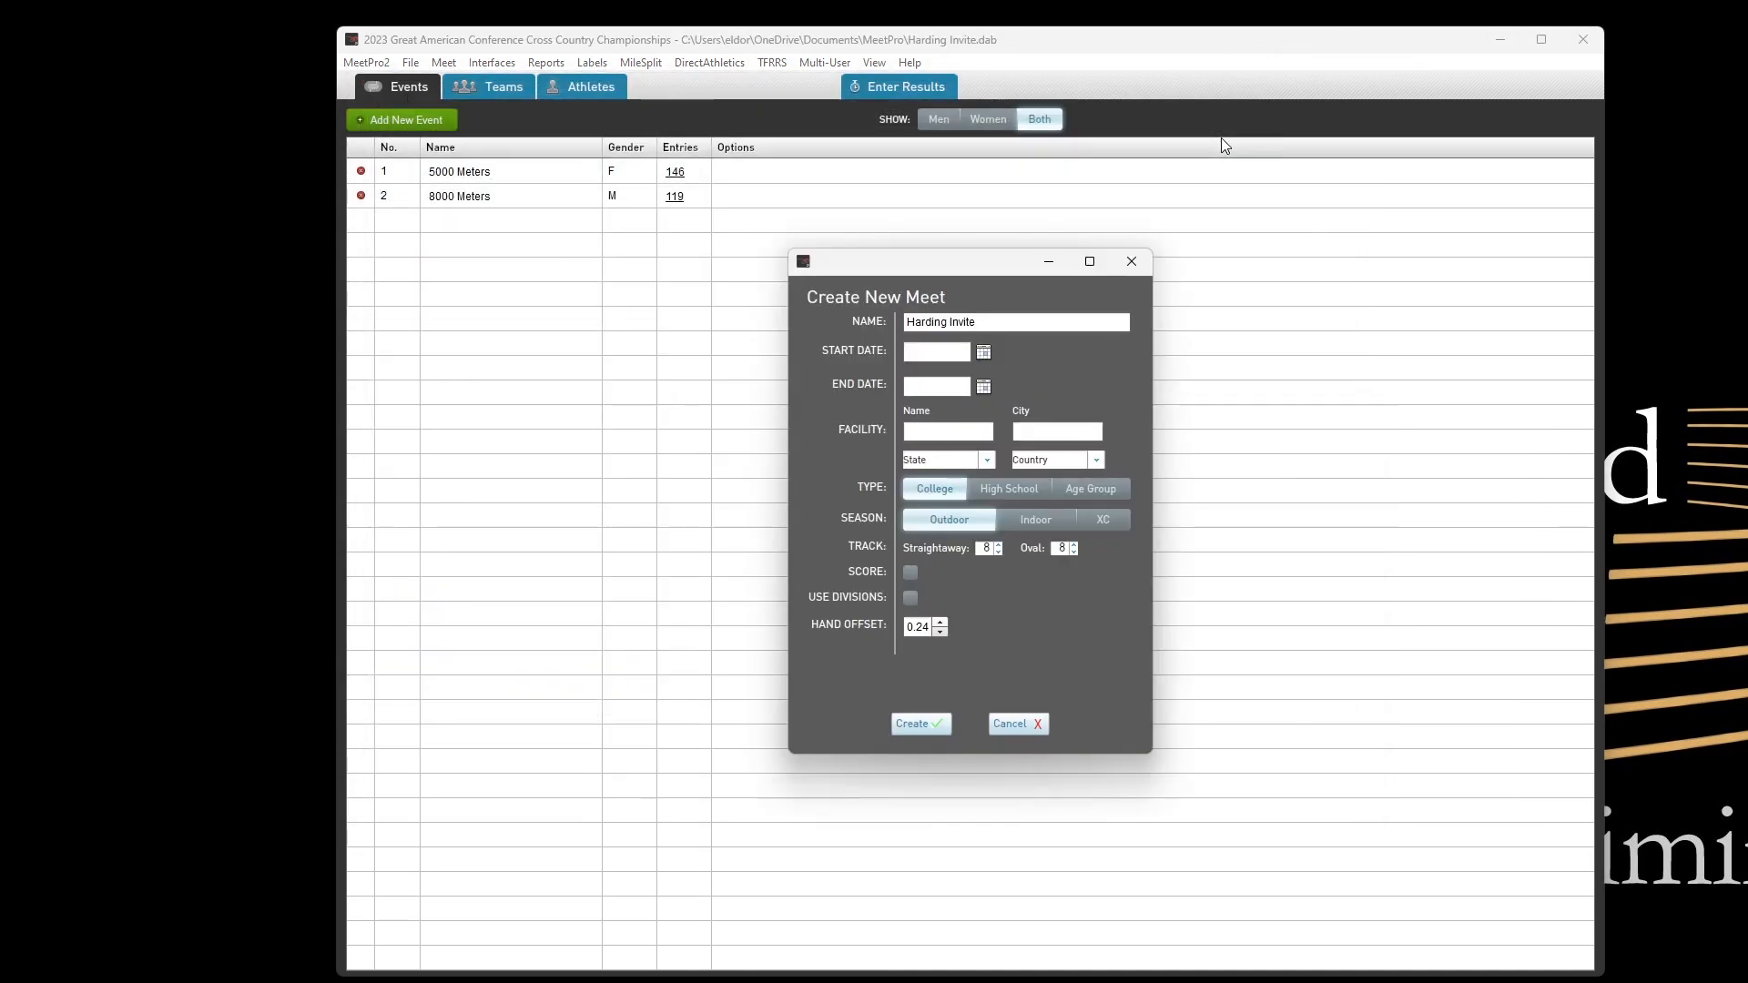
{"action": "left_click", "coordinate": [984, 350]}
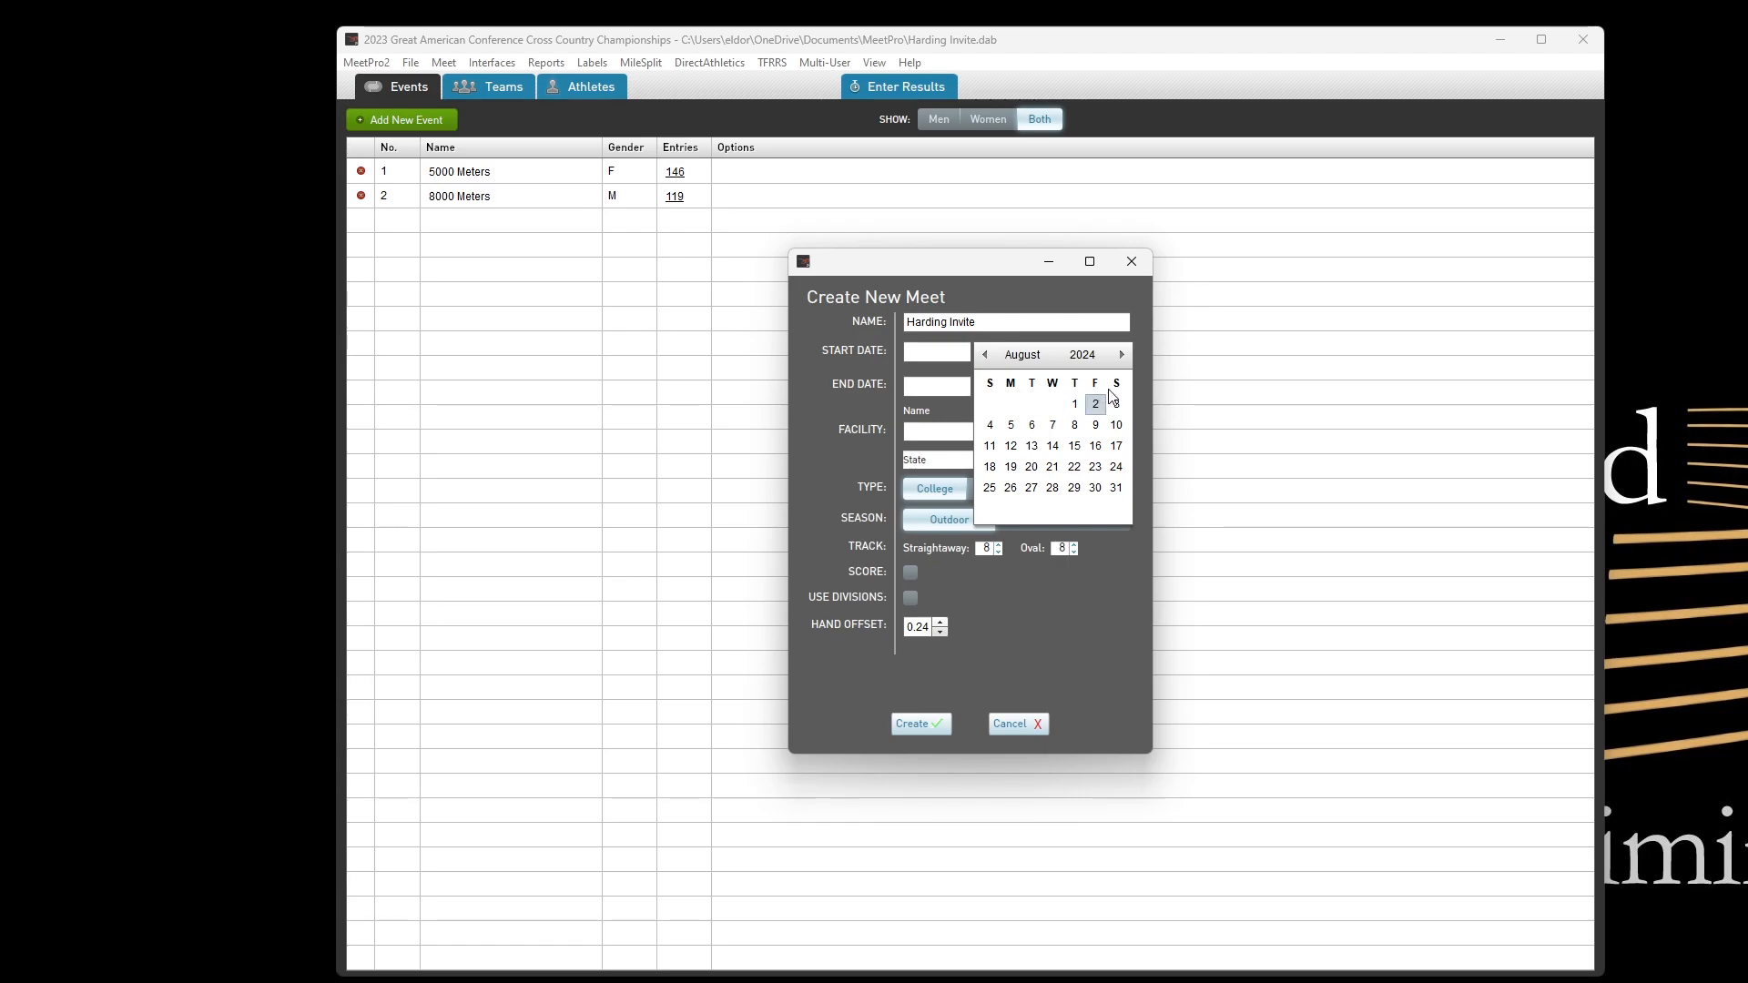
{"action": "left_click", "coordinate": [984, 355]}
{"action": "left_click", "coordinate": [984, 355]}
{"action": "left_click", "coordinate": [984, 355]}
{"action": "left_click", "coordinate": [984, 356]}
{"action": "left_click", "coordinate": [984, 355]}
{"action": "left_click", "coordinate": [984, 355]}
{"action": "left_click", "coordinate": [984, 355]}
{"action": "left_click", "coordinate": [984, 355]}
{"action": "left_click", "coordinate": [984, 355]}
{"action": "left_click", "coordinate": [984, 355]}
{"action": "left_click", "coordinate": [984, 355]}
{"action": "left_click", "coordinate": [1116, 446]}
- Set the meet facility to Harding in Searcy, Arkansas, United States
{"action": "left_click", "coordinate": [971, 433]}
{"action": "type", "text": "Harding"}
{"action": "key", "text": "Tab"}
{"action": "type", "text": "Searcy"}
{"action": "key", "text": "Tab"}
{"action": "key", "text": "a"}
{"action": "key", "text": "Tab"}
{"action": "key", "text": "u"}
- Set the meet type to High School and the season to XC, and enable the use of divisions
{"action": "left_click", "coordinate": [1013, 495]}
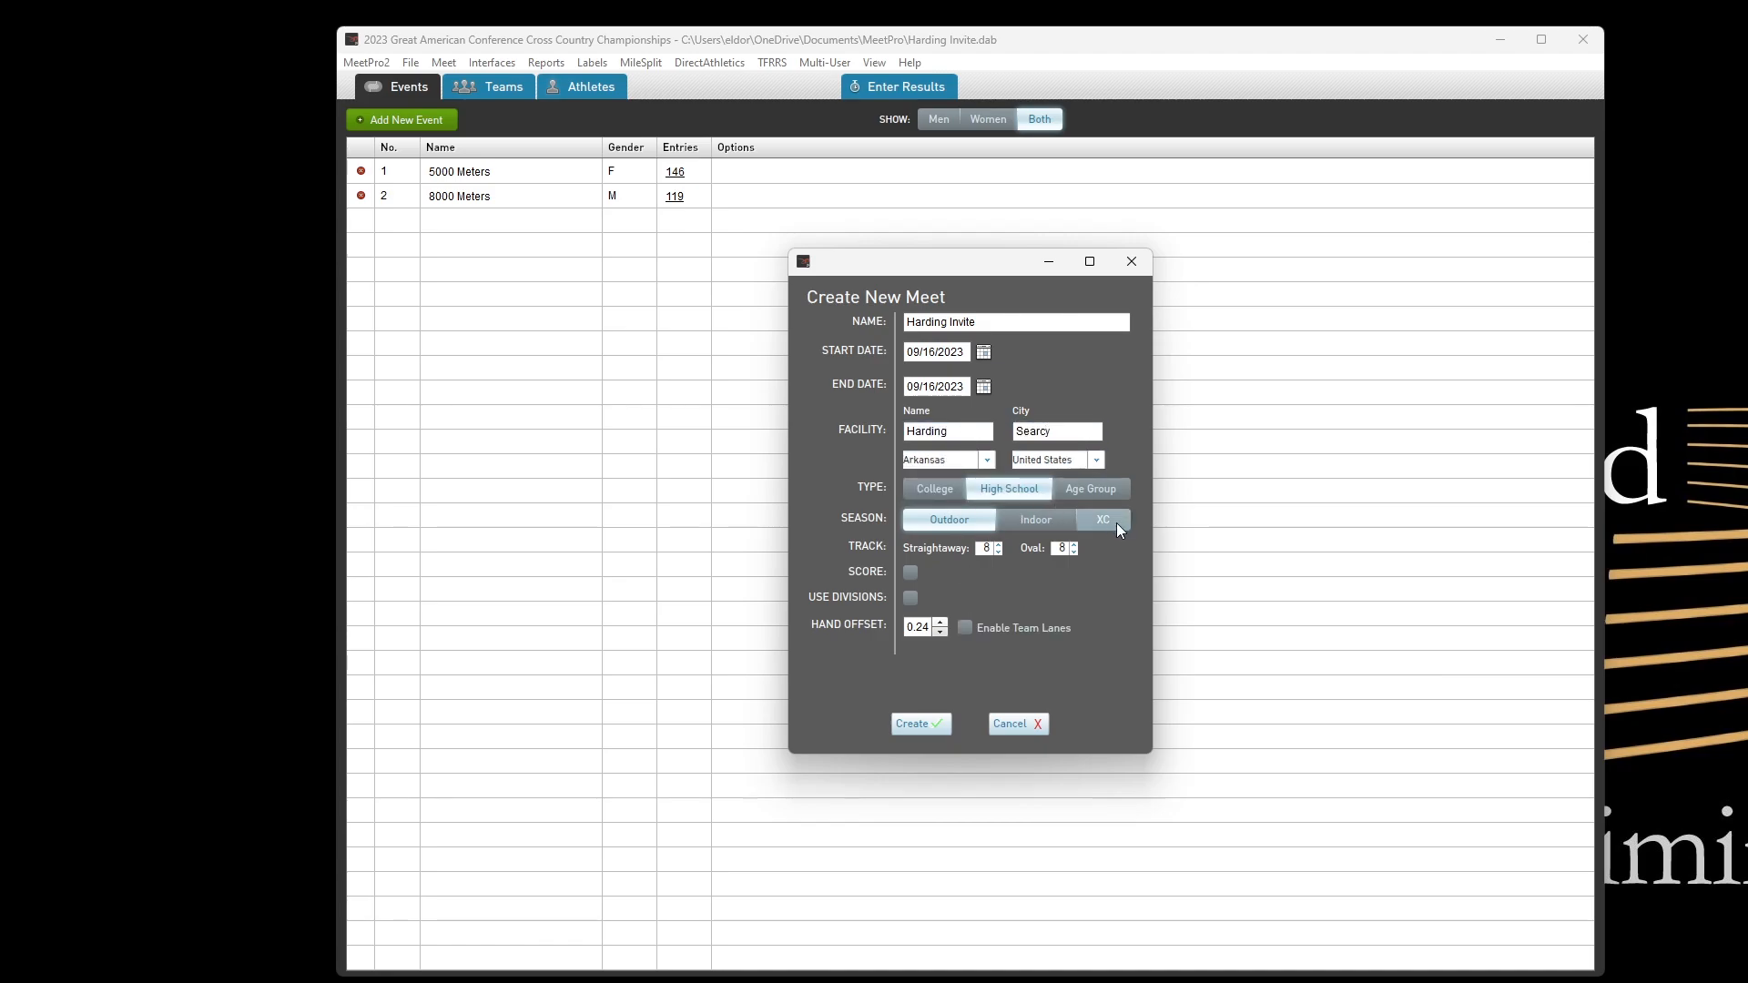
{"action": "left_click", "coordinate": [1116, 522]}
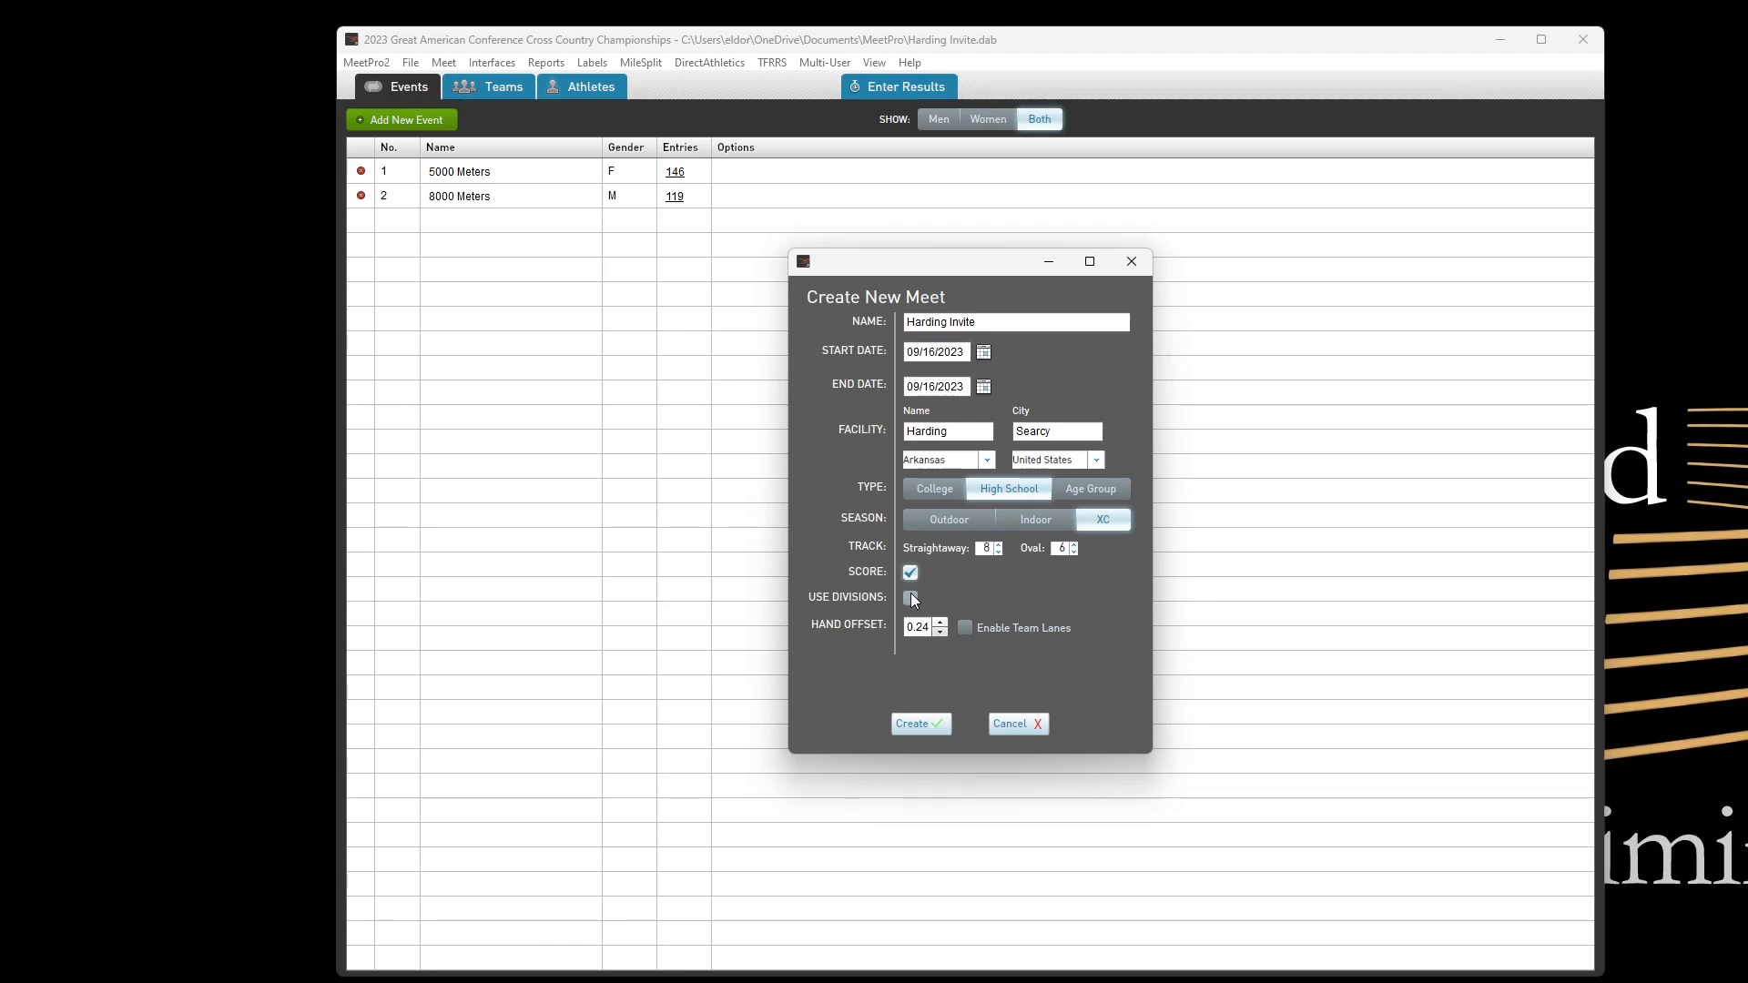
{"action": "left_click", "coordinate": [909, 598]}
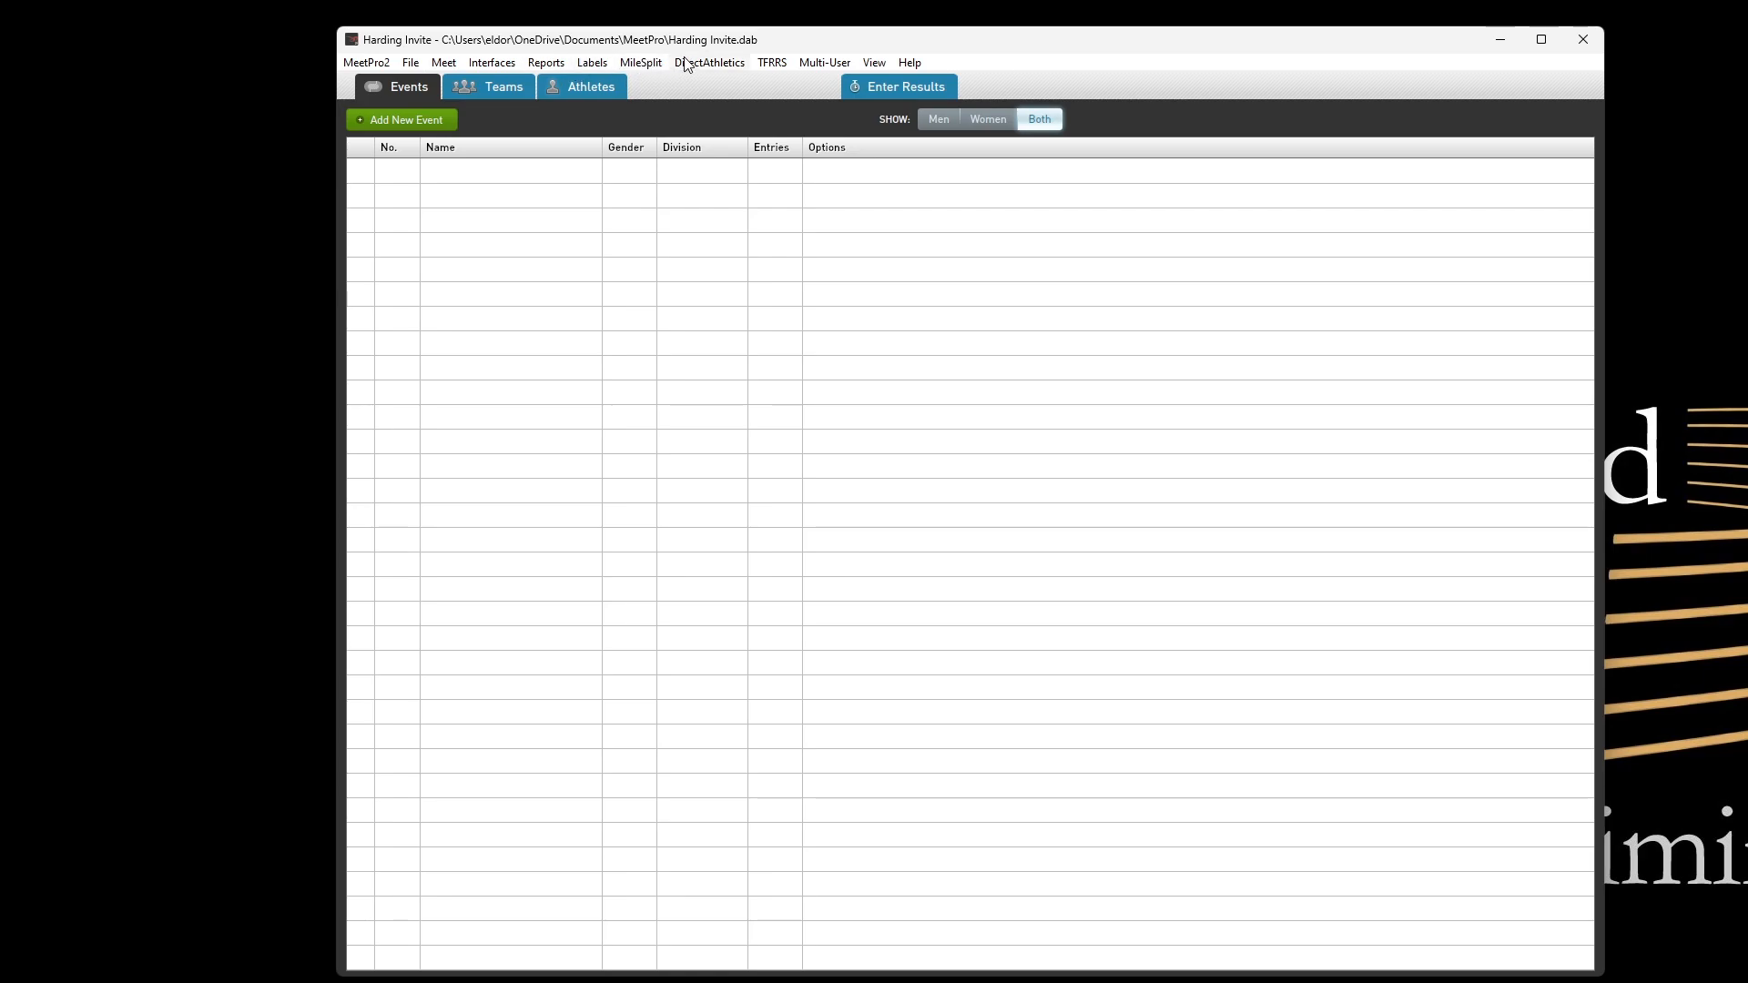
- Link the meet to the Bison XC Invitational on MileSplit and import its entries, including events and divisions
{"action": "left_click", "coordinate": [648, 63]}
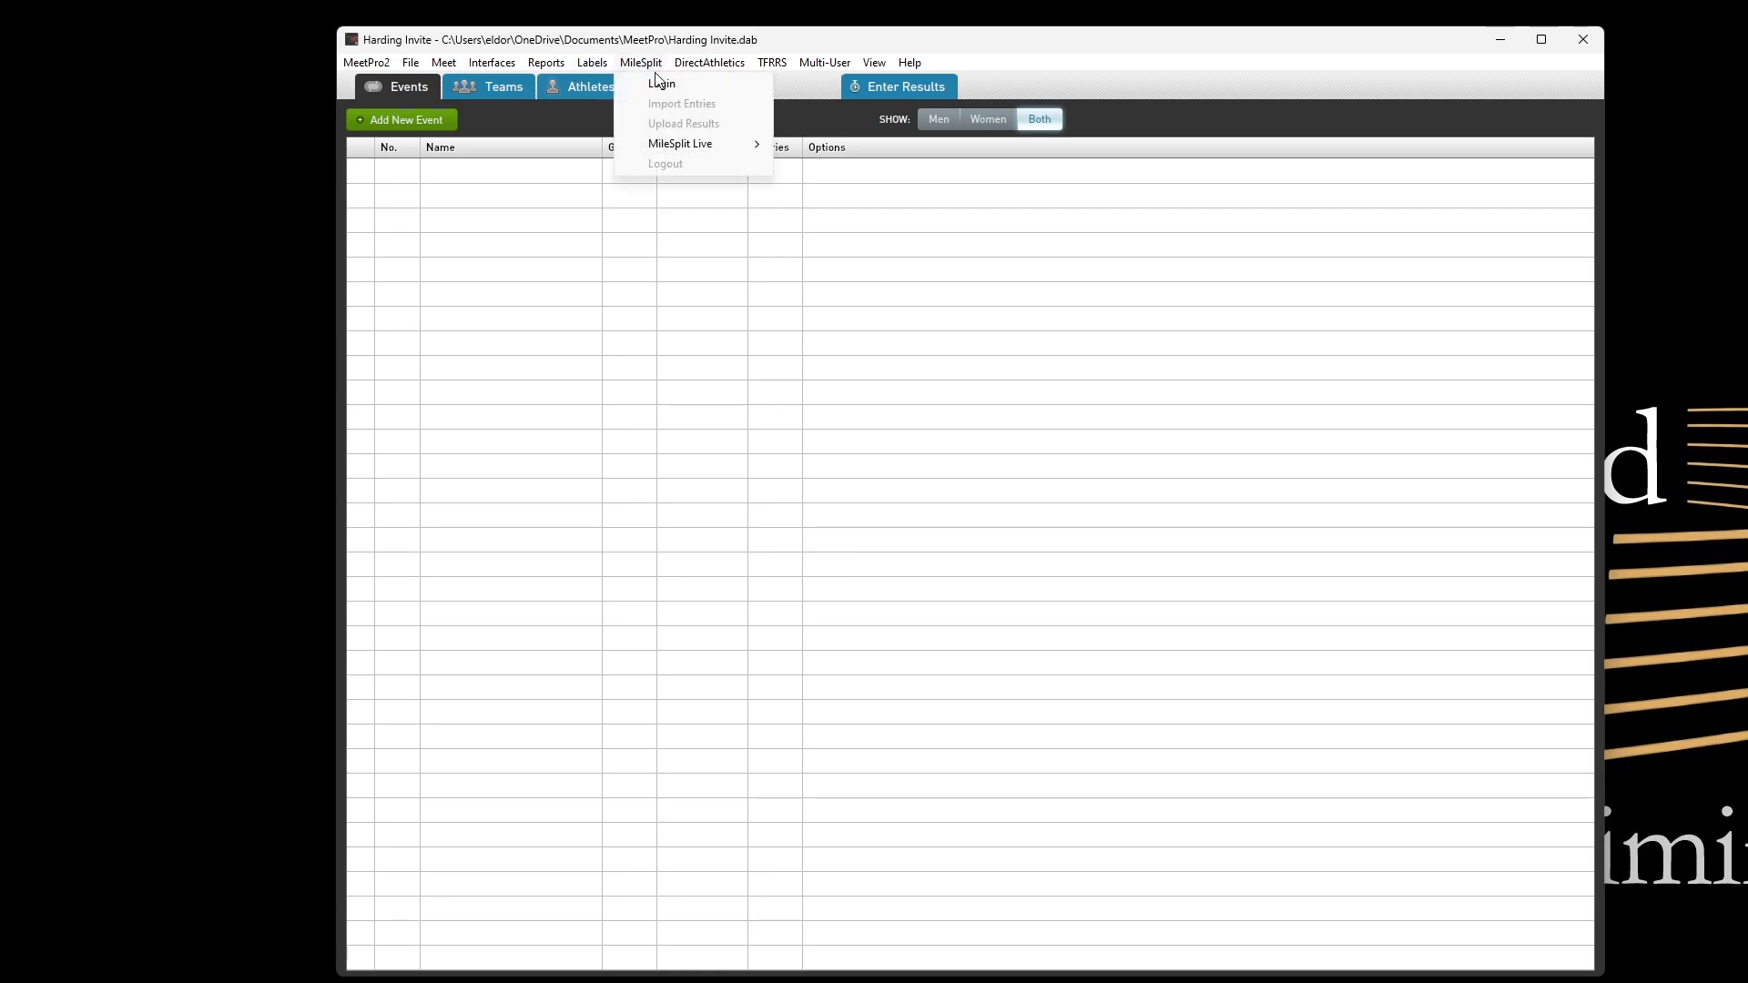
{"action": "left_click", "coordinate": [653, 78]}
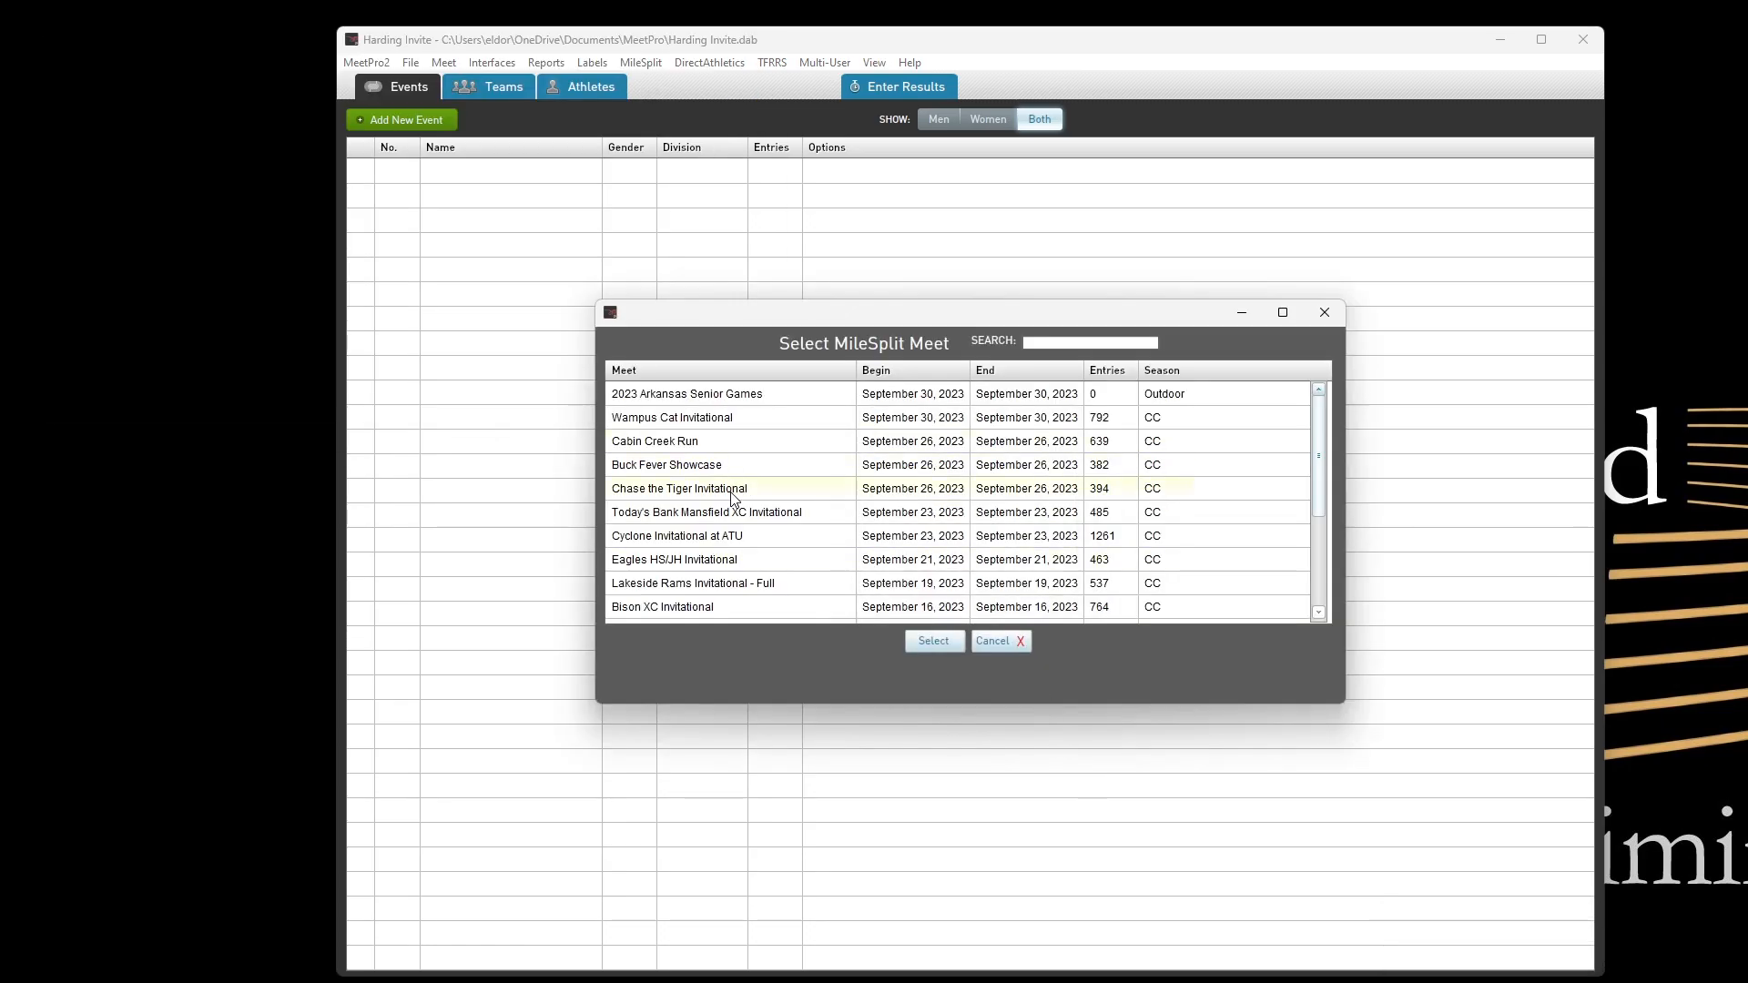
{"action": "scroll", "coordinate": [731, 499], "scroll_direction": "down", "scroll_amount": 3}
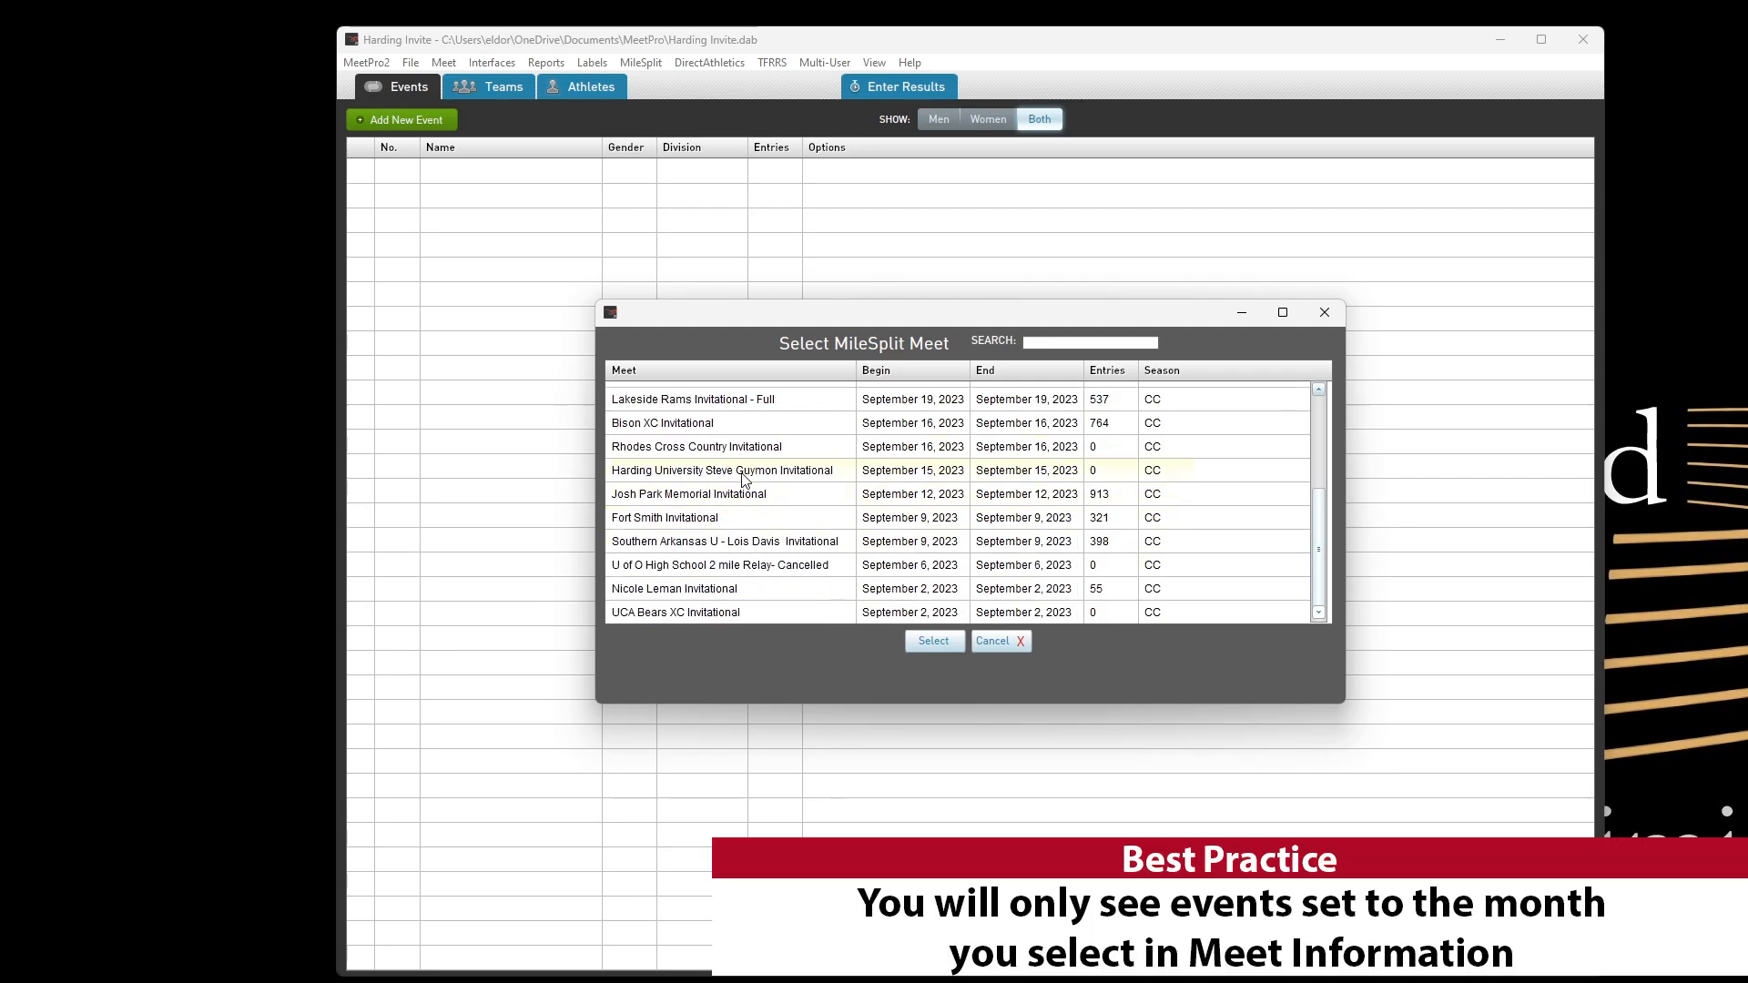
{"action": "left_click", "coordinate": [745, 424]}
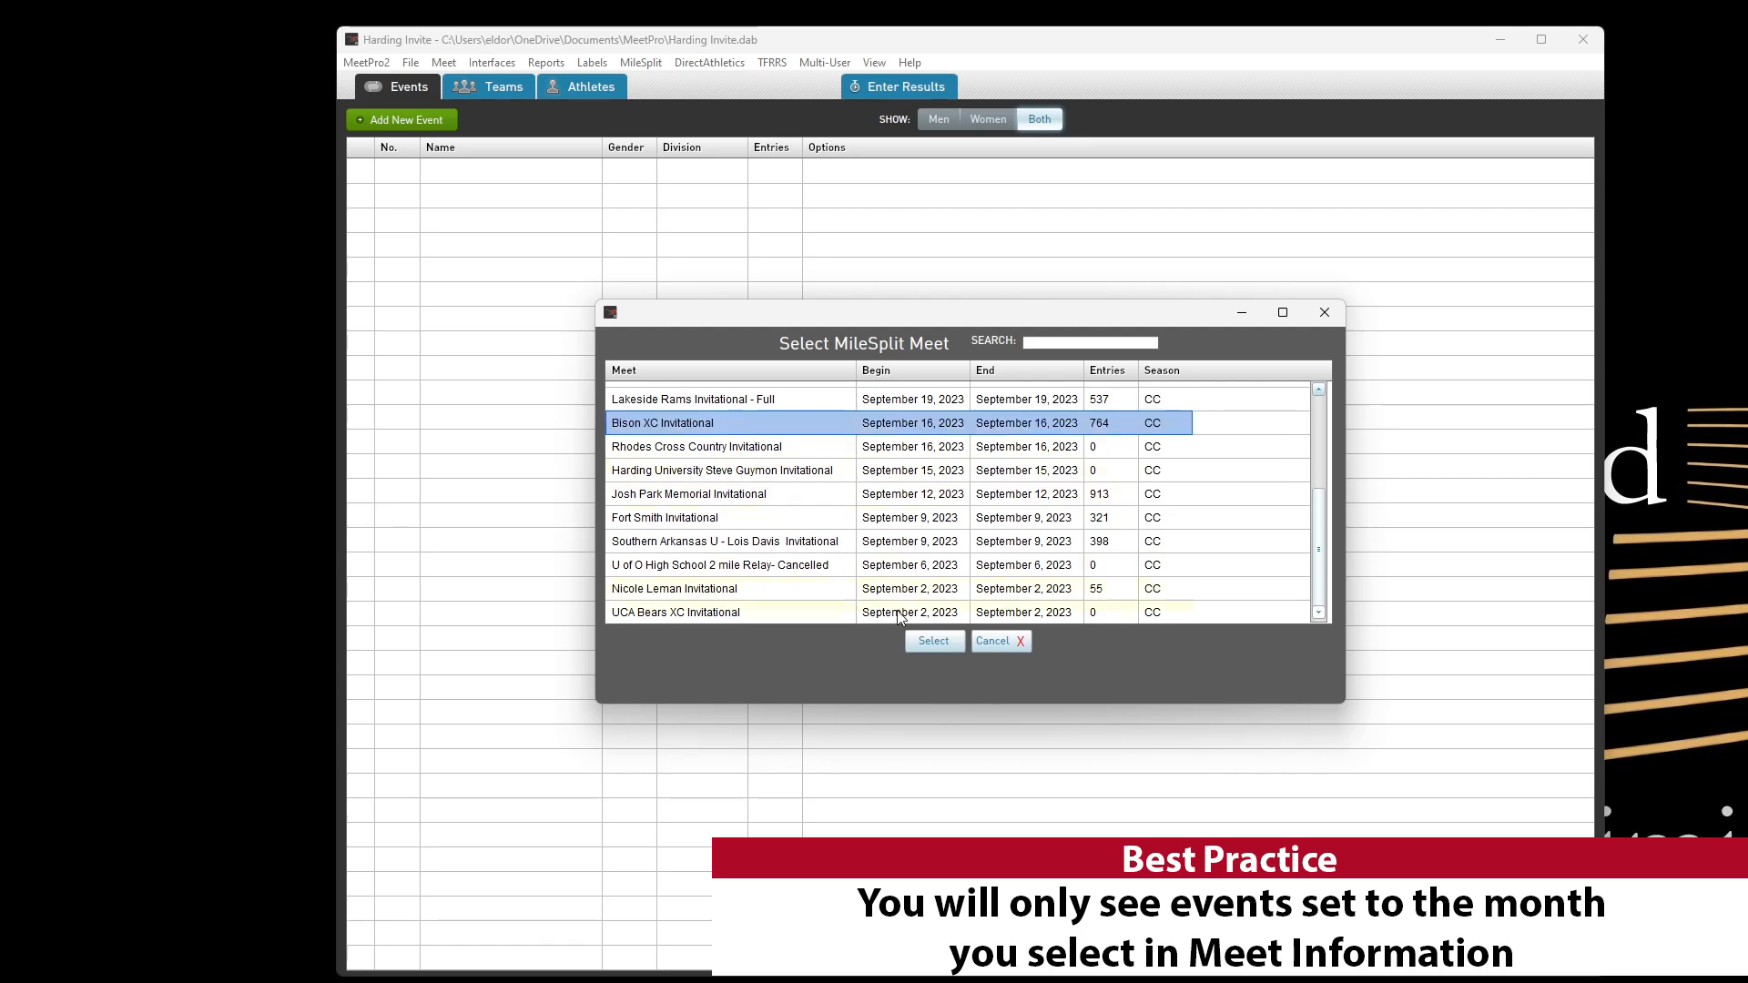
{"action": "left_click", "coordinate": [932, 640]}
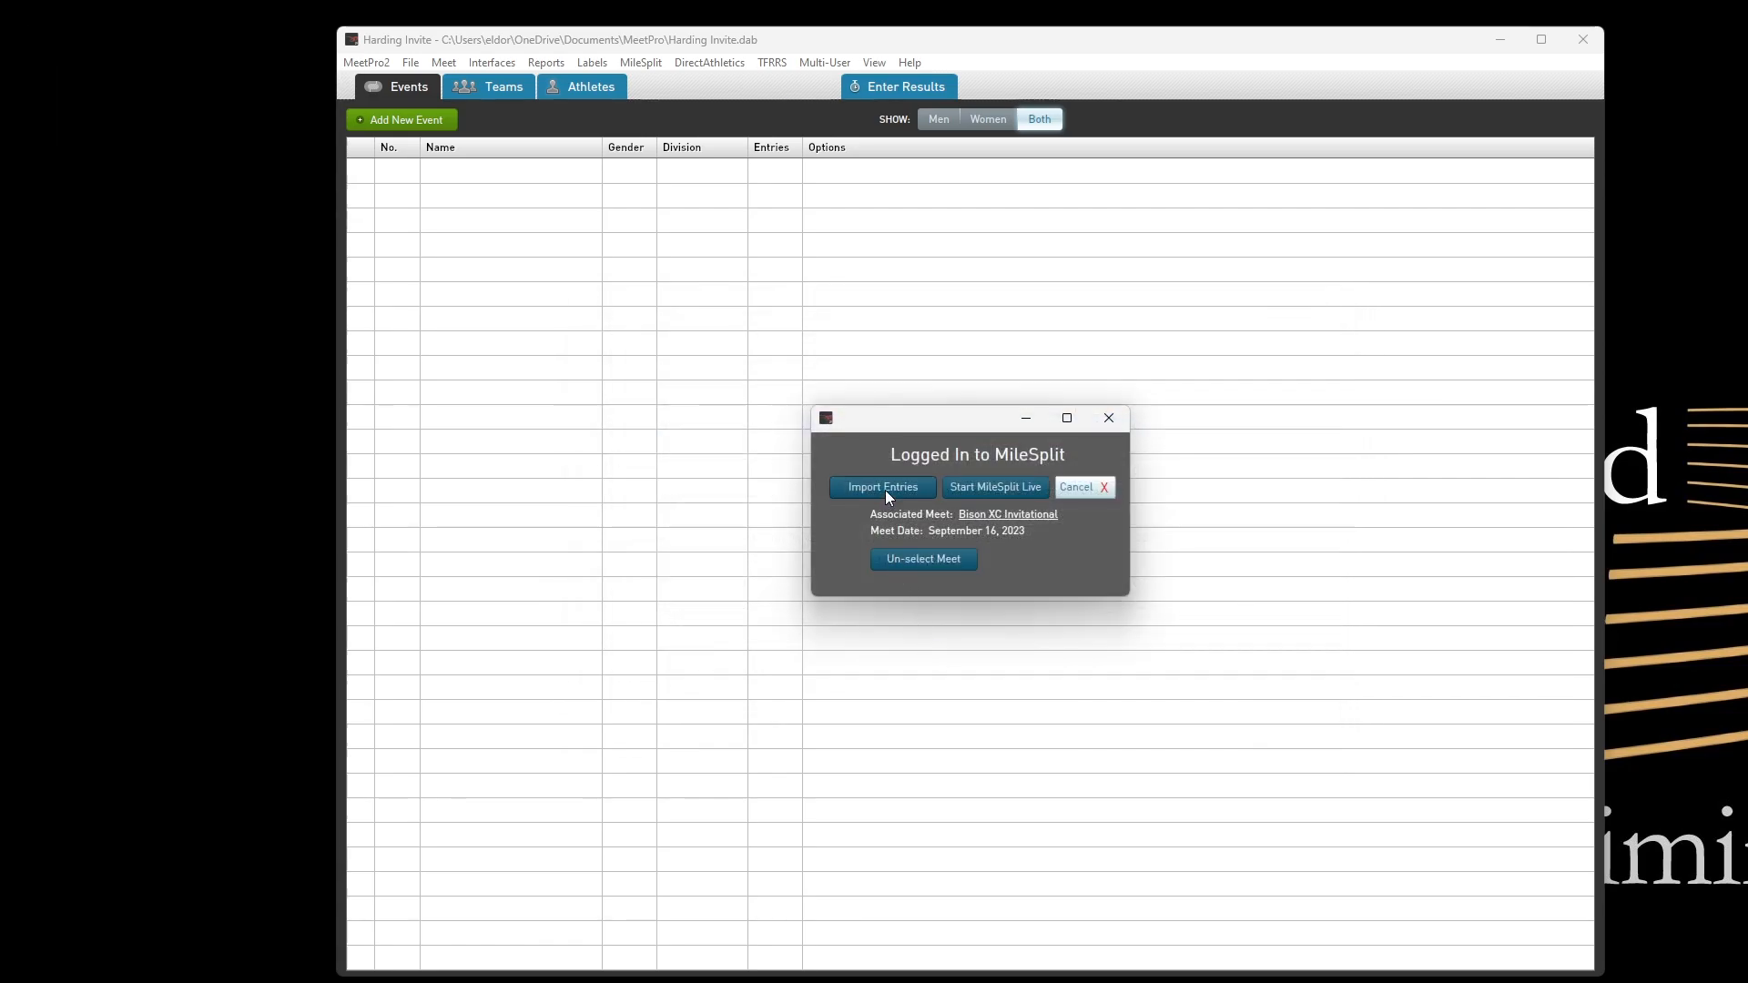
{"action": "left_click", "coordinate": [885, 489]}
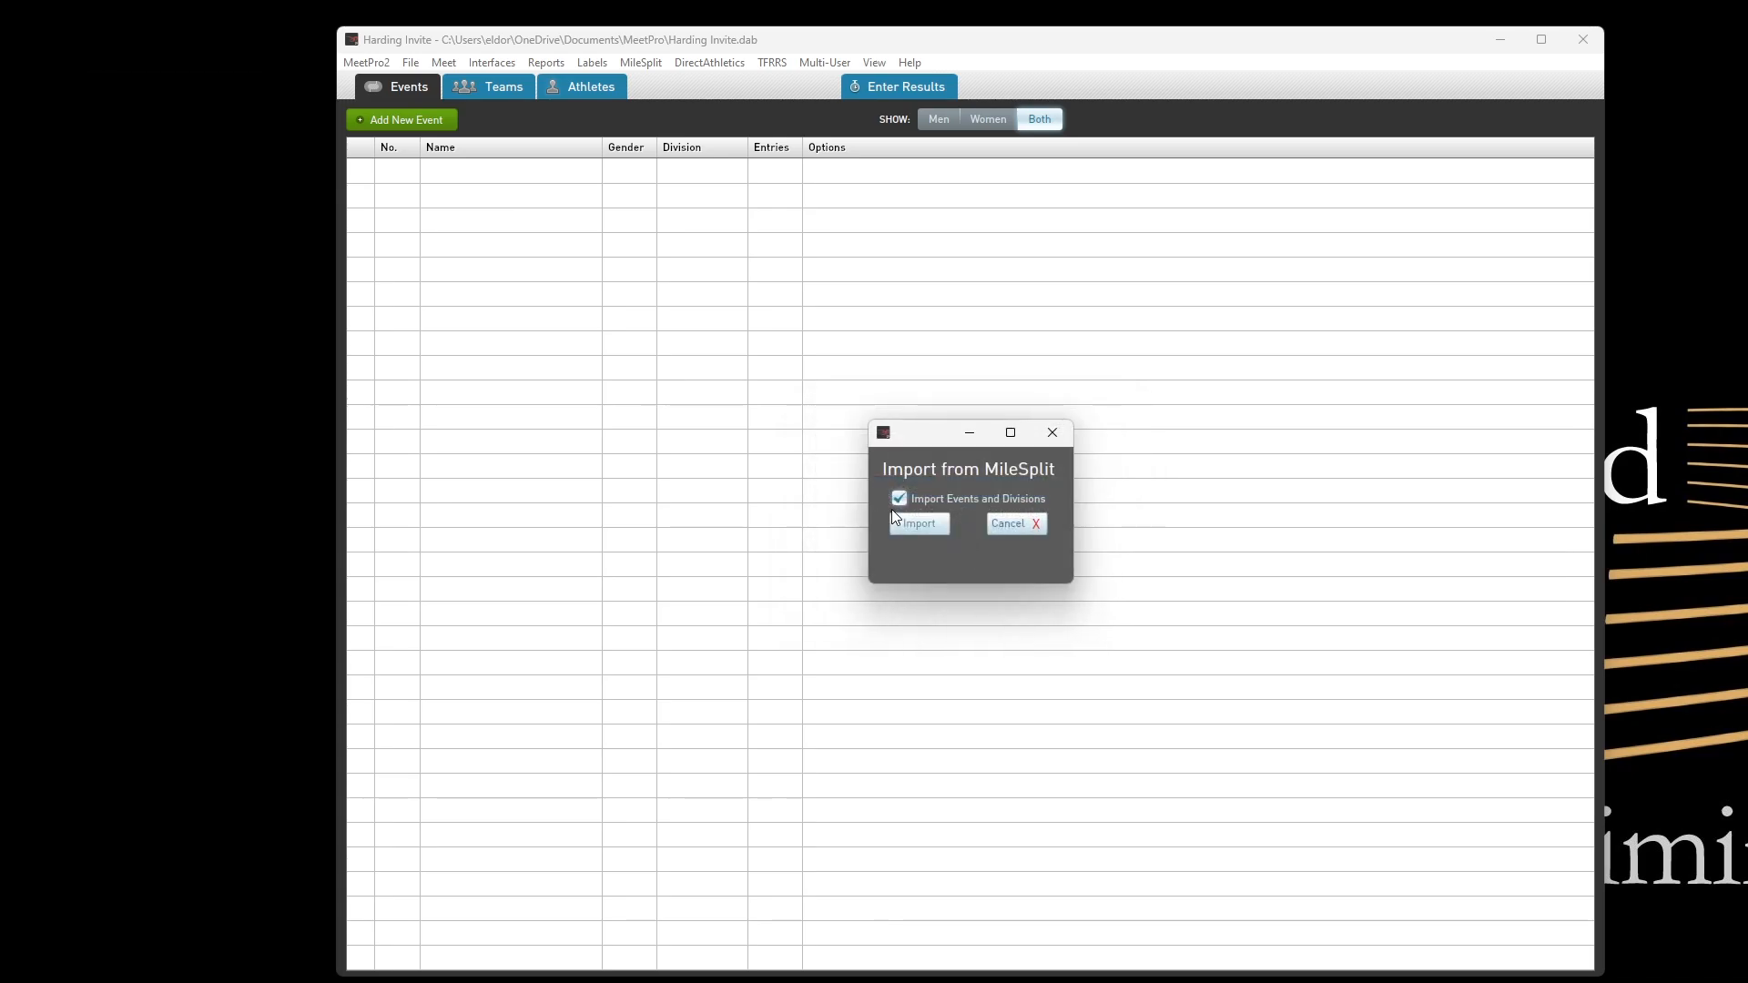
{"action": "left_click", "coordinate": [928, 532]}
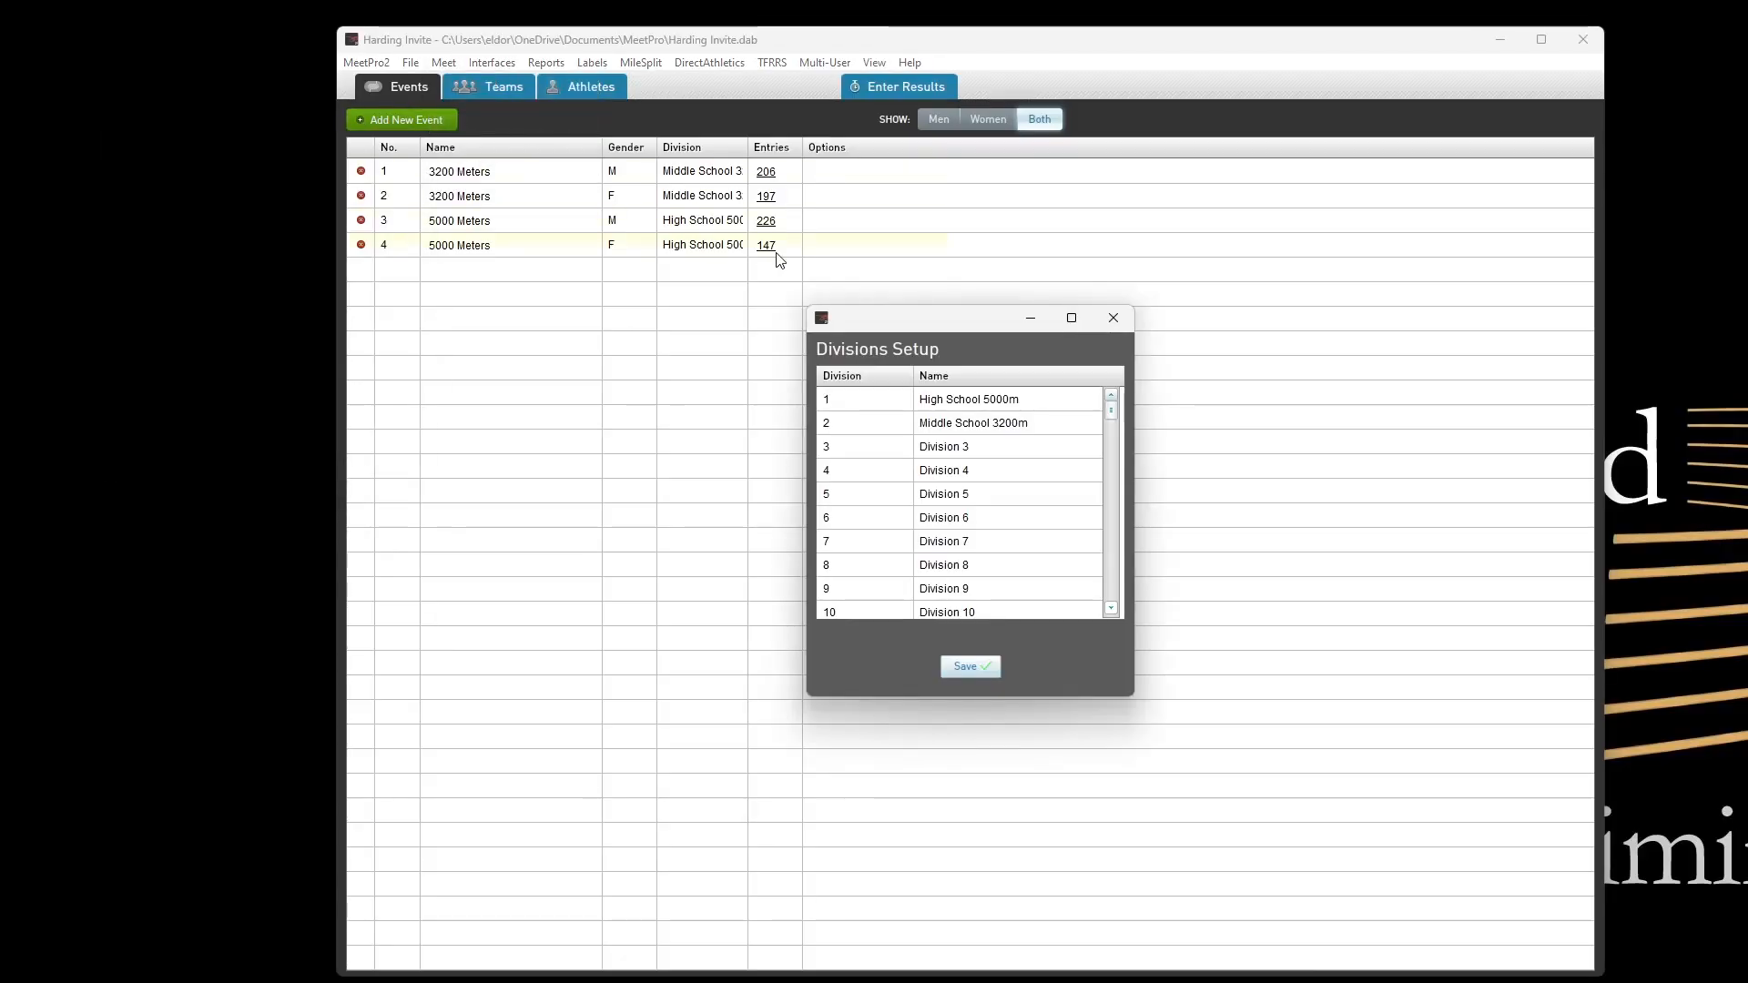
- Rename division 2 as Middle School and division 1 as High School, and save the divisions setup
{"action": "double_click", "coordinate": [951, 430]}
{"action": "left_click_drag", "start_coordinate": [989, 424], "coordinate": [1107, 423]}
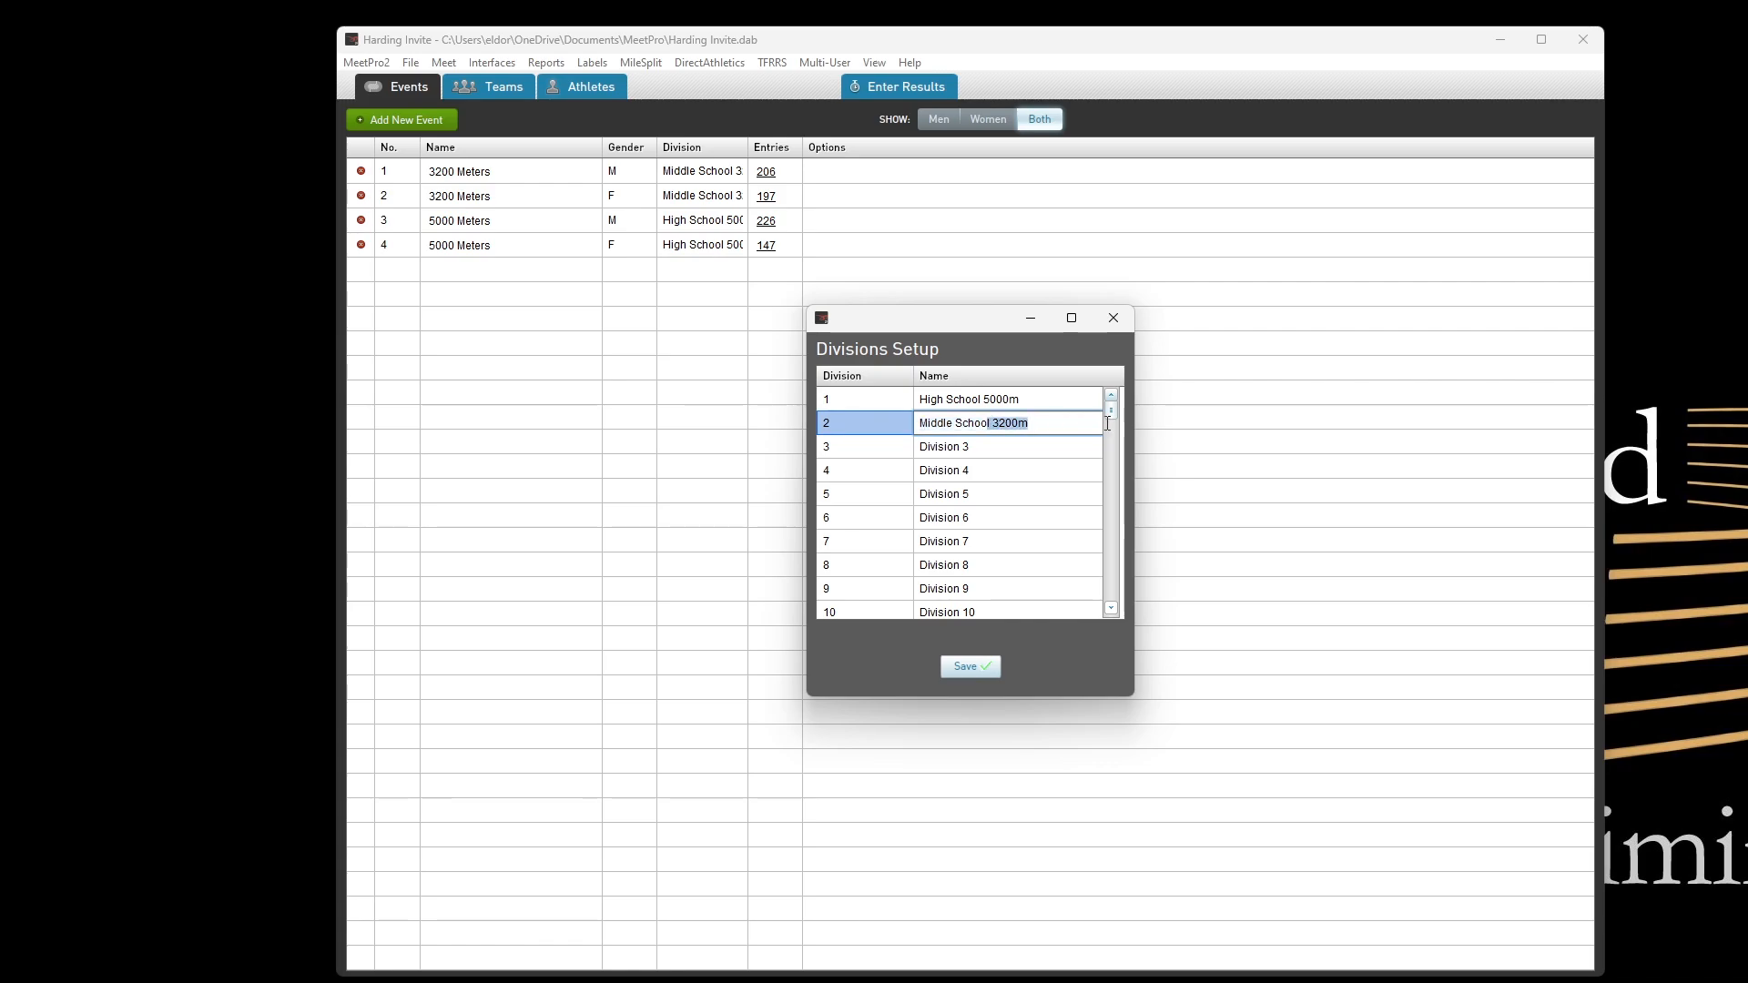
{"action": "key", "text": "BackSpace"}
{"action": "double_click", "coordinate": [983, 401]}
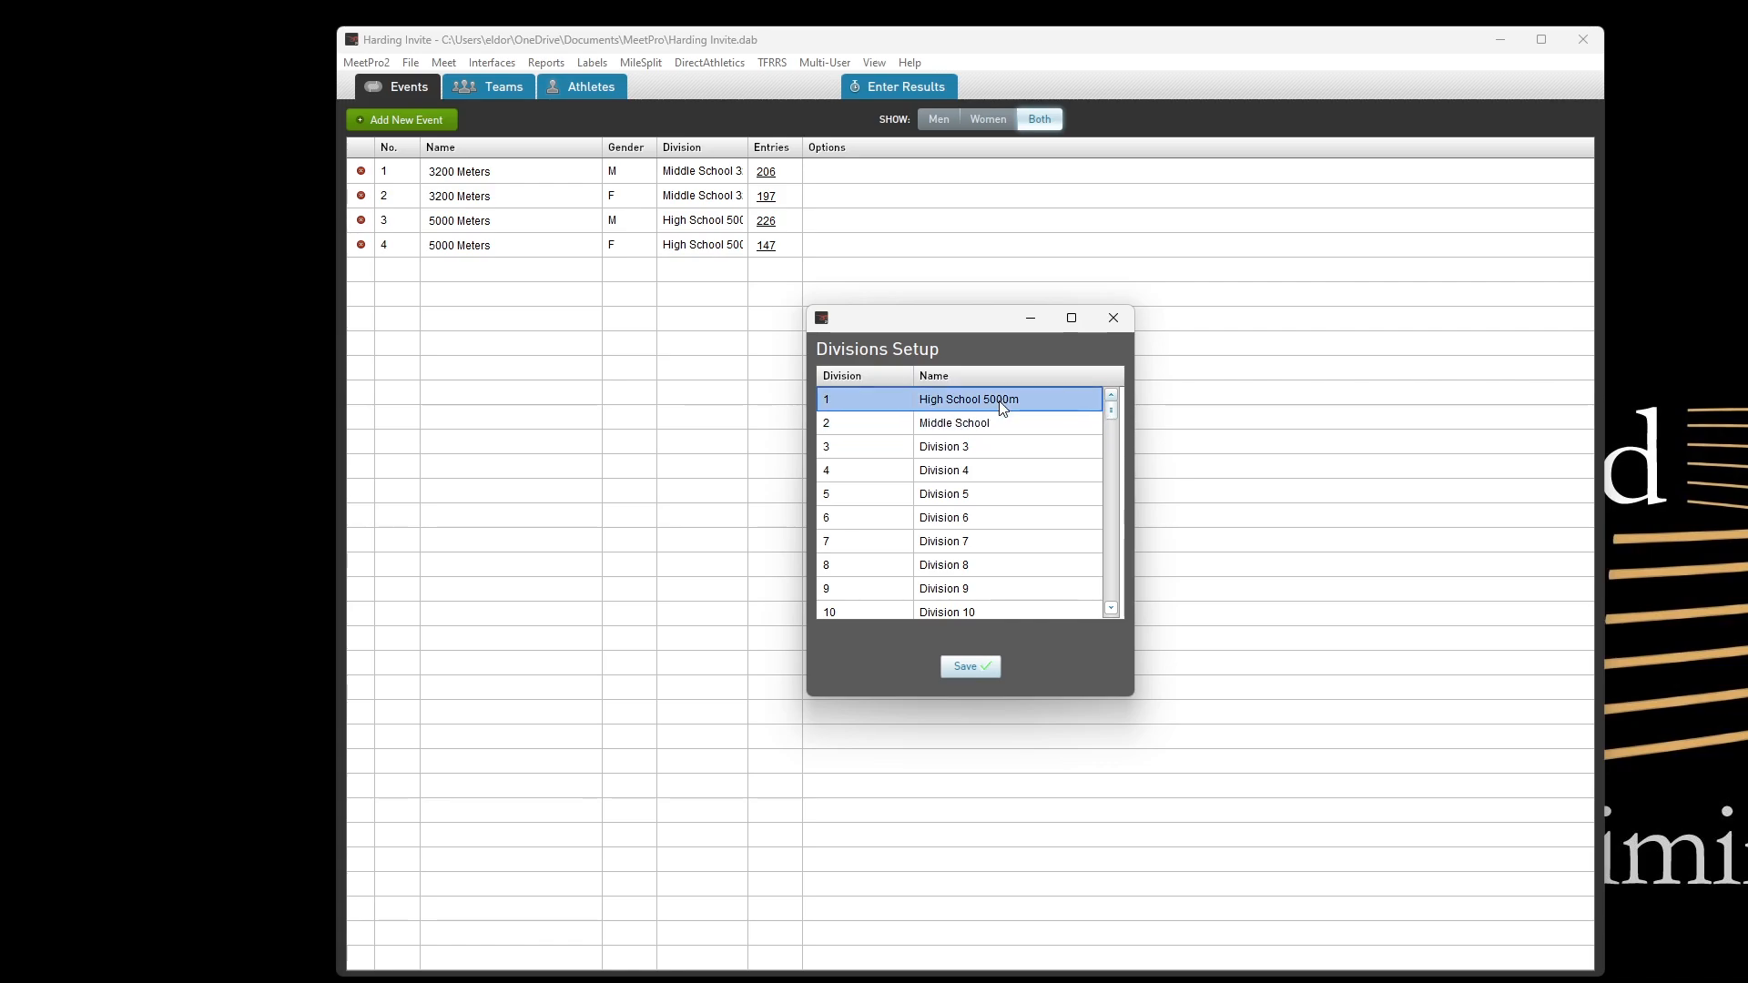
{"action": "left_click_drag", "start_coordinate": [982, 402], "coordinate": [1130, 410]}
{"action": "key", "text": "BackSpace"}
{"action": "key", "text": "Return"}
{"action": "left_click", "coordinate": [963, 671]}
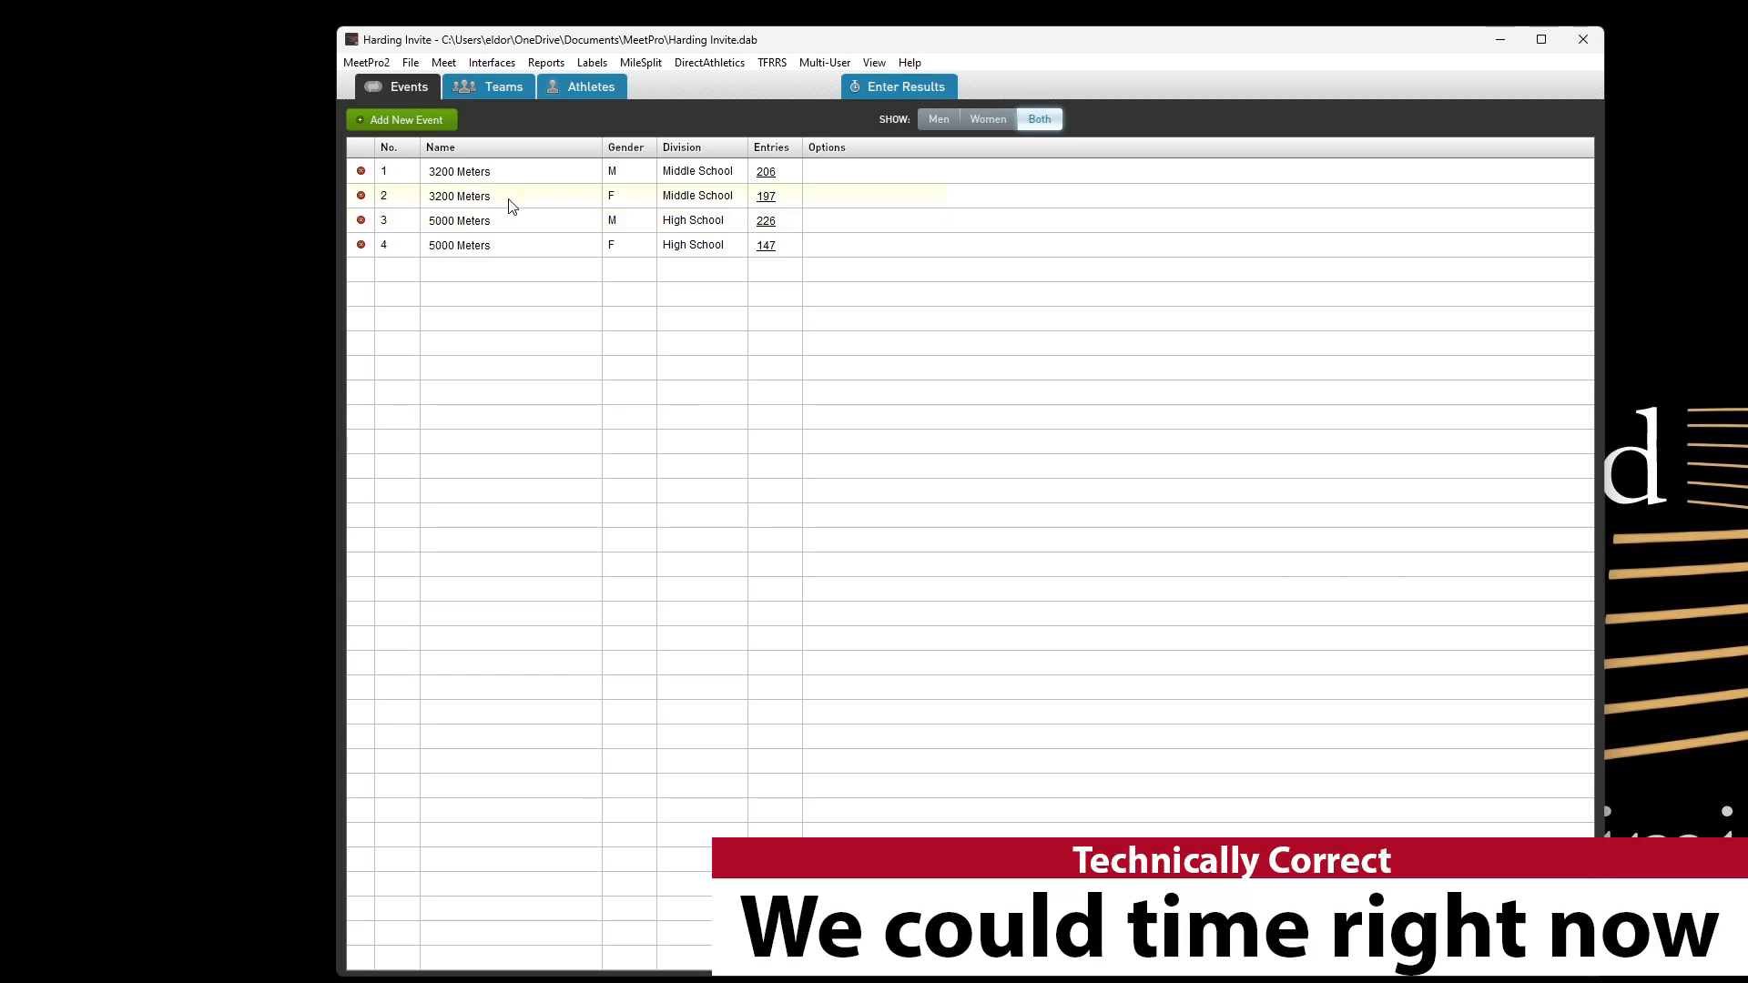
- Review the women's 3200 Meters entries and the settings of the men's 5000 Meters event
{"action": "left_click", "coordinate": [768, 197]}
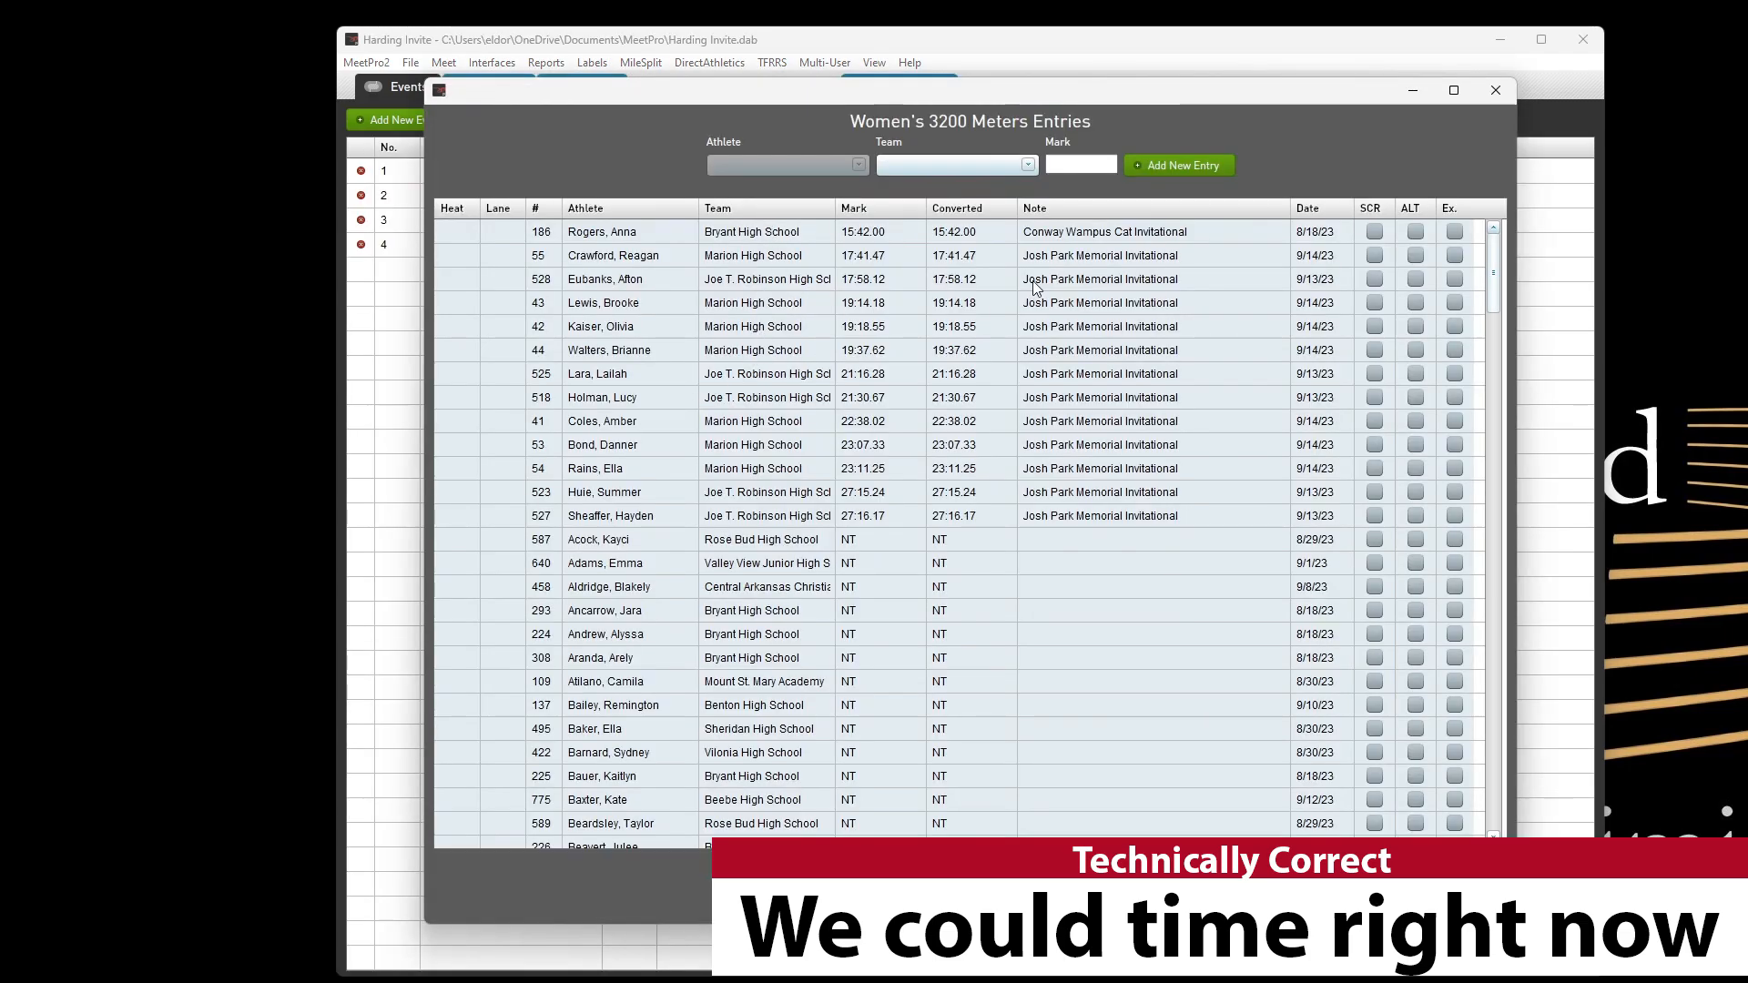
{"action": "left_click", "coordinate": [1497, 91]}
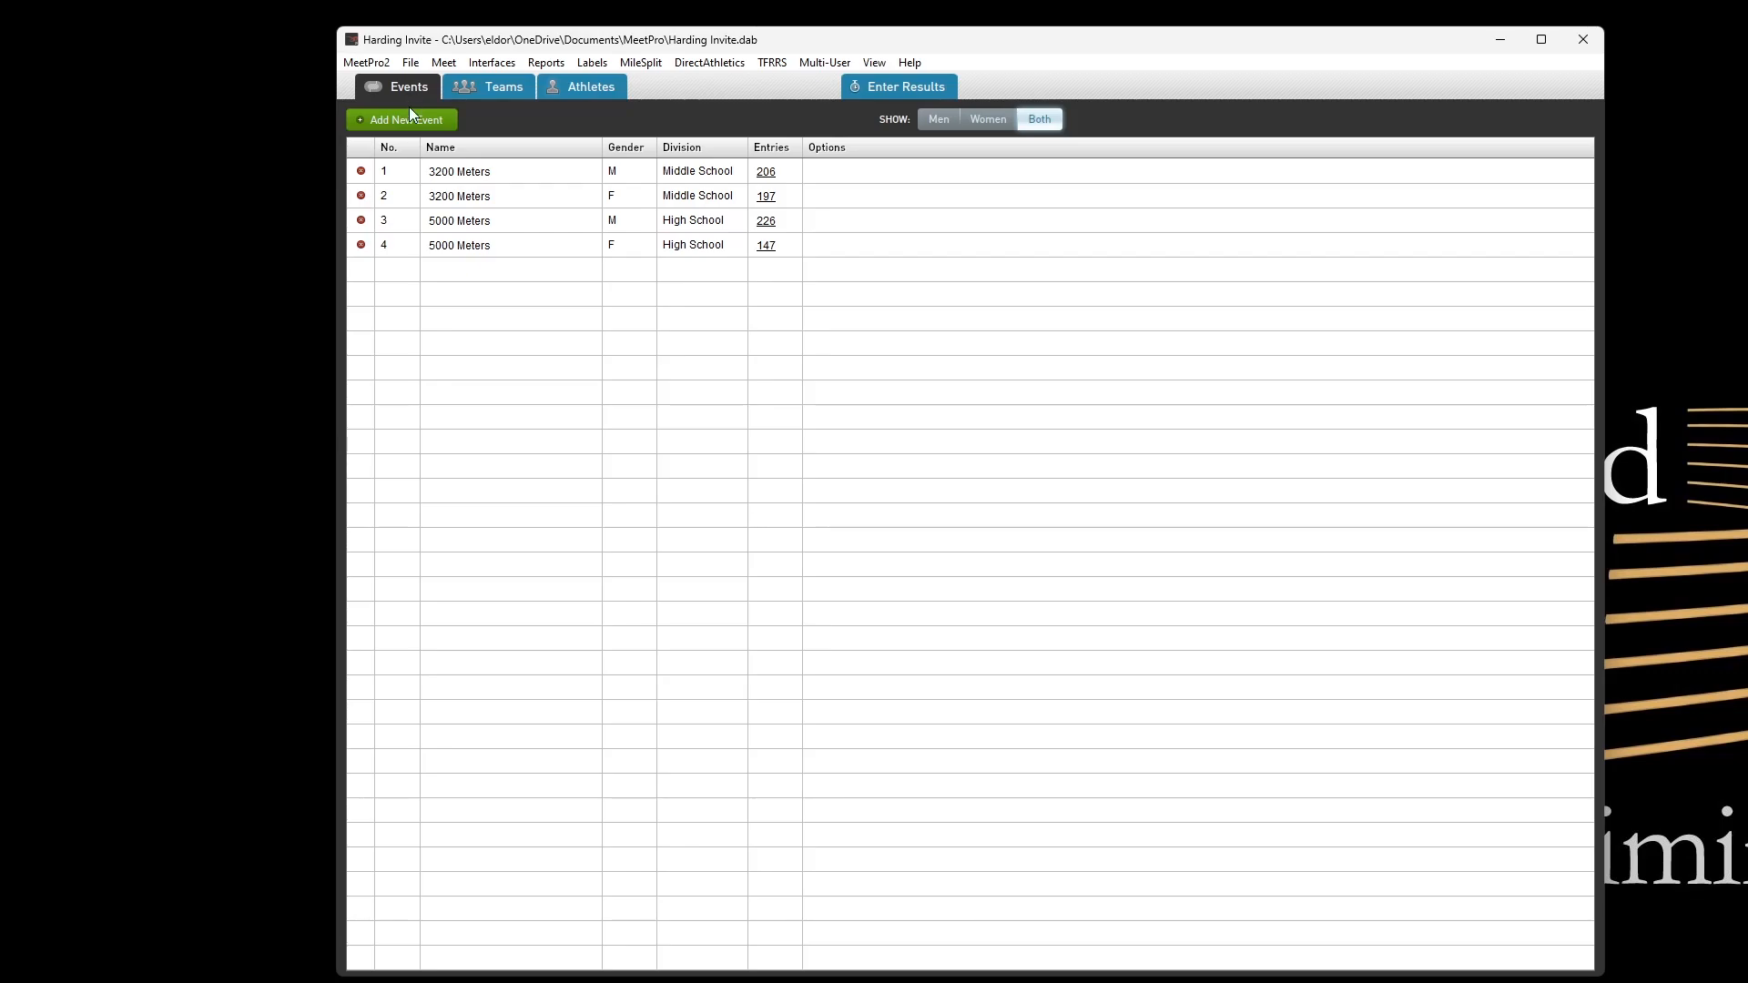
{"action": "double_click", "coordinate": [477, 224]}
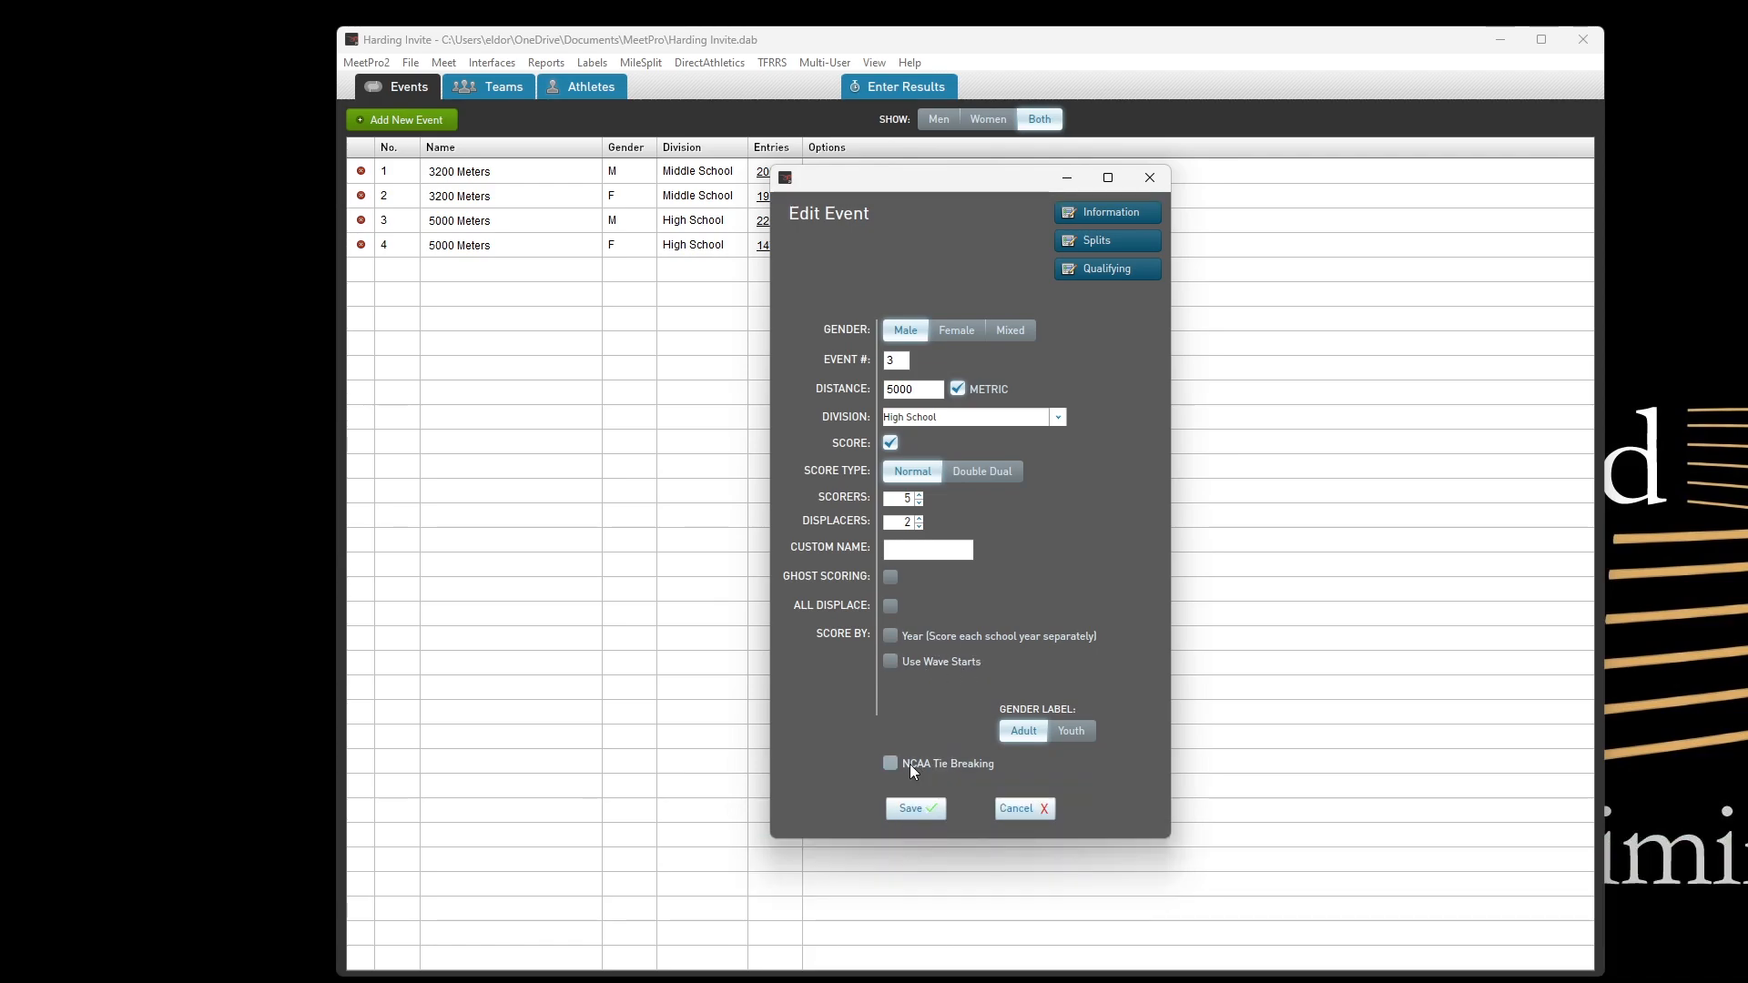
{"action": "mouse_move", "coordinate": [913, 770]}
{"action": "left_click", "coordinate": [1021, 808]}
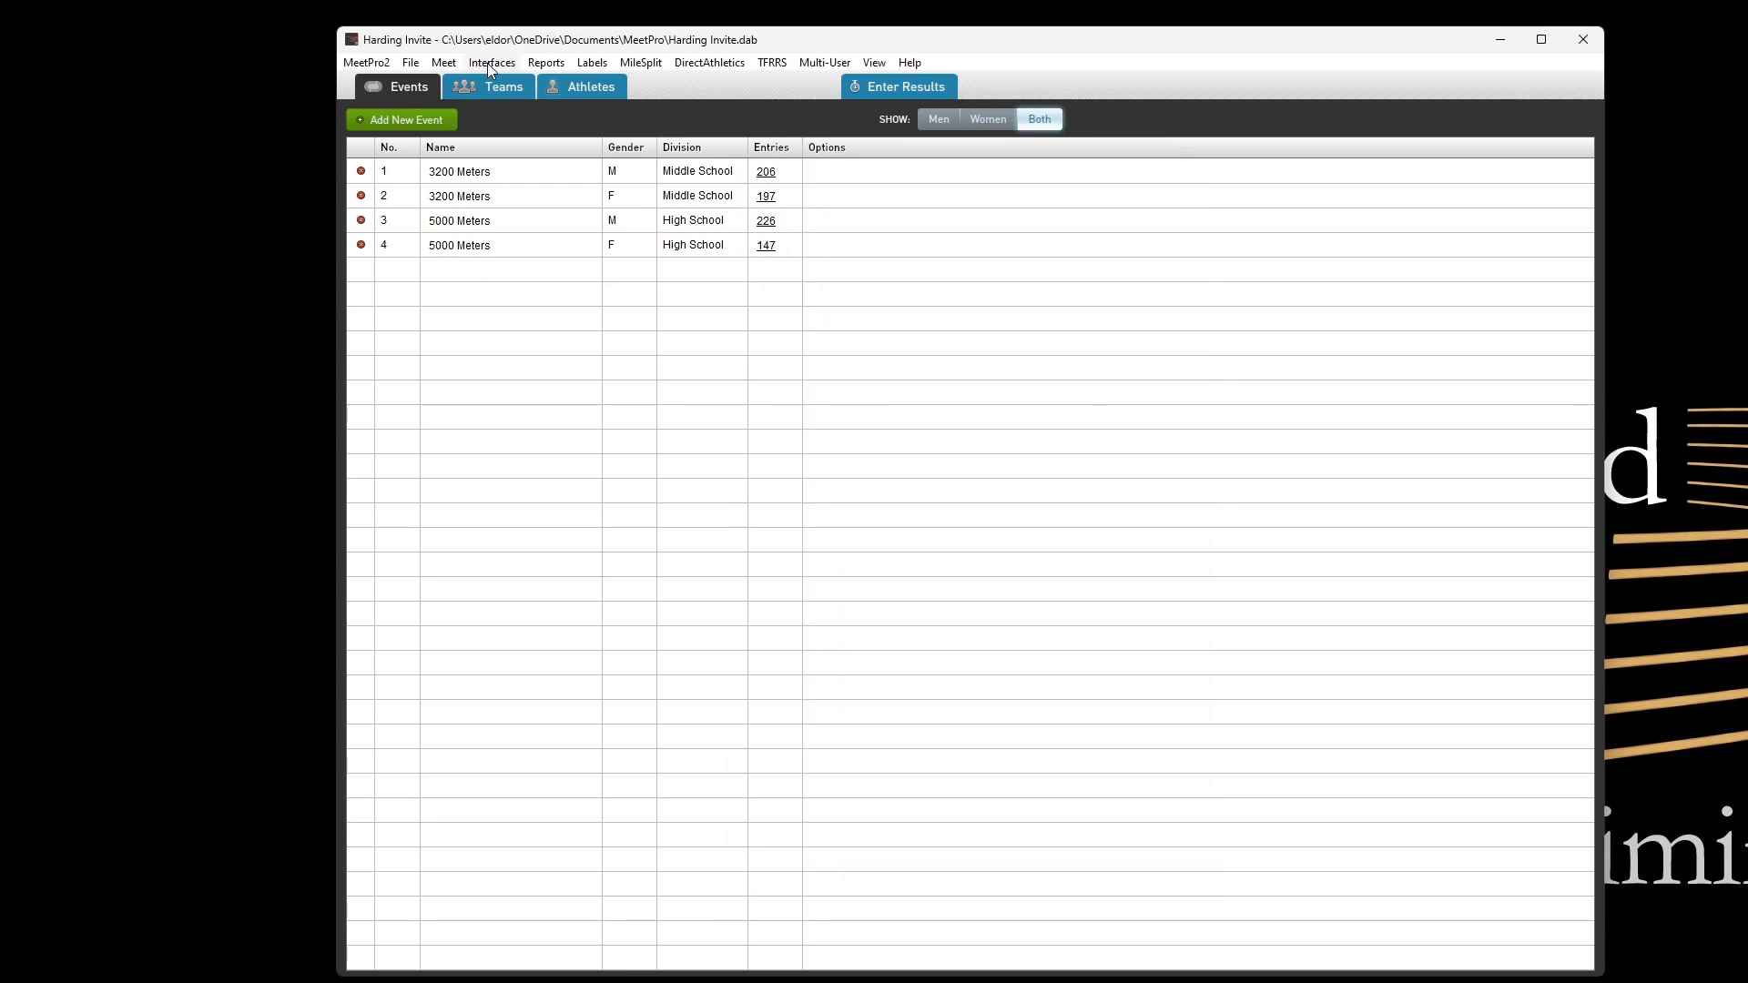
- Set the start time of the men's 5000 Meters event to 8:30am and save the event
{"action": "double_click", "coordinate": [466, 221]}
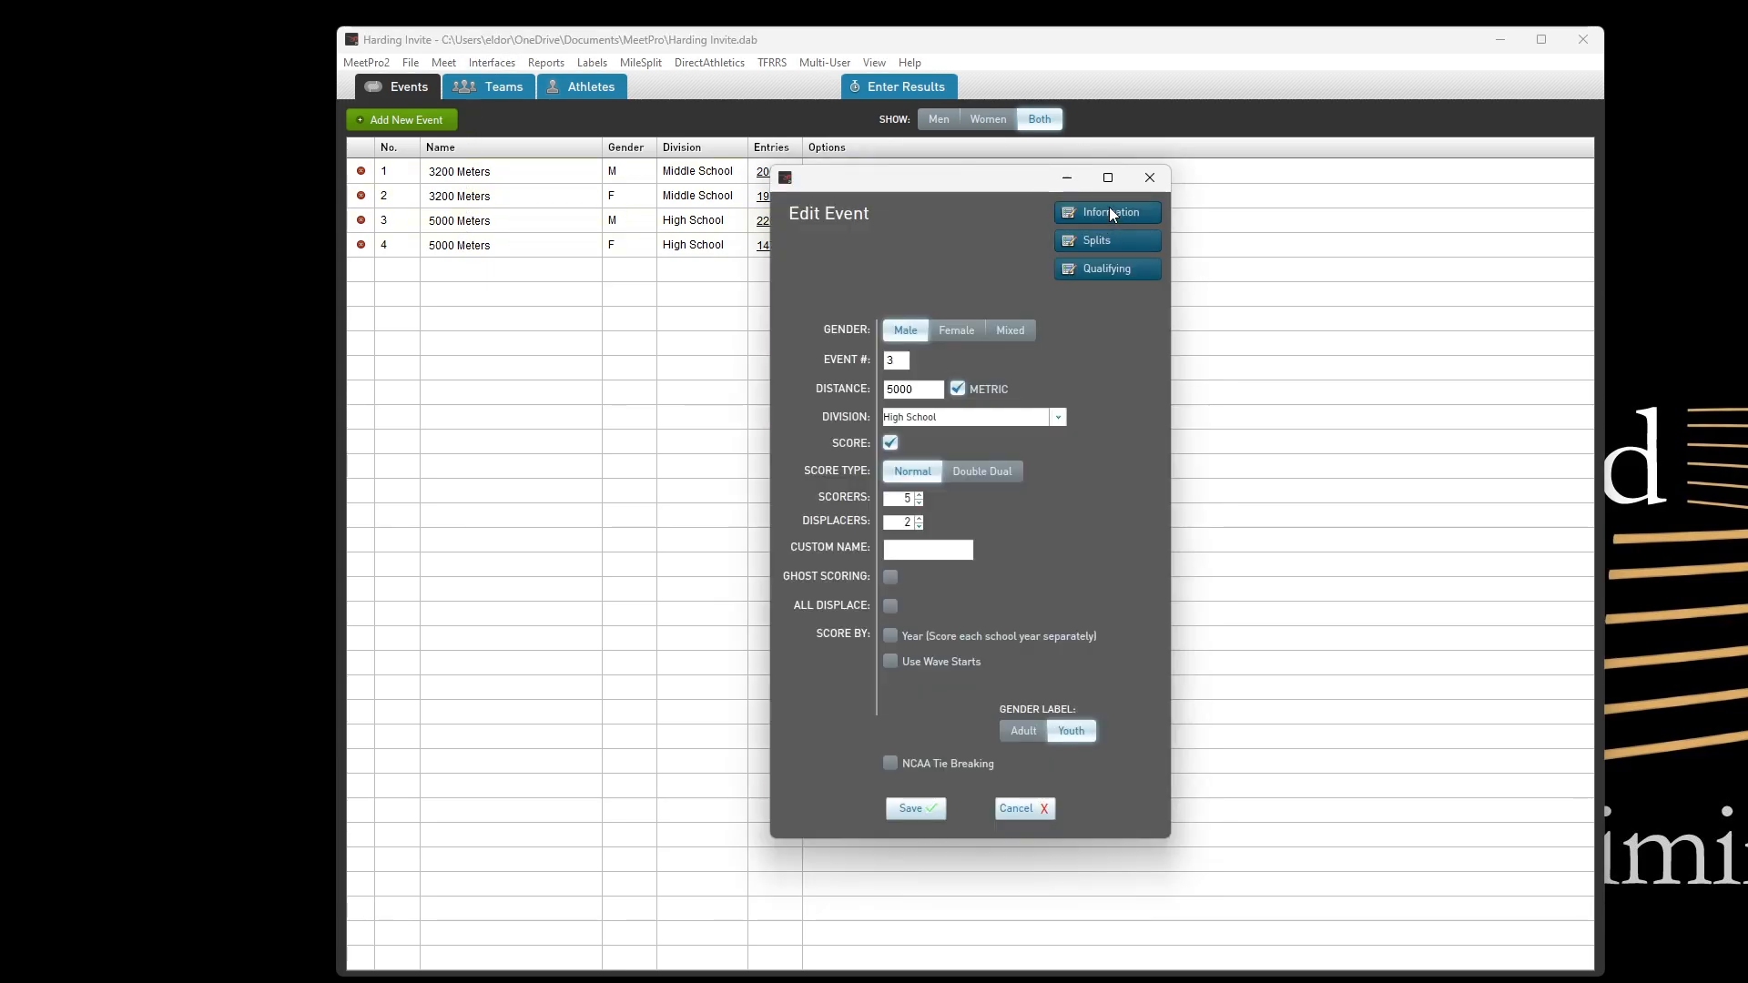
{"action": "left_click", "coordinate": [1111, 213]}
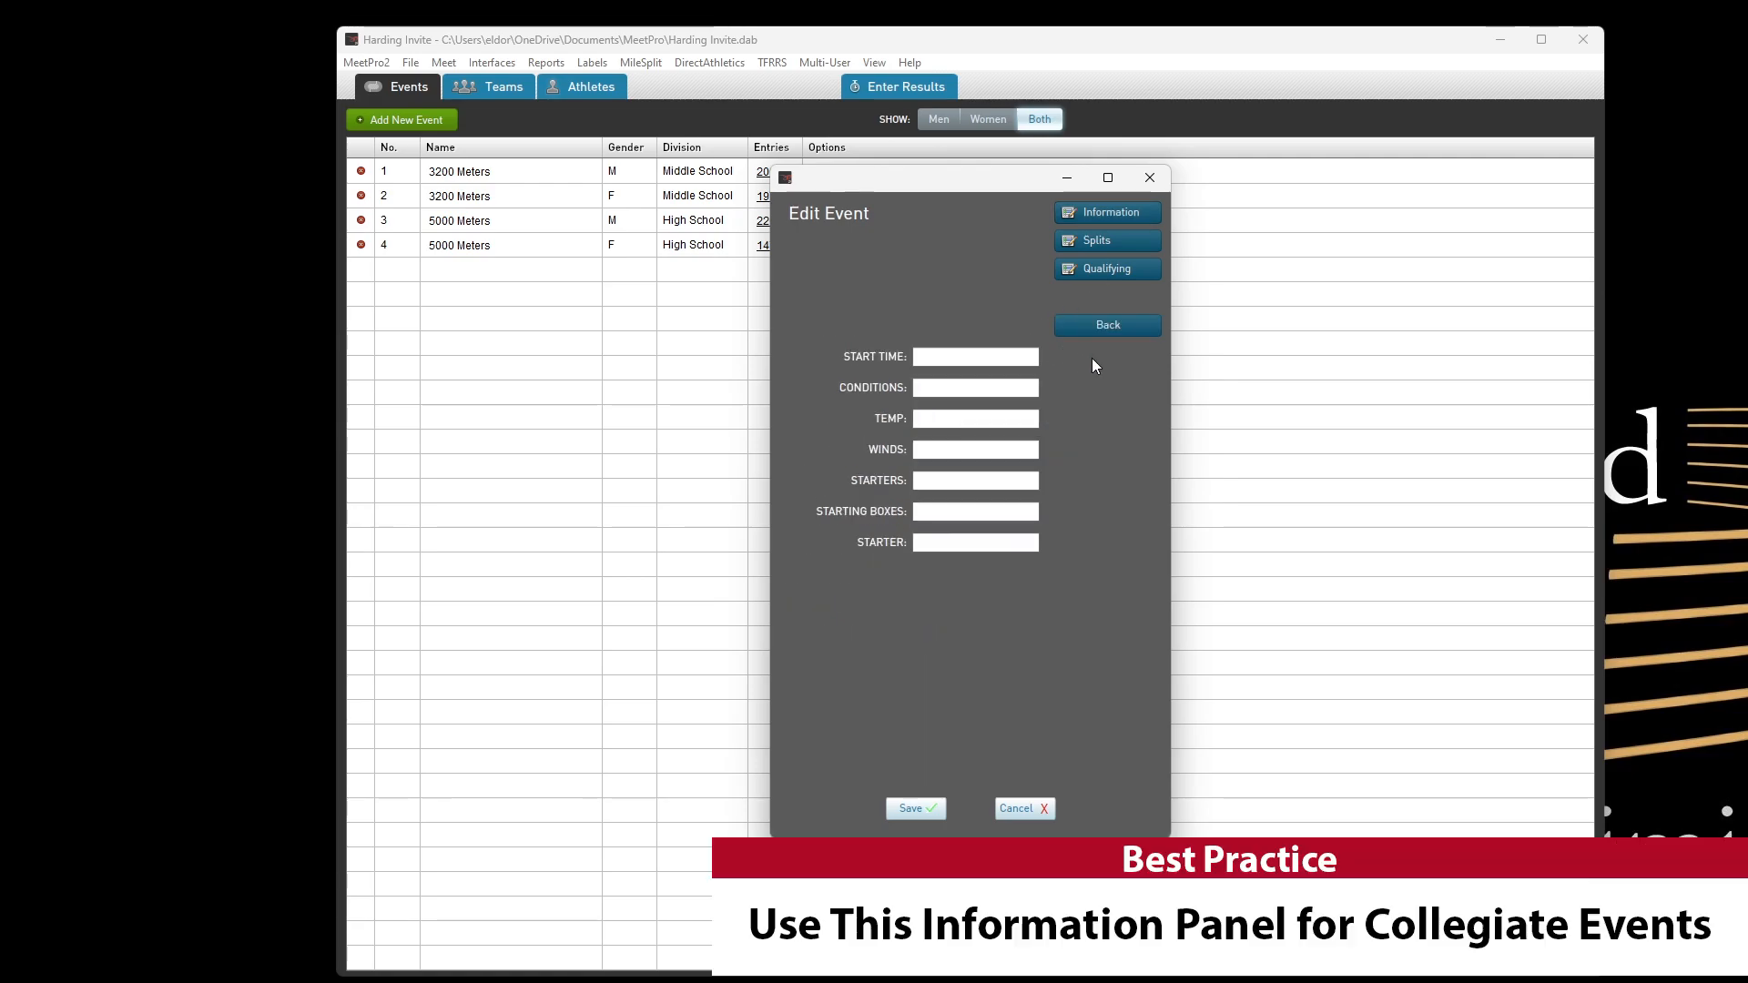
{"action": "left_click", "coordinate": [974, 356]}
{"action": "type", "text": "8:30am"}
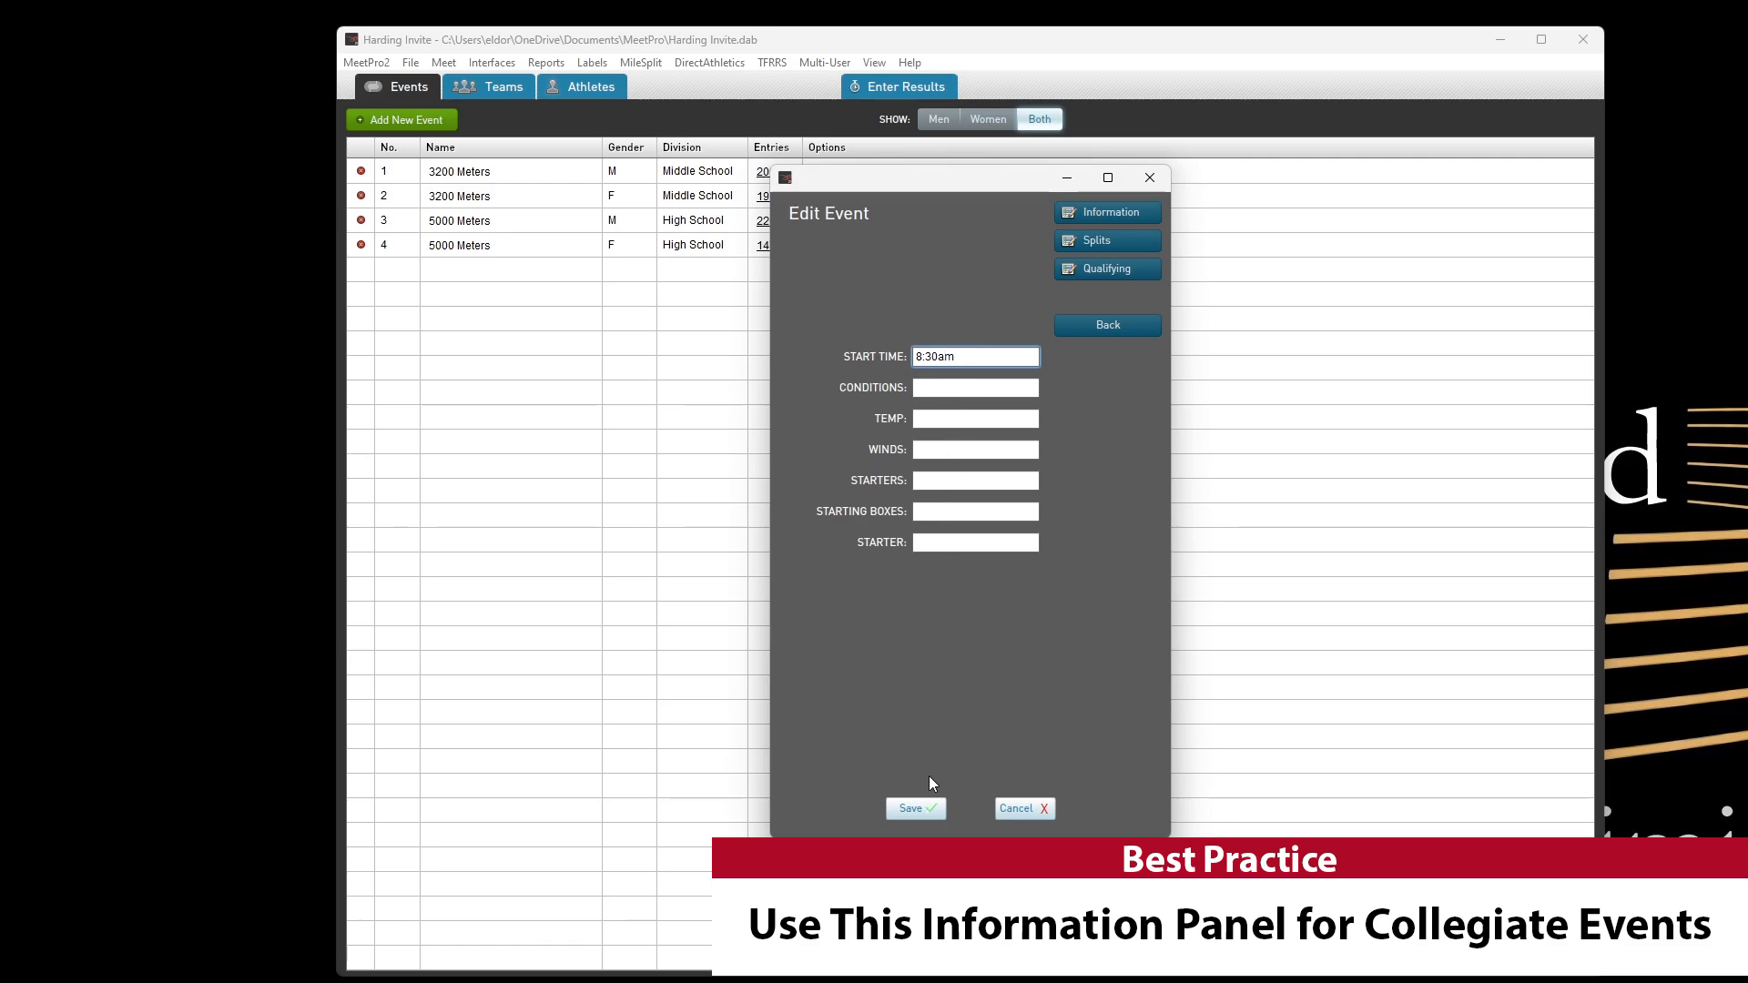
{"action": "left_click", "coordinate": [926, 804]}
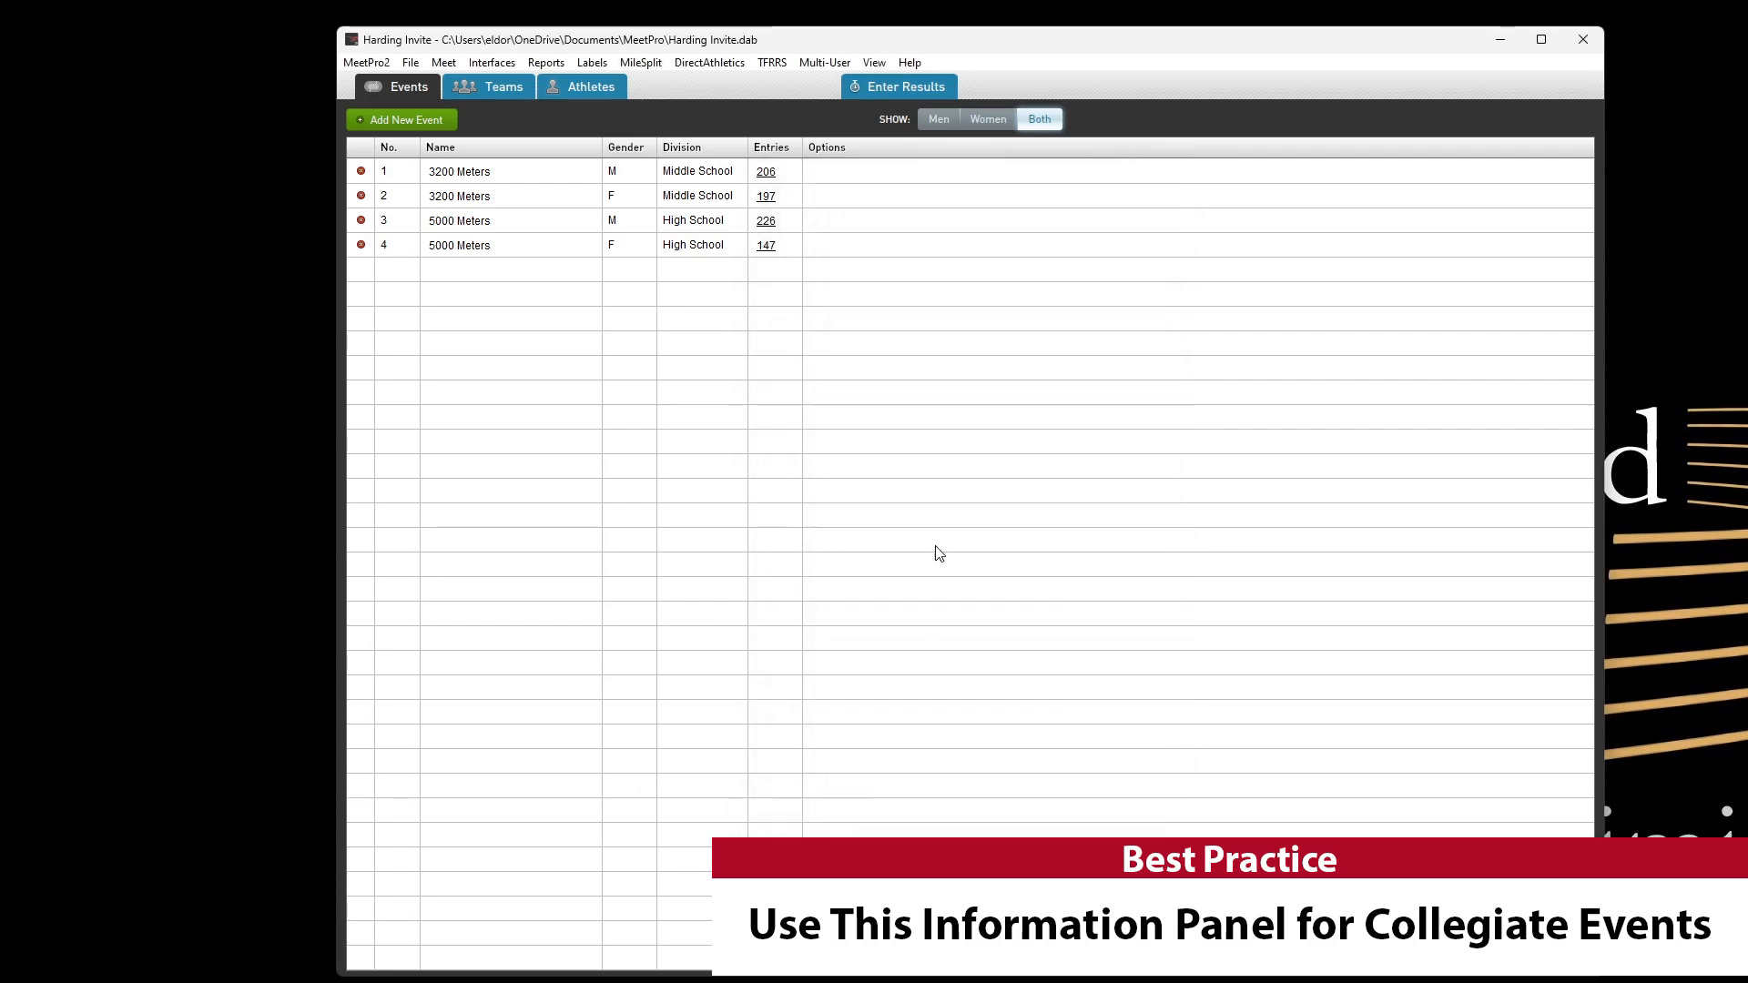
- Add a first split at 1 mile, named 1 Mile, to the men's 5000 Meters event
{"action": "double_click", "coordinate": [477, 224]}
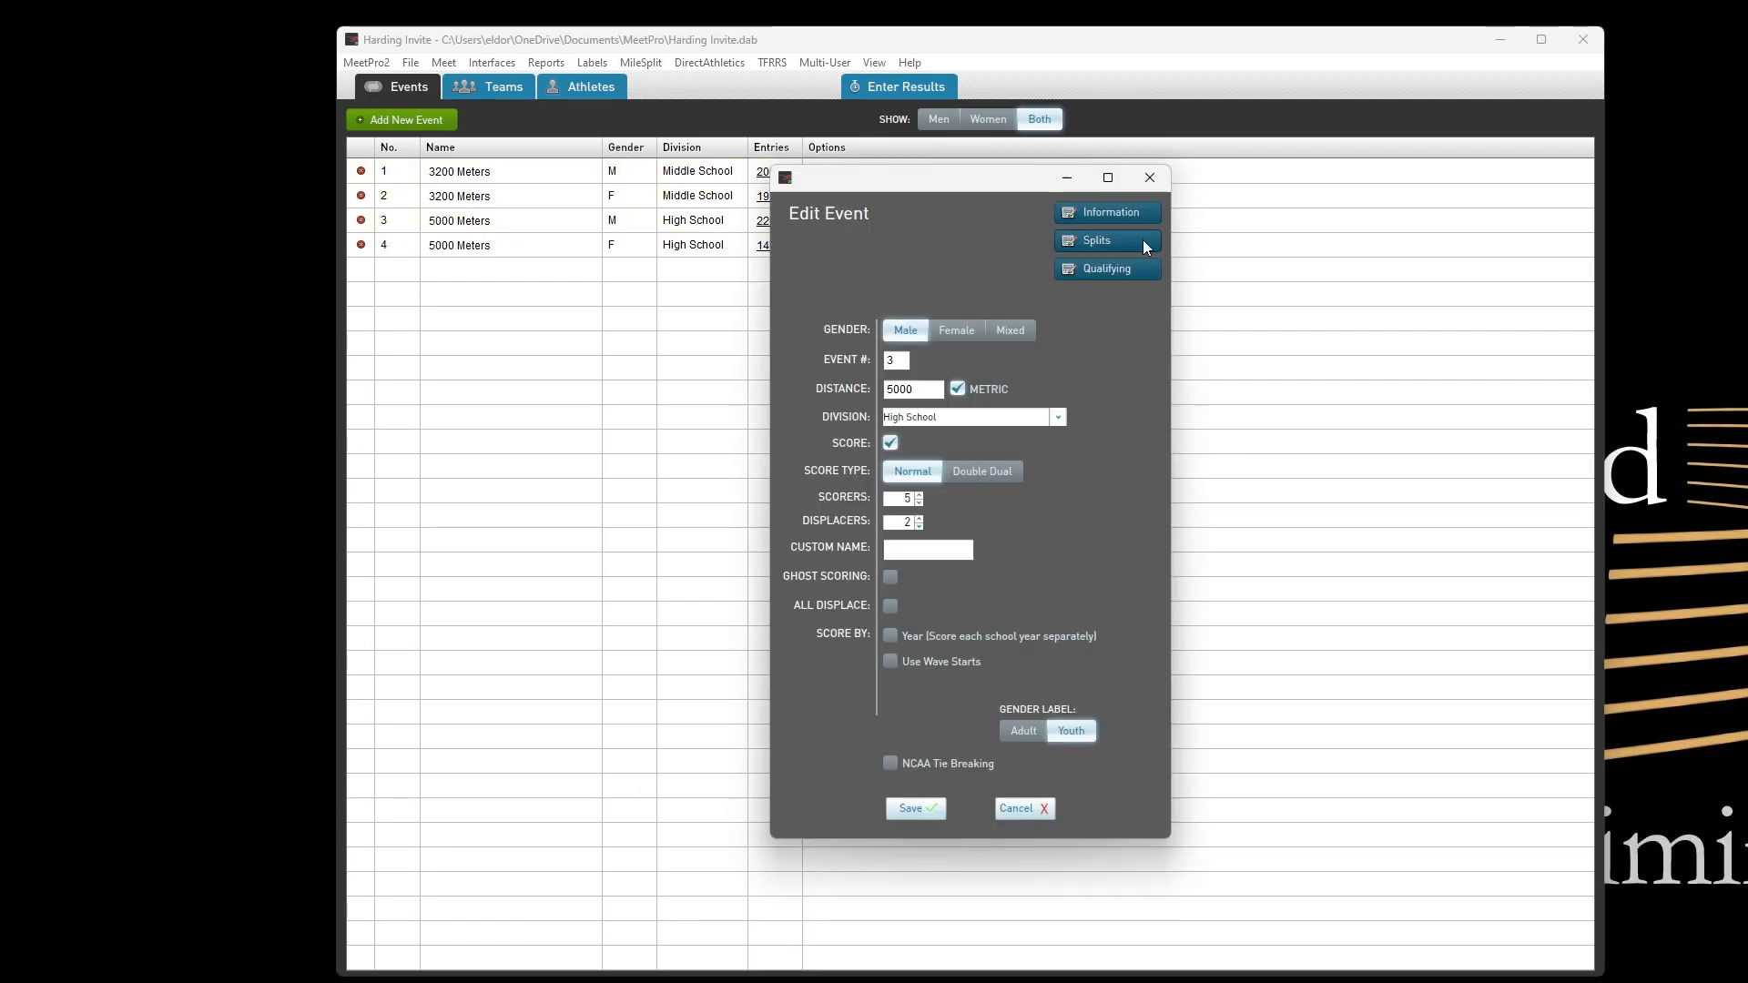
{"action": "left_click", "coordinate": [1105, 240]}
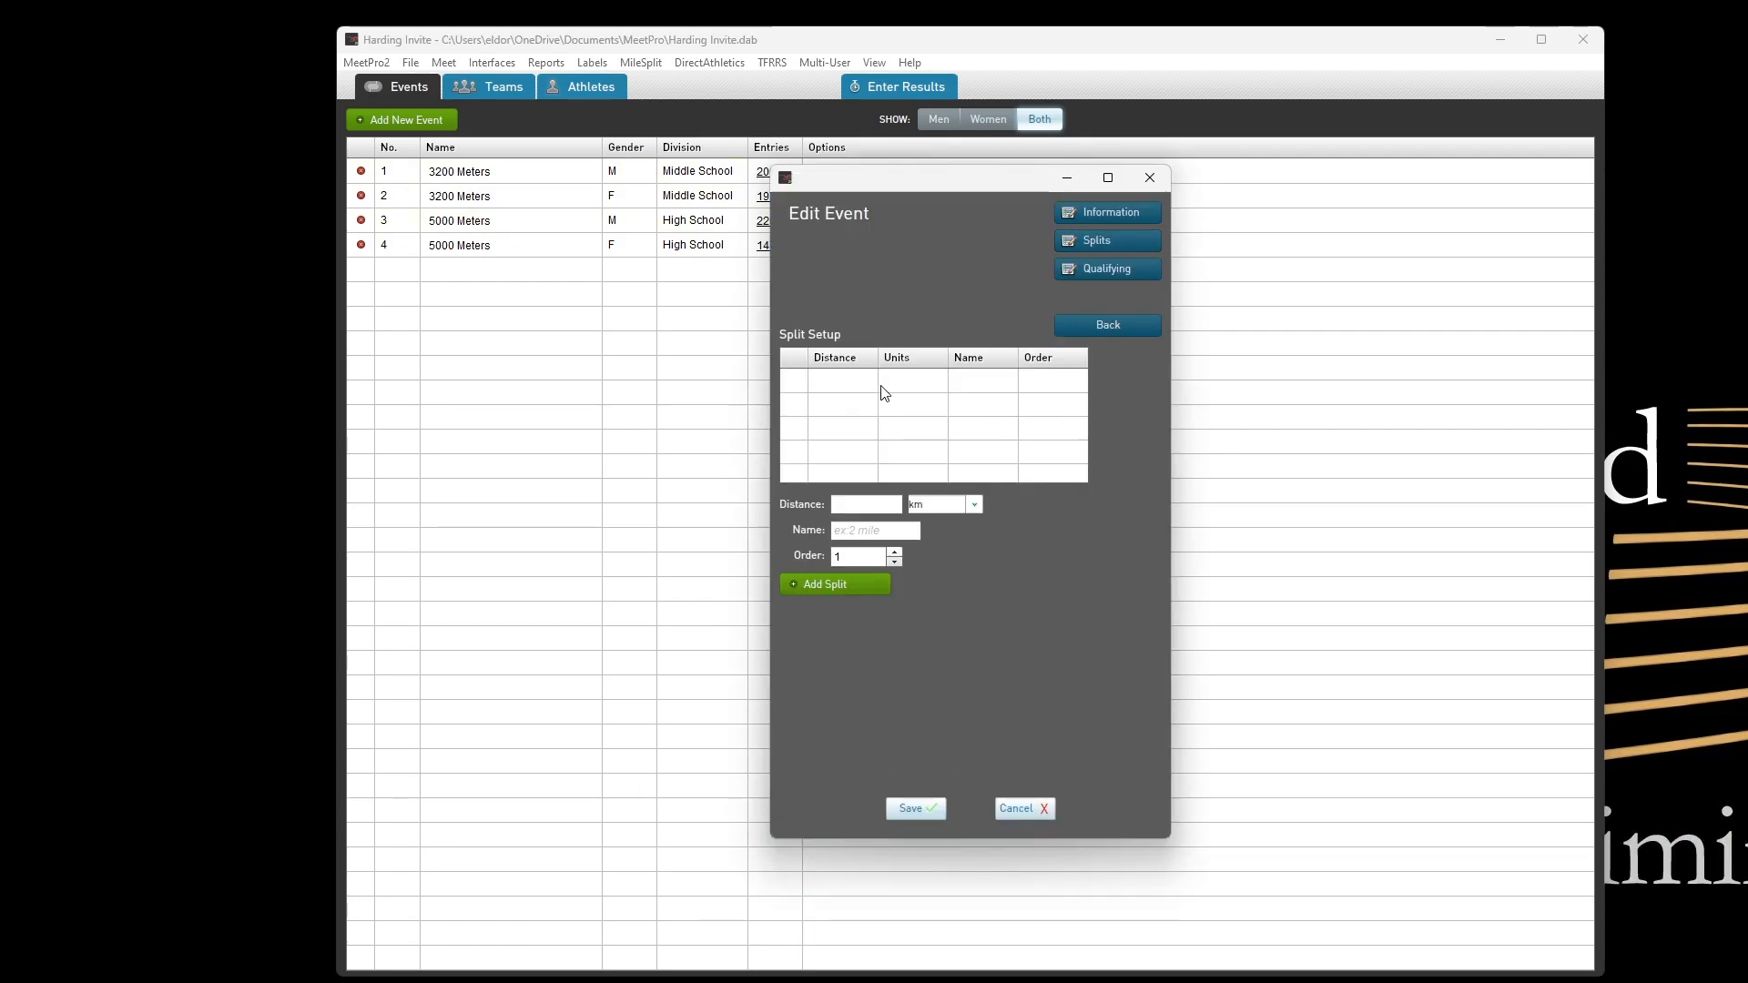
{"action": "left_click", "coordinate": [846, 506]}
{"action": "type", "text": "1"}
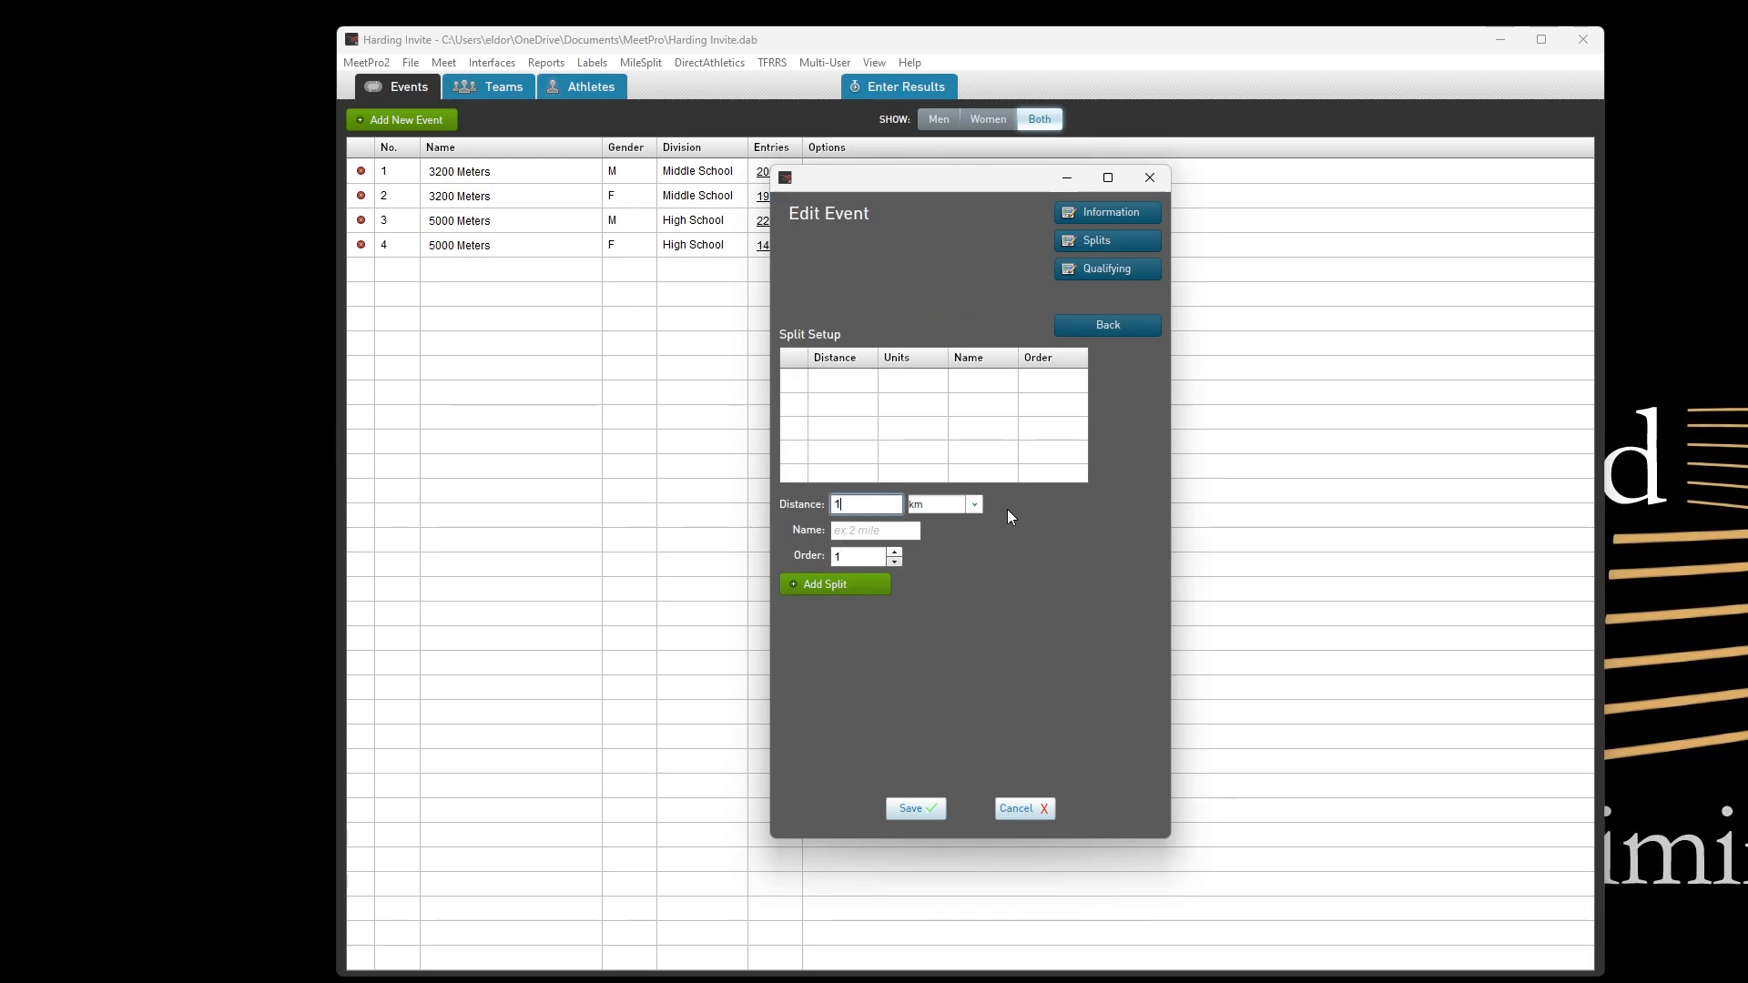
{"action": "left_click", "coordinate": [974, 506]}
{"action": "left_click", "coordinate": [952, 562]}
{"action": "left_click", "coordinate": [874, 530]}
{"action": "type", "text": "1 Miles"}
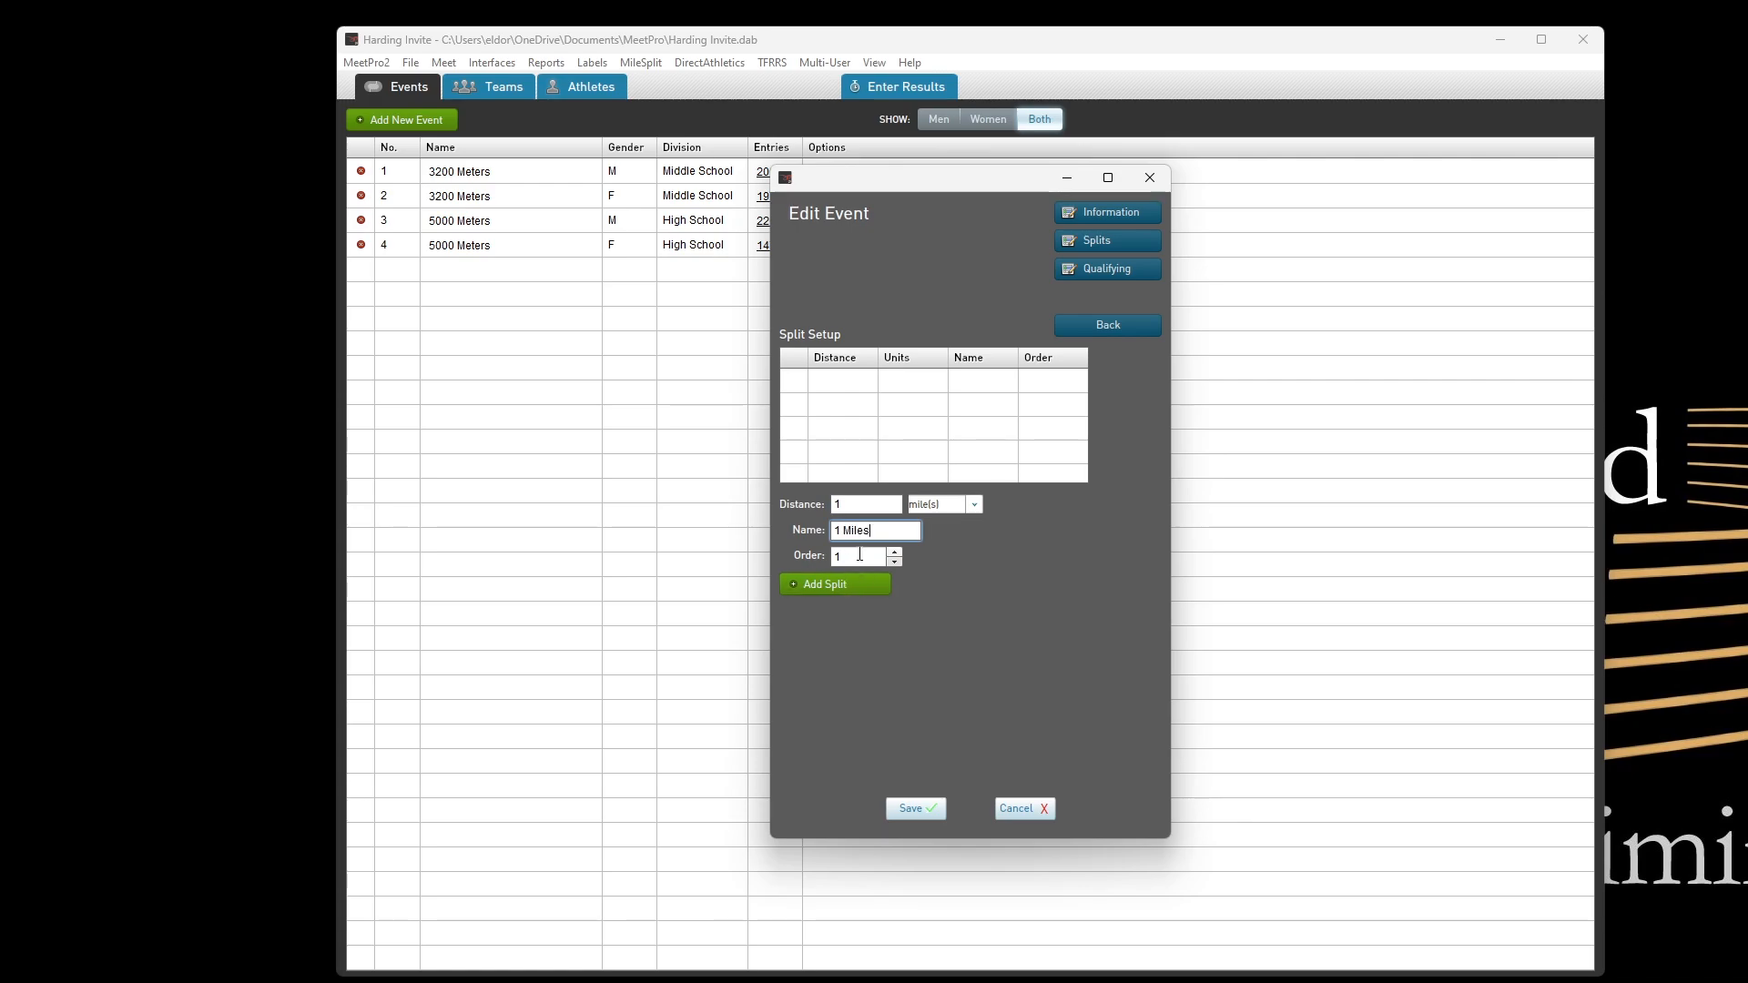
{"action": "left_click", "coordinate": [848, 586]}
- Add a second split at 2 miles, named 2 Mile, to the same event
{"action": "left_click", "coordinate": [888, 504]}
{"action": "left_click", "coordinate": [974, 505]}
{"action": "left_click", "coordinate": [937, 557]}
{"action": "left_click", "coordinate": [866, 531]}
{"action": "type", "text": "2 Miles"}
{"action": "left_click", "coordinate": [854, 588]}
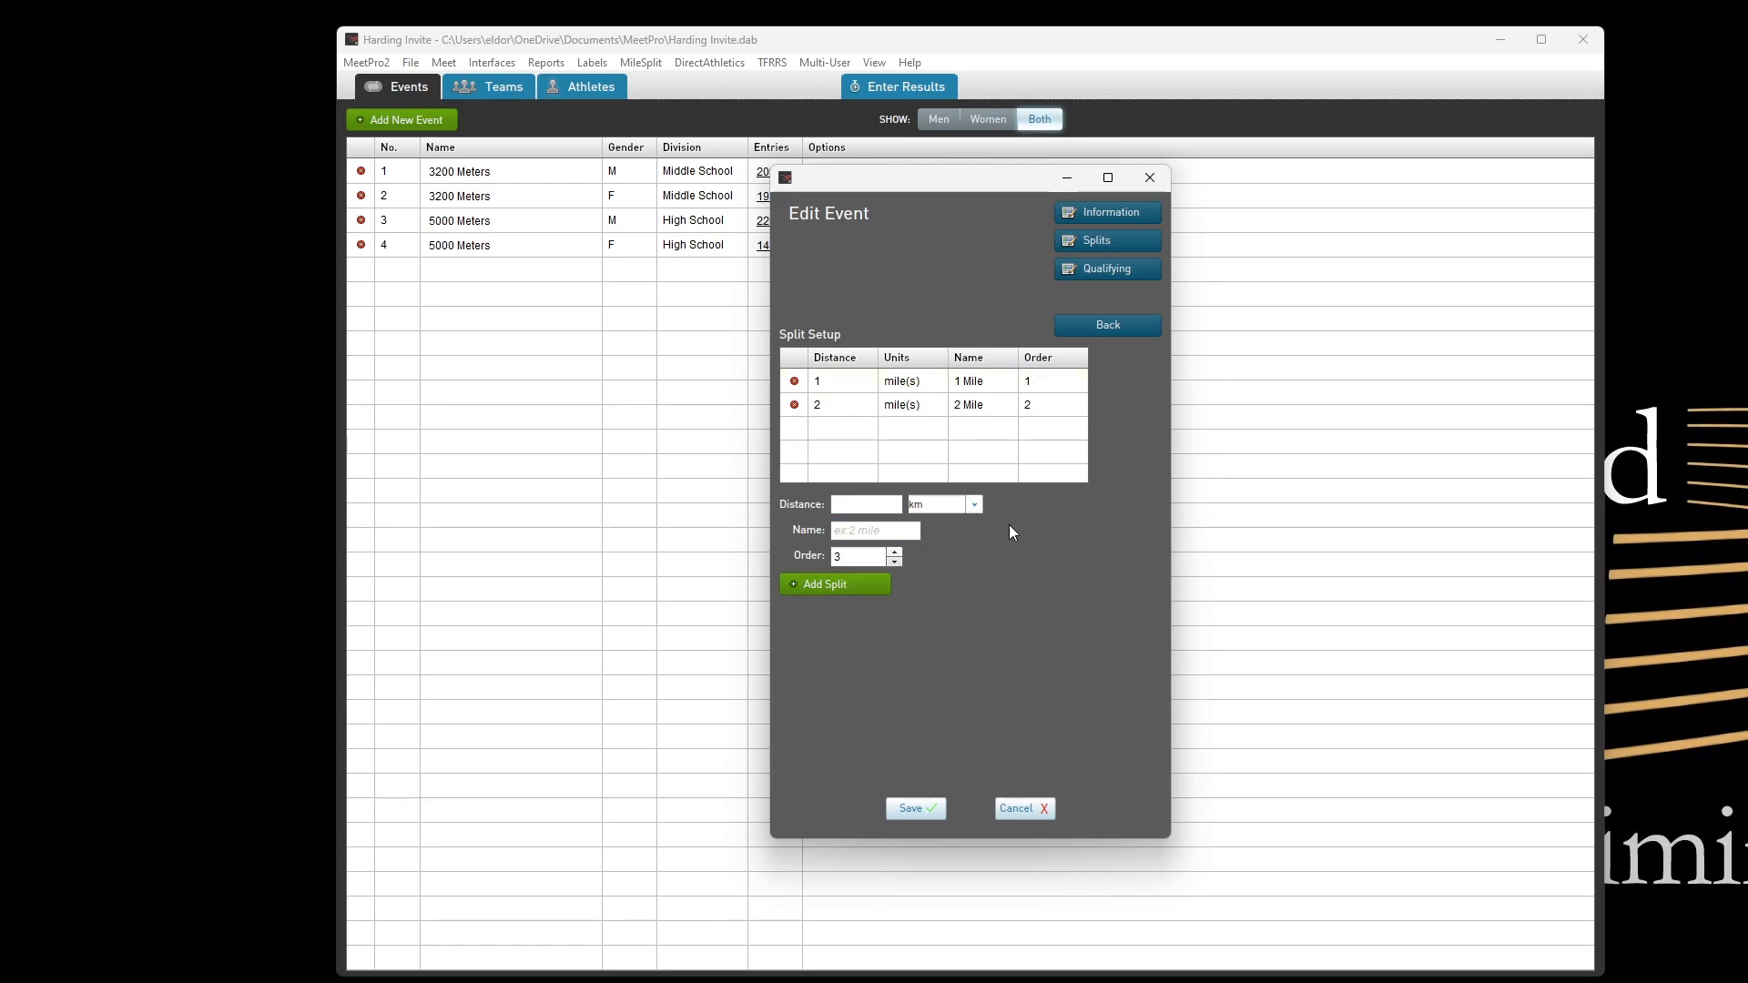
- Review the event's information, splits and qualifying settings
{"action": "left_click", "coordinate": [1078, 215]}
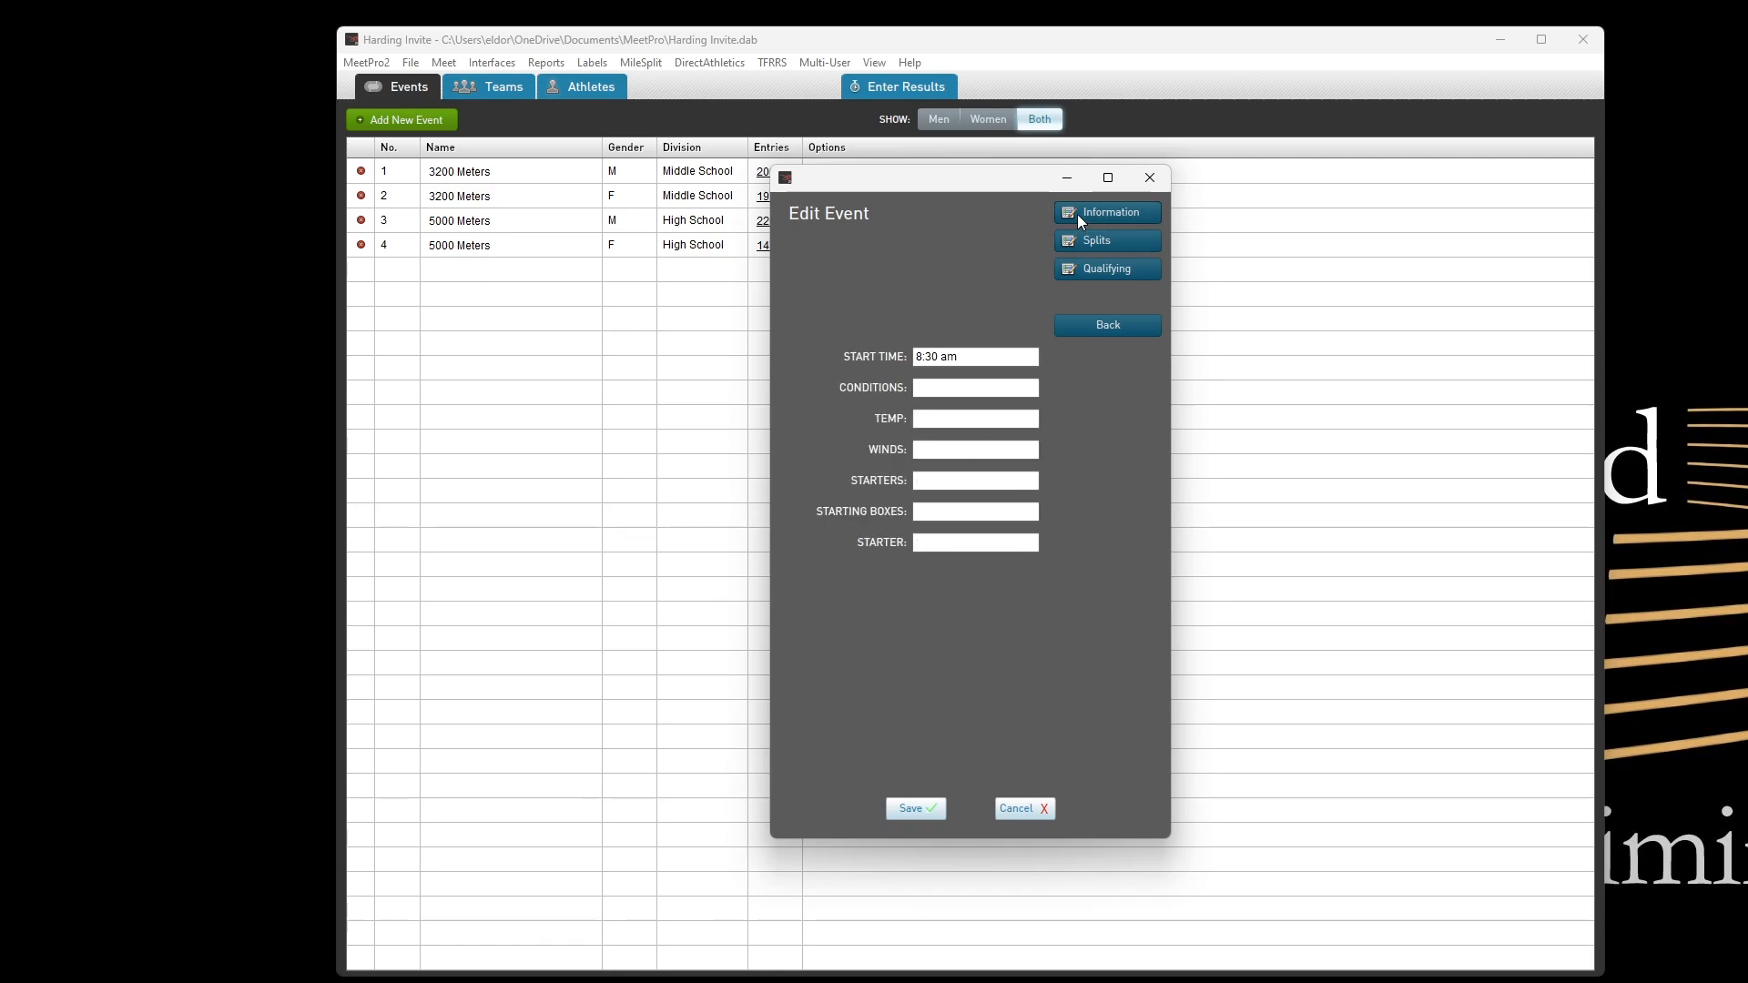
{"action": "left_click", "coordinate": [1095, 240]}
{"action": "left_click", "coordinate": [1094, 271]}
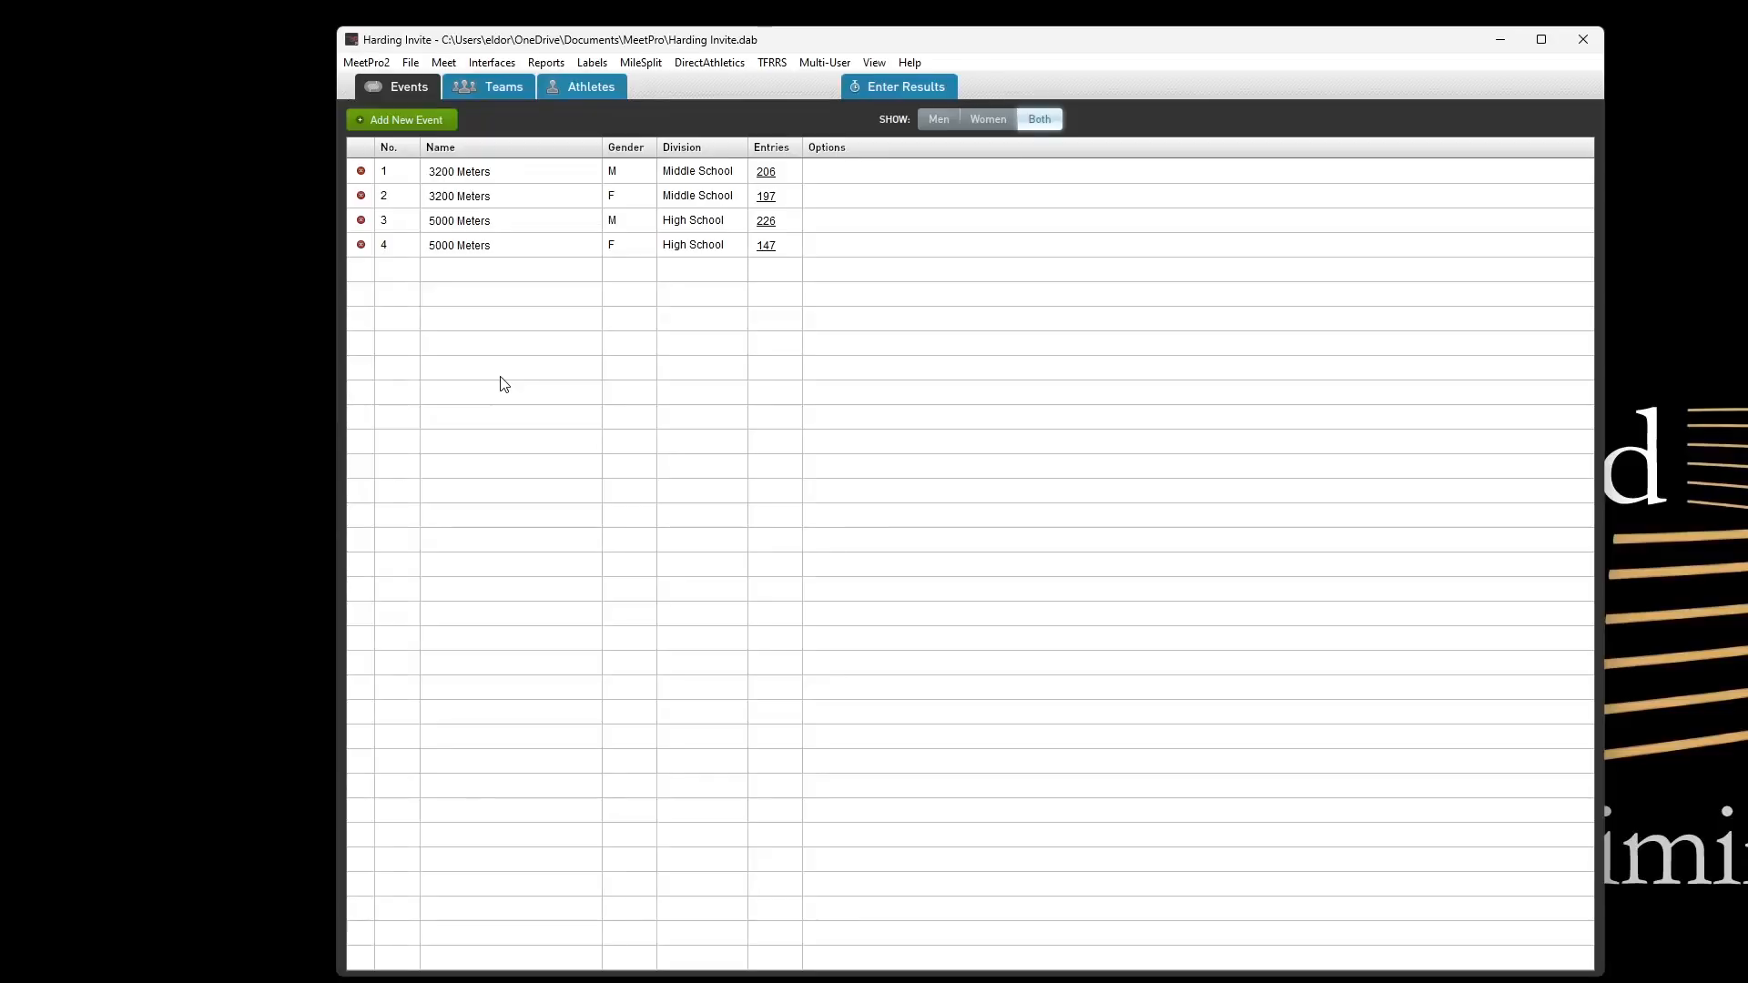
- Assign competitor numbers to all men and women, starting at 101
{"action": "left_click", "coordinate": [450, 67]}
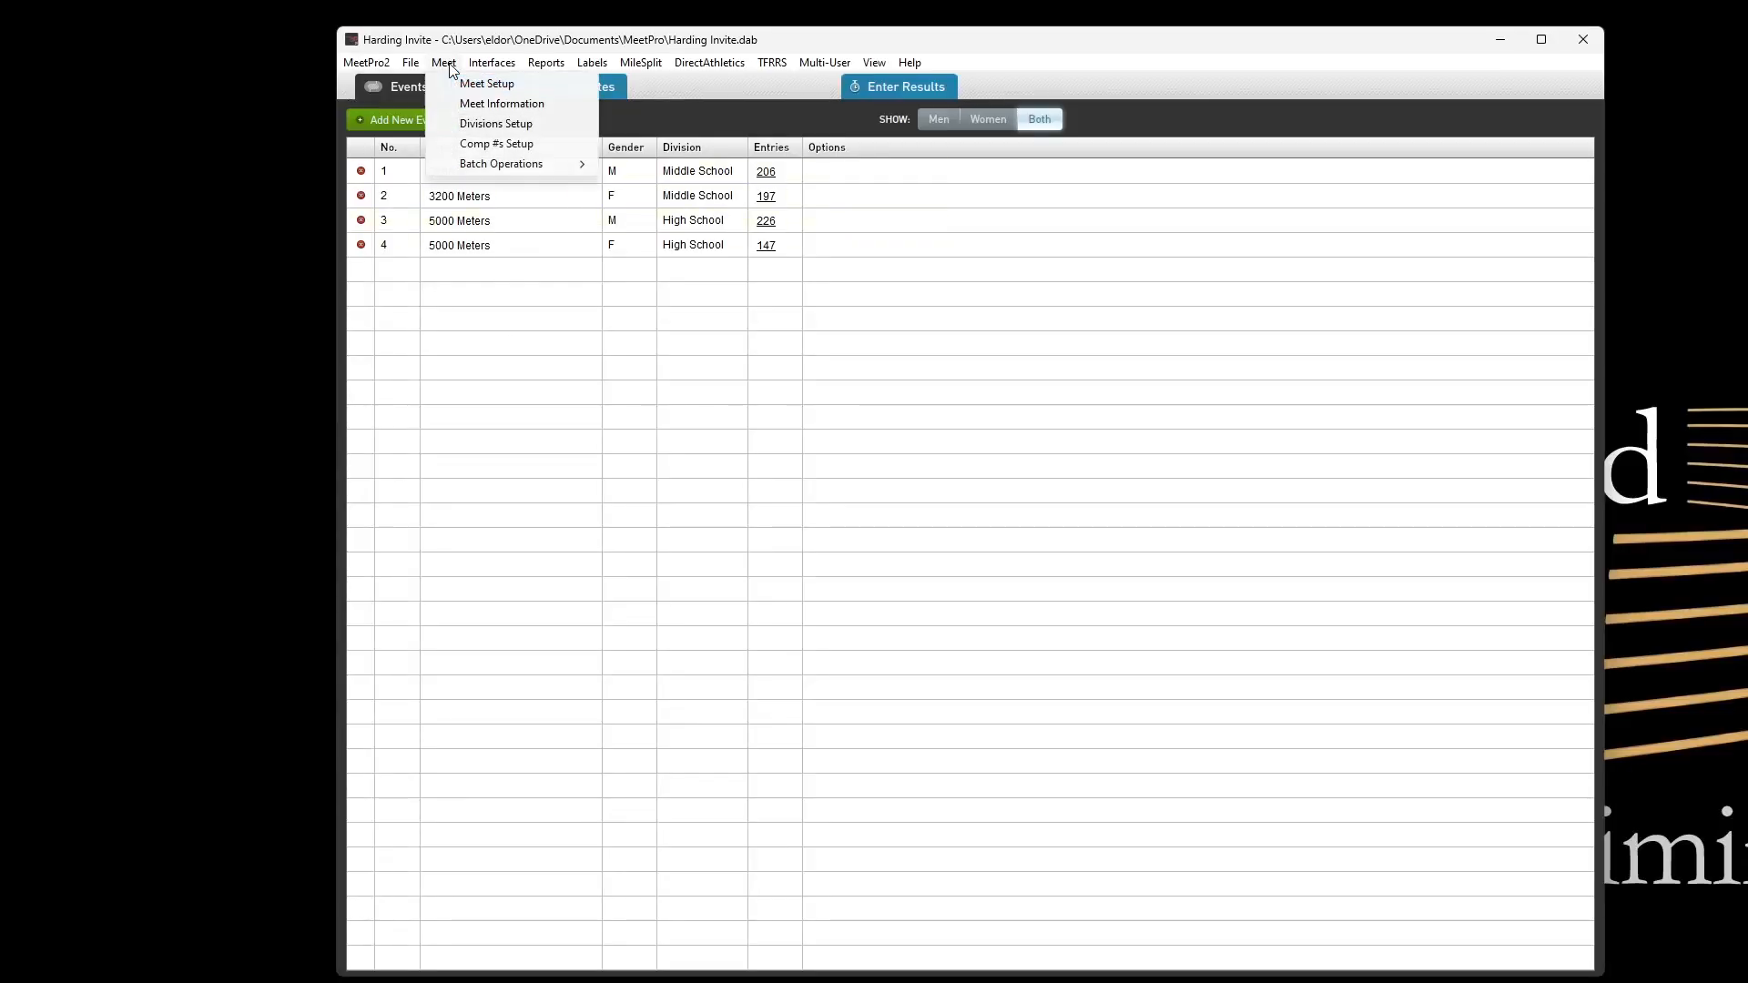
{"action": "left_click", "coordinate": [483, 146]}
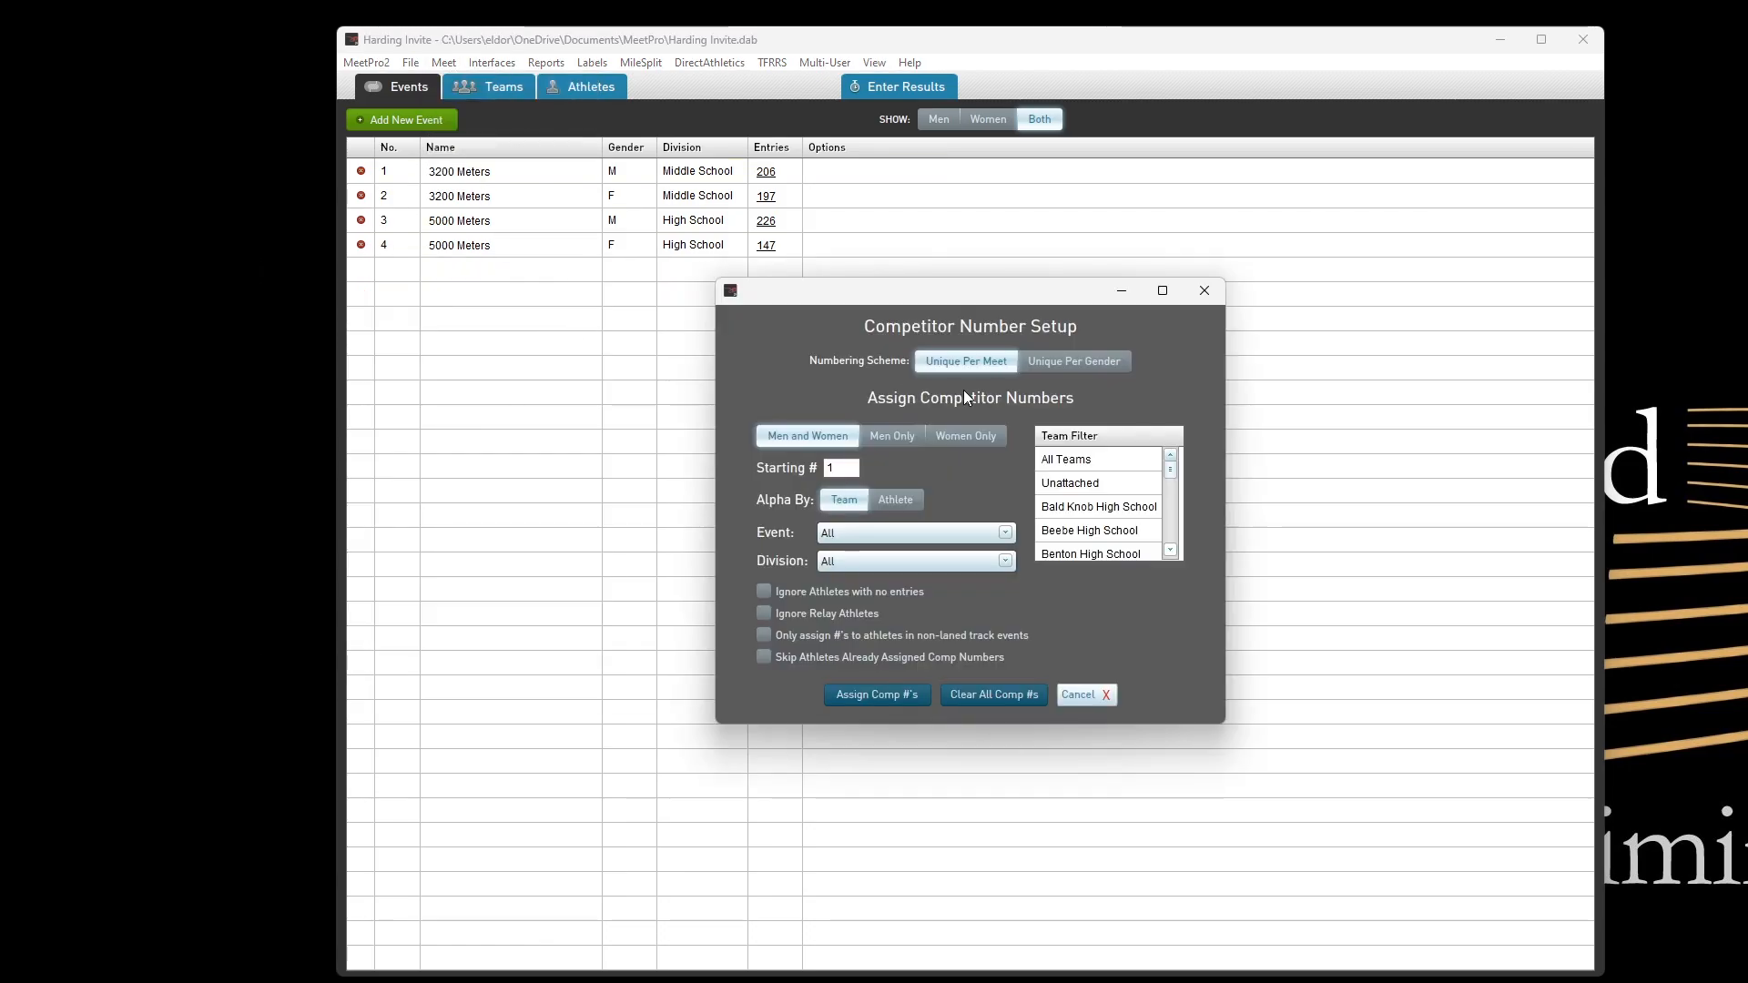
{"action": "scroll", "coordinate": [1063, 497], "scroll_direction": "down", "scroll_amount": 10}
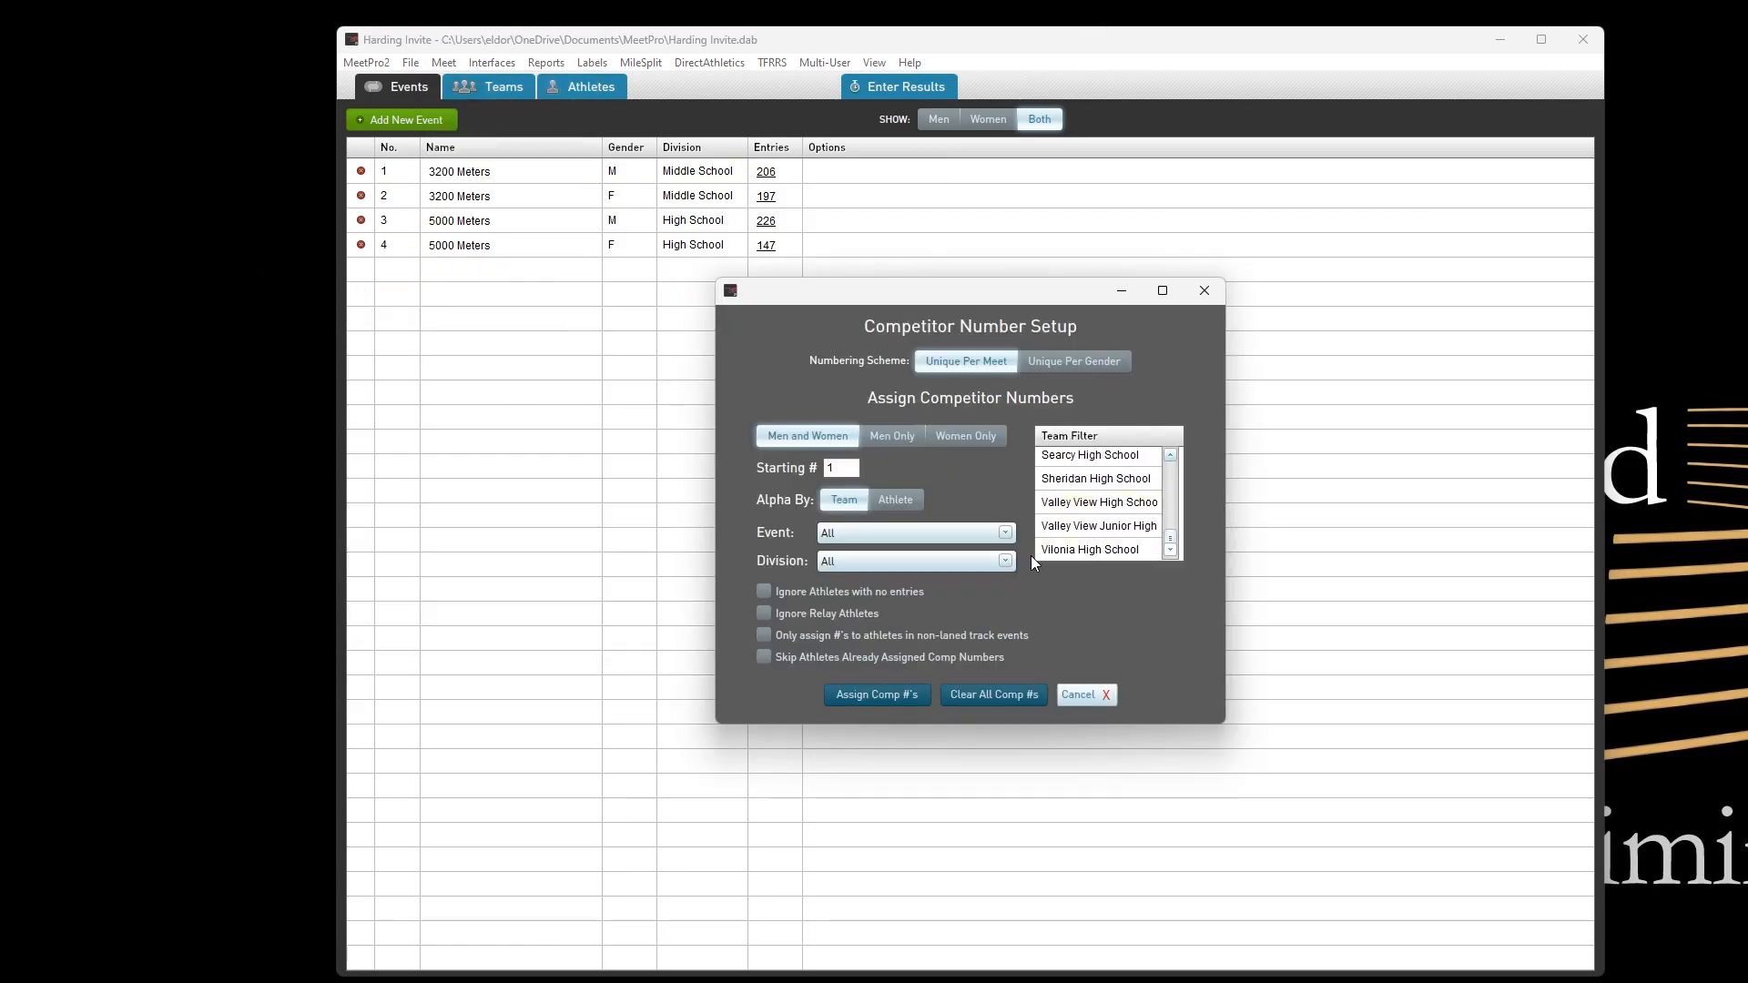
{"action": "double_click", "coordinate": [849, 469]}
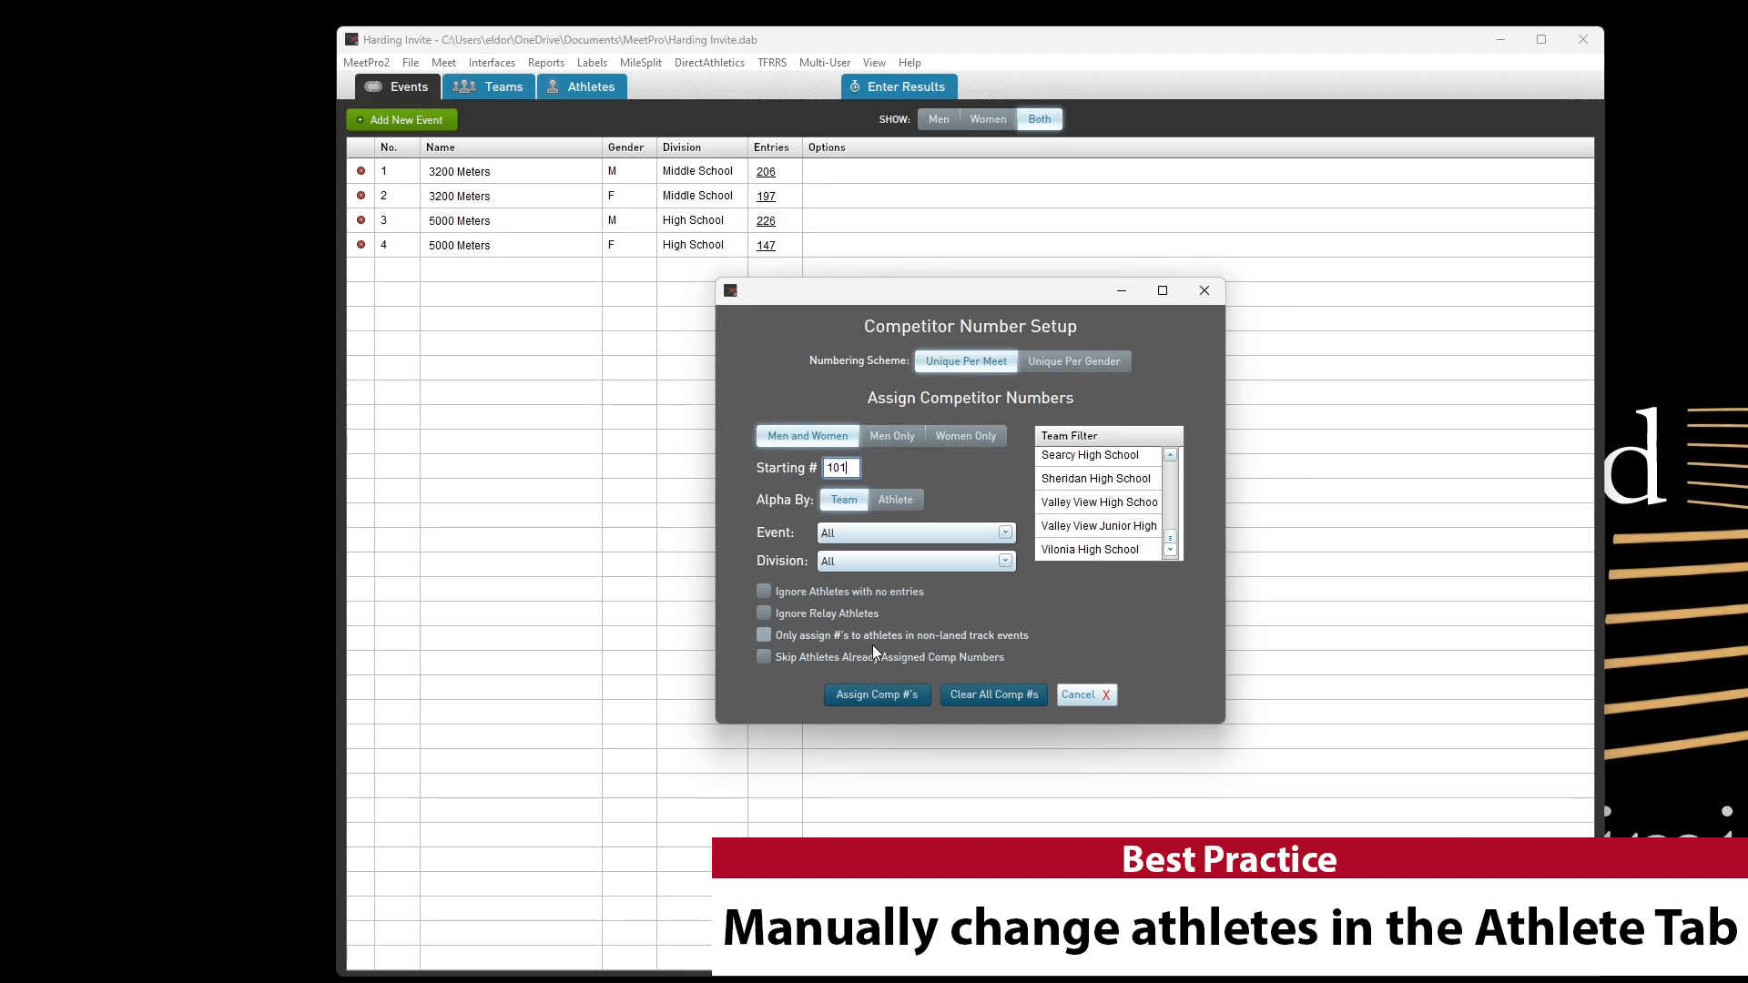
{"action": "left_click", "coordinate": [881, 694]}
{"action": "left_click", "coordinate": [957, 547]}
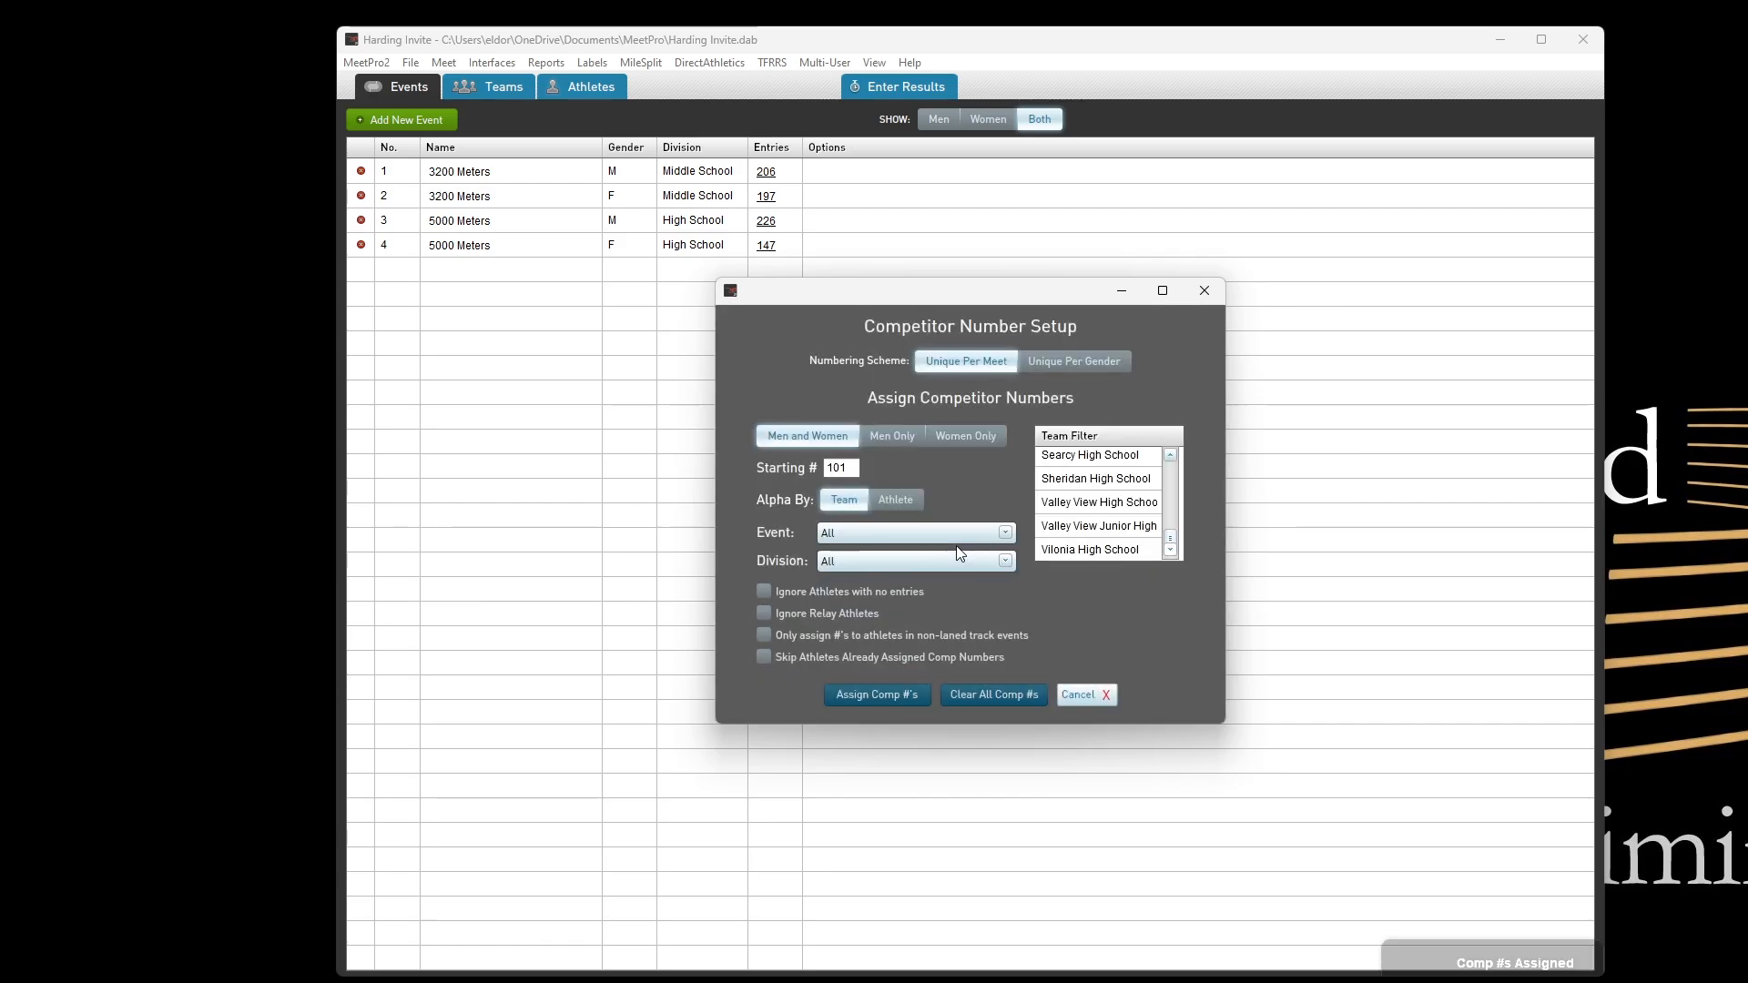
- Sort the athlete list by competitor number and check the numbers assigned to the athletes
{"action": "left_click", "coordinate": [1204, 290]}
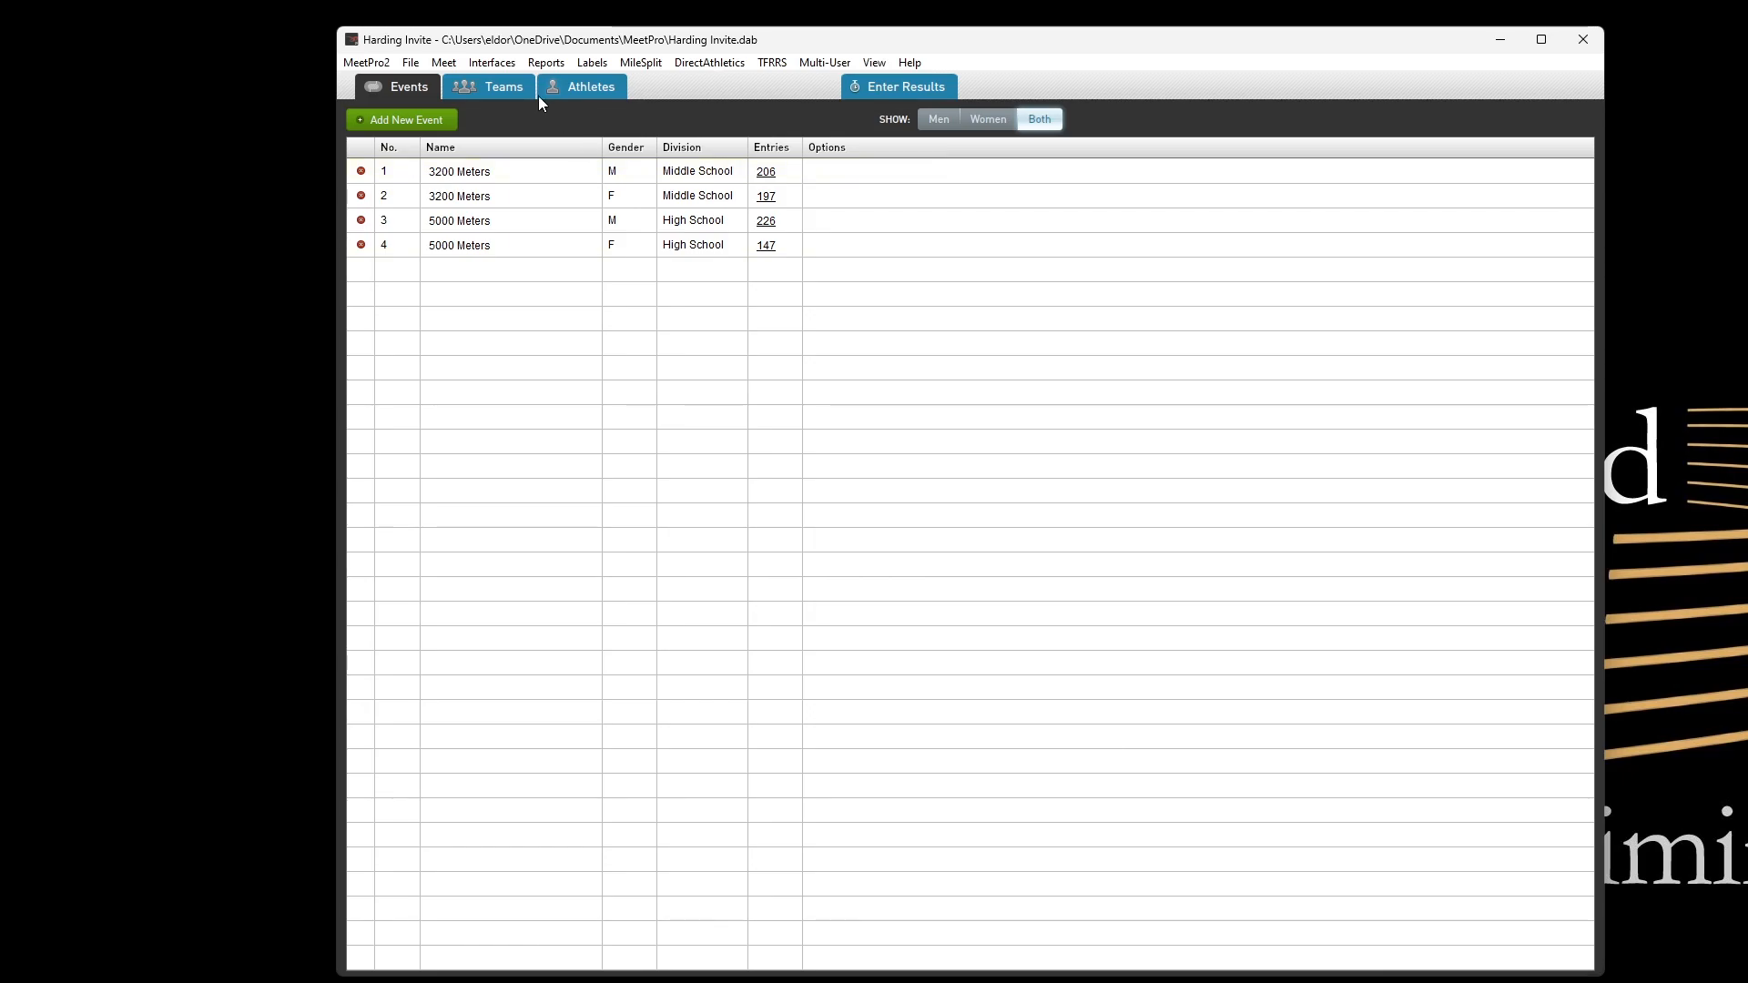
{"action": "left_click", "coordinate": [586, 91]}
{"action": "left_click", "coordinate": [697, 150]}
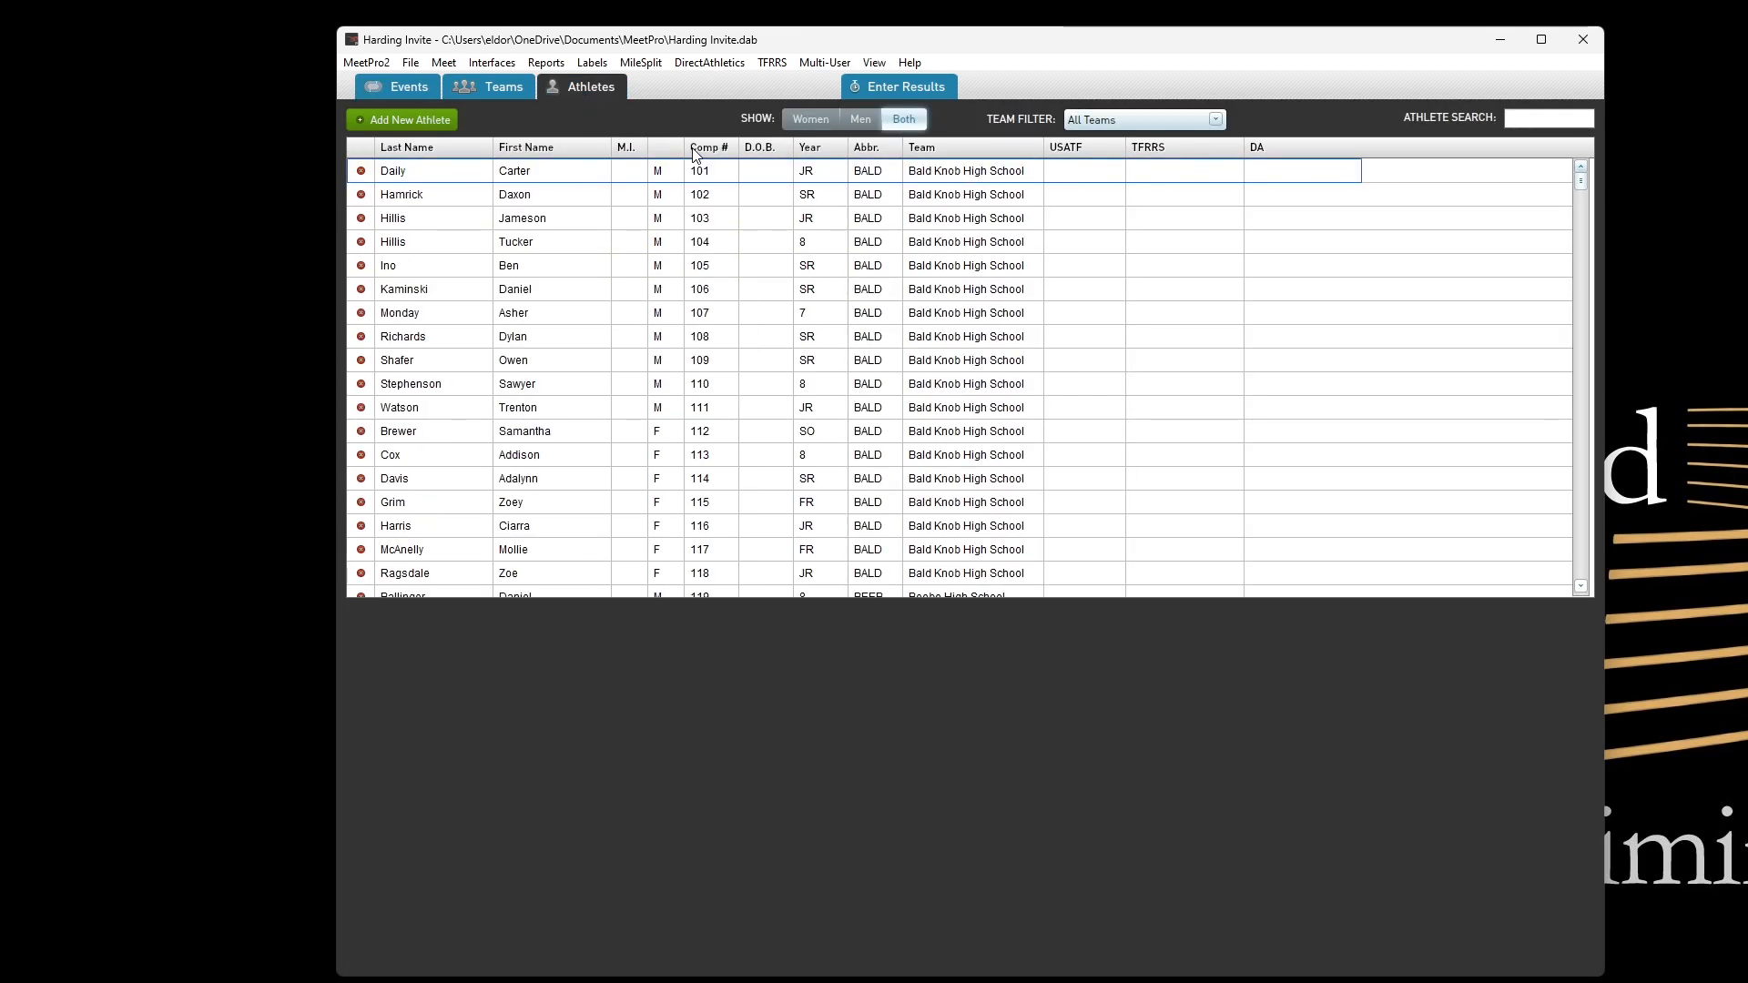
{"action": "scroll", "coordinate": [956, 287], "scroll_direction": "down", "scroll_amount": 2}
{"action": "scroll", "coordinate": [869, 410], "scroll_direction": "up", "scroll_amount": 2}
{"action": "left_click", "coordinate": [478, 89]}
{"action": "left_click", "coordinate": [681, 64]}
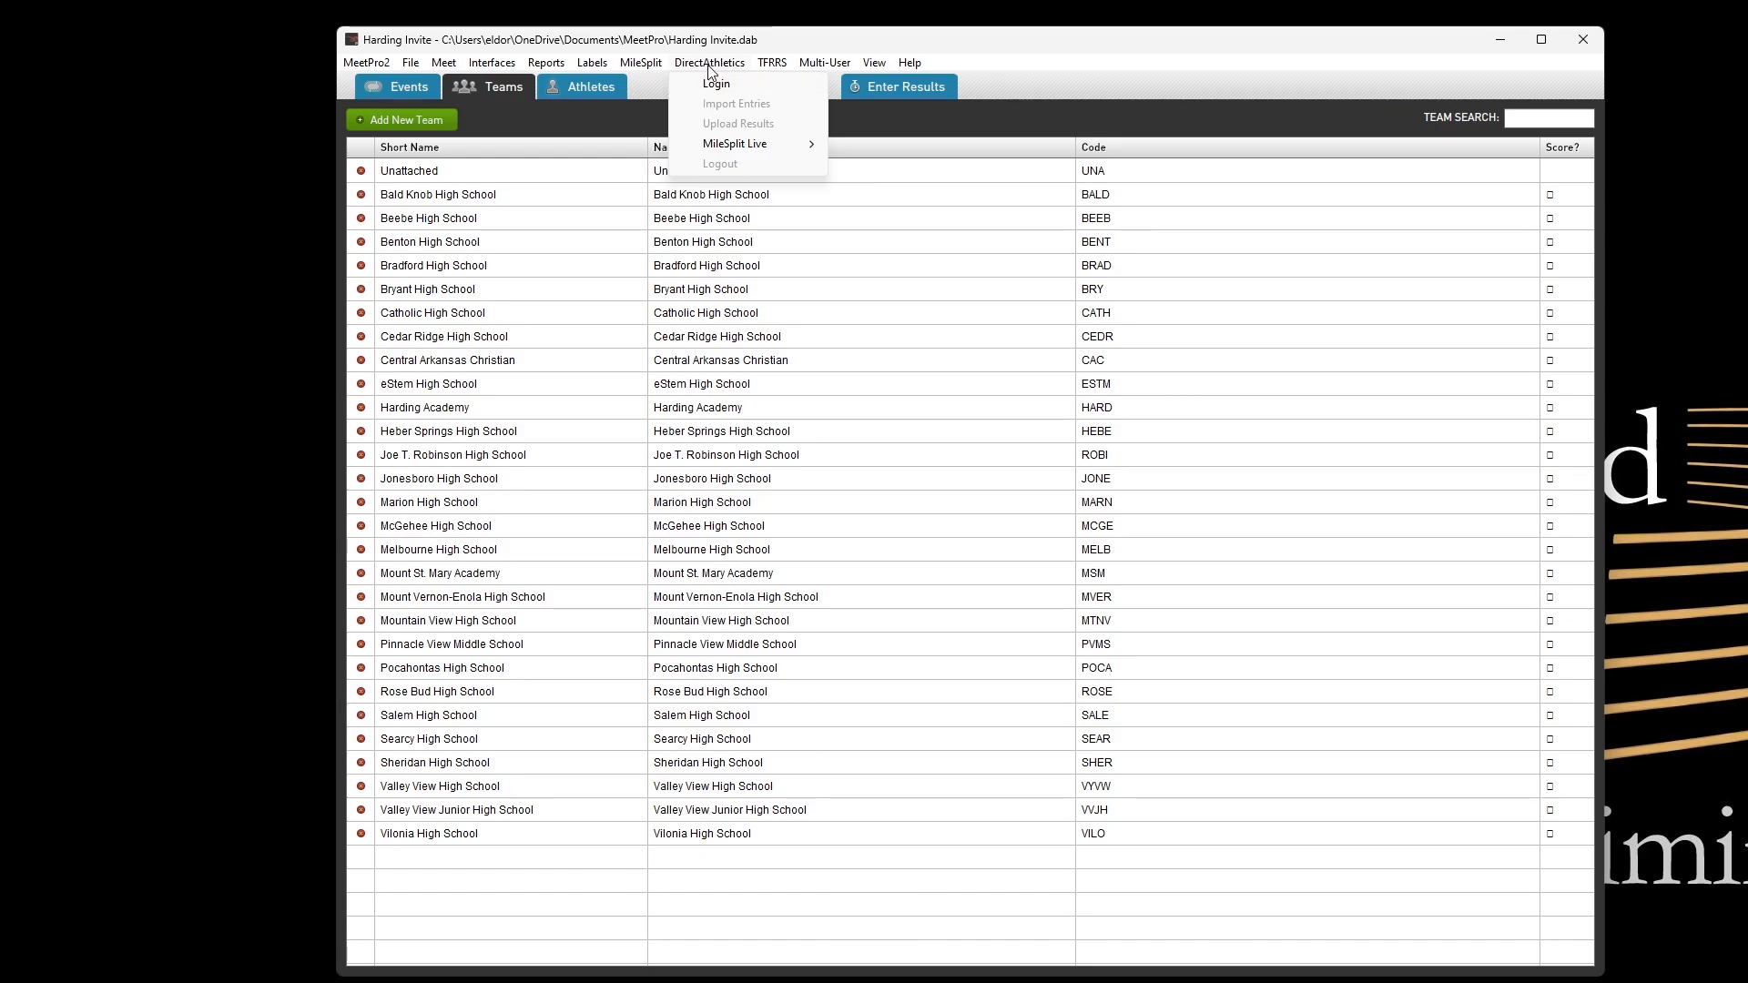
{"action": "left_click", "coordinate": [709, 65]}
{"action": "left_click", "coordinate": [772, 63]}
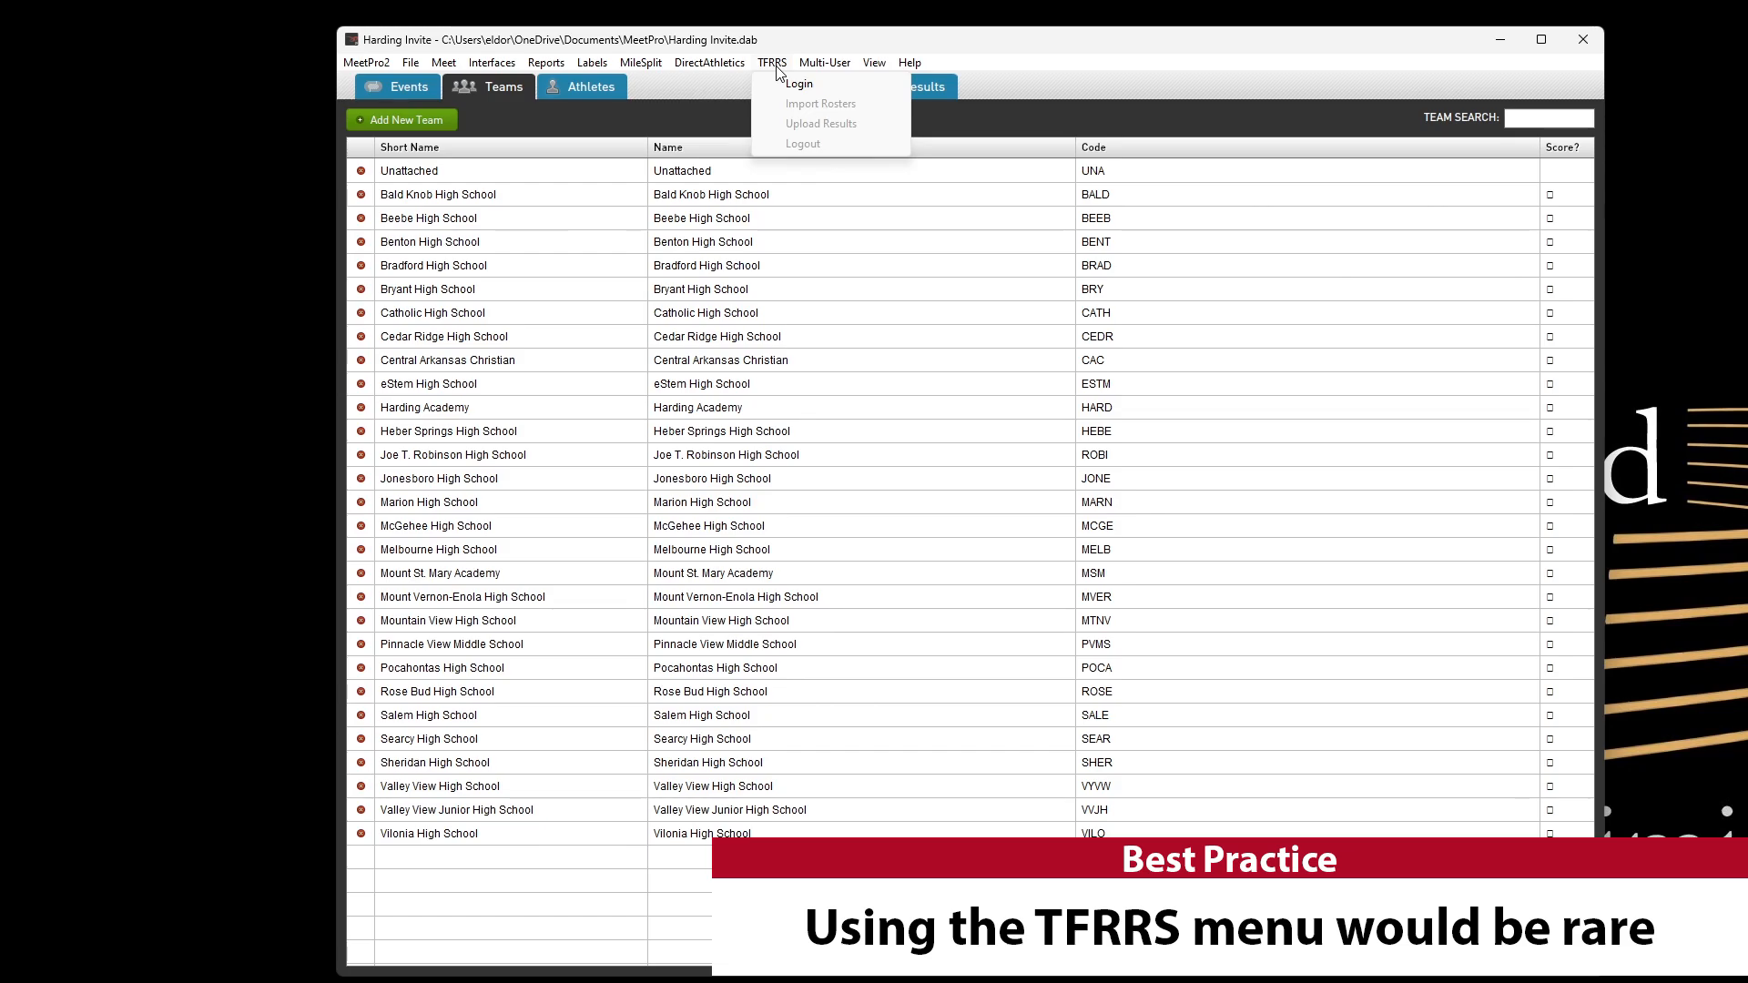
{"action": "mouse_move", "coordinate": [738, 64]}
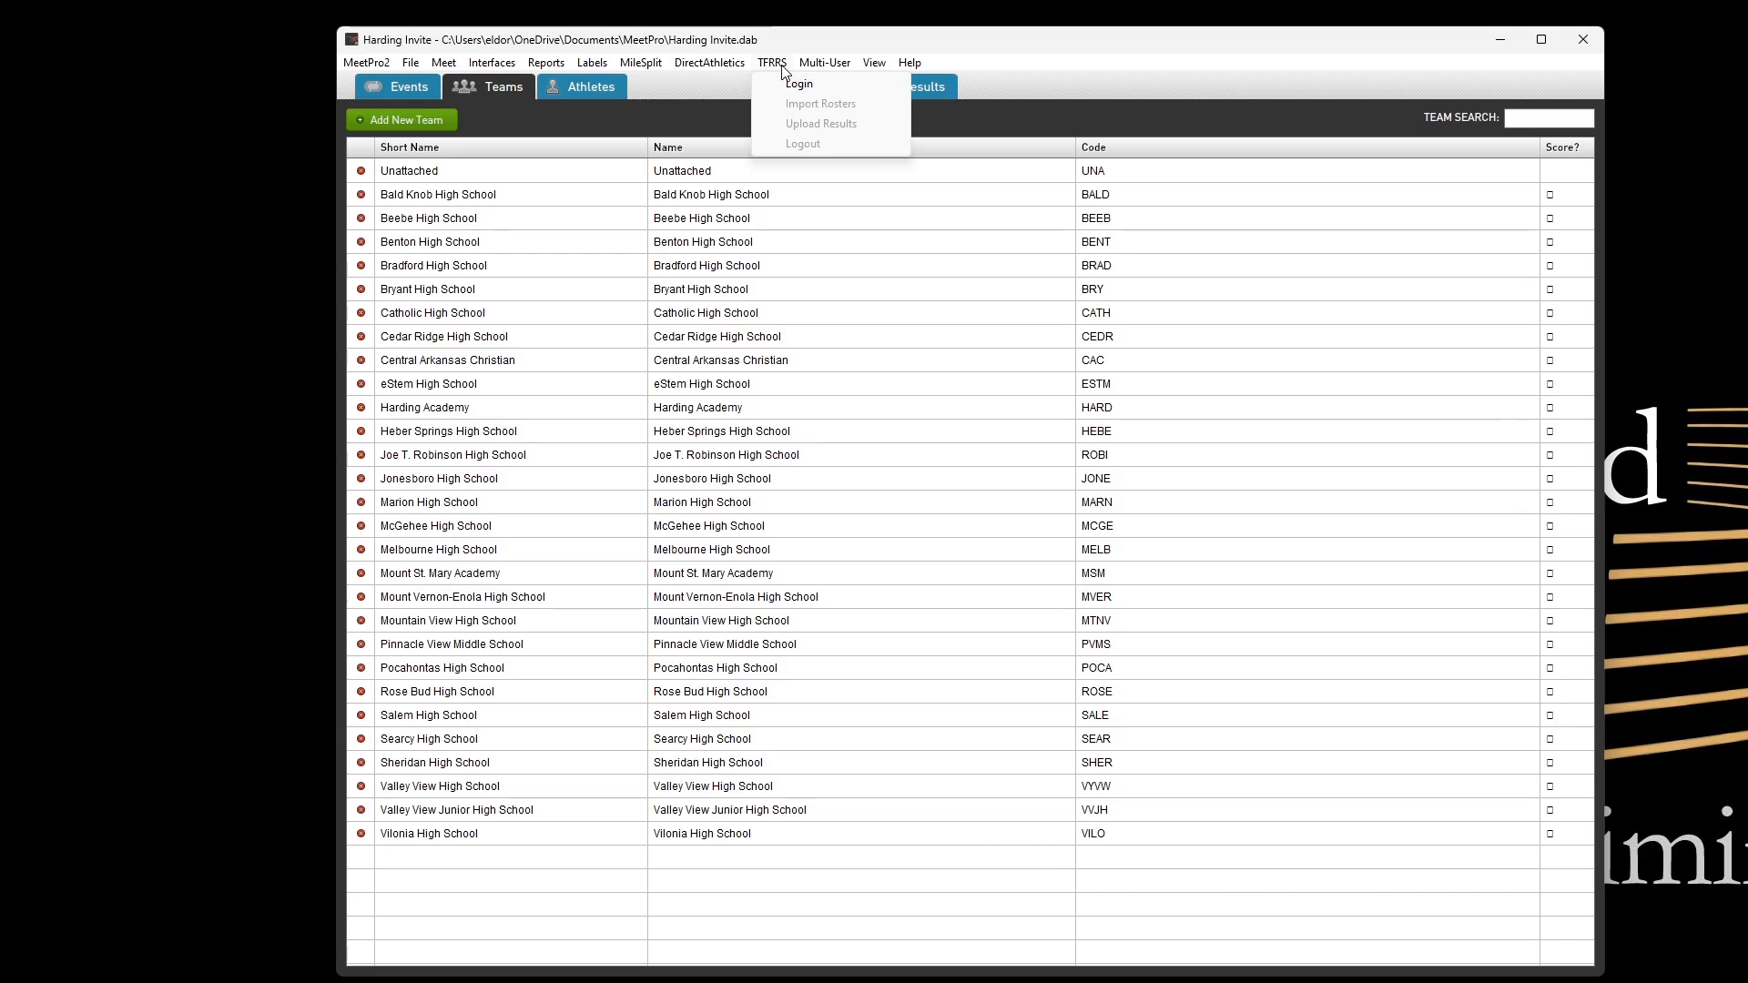
{"action": "left_click", "coordinate": [770, 63]}
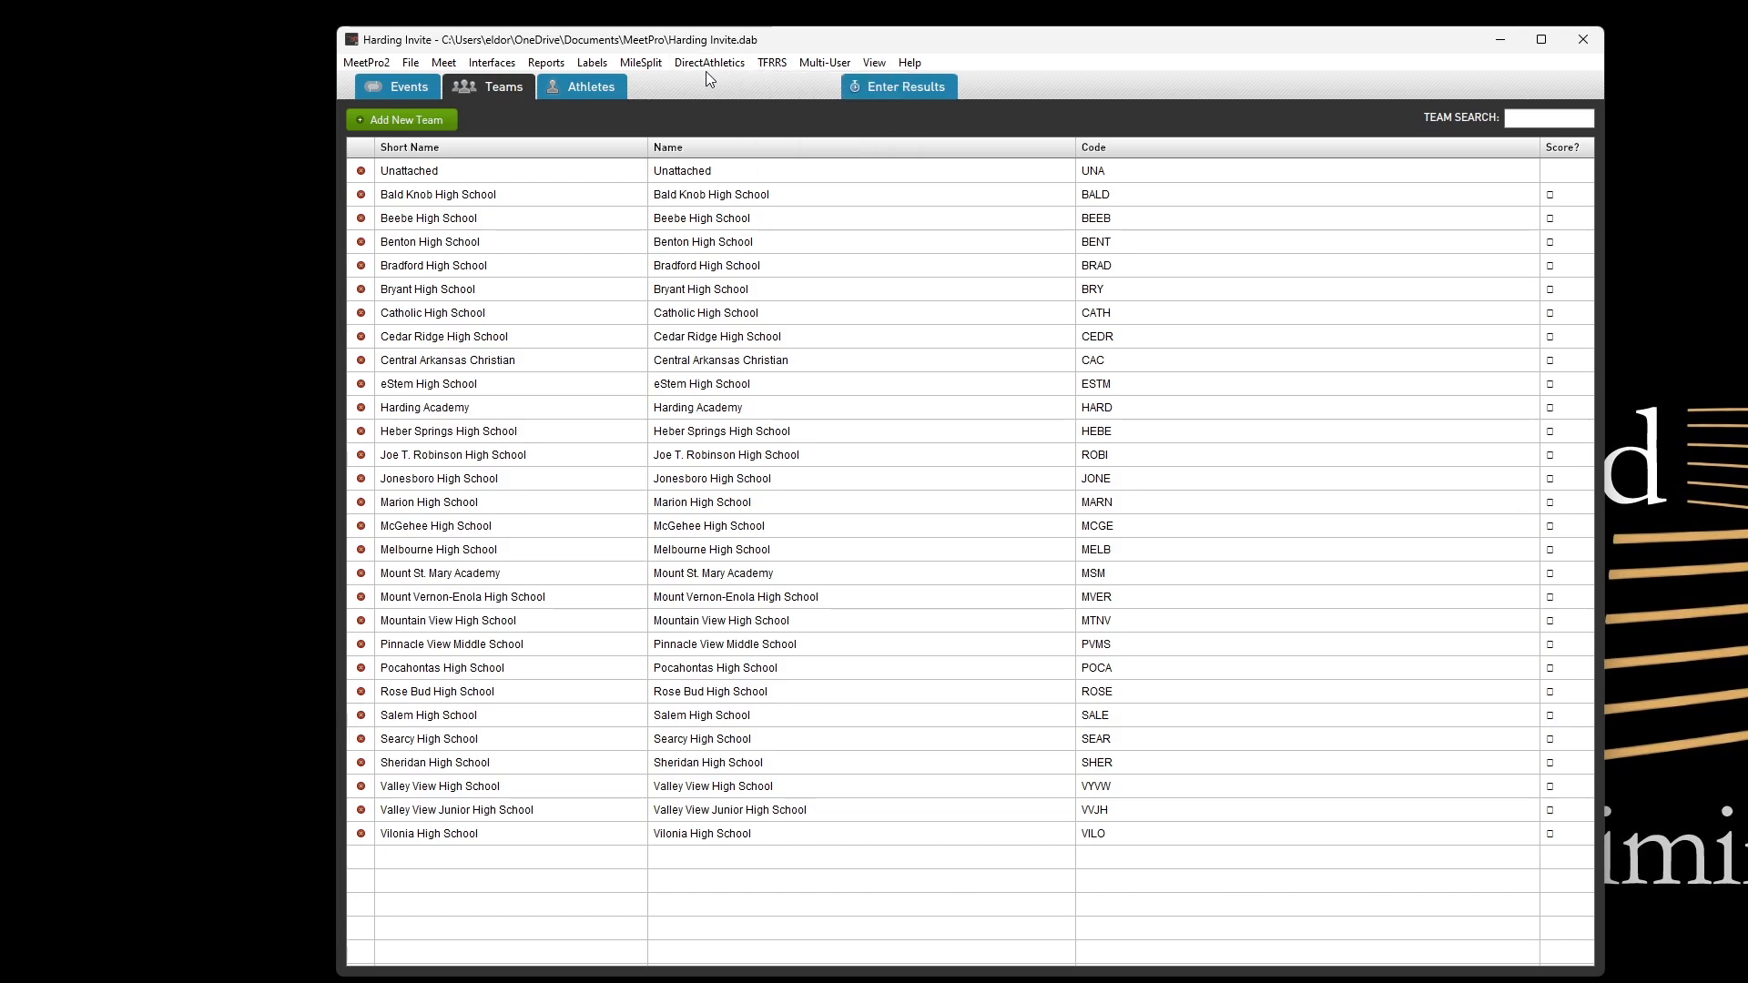
- Generate a PDF roster report for all teams and genders, sorted by competitor number and including the competitor numbers
{"action": "left_click", "coordinate": [543, 65]}
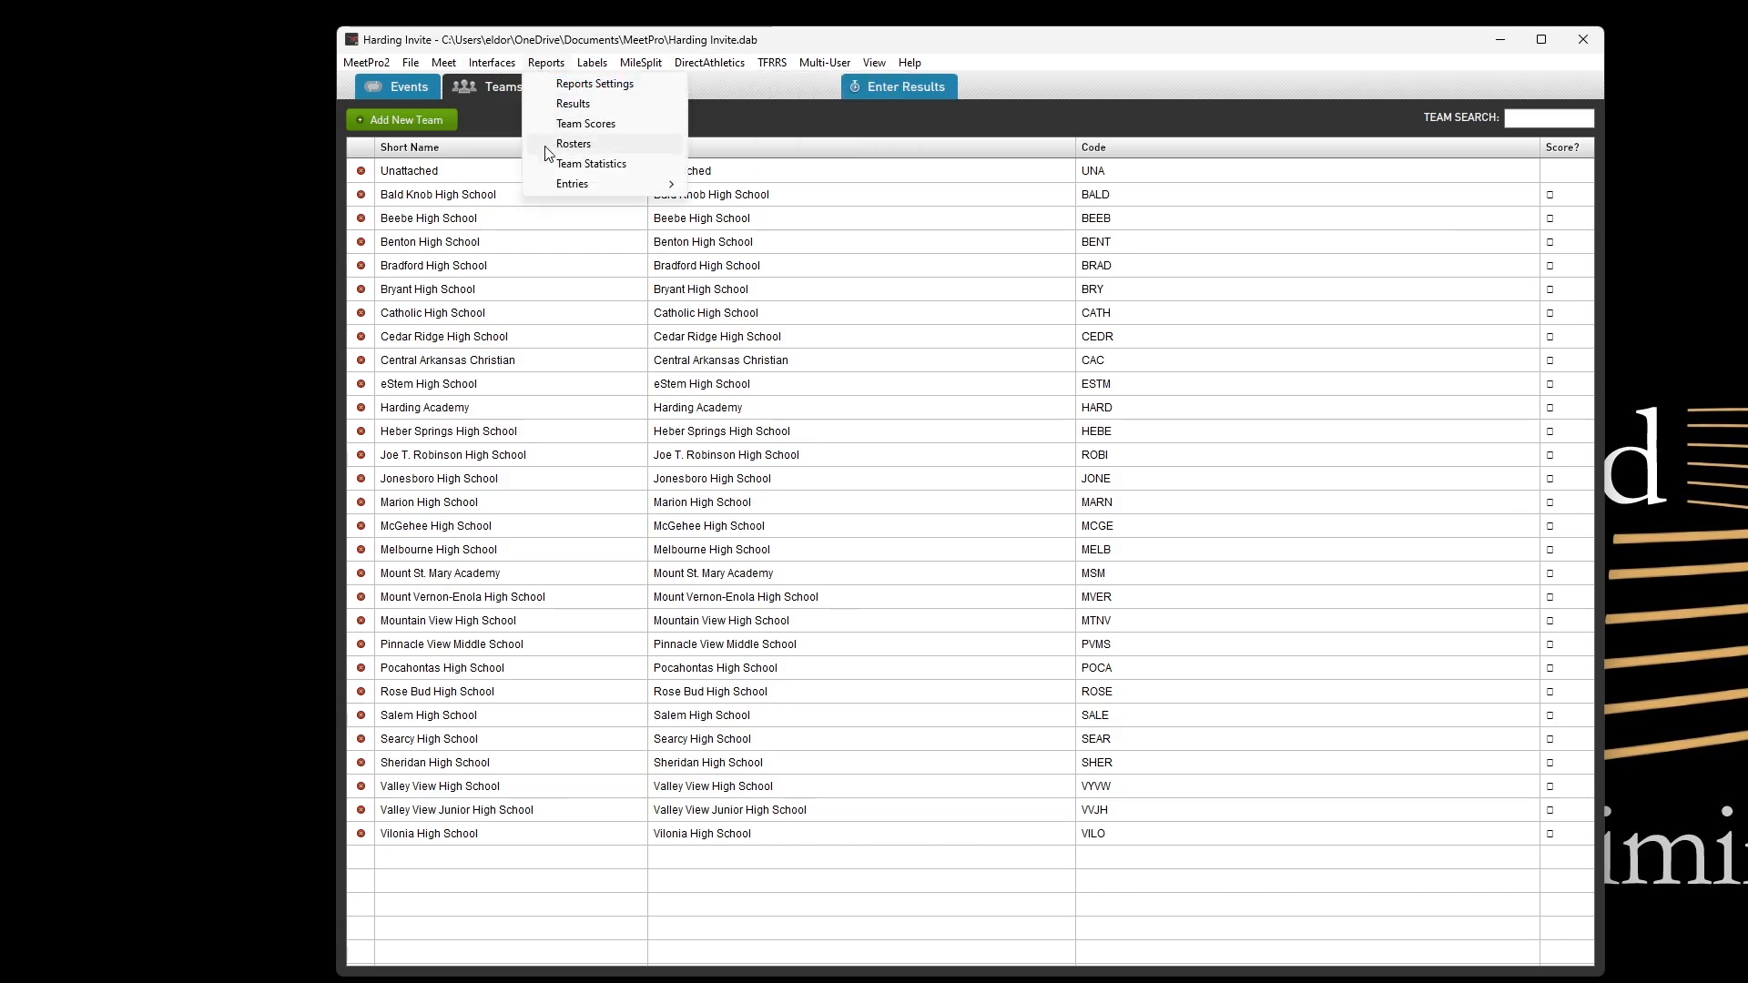
{"action": "left_click", "coordinate": [574, 144]}
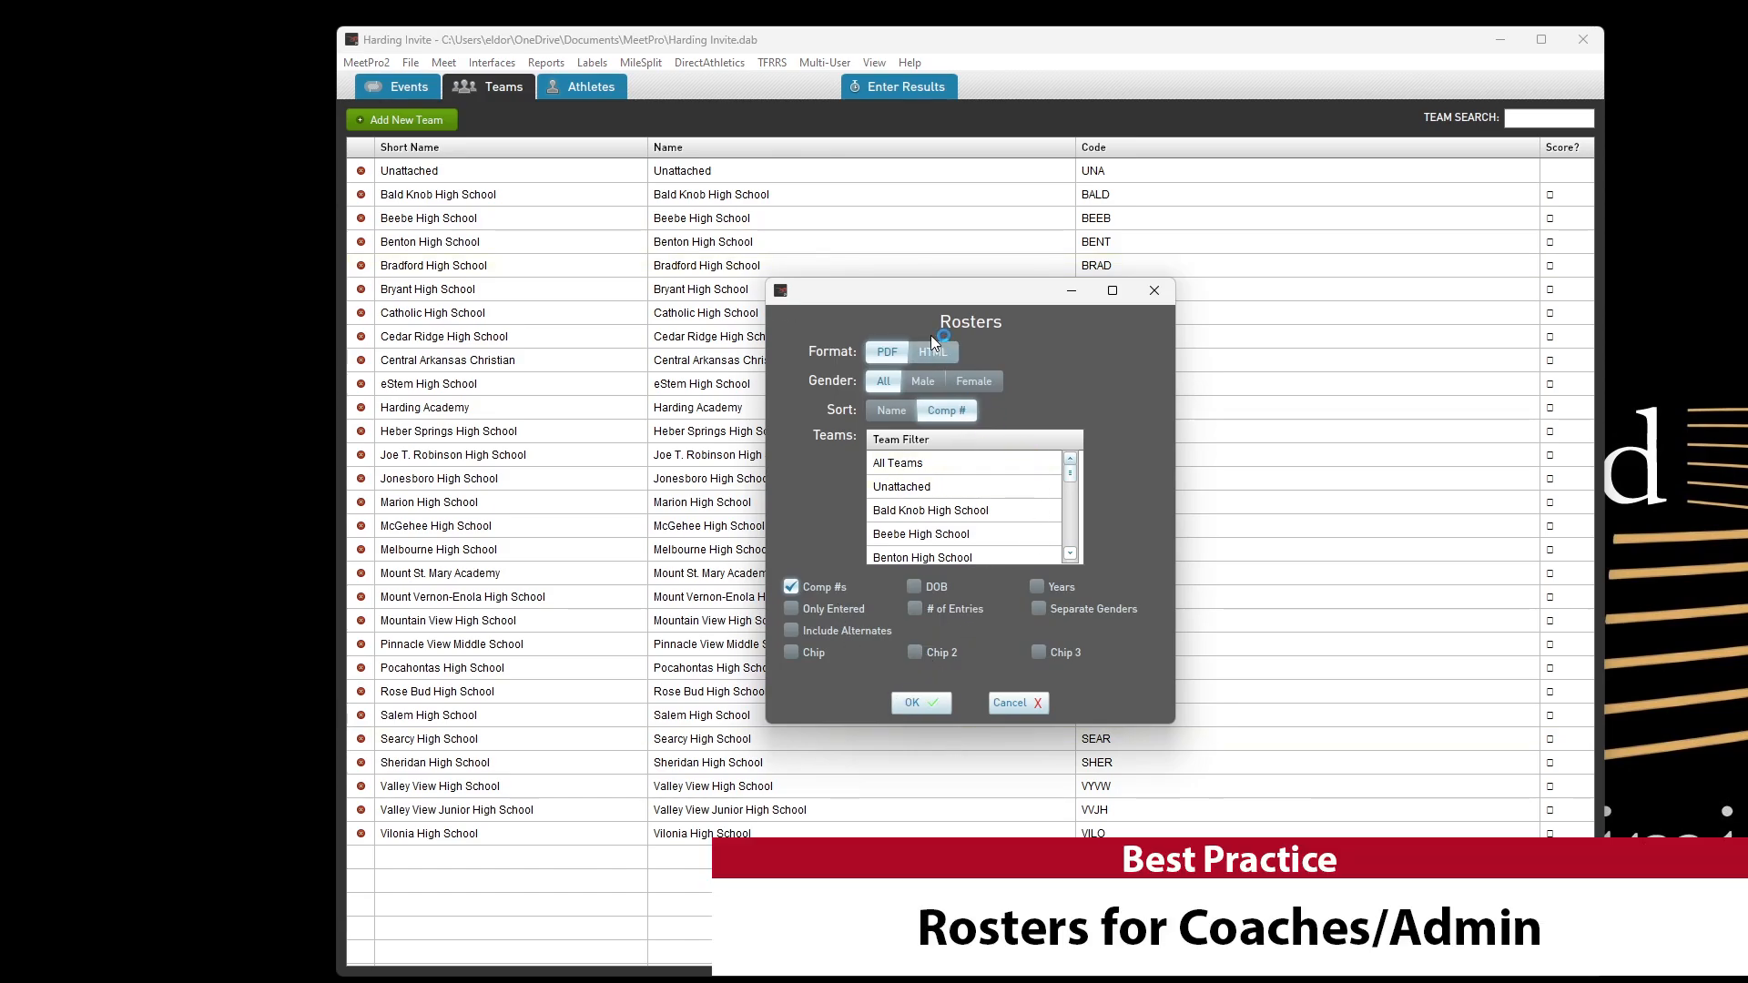
{"action": "left_click_drag", "start_coordinate": [345, 57], "coordinate": [593, 131]}
- Page through the generated roster PDF to examine each team's athletes and numbers, and close the report
{"action": "left_click", "coordinate": [579, 210]}
{"action": "left_click", "coordinate": [579, 210]}
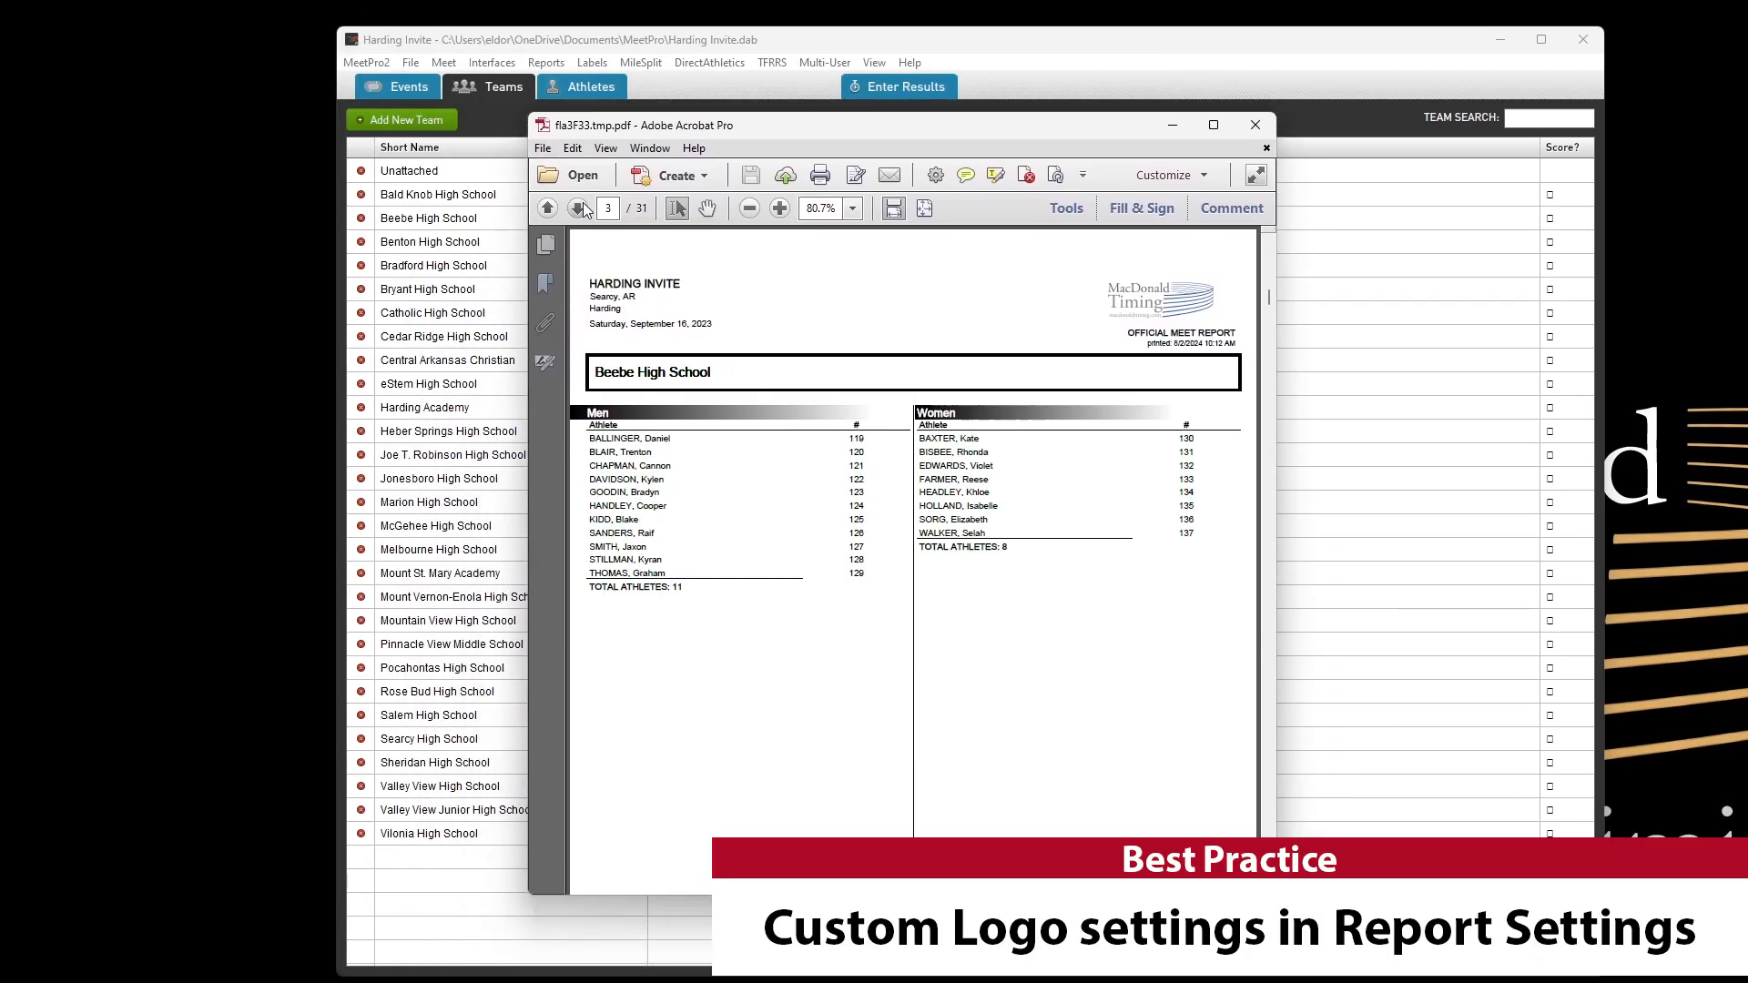
{"action": "left_click", "coordinate": [579, 209]}
{"action": "left_click", "coordinate": [579, 210]}
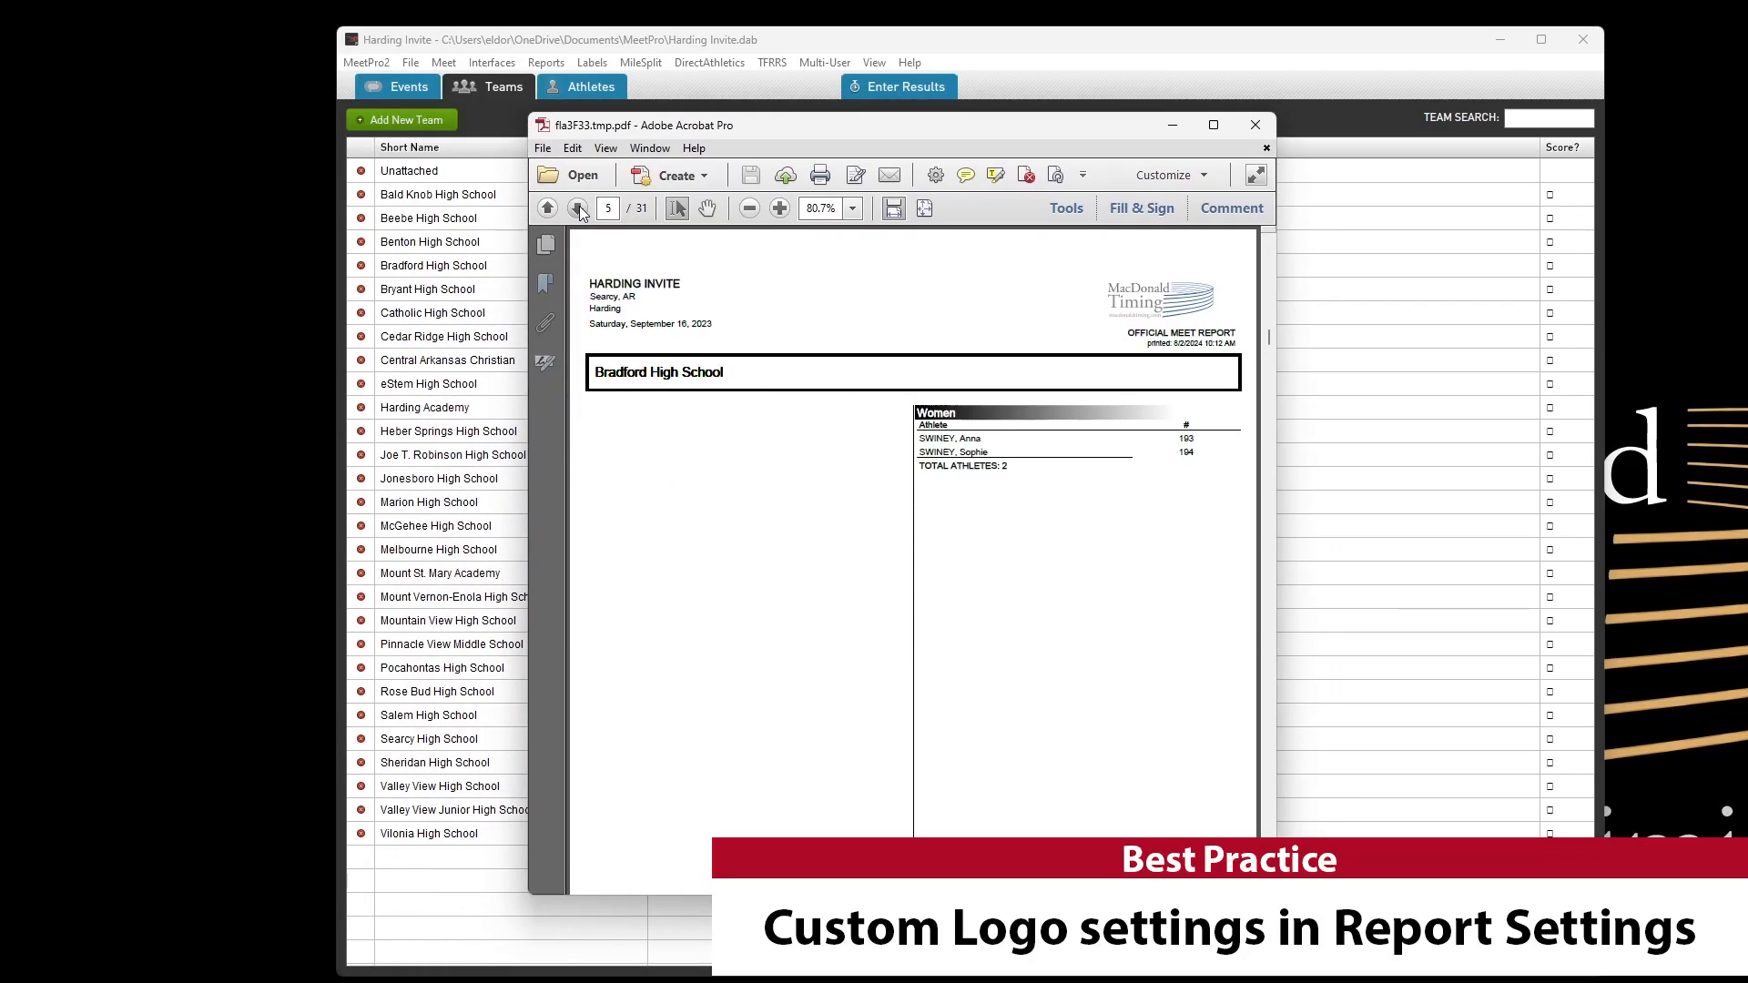
{"action": "left_click", "coordinate": [579, 209]}
{"action": "left_click", "coordinate": [579, 209]}
{"action": "left_click", "coordinate": [579, 210]}
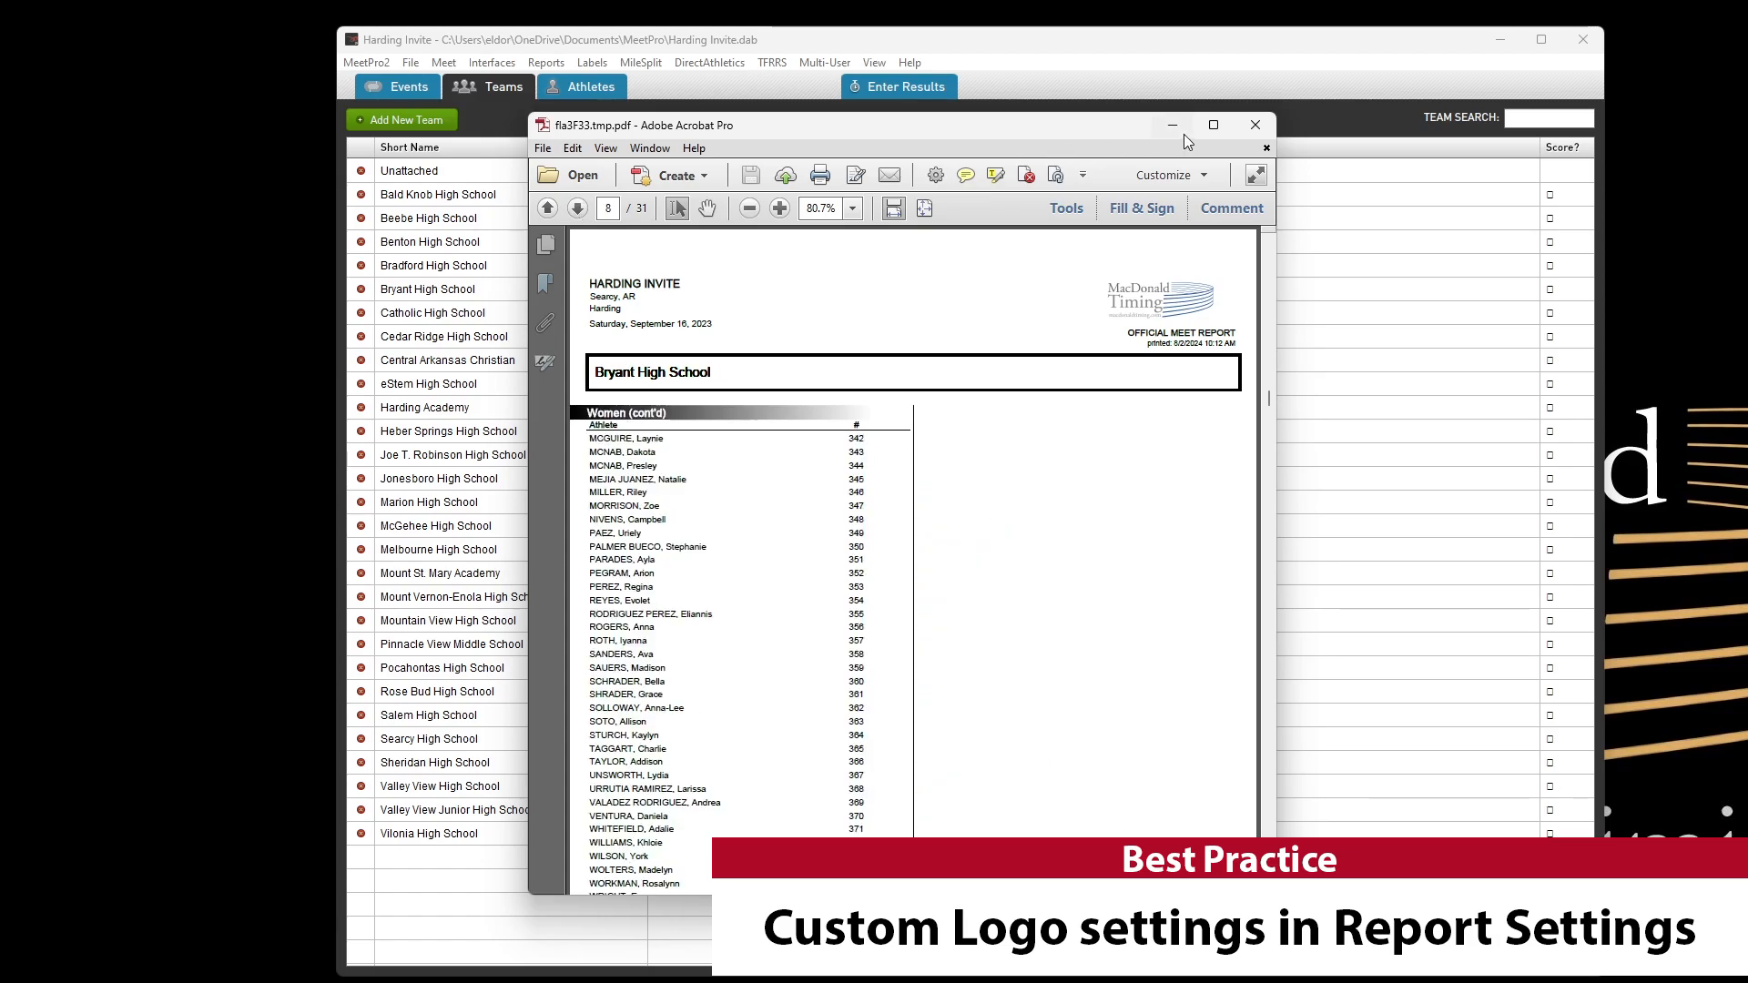
{"action": "left_click", "coordinate": [1240, 132]}
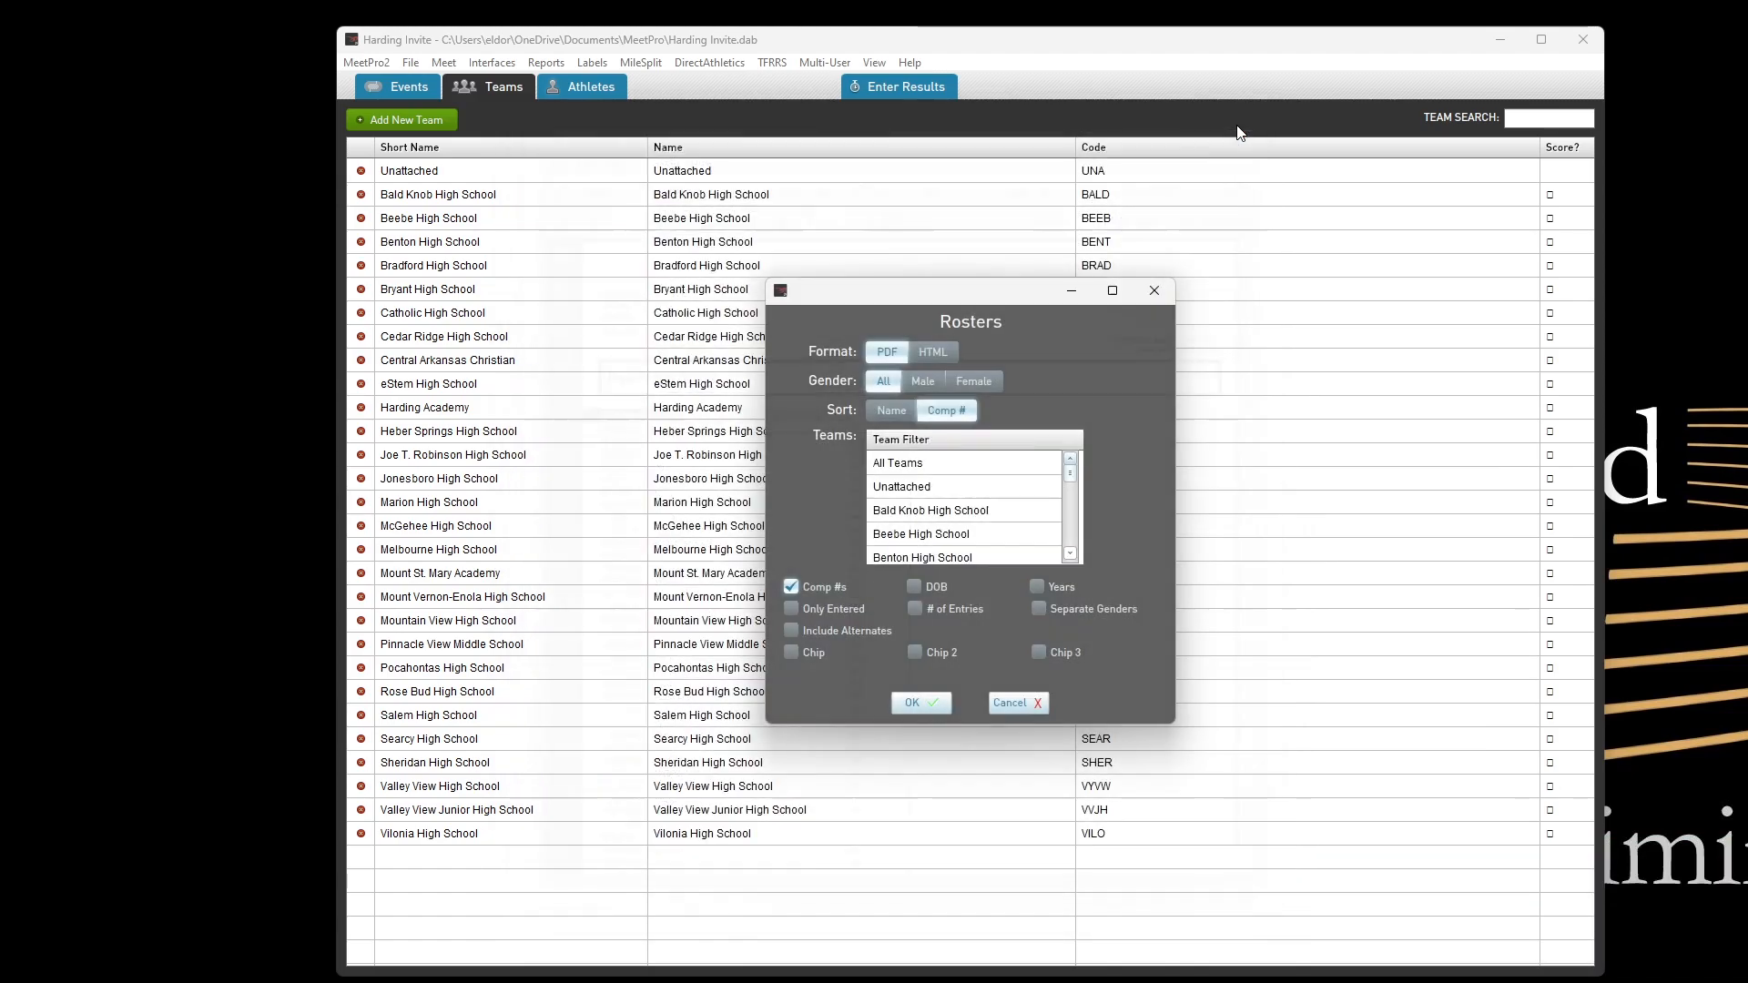
{"action": "left_click", "coordinate": [1154, 291]}
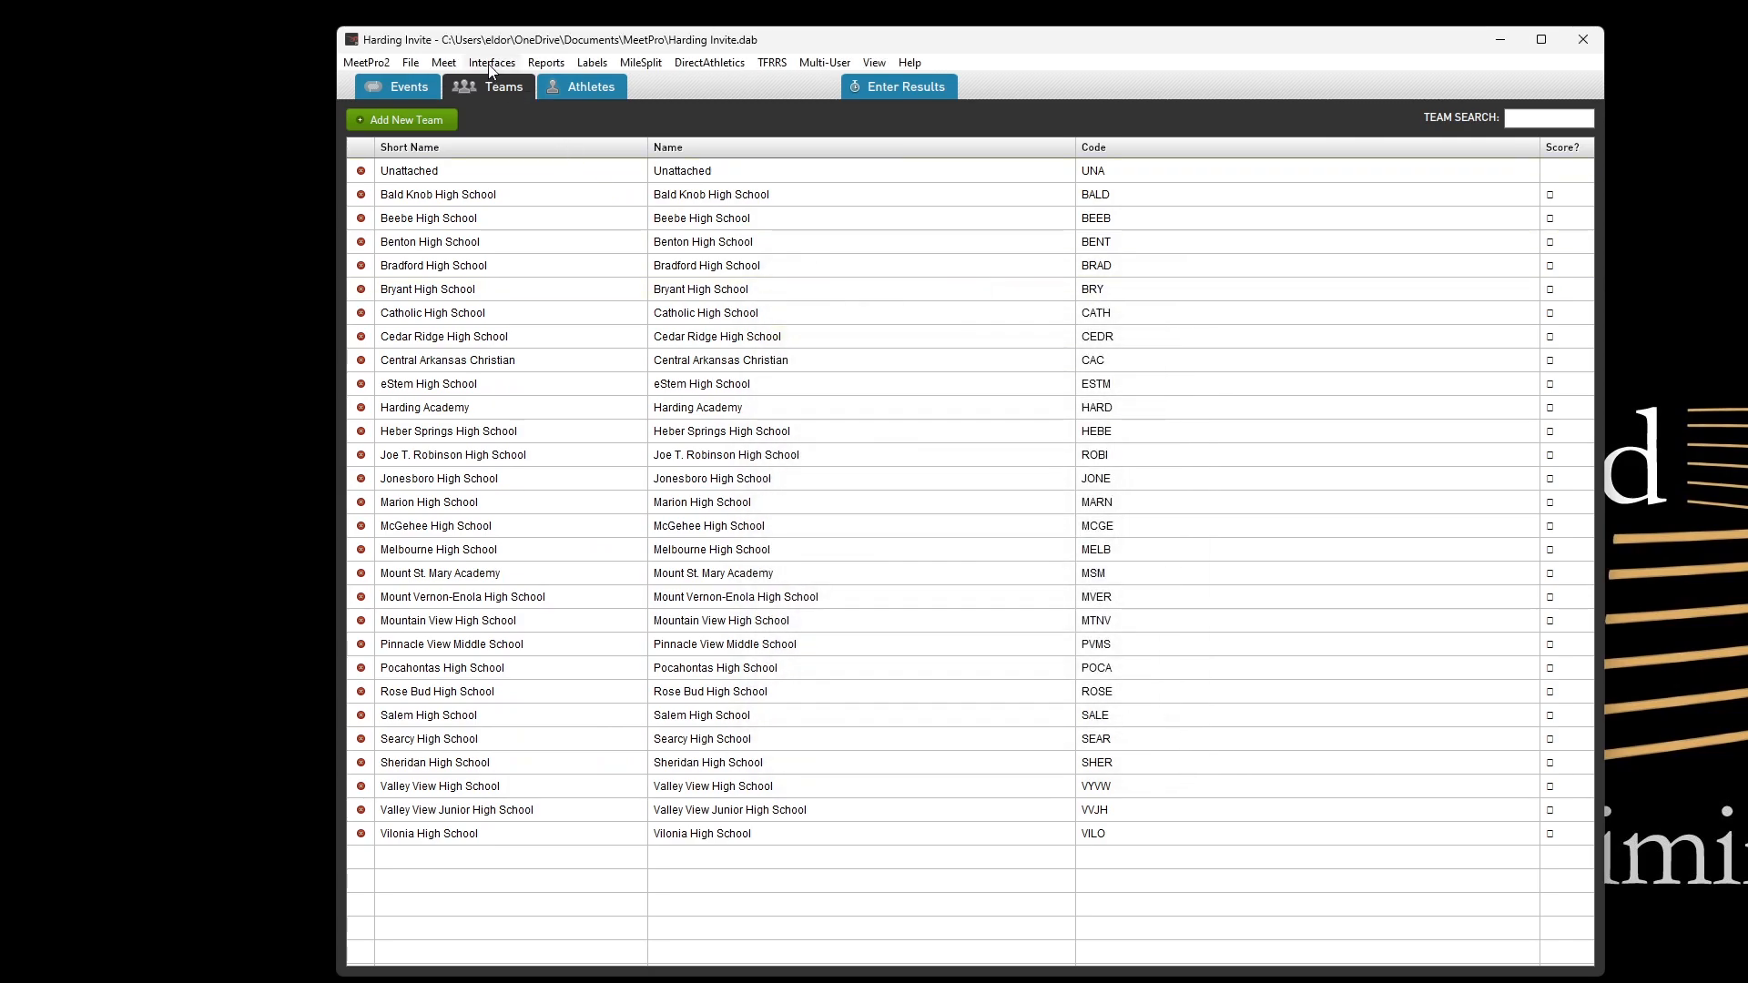
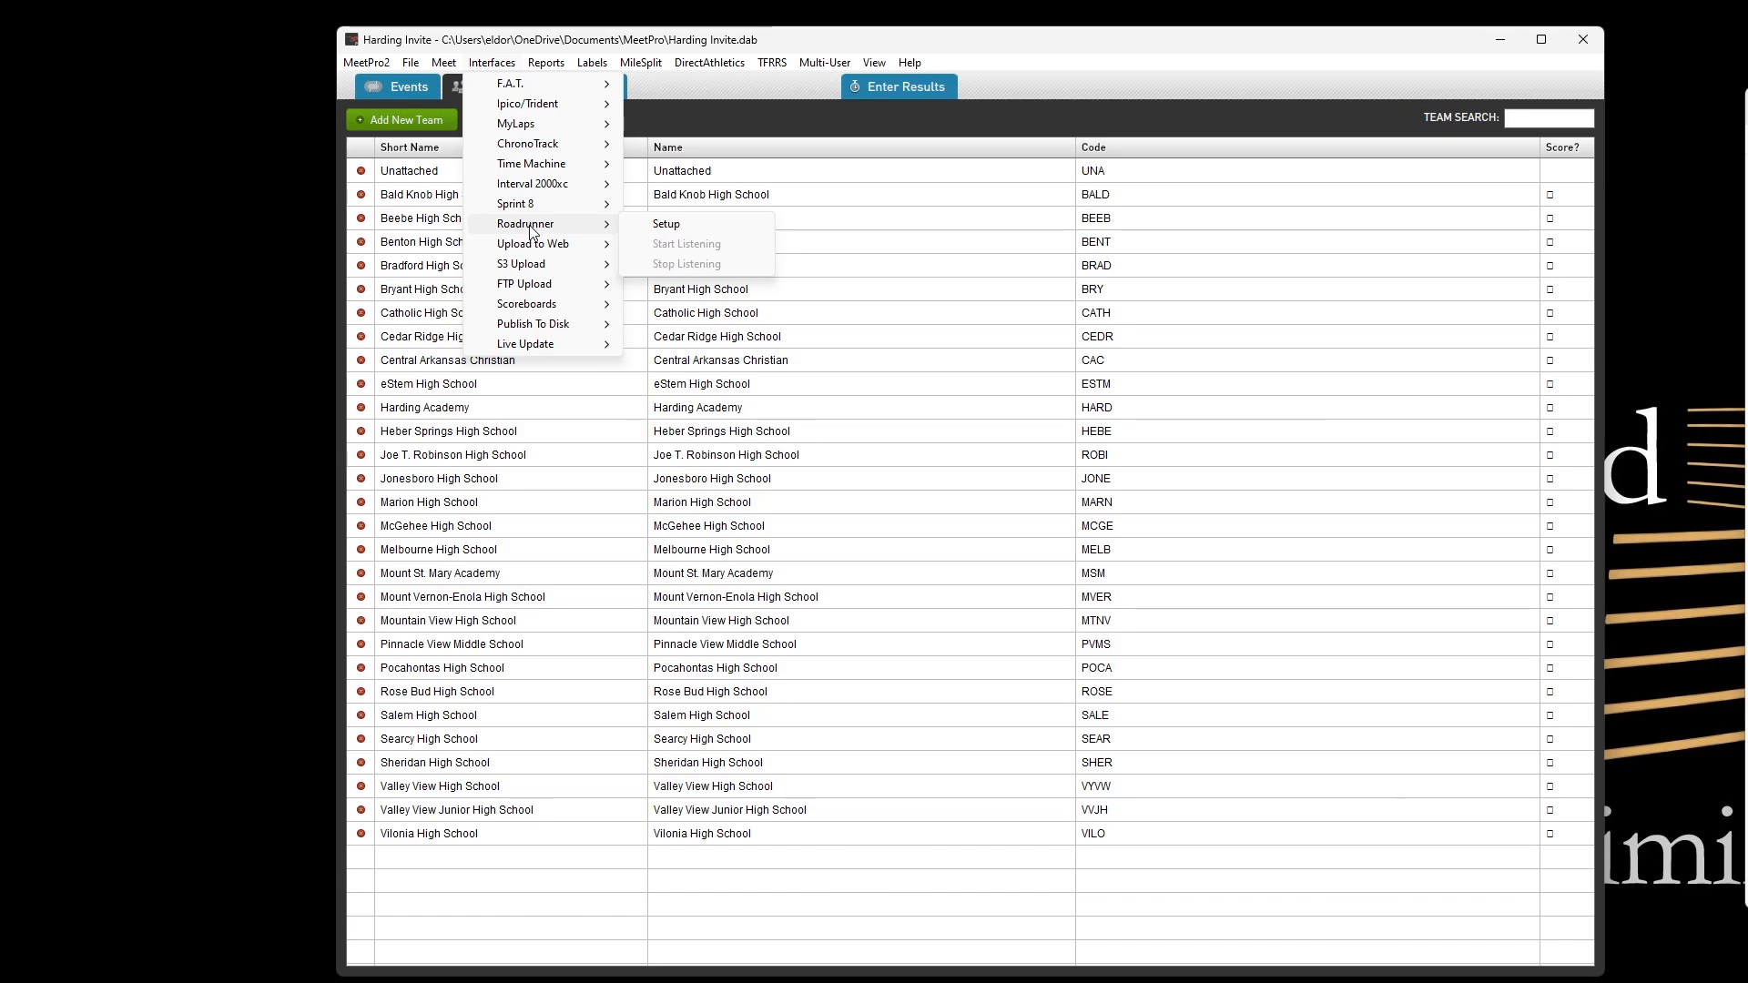
- Review the FinishLynx directory and start list options in the F.A.T. setup without saving
{"action": "mouse_move", "coordinate": [549, 161]}
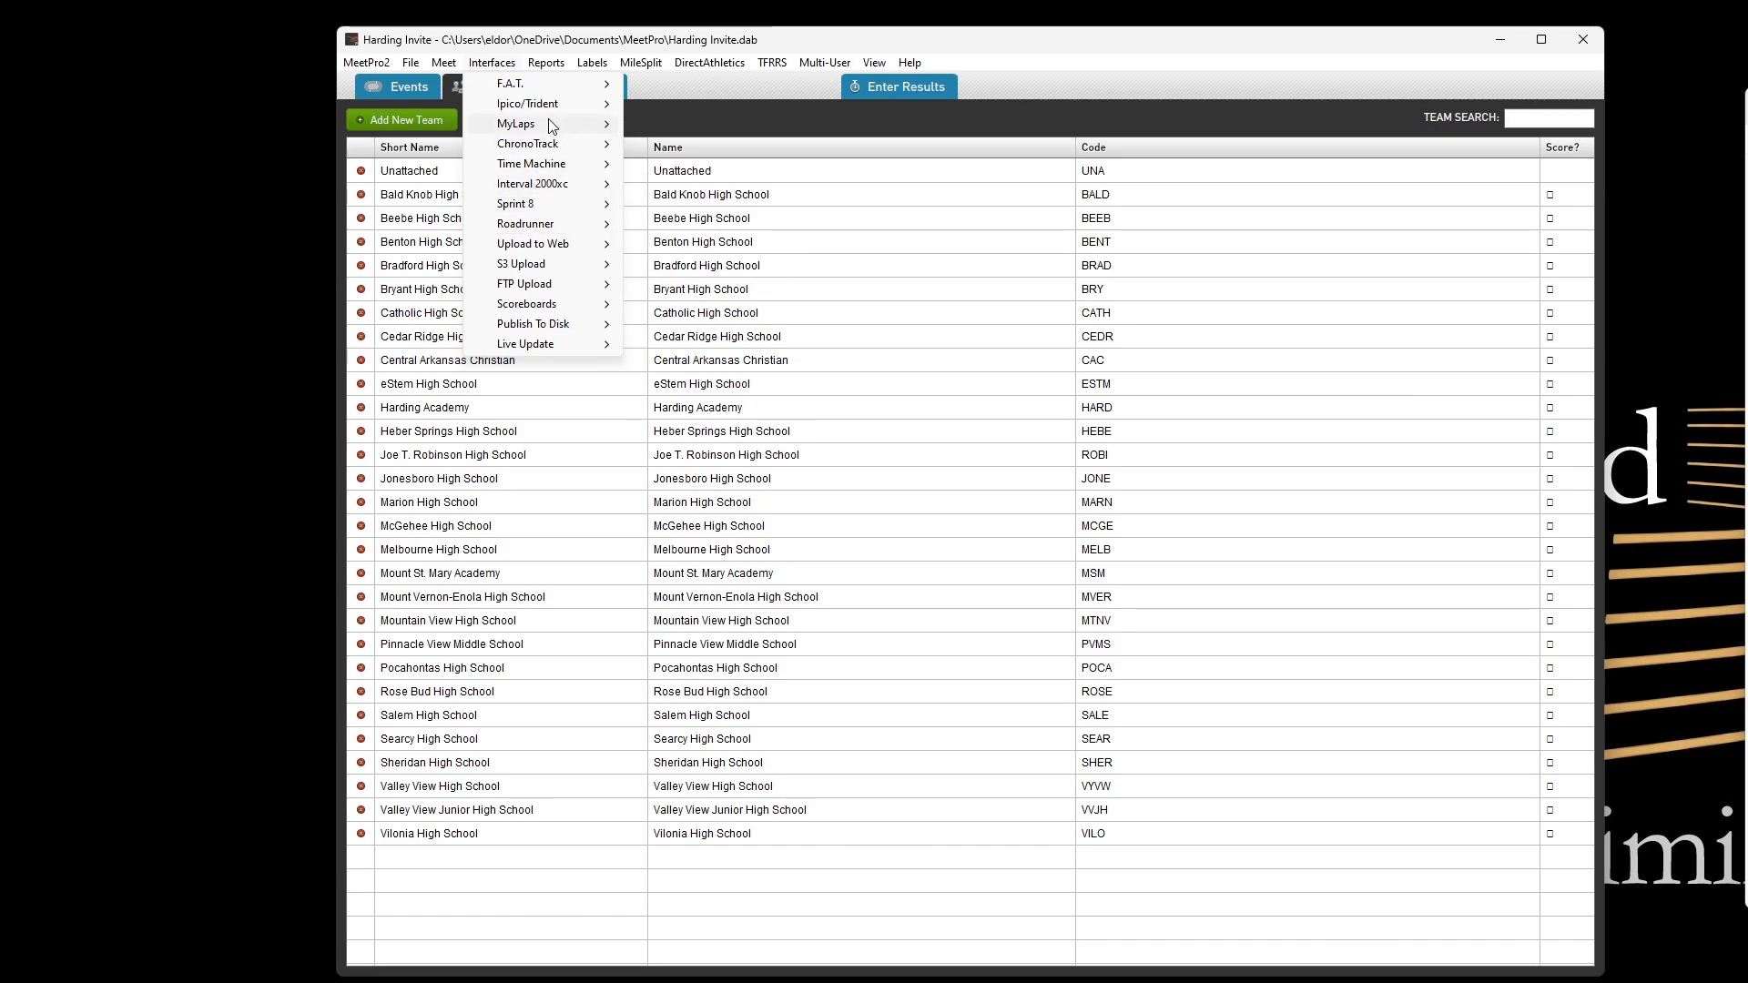
{"action": "mouse_move", "coordinate": [550, 106]}
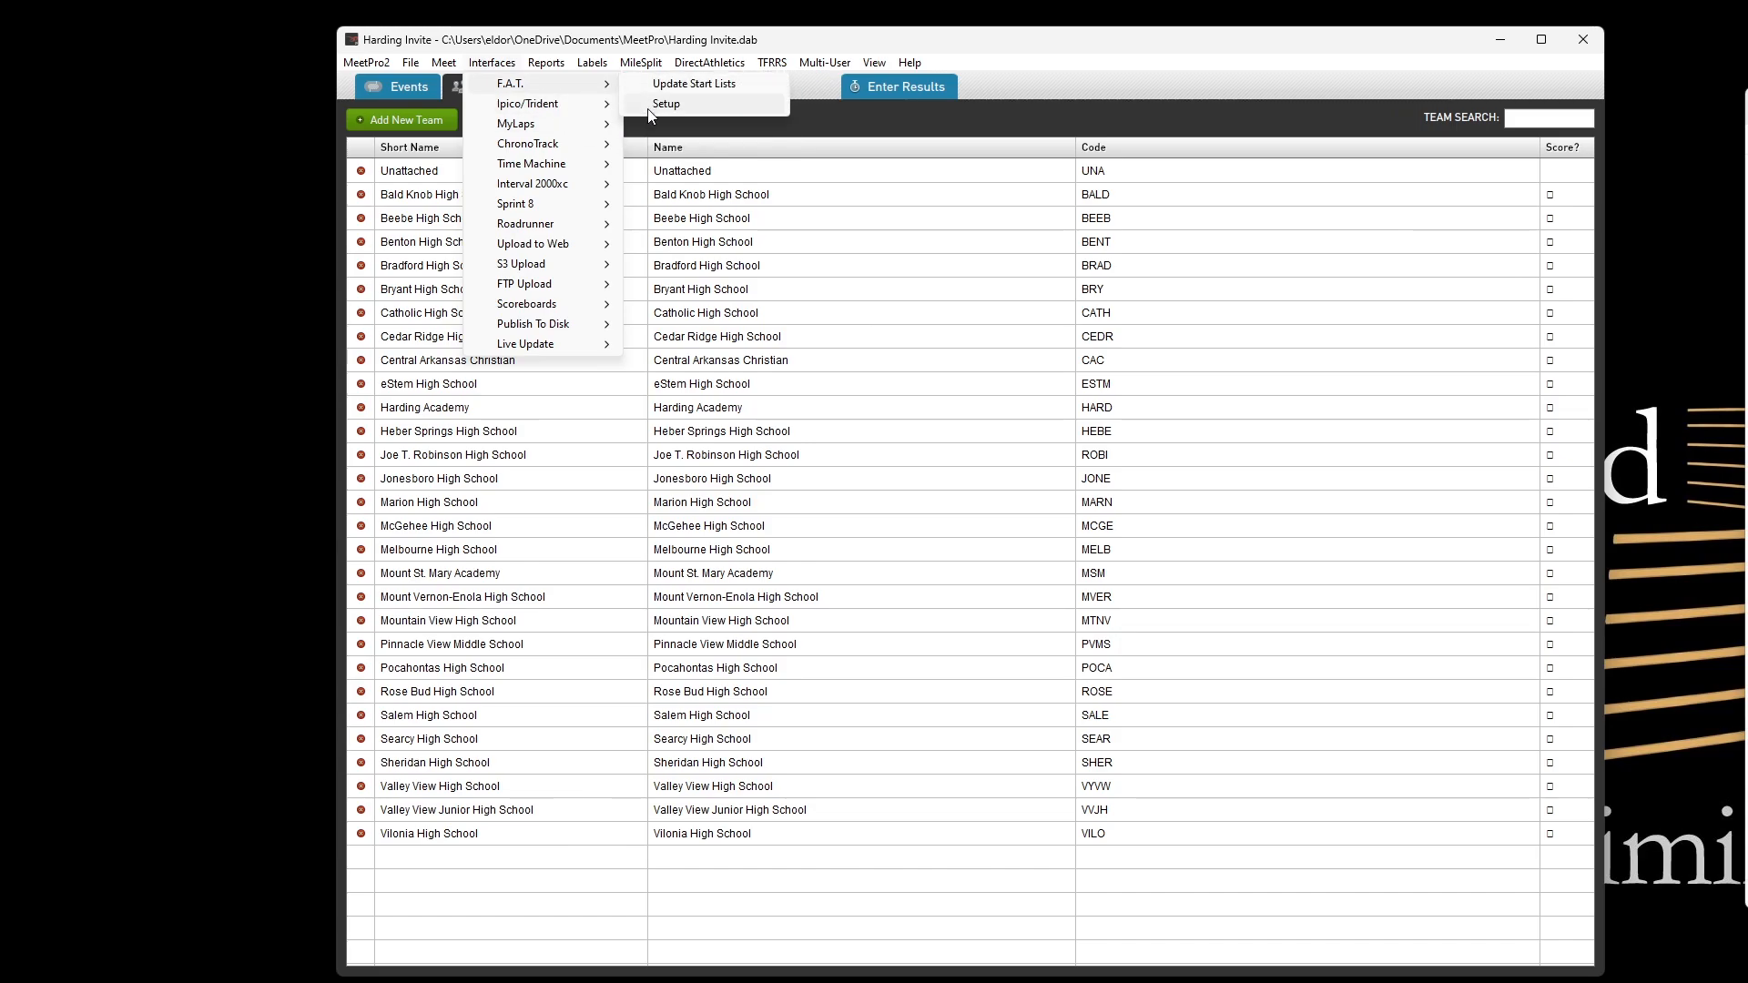
{"action": "left_click", "coordinate": [665, 103]}
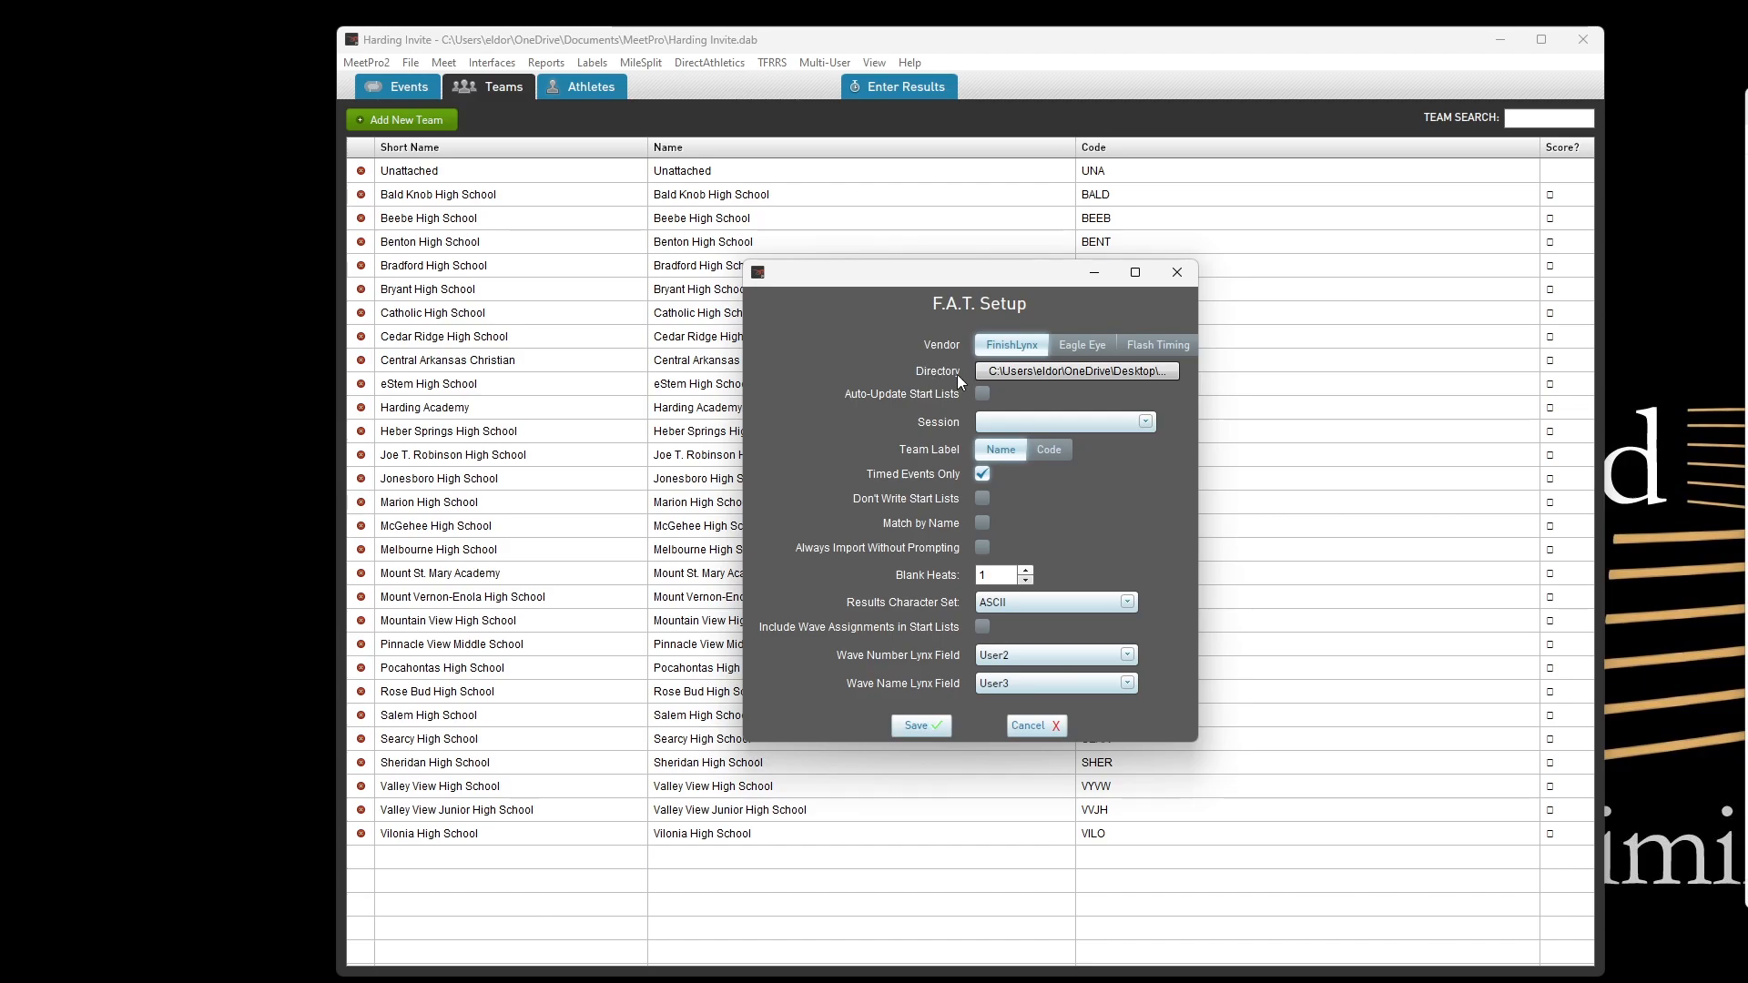
{"action": "left_click", "coordinate": [1040, 724]}
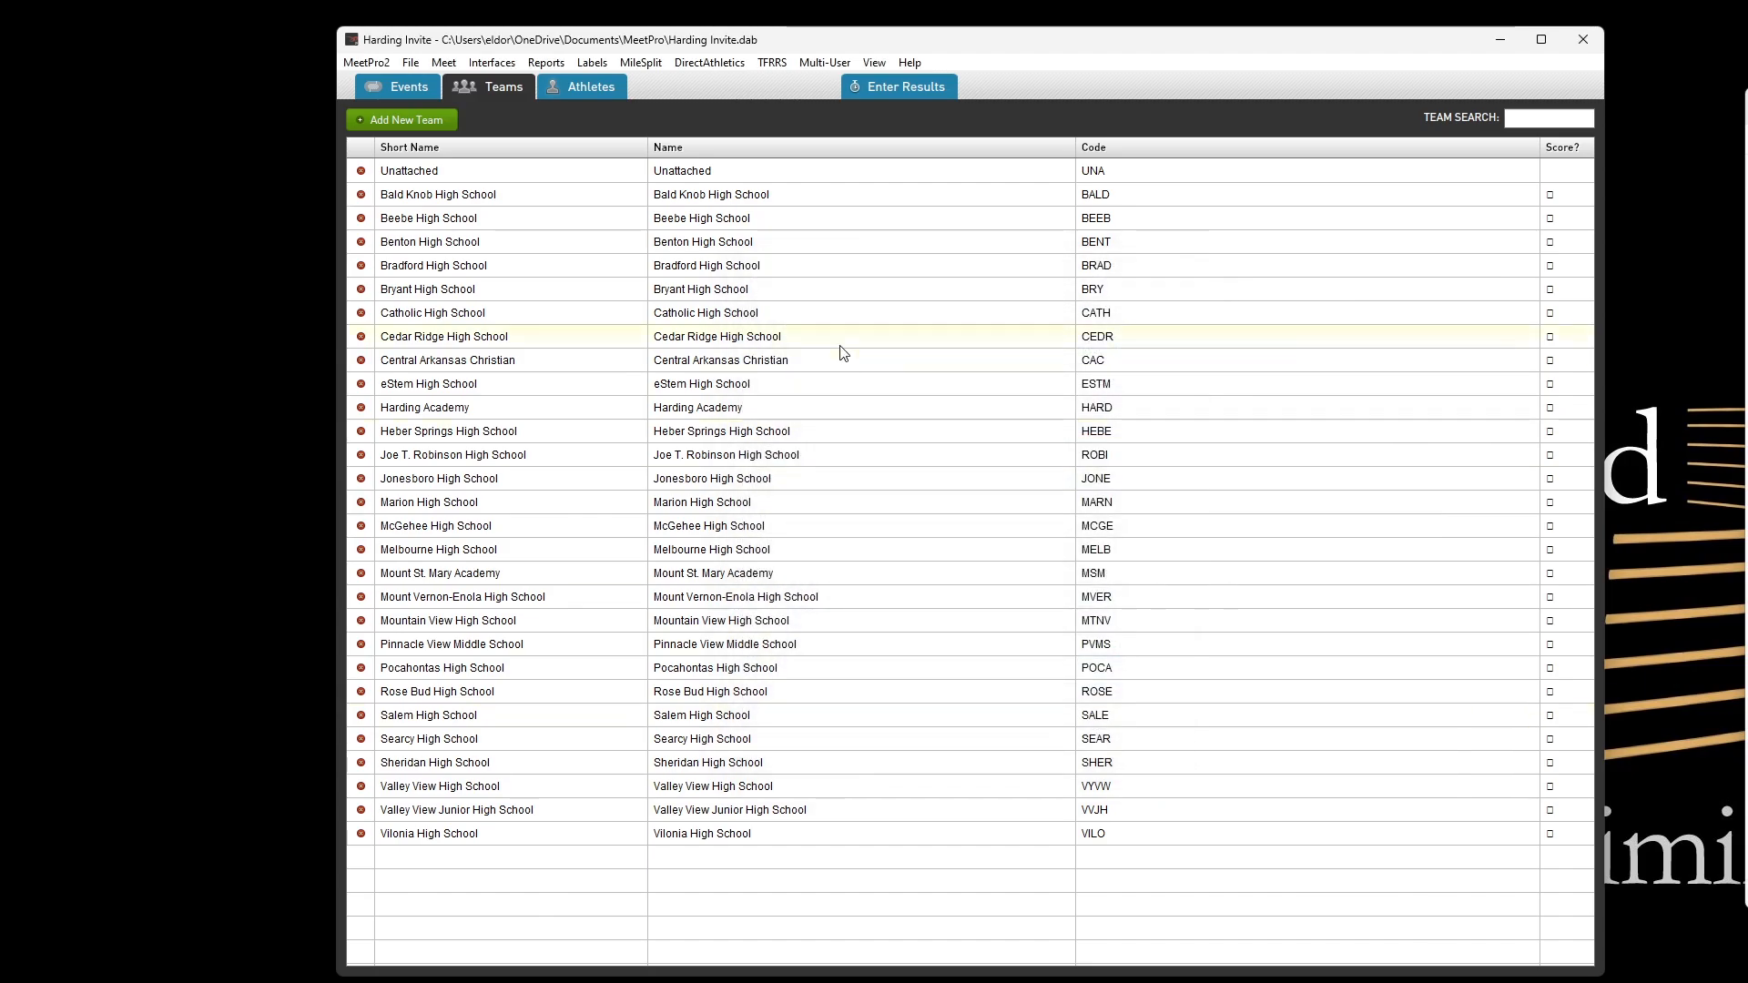
- Load the 49 KB bib/chip match file from the Chip Files folder for the Ipico/Trident interface
{"action": "left_click", "coordinate": [491, 63]}
{"action": "mouse_move", "coordinate": [546, 104]}
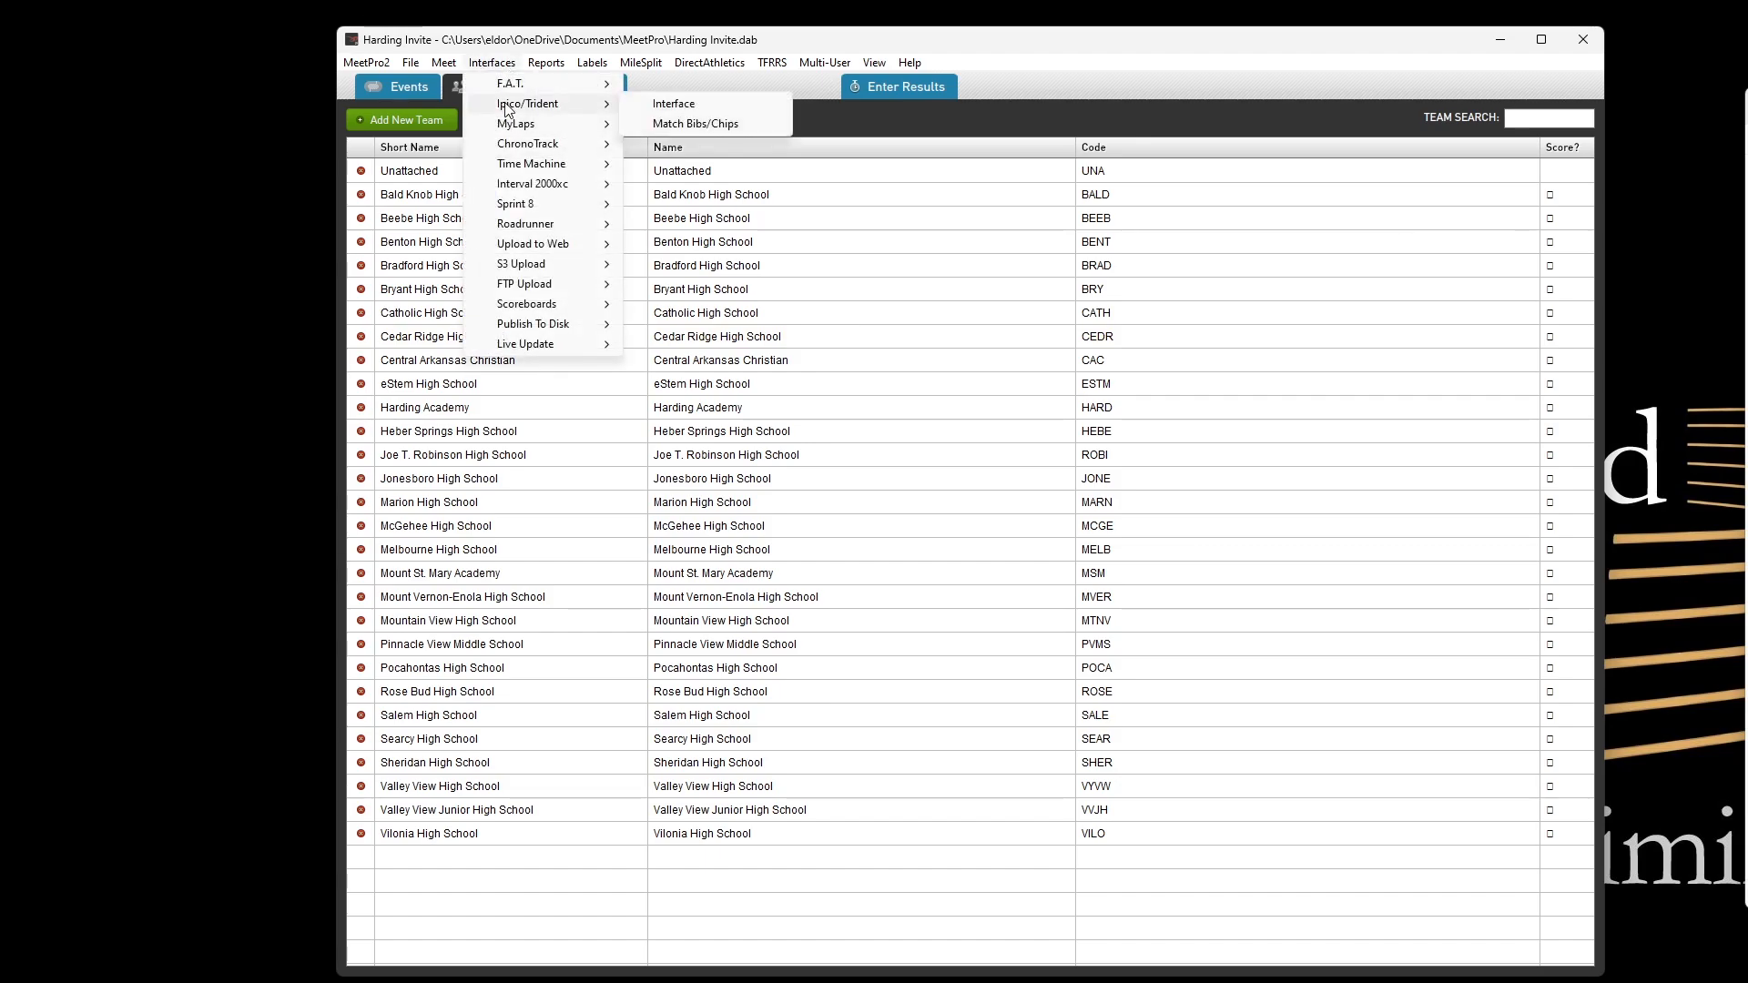
{"action": "left_click", "coordinate": [745, 122]}
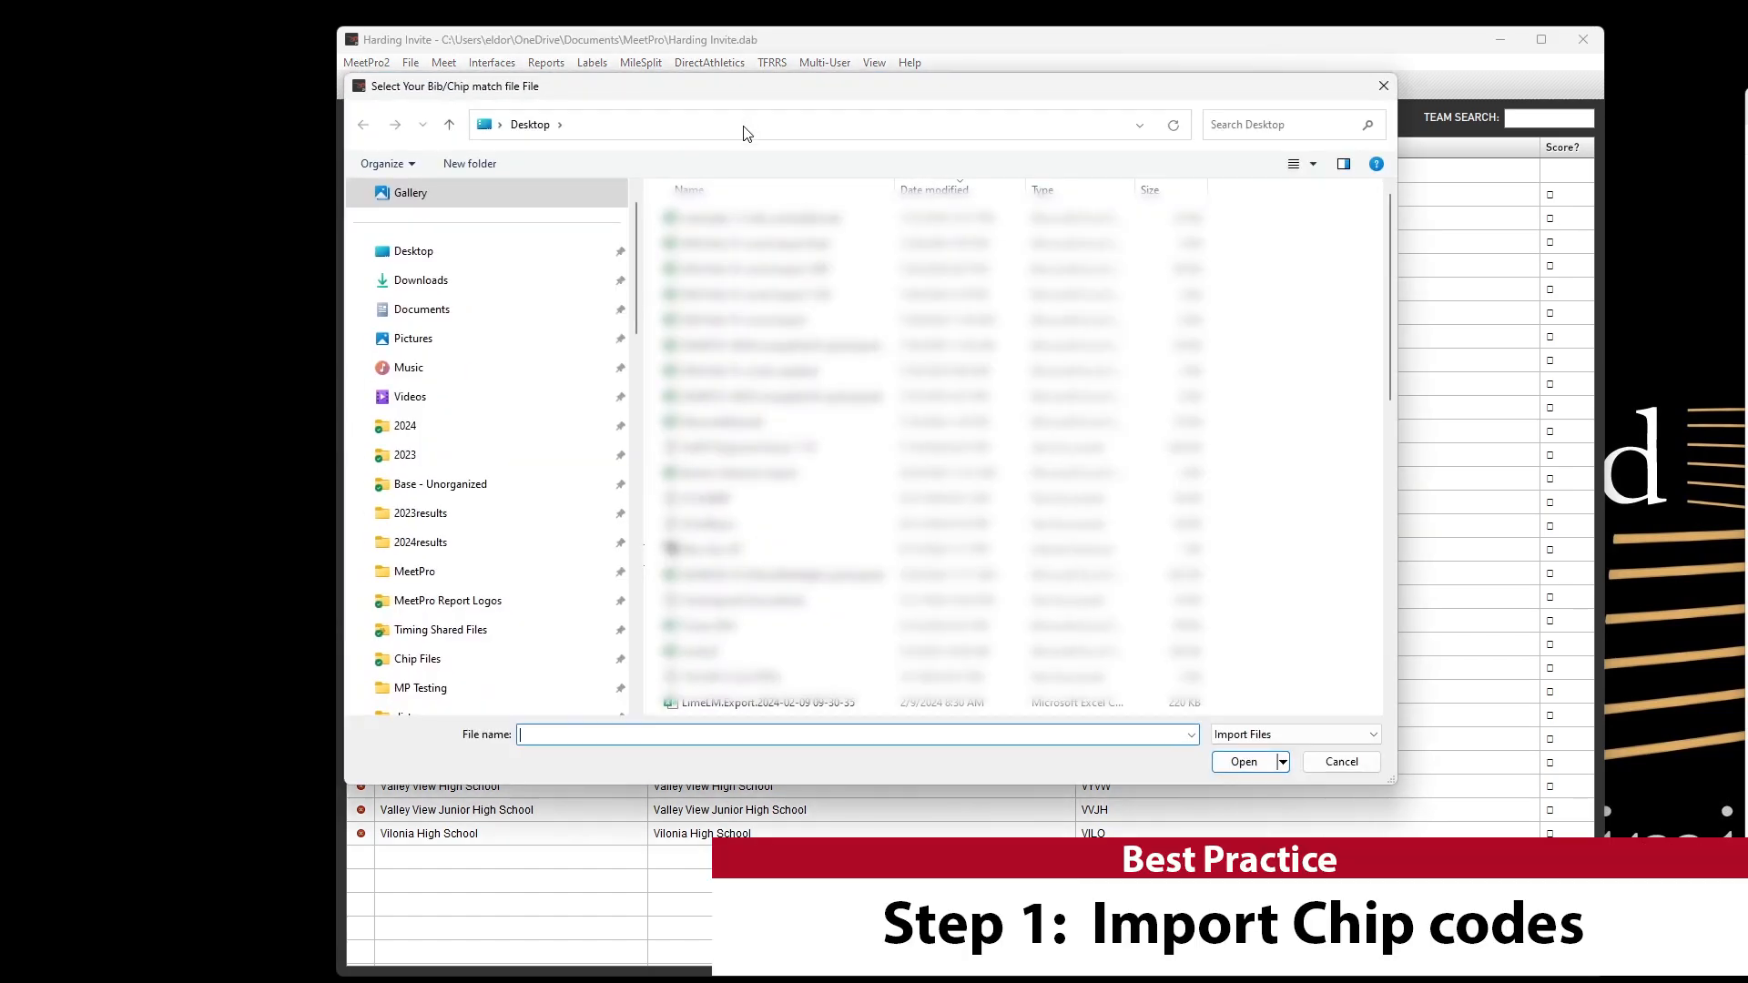
{"action": "left_click", "coordinate": [421, 658]}
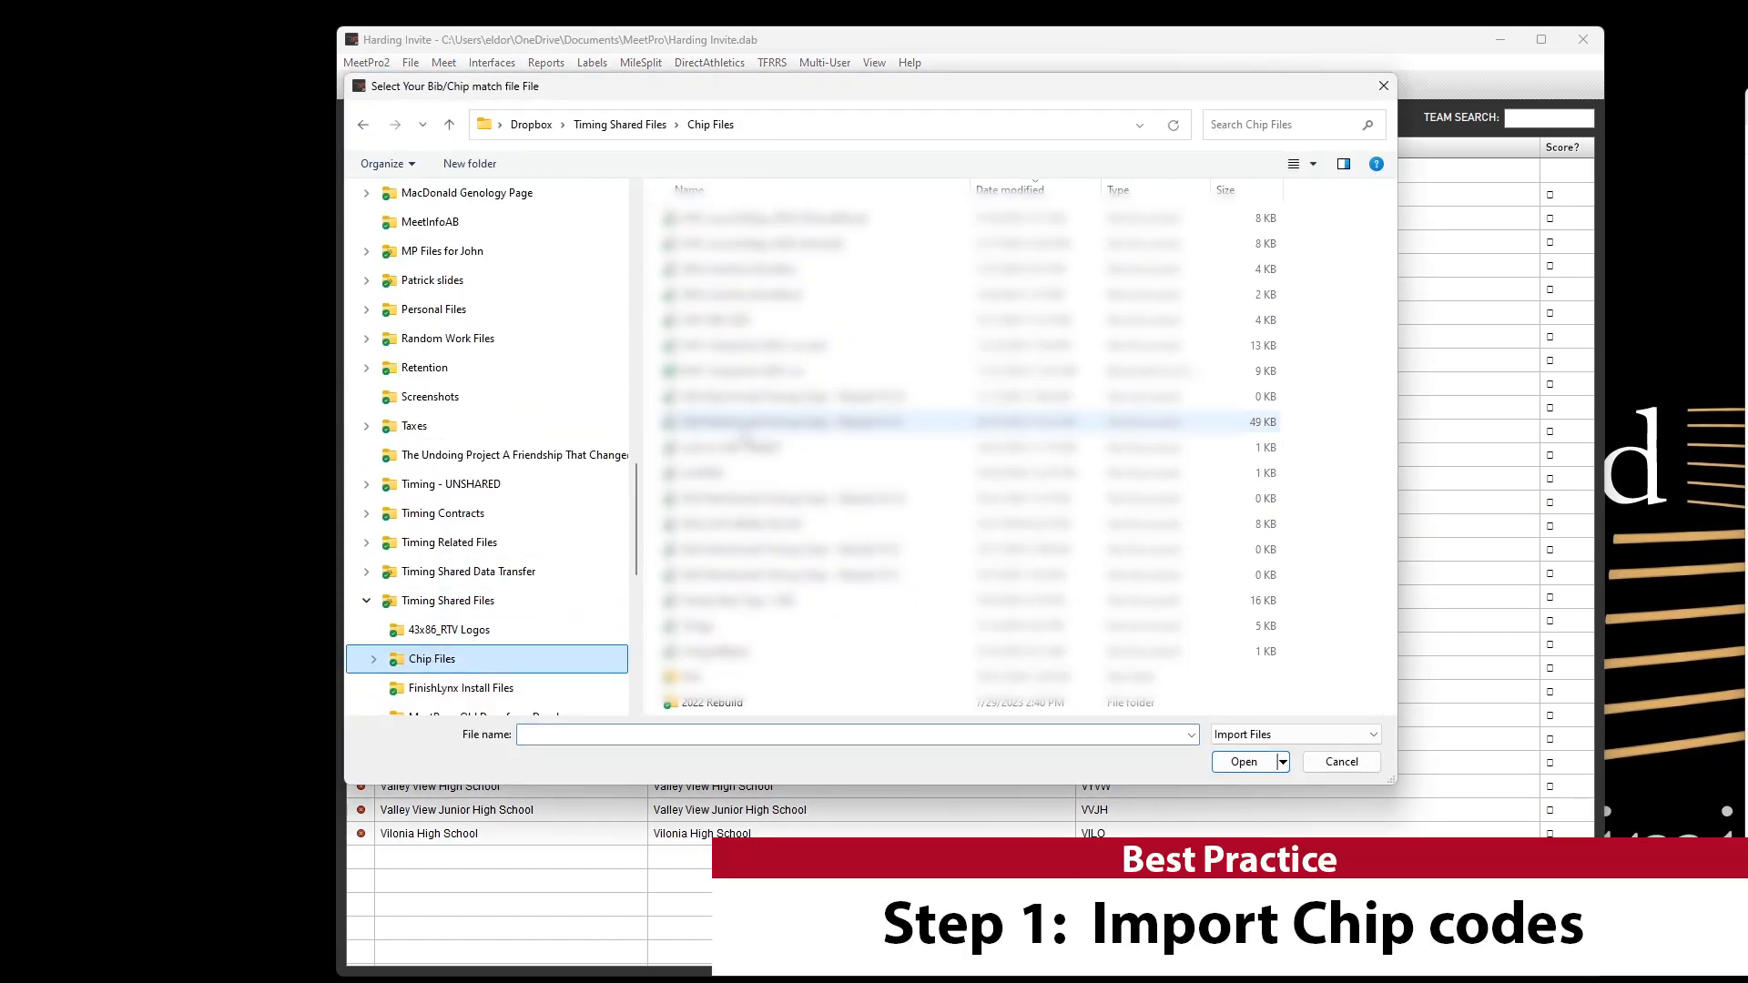
{"action": "double_click", "coordinate": [897, 421]}
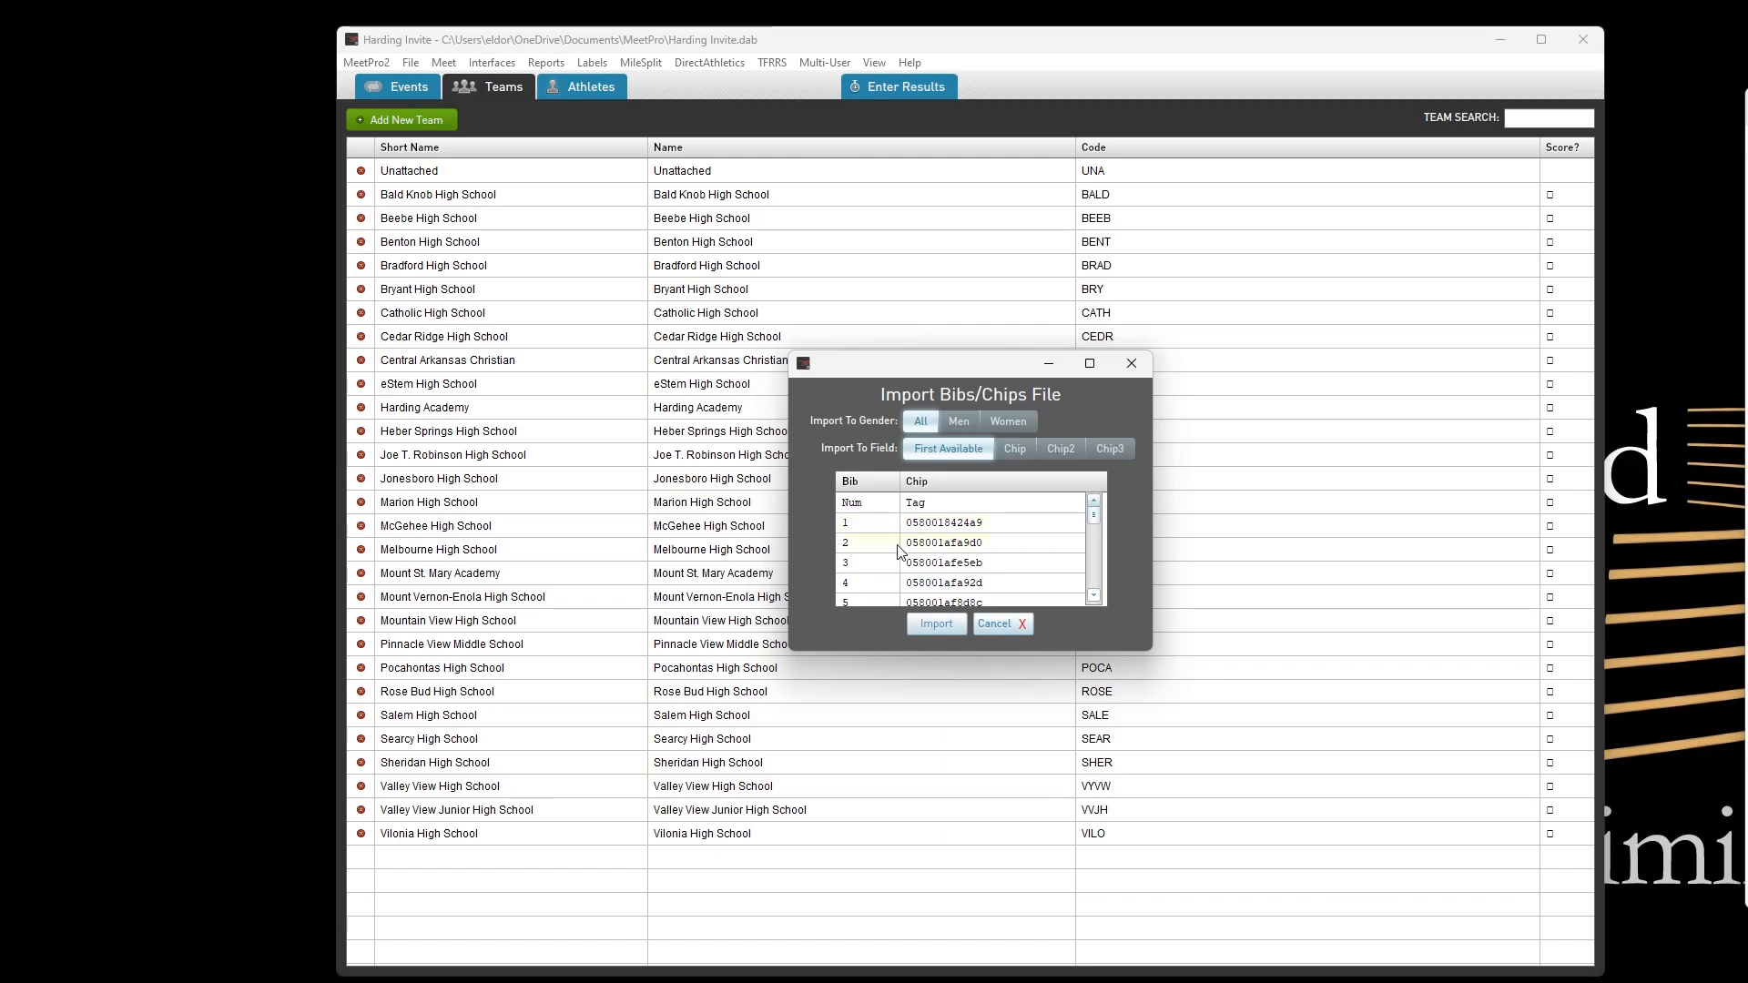
- Check the bib and chip pairs, and import them for all genders into the first available chip field
{"action": "scroll", "coordinate": [897, 551], "scroll_direction": "down", "scroll_amount": 3}
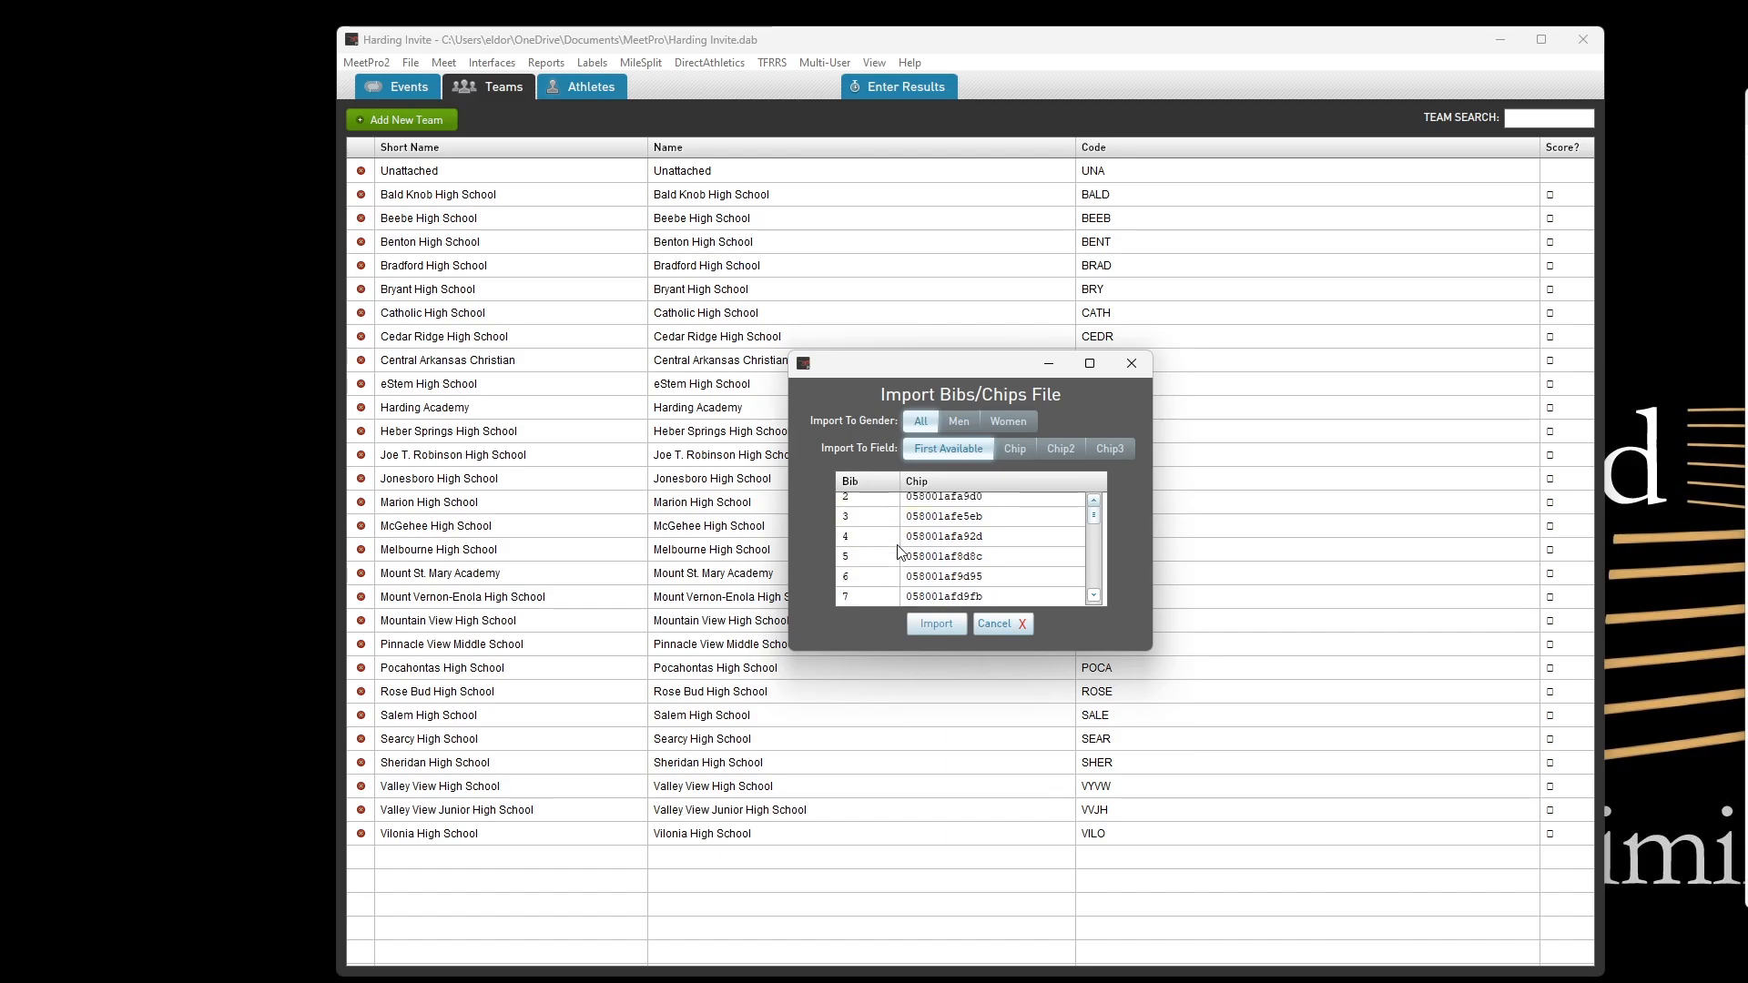
{"action": "scroll", "coordinate": [898, 550], "scroll_direction": "up", "scroll_amount": 3}
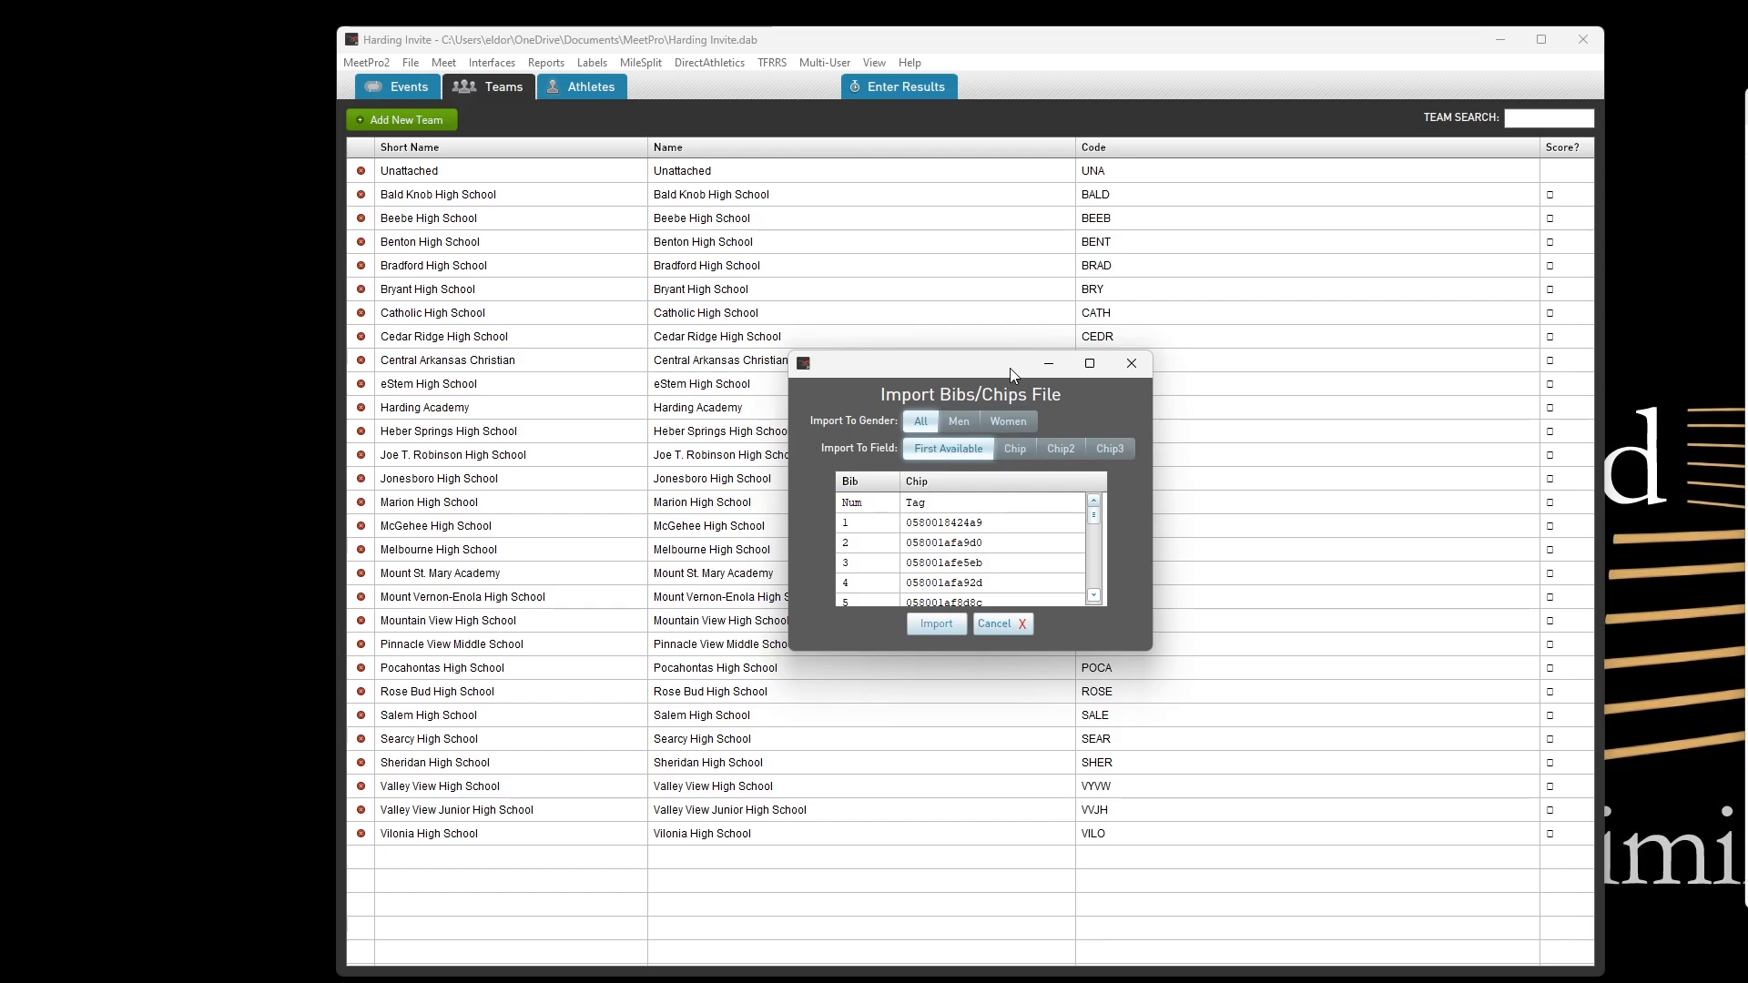
{"action": "left_click", "coordinate": [1007, 451]}
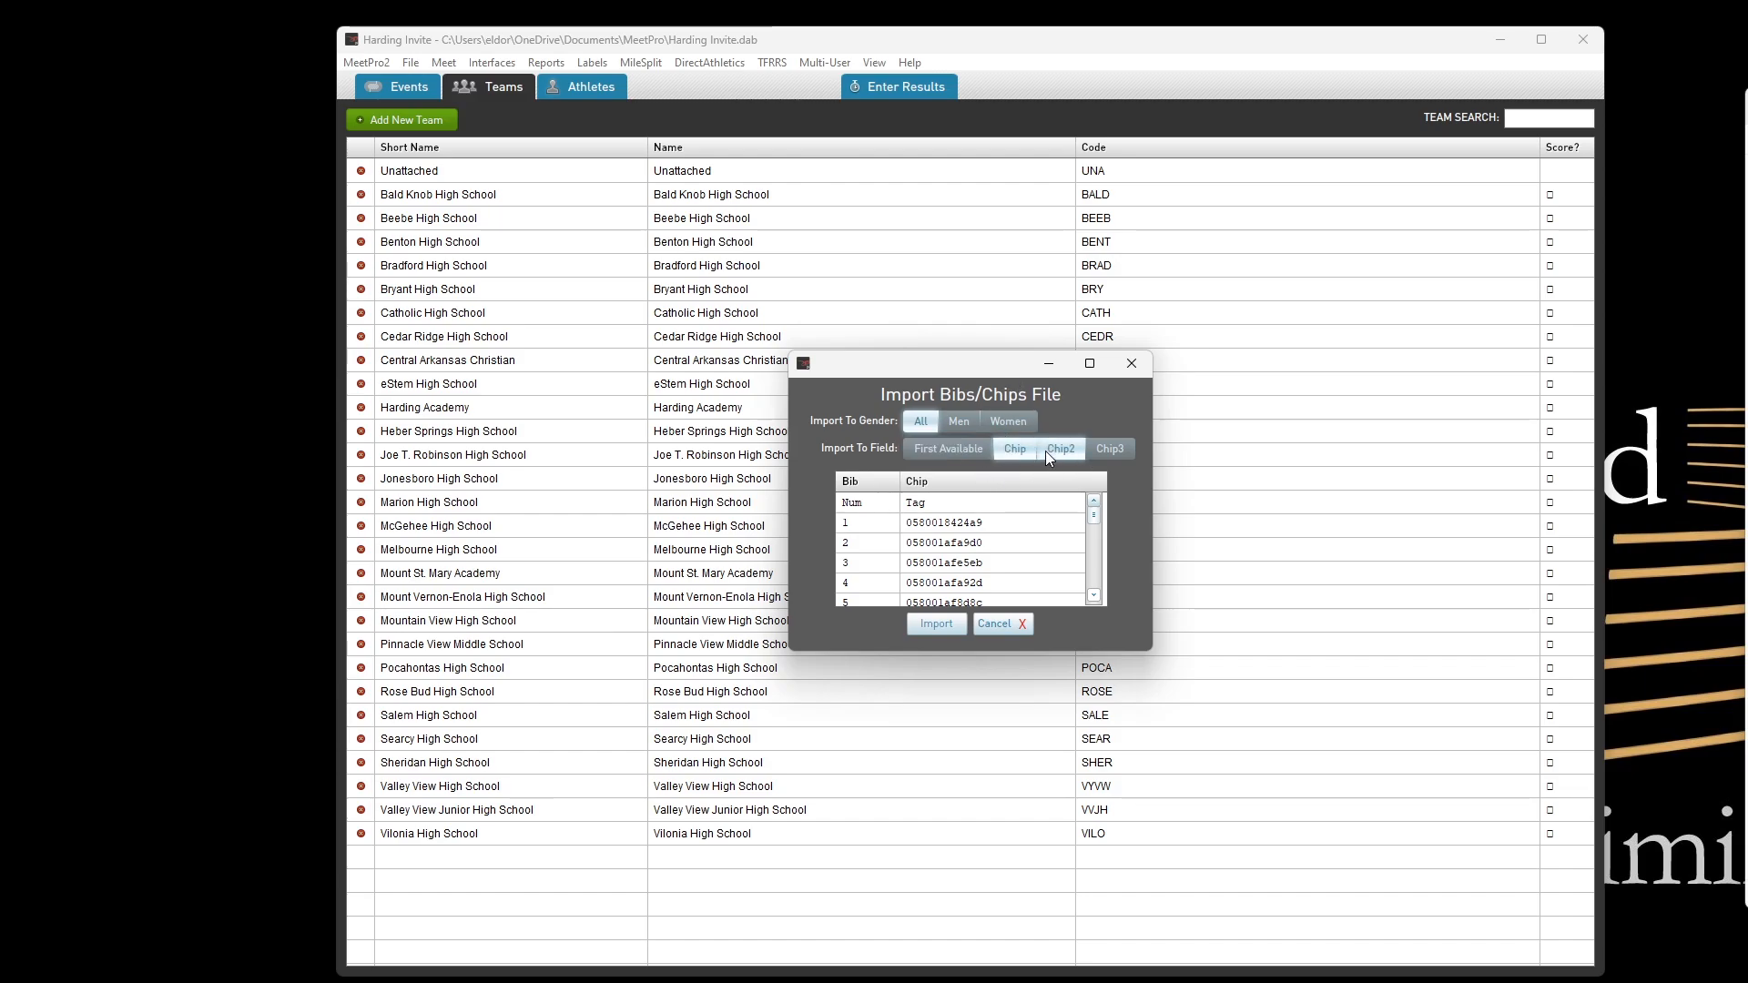
{"action": "left_click", "coordinate": [980, 449]}
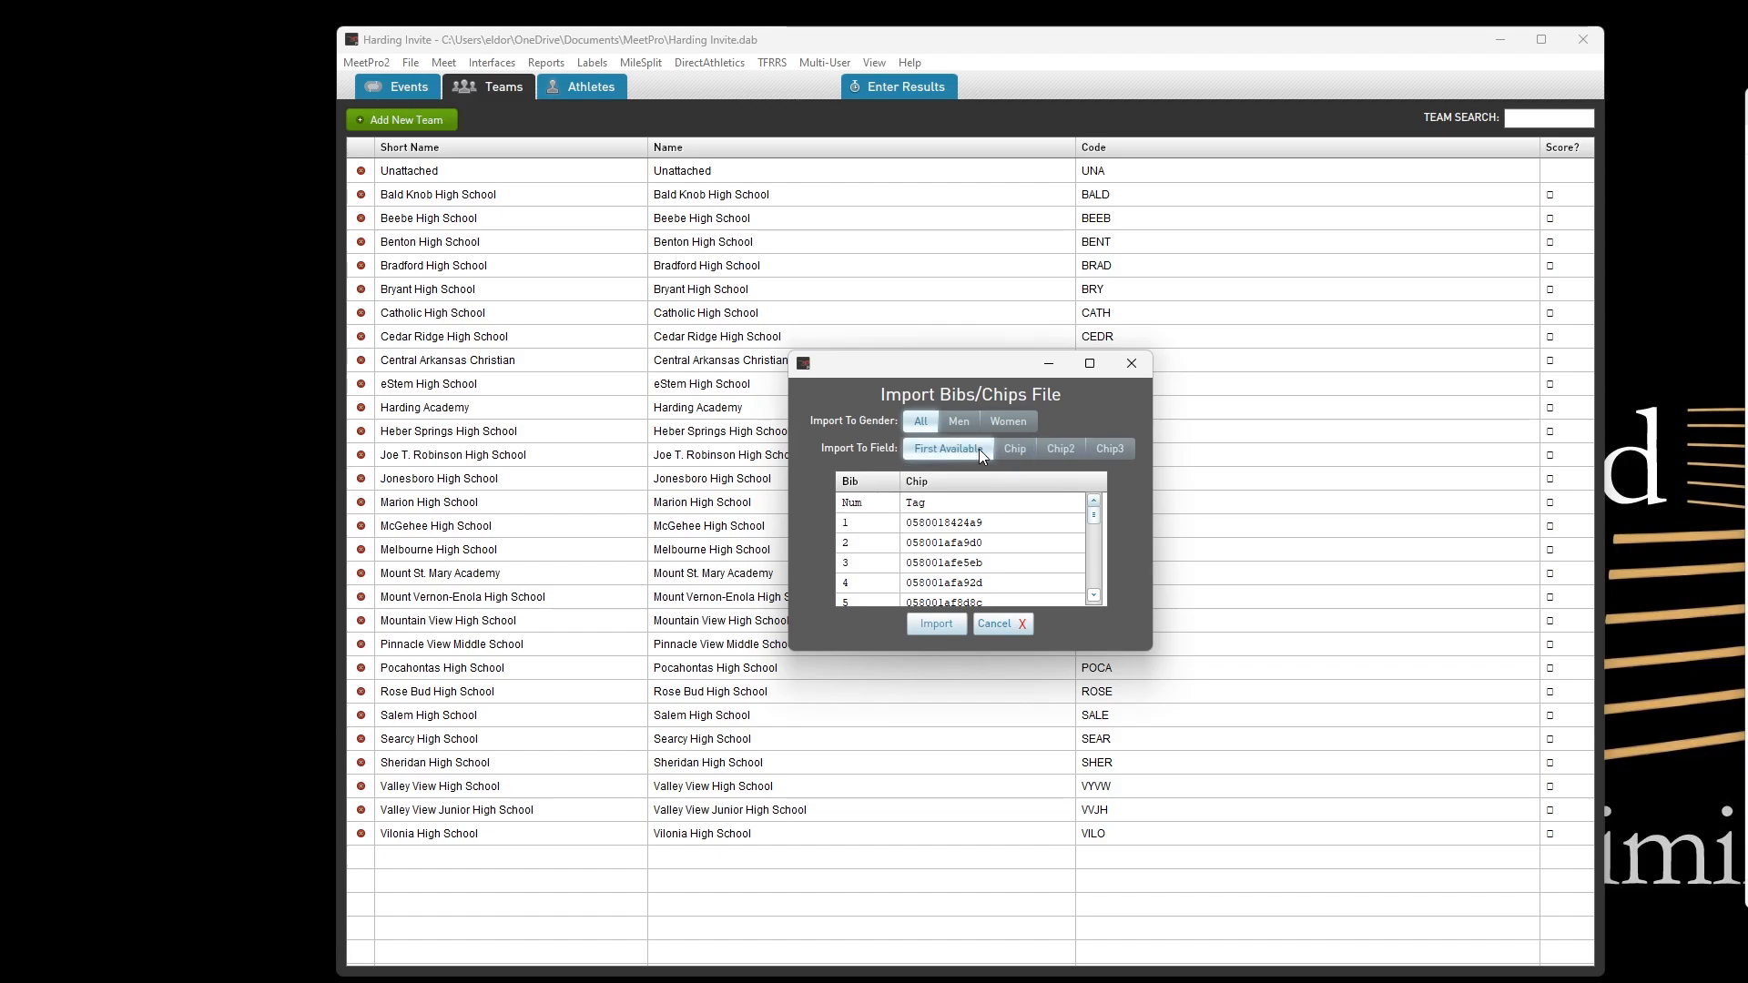
{"action": "left_click", "coordinate": [934, 625]}
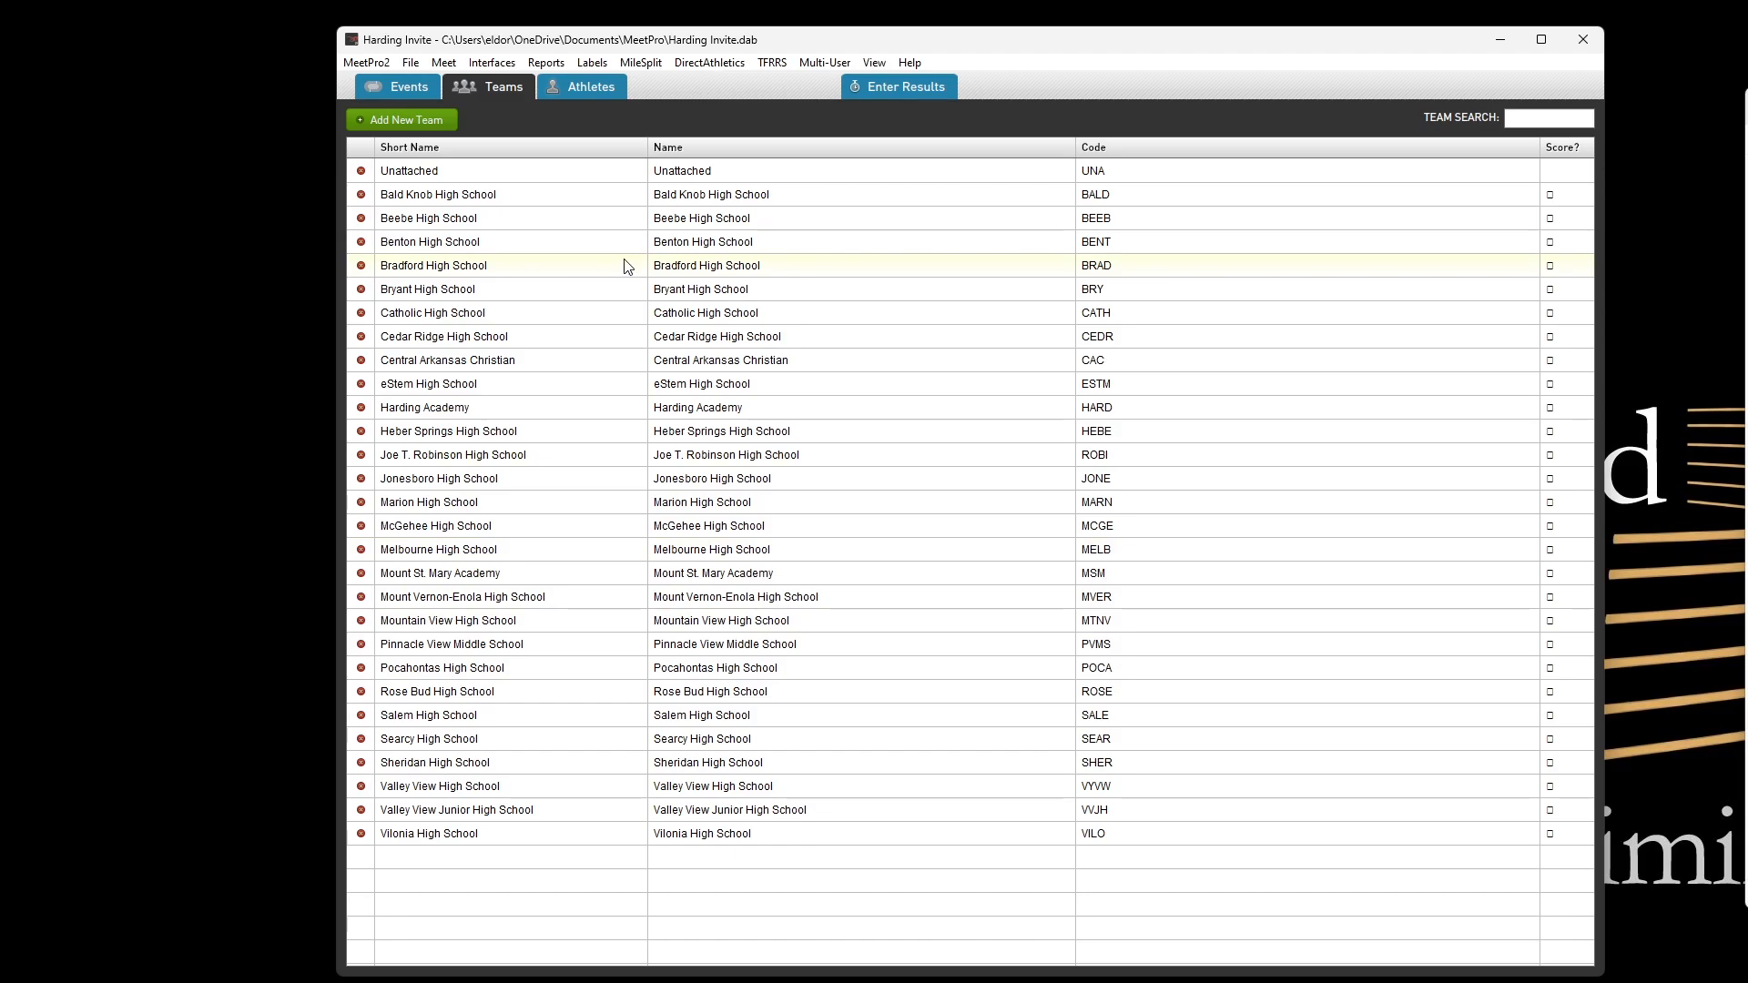
- Open the record of the Bryant High School athlete with competitor number 296 and check the imported chip code
{"action": "left_click", "coordinate": [566, 86]}
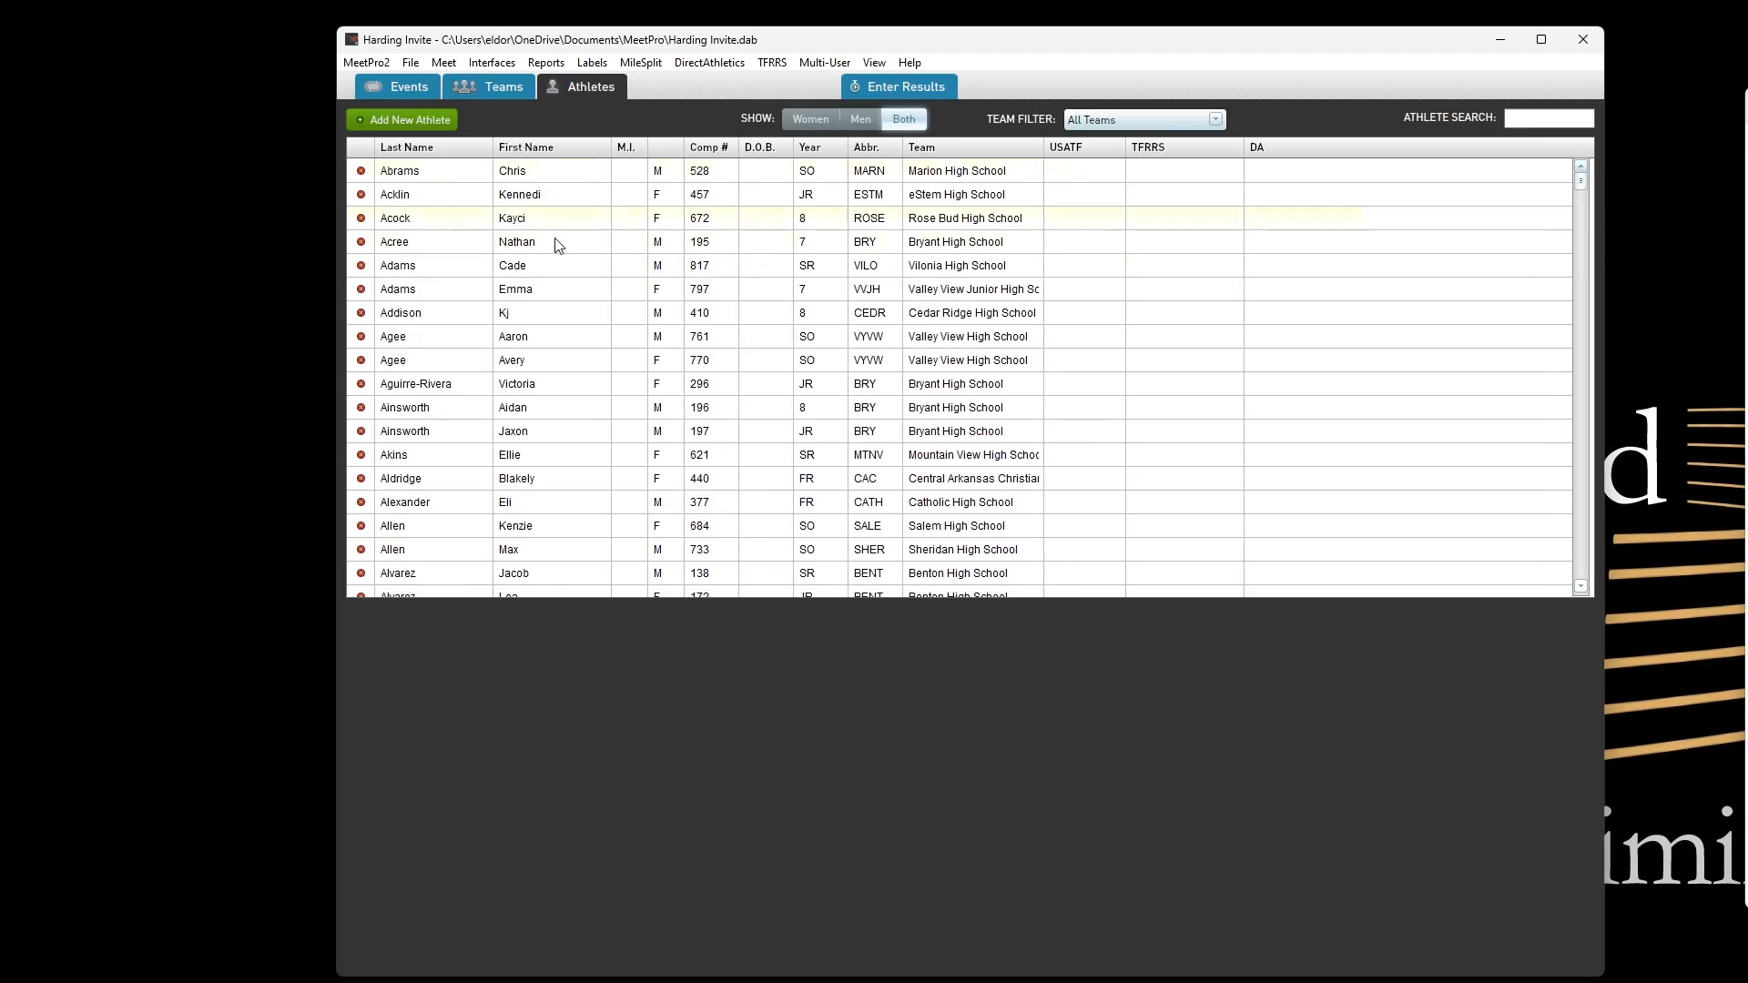
{"action": "double_click", "coordinate": [474, 385]}
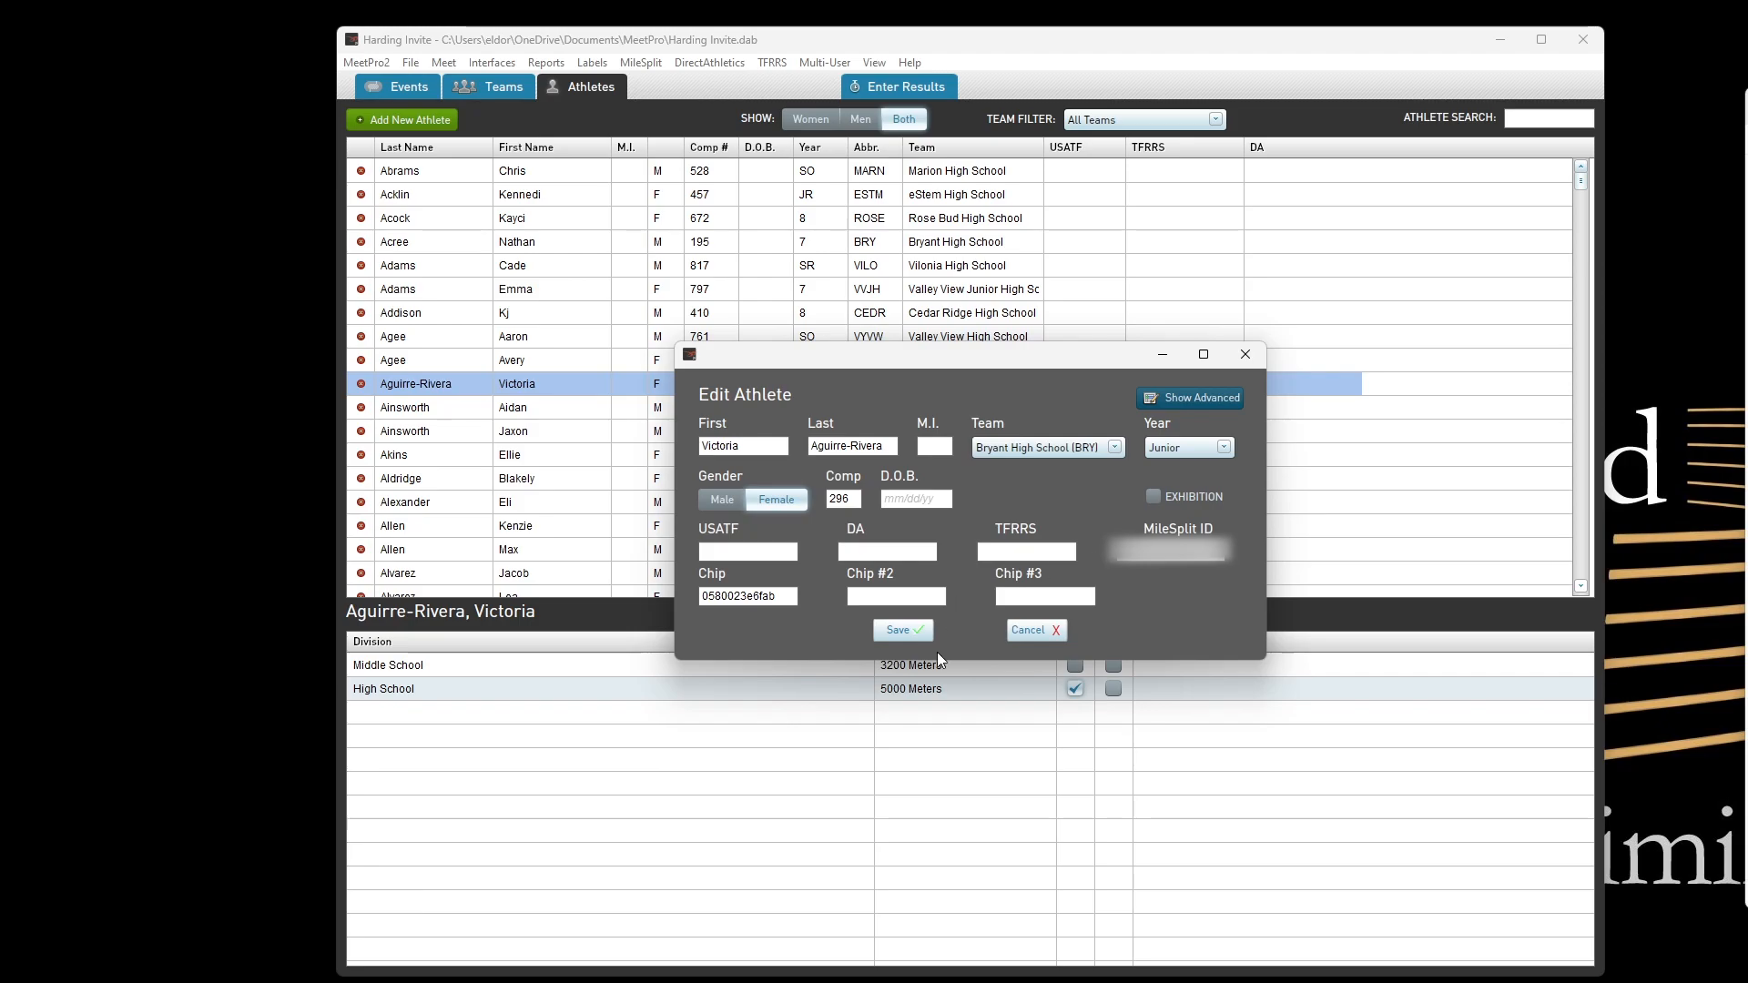
{"action": "left_click", "coordinate": [1032, 630]}
- Open the Ipico reader interface and assign the reader to the finish of the women's 5000 Meters
{"action": "left_click", "coordinate": [485, 66]}
{"action": "mouse_move", "coordinate": [515, 104]}
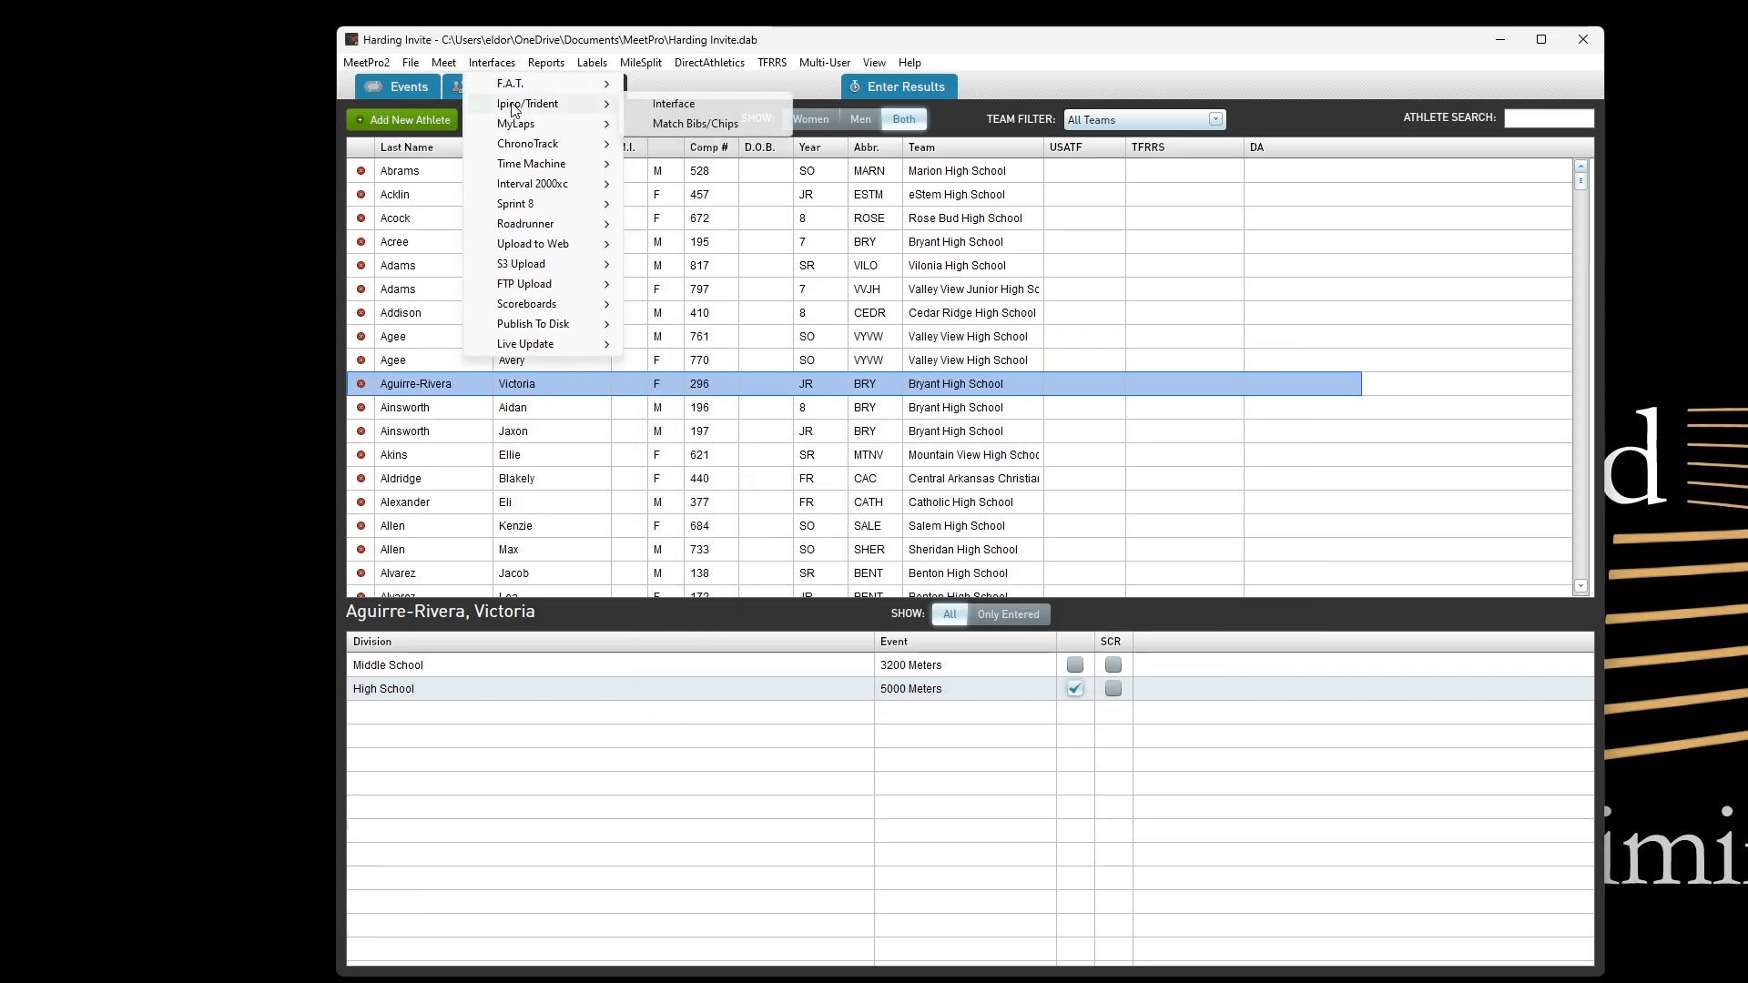
{"action": "left_click", "coordinate": [694, 107]}
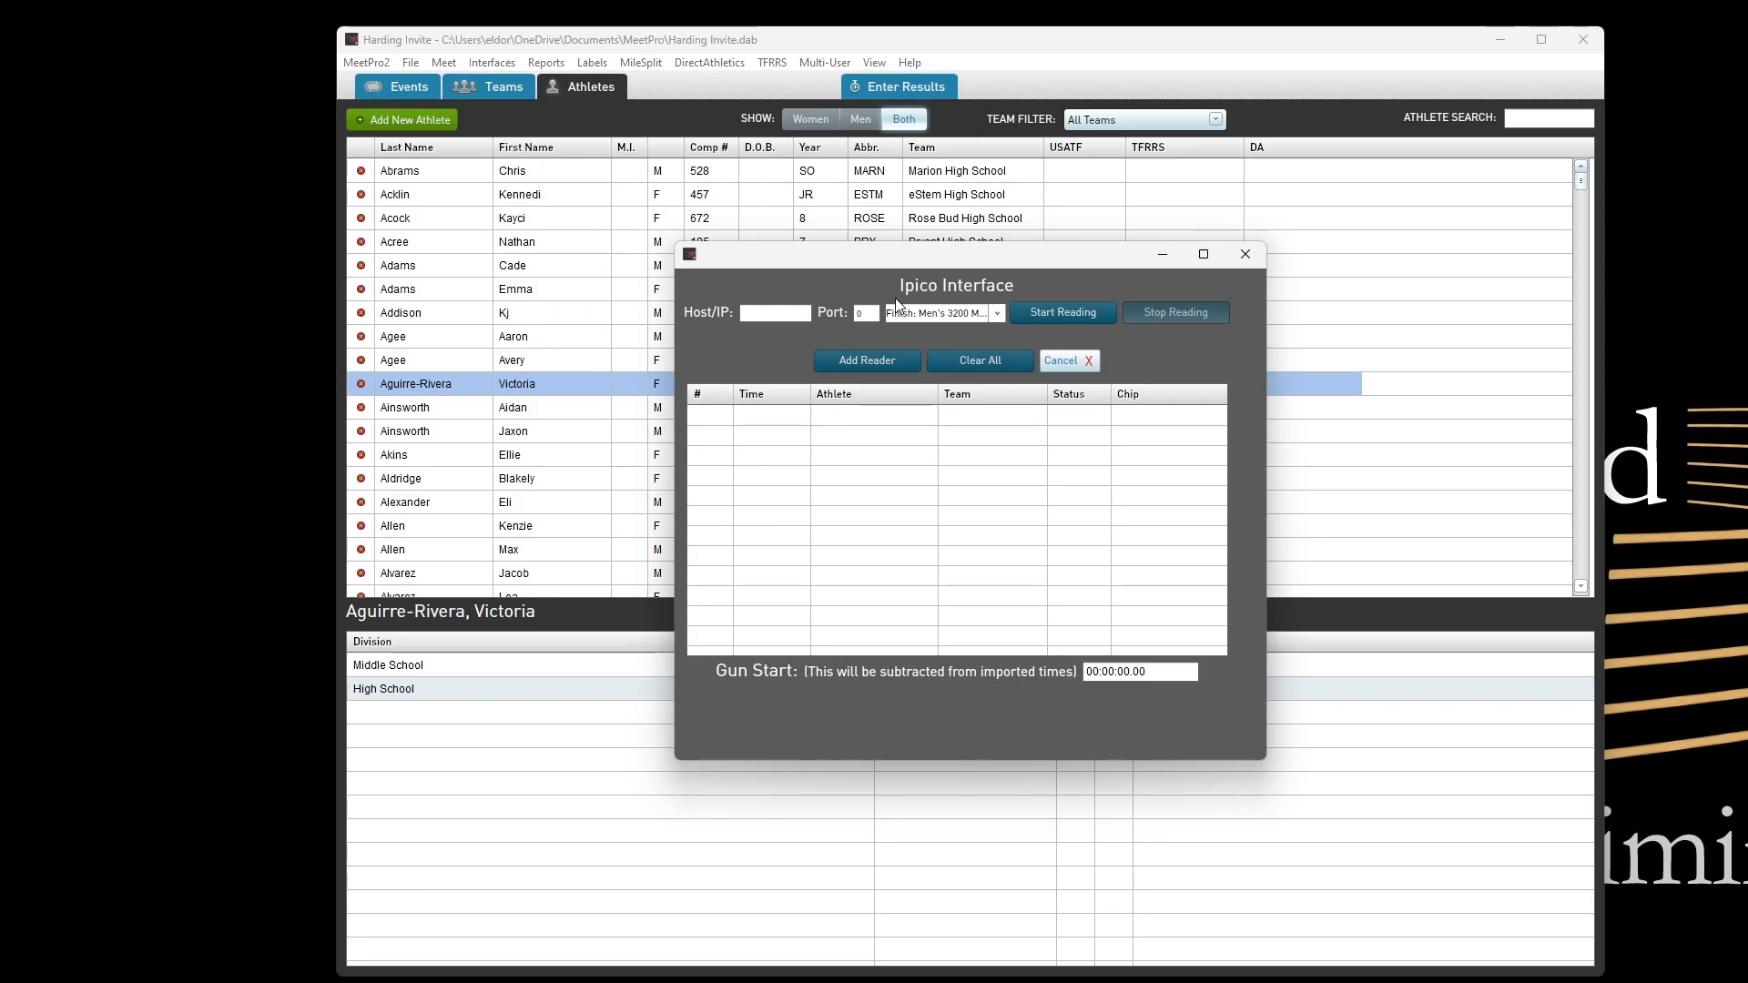
{"action": "left_click", "coordinate": [998, 313]}
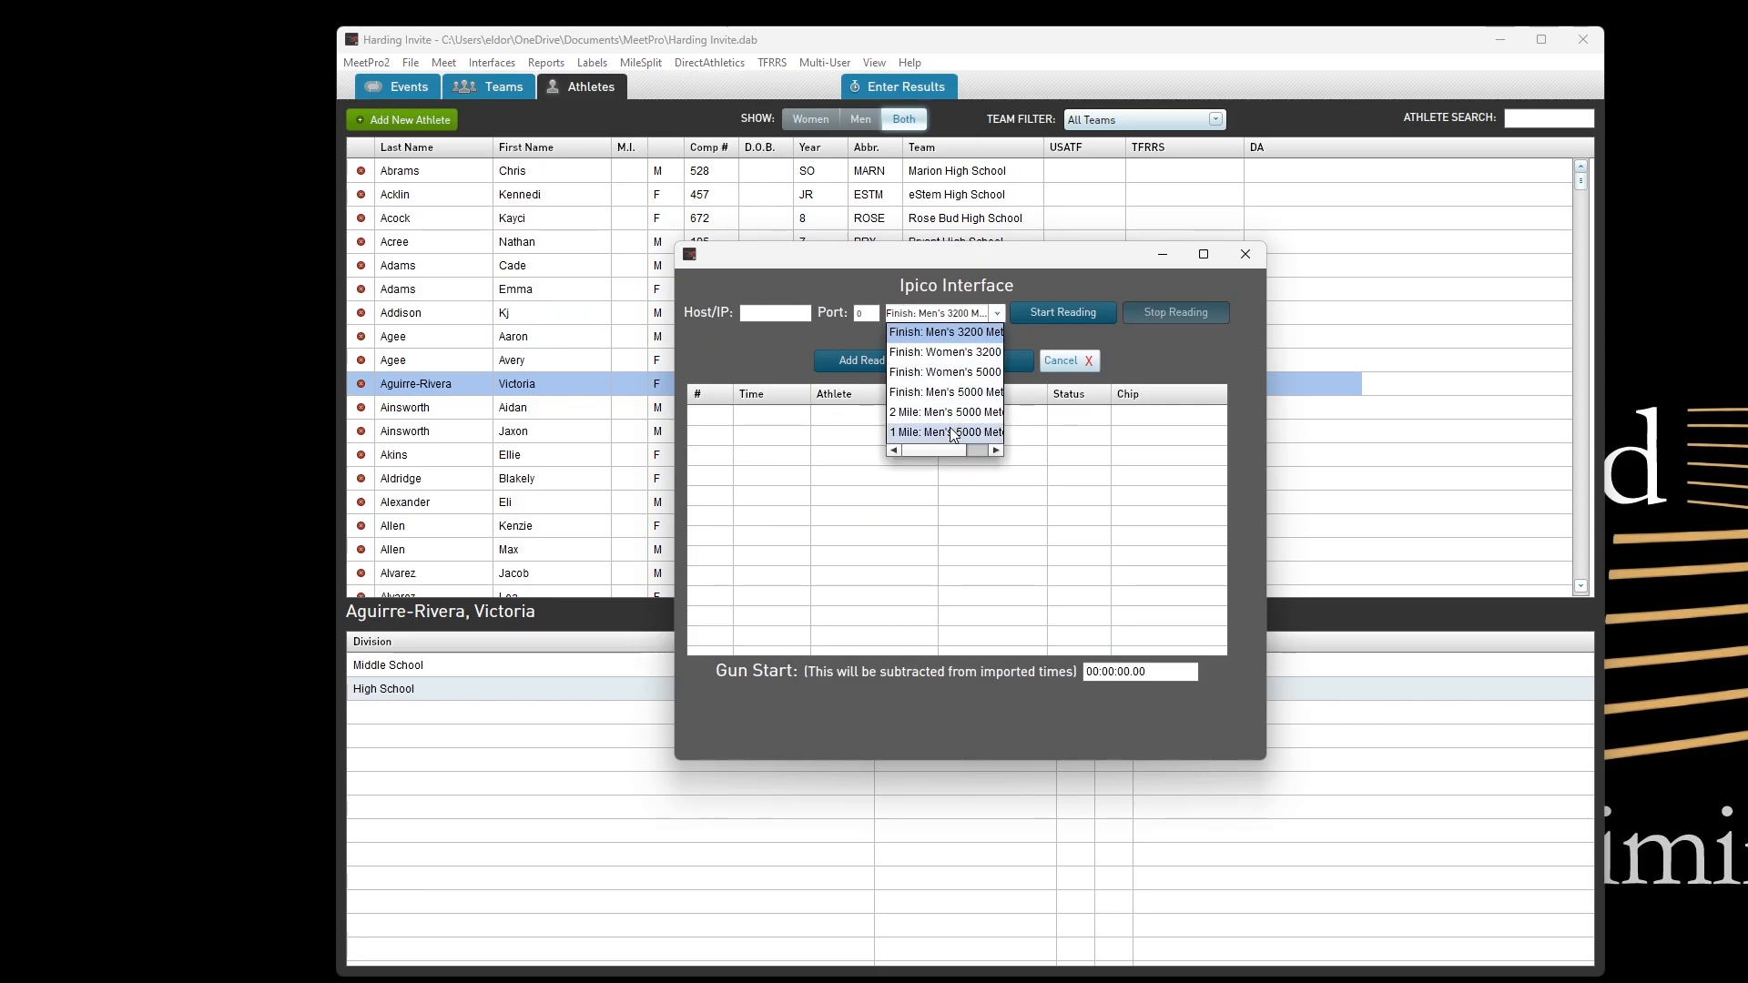
{"action": "left_click", "coordinate": [949, 372]}
- Set the Ipico reader's host address to 192.168.0.212 and its port to 100
{"action": "left_click", "coordinate": [784, 311]}
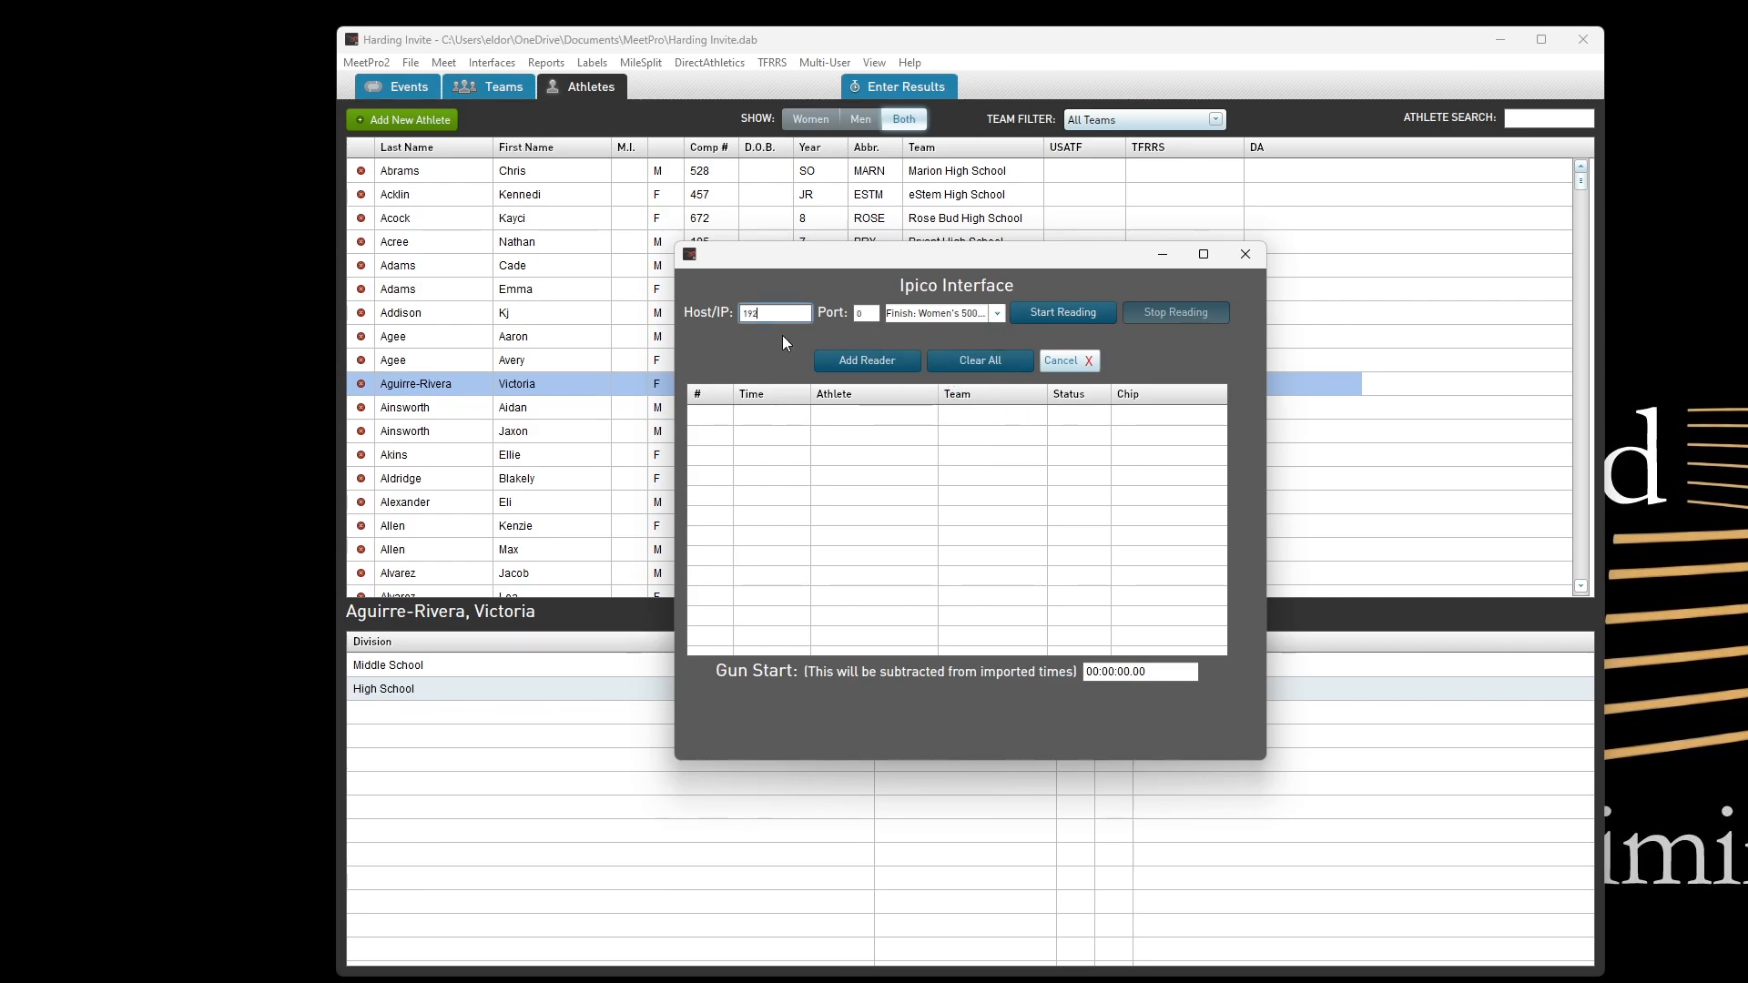
{"action": "type", "text": "192.168."}
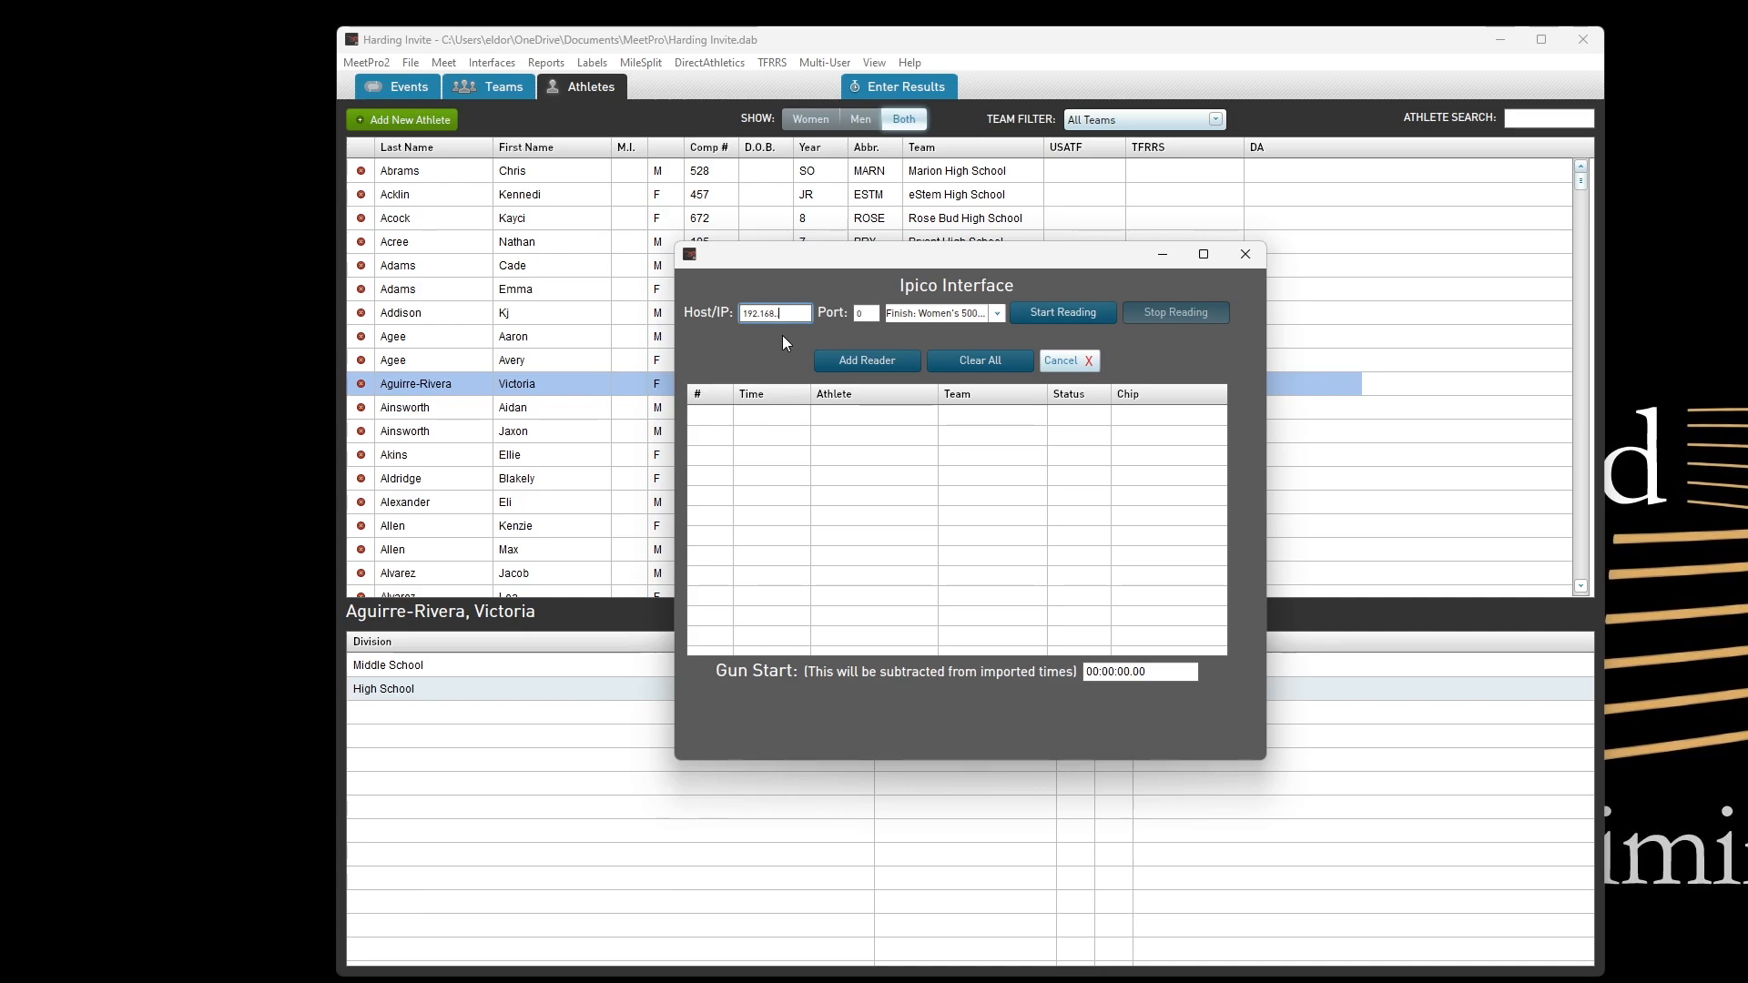
{"action": "type", "text": "0.212"}
{"action": "key", "text": "Tab"}
{"action": "type", "text": "100"}
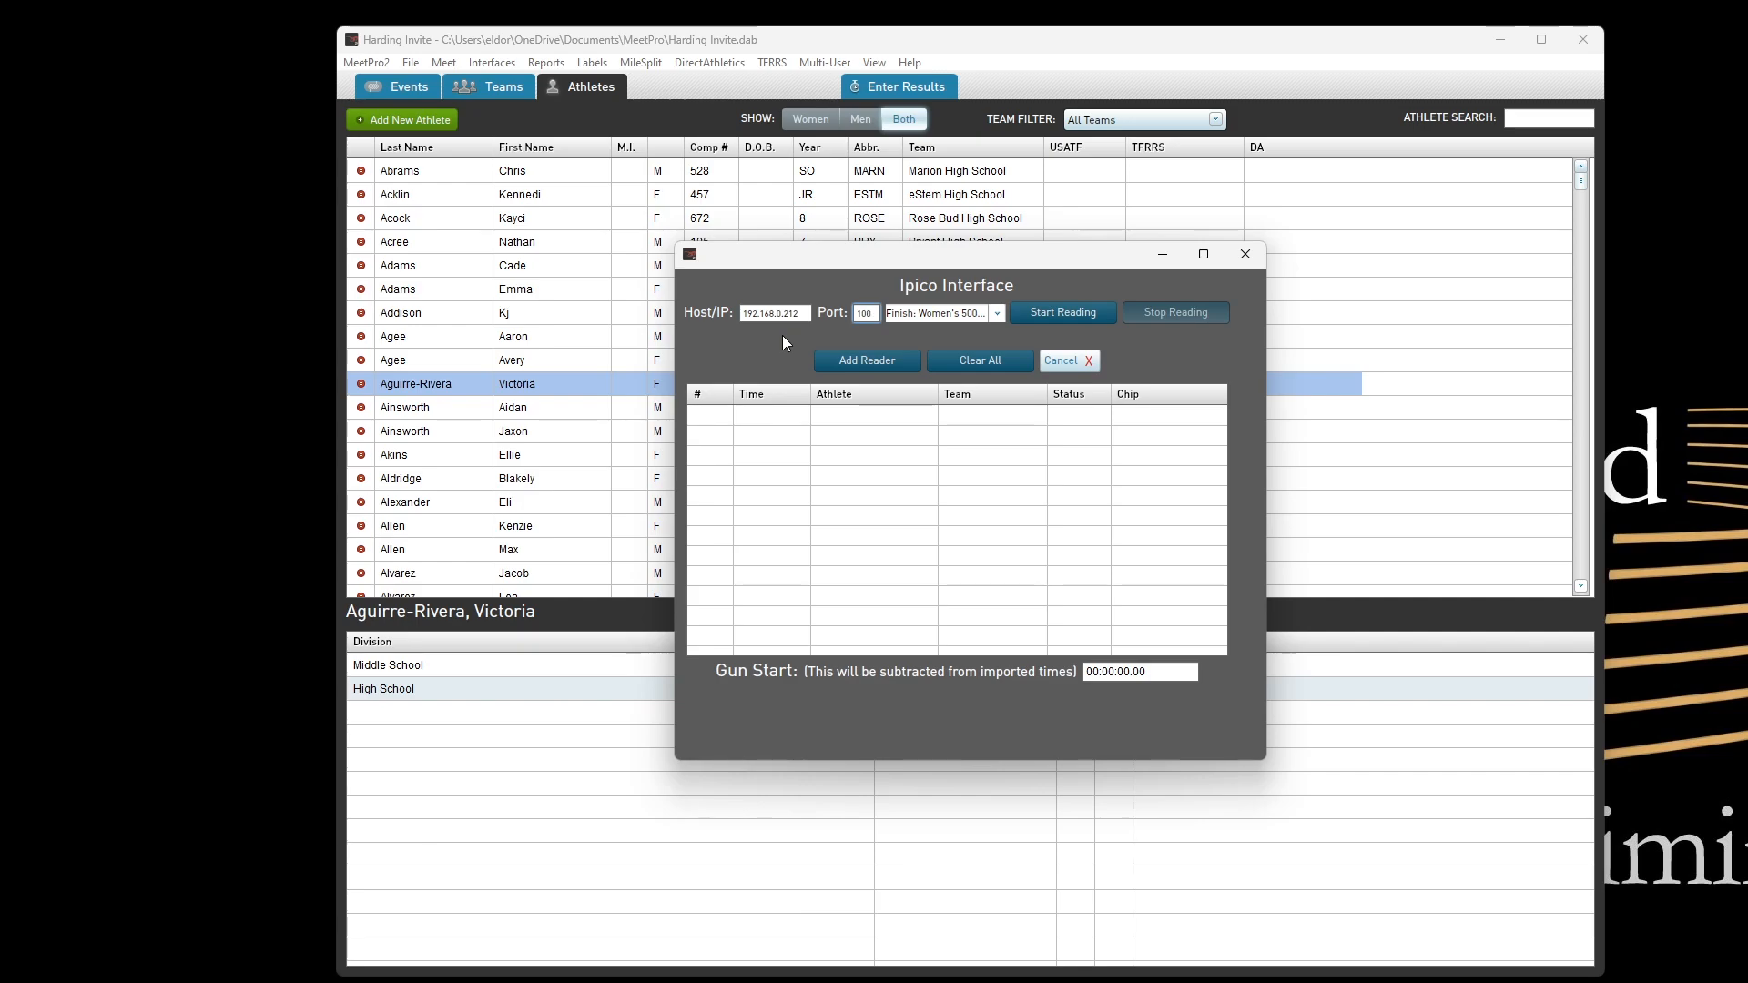
- Complete the Ipico reader's port as 10000, start reading, and select the gun start time for editing
{"action": "type", "text": "00"}
{"action": "left_click", "coordinate": [1096, 315]}
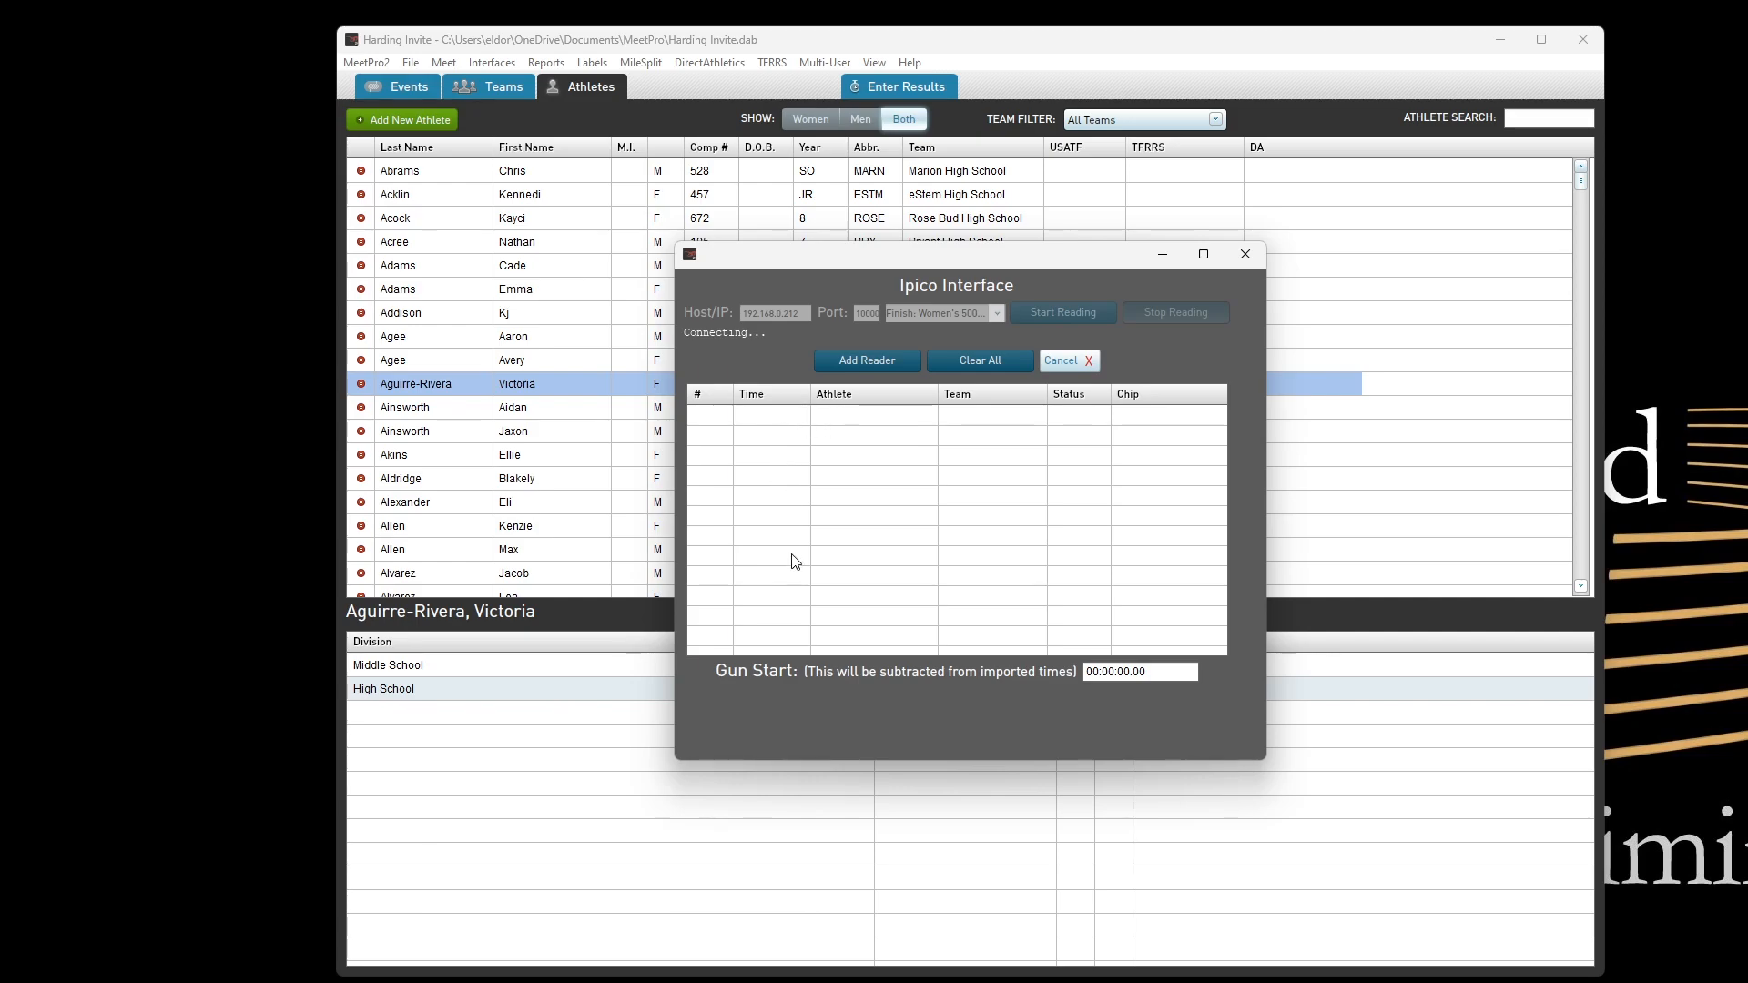
{"action": "left_click", "coordinate": [1096, 675]}
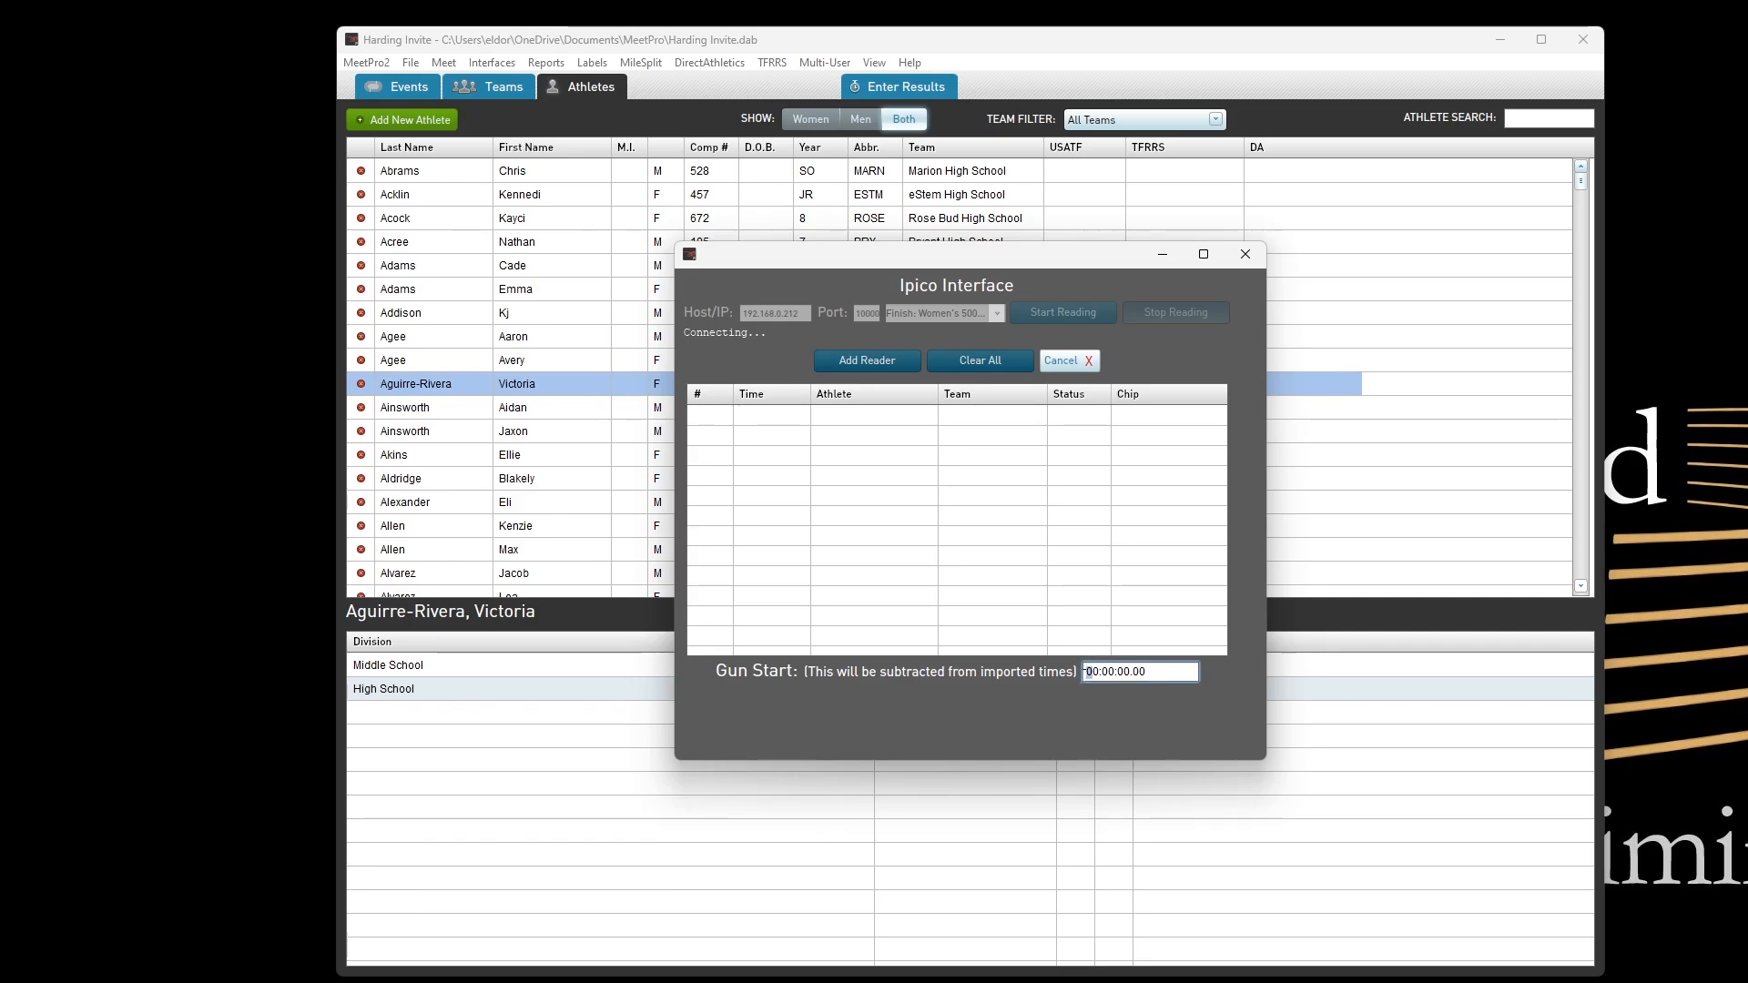
- Choose the high school girls' 5000 Meters for results entry and review the available sources for importing results and times
{"action": "left_click", "coordinate": [889, 87]}
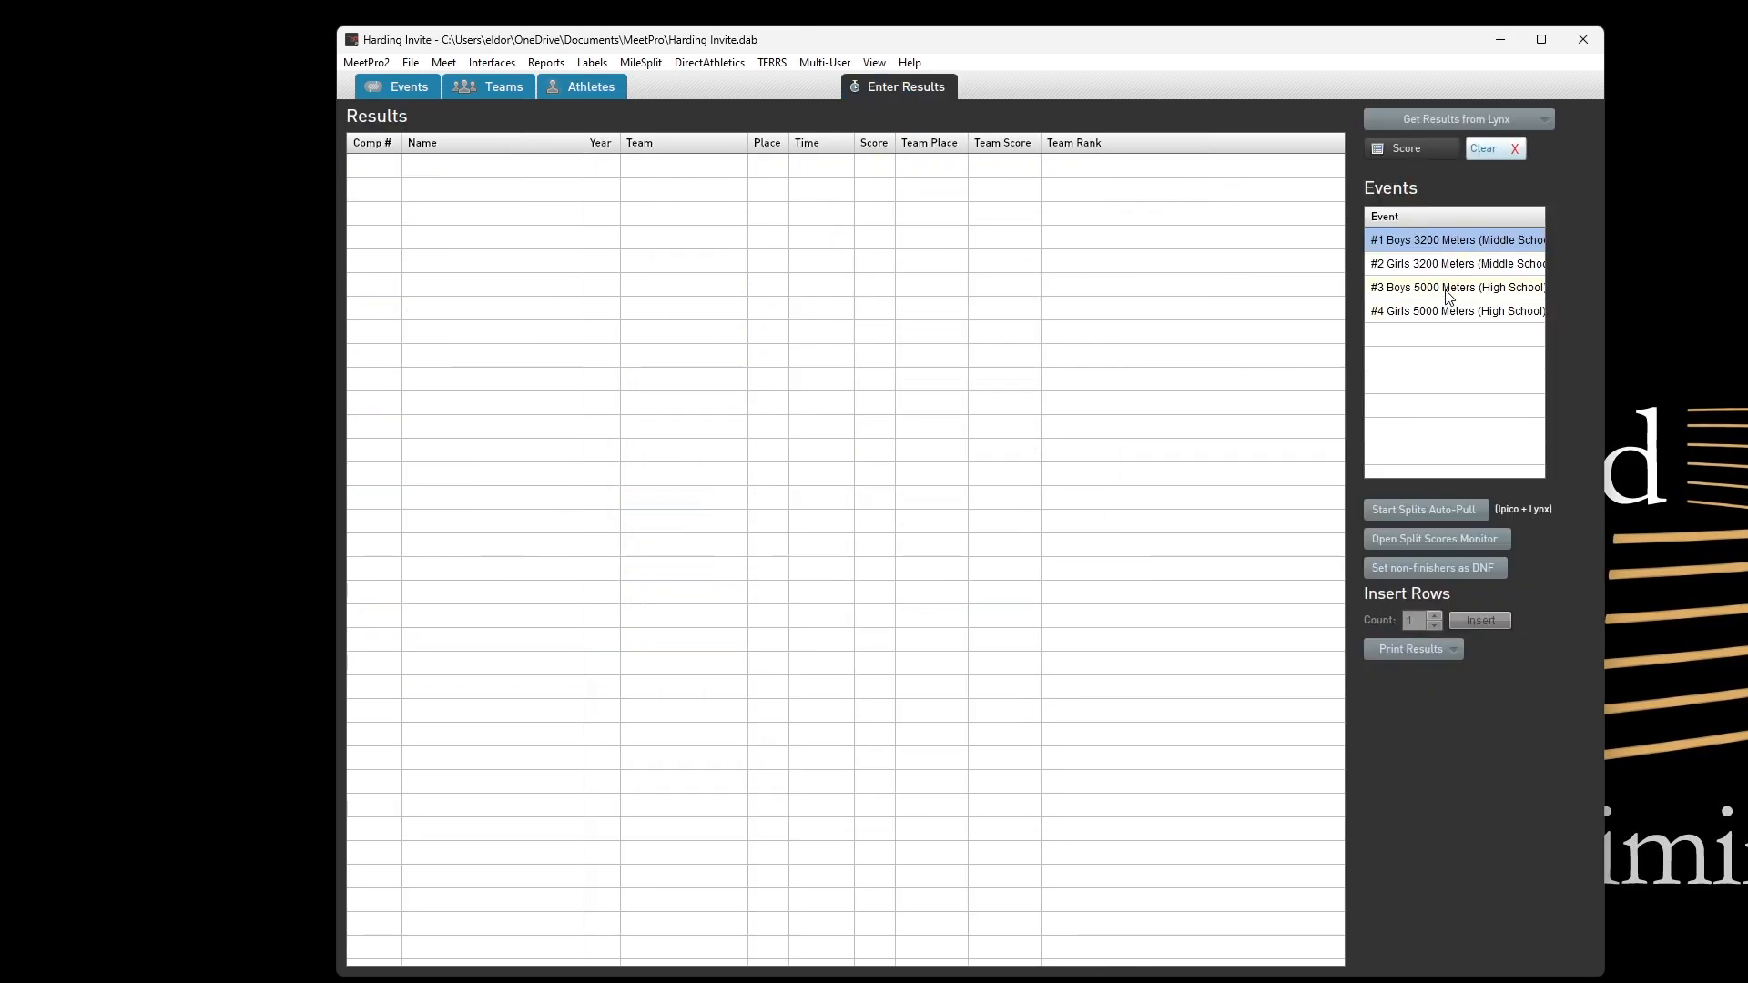
{"action": "left_click", "coordinate": [1448, 321]}
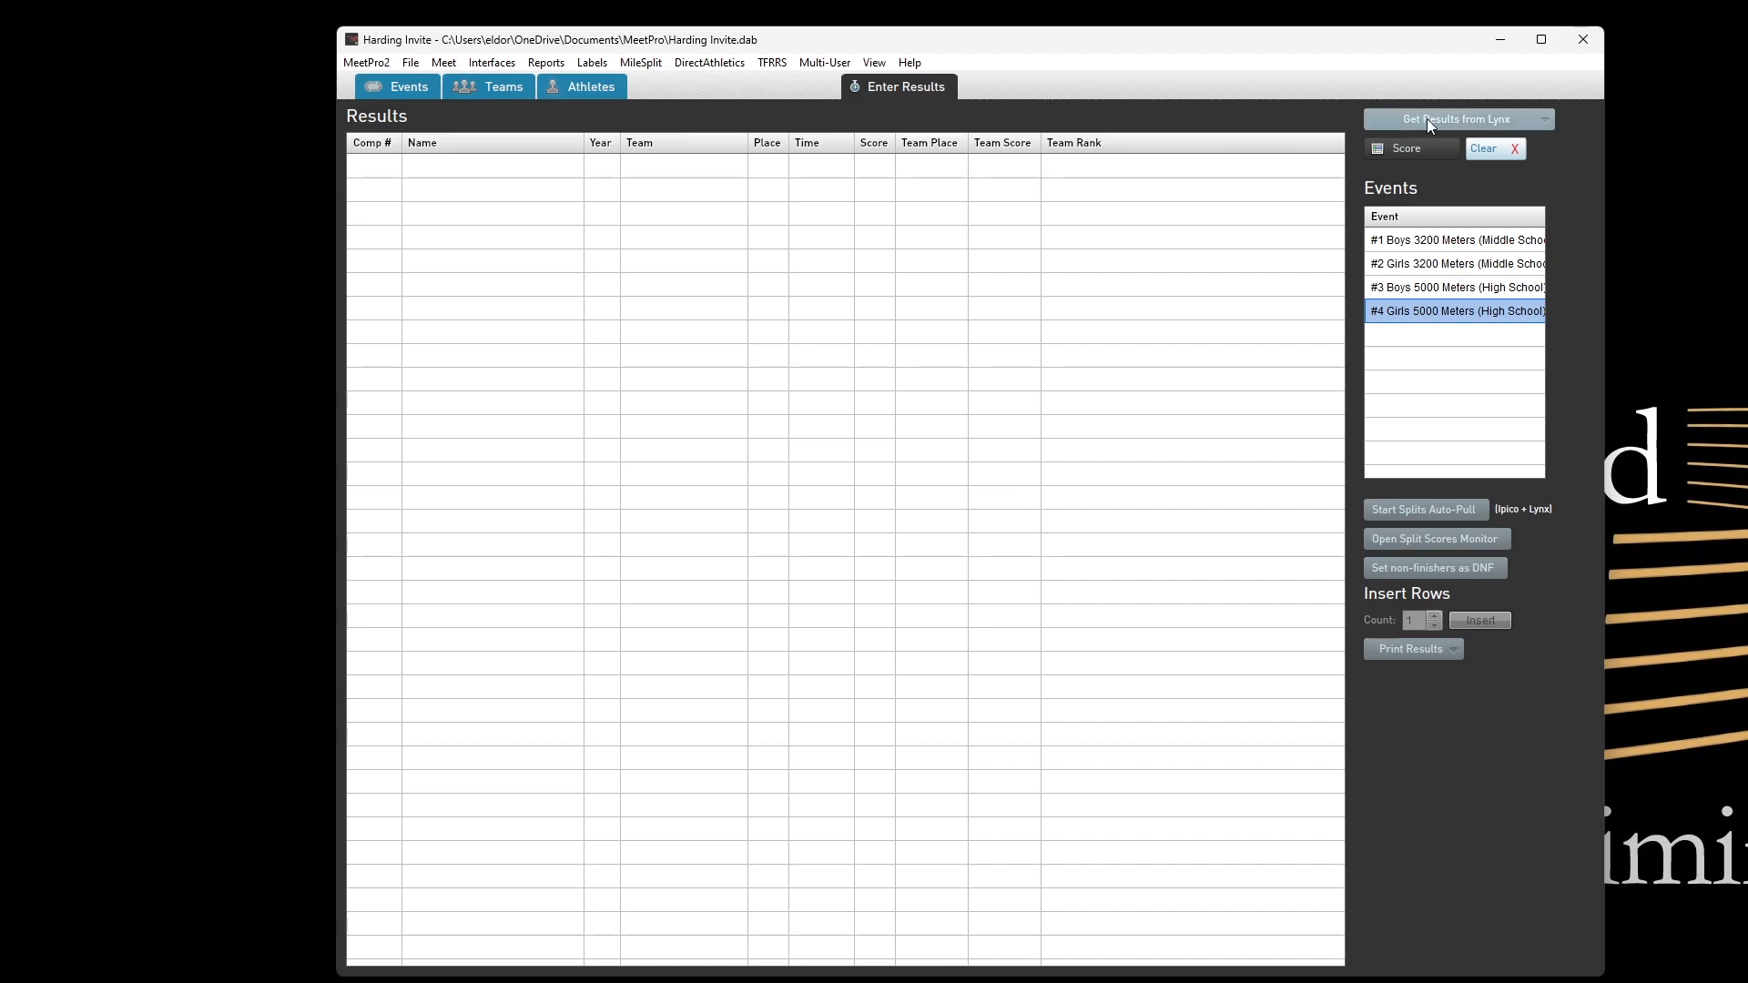
{"action": "left_click", "coordinate": [1544, 120]}
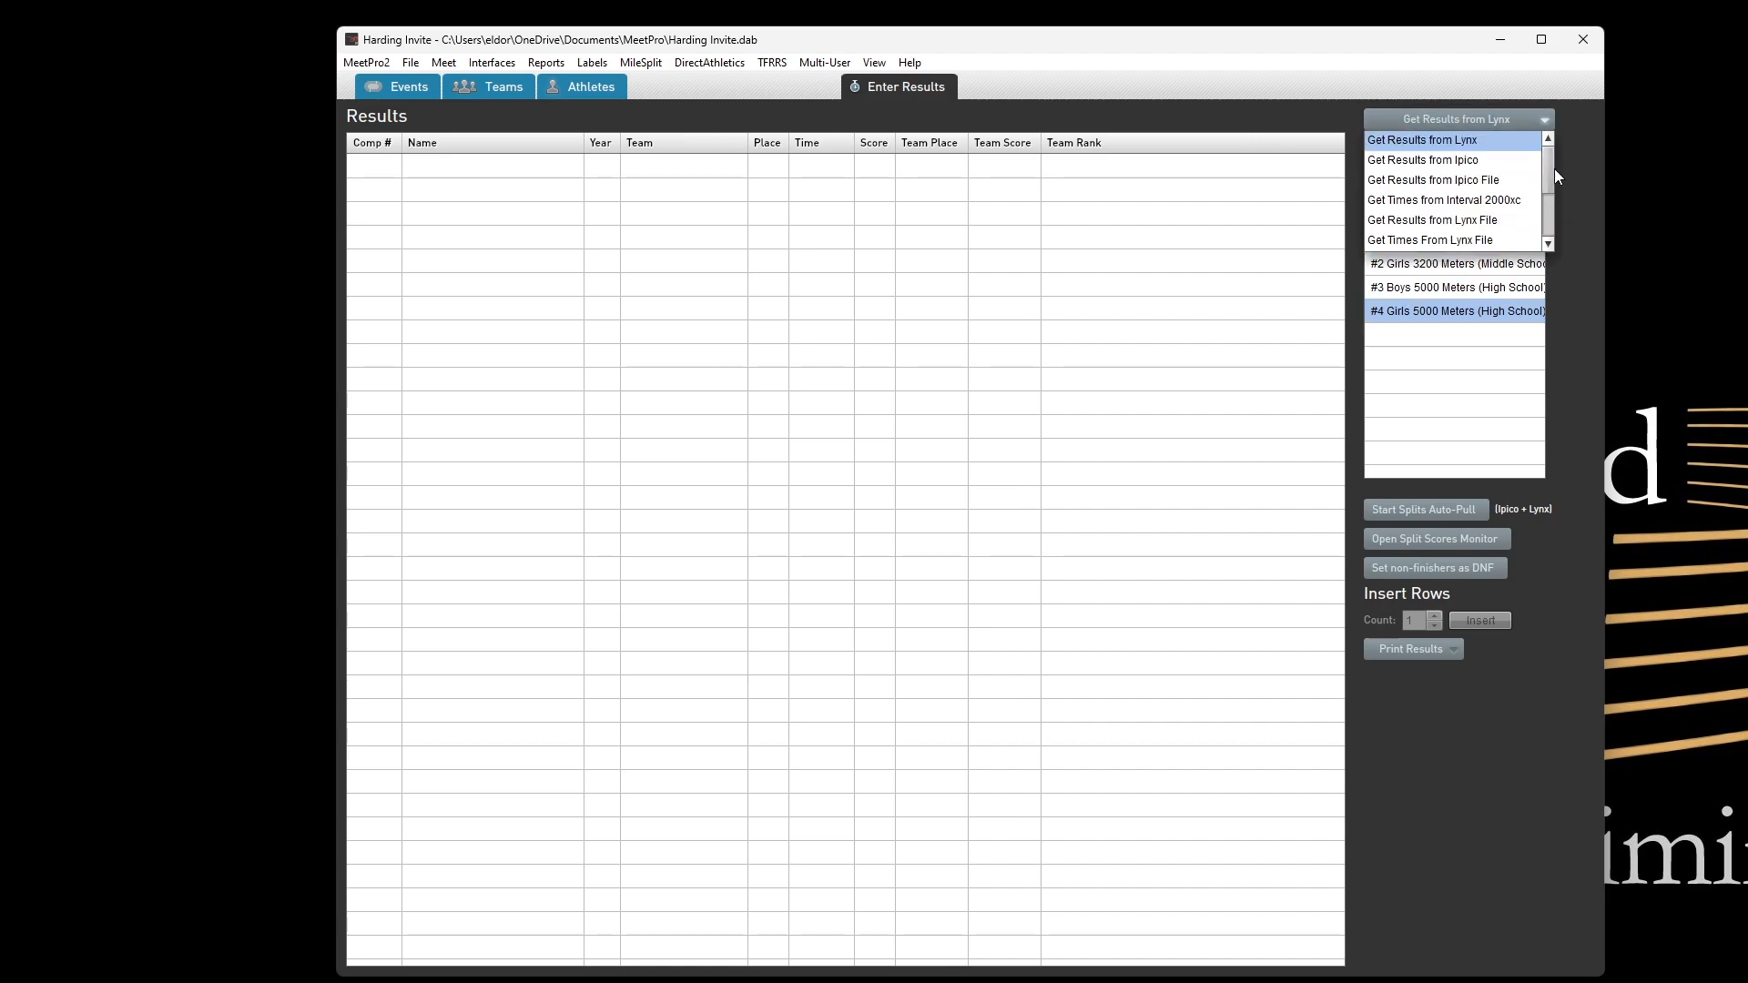
{"action": "mouse_move", "coordinate": [1553, 168]}
{"action": "left_mouse_down"}
{"action": "mouse_move", "coordinate": [1550, 226]}
{"action": "mouse_move", "coordinate": [1553, 151]}
{"action": "left_mouse_up"}
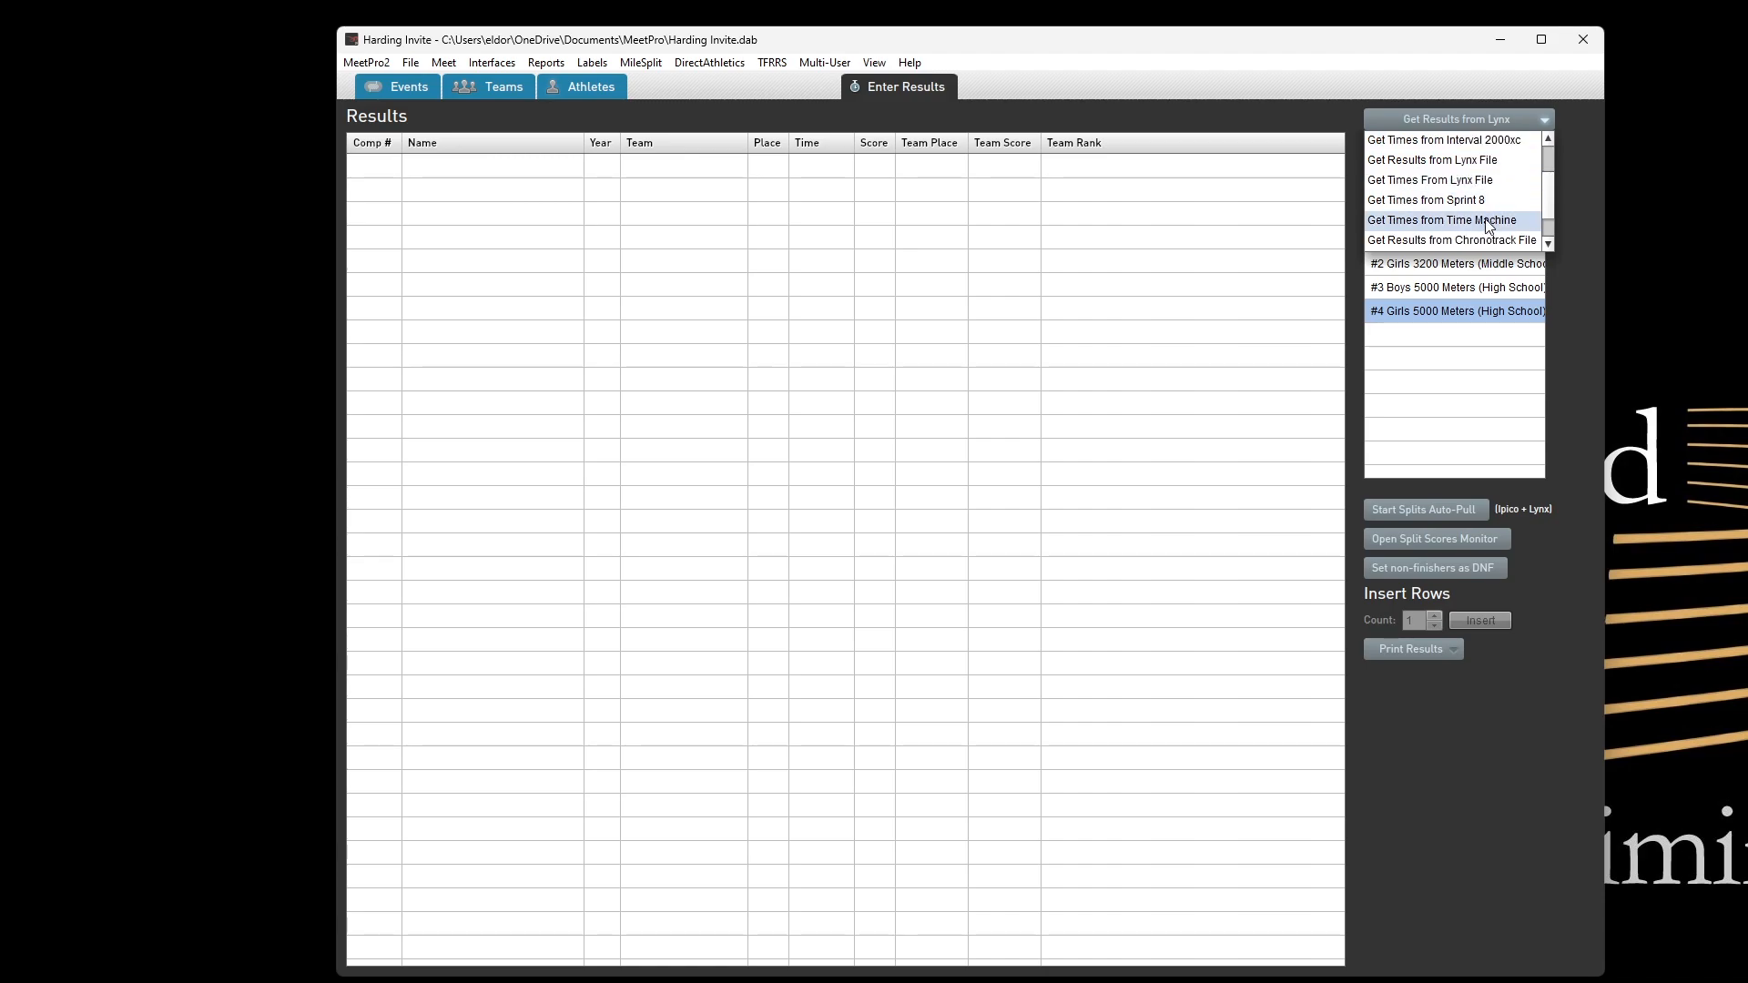
{"action": "scroll", "coordinate": [1488, 218], "scroll_direction": "down", "scroll_amount": 2}
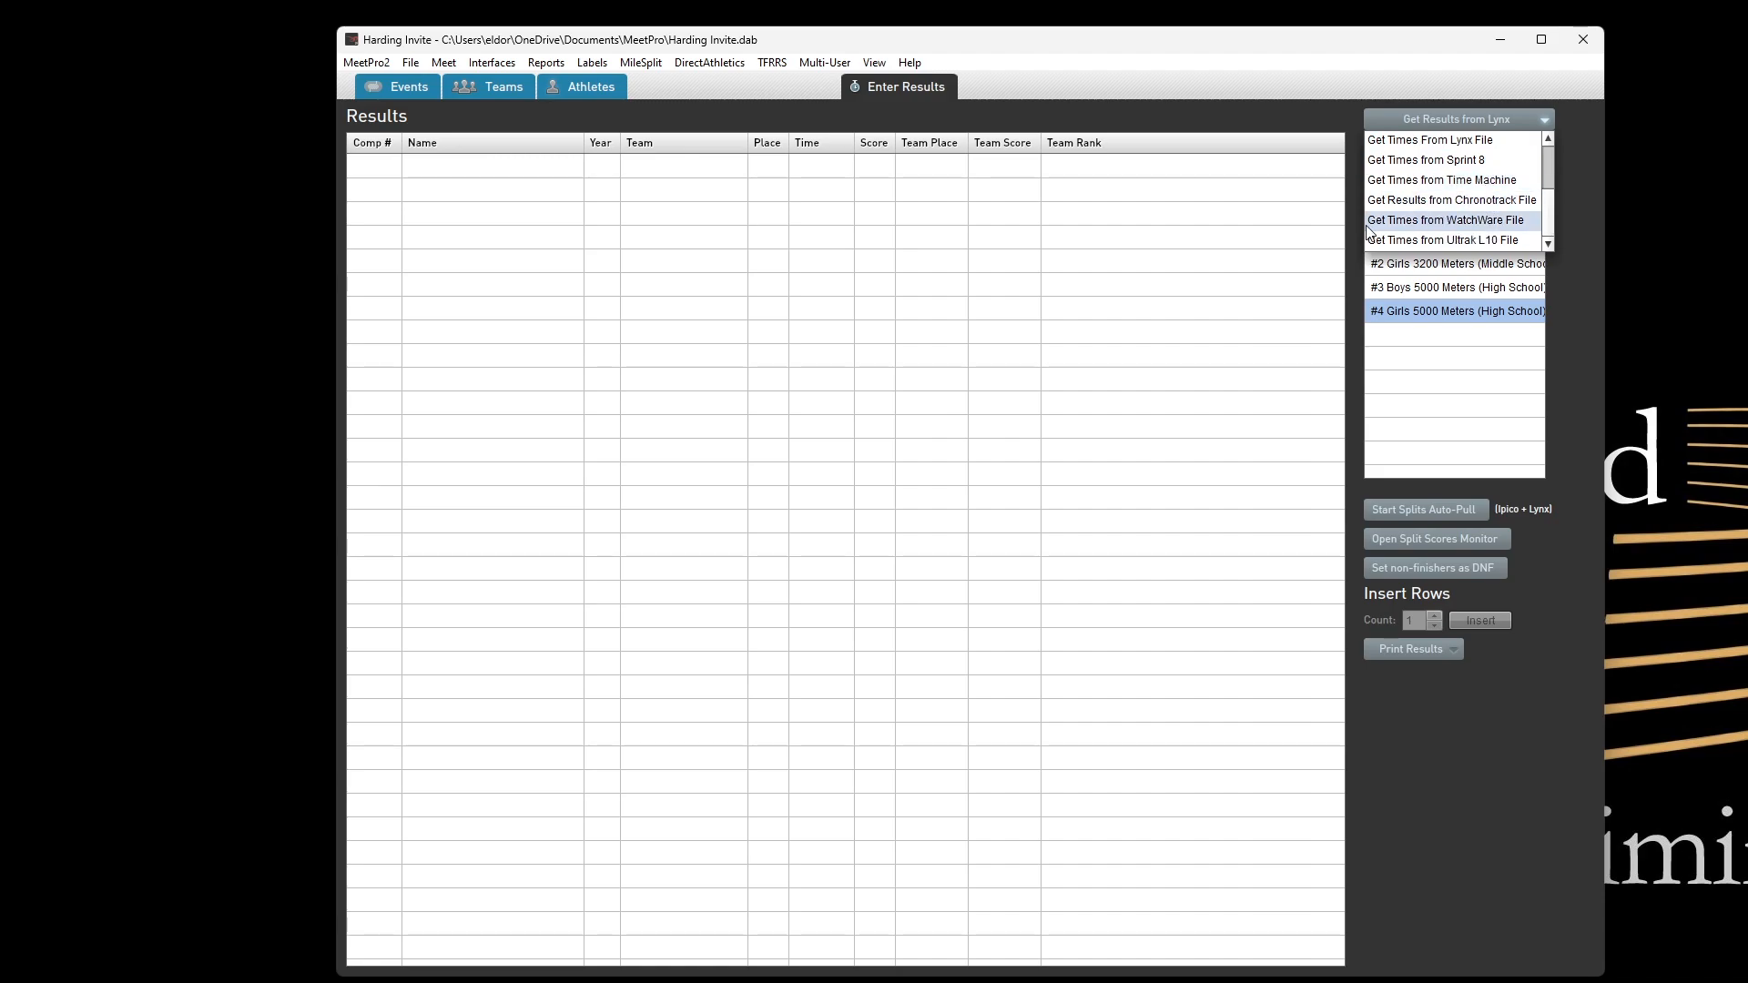
{"action": "left_click", "coordinate": [1024, 112]}
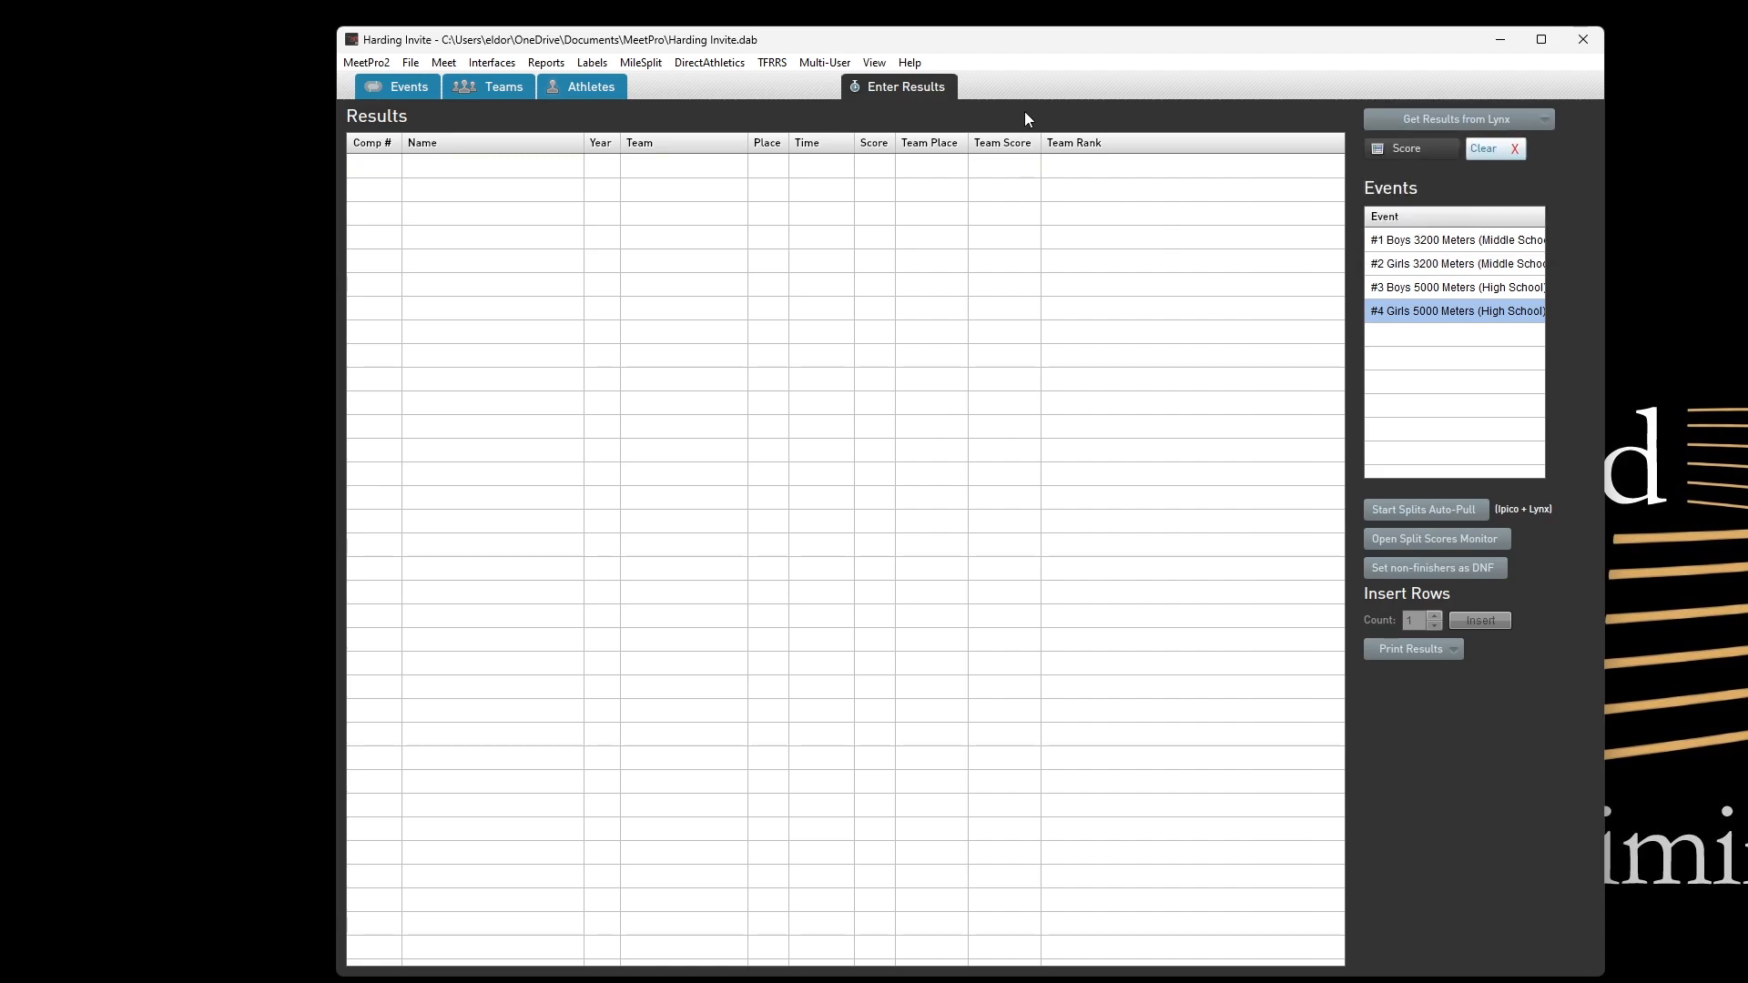
- Enter competitor 296 in the first result row of the girls' 5000 Meters with a time of 19:38.26
{"action": "left_click", "coordinate": [566, 88]}
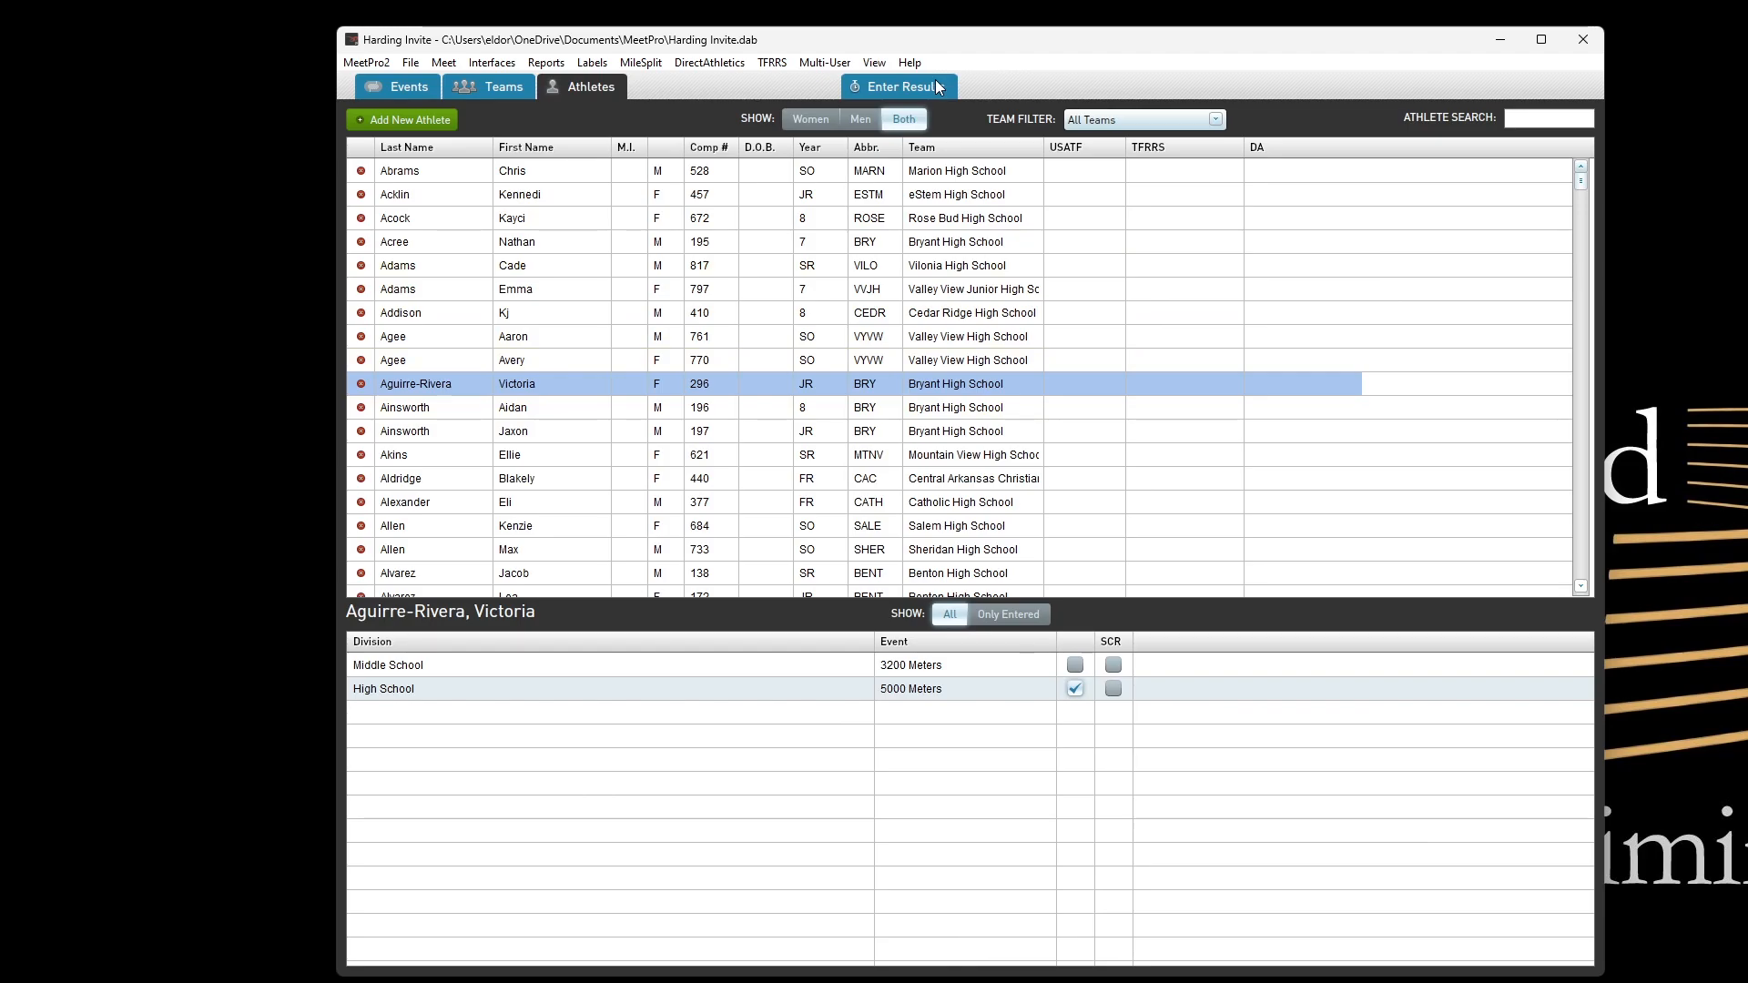
{"action": "left_click", "coordinate": [901, 87]}
{"action": "left_click", "coordinate": [390, 167]}
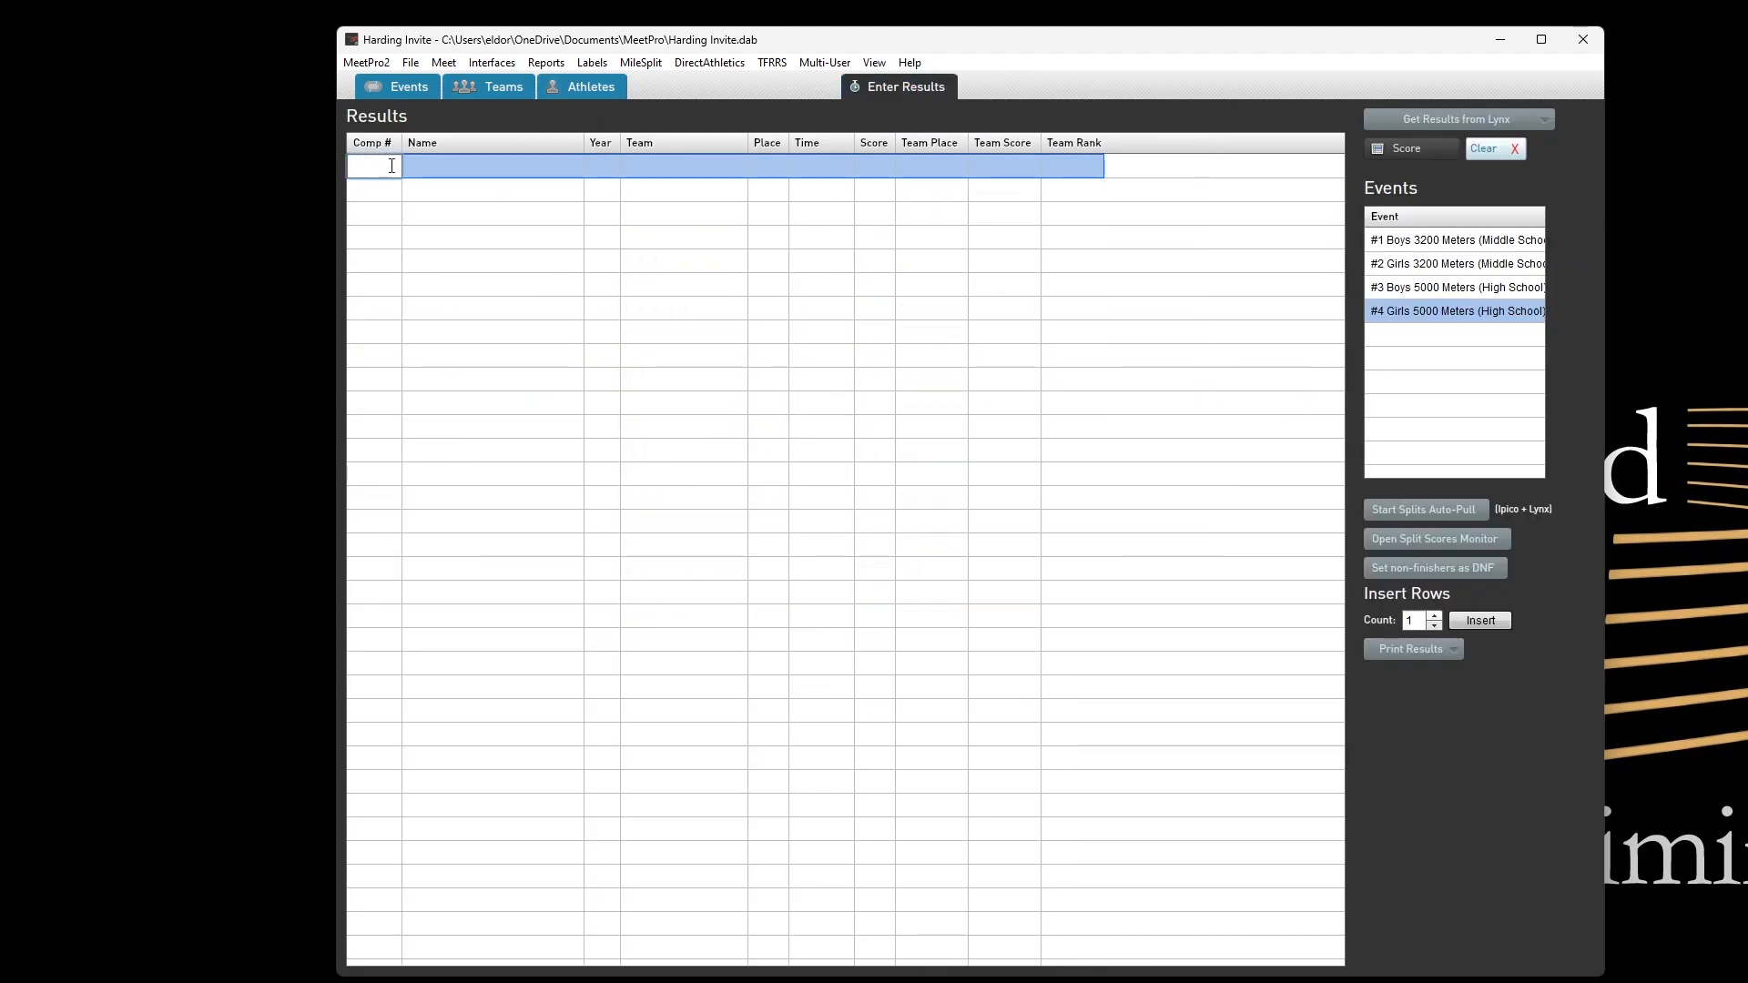
{"action": "type", "text": "296"}
{"action": "key", "text": "Return"}
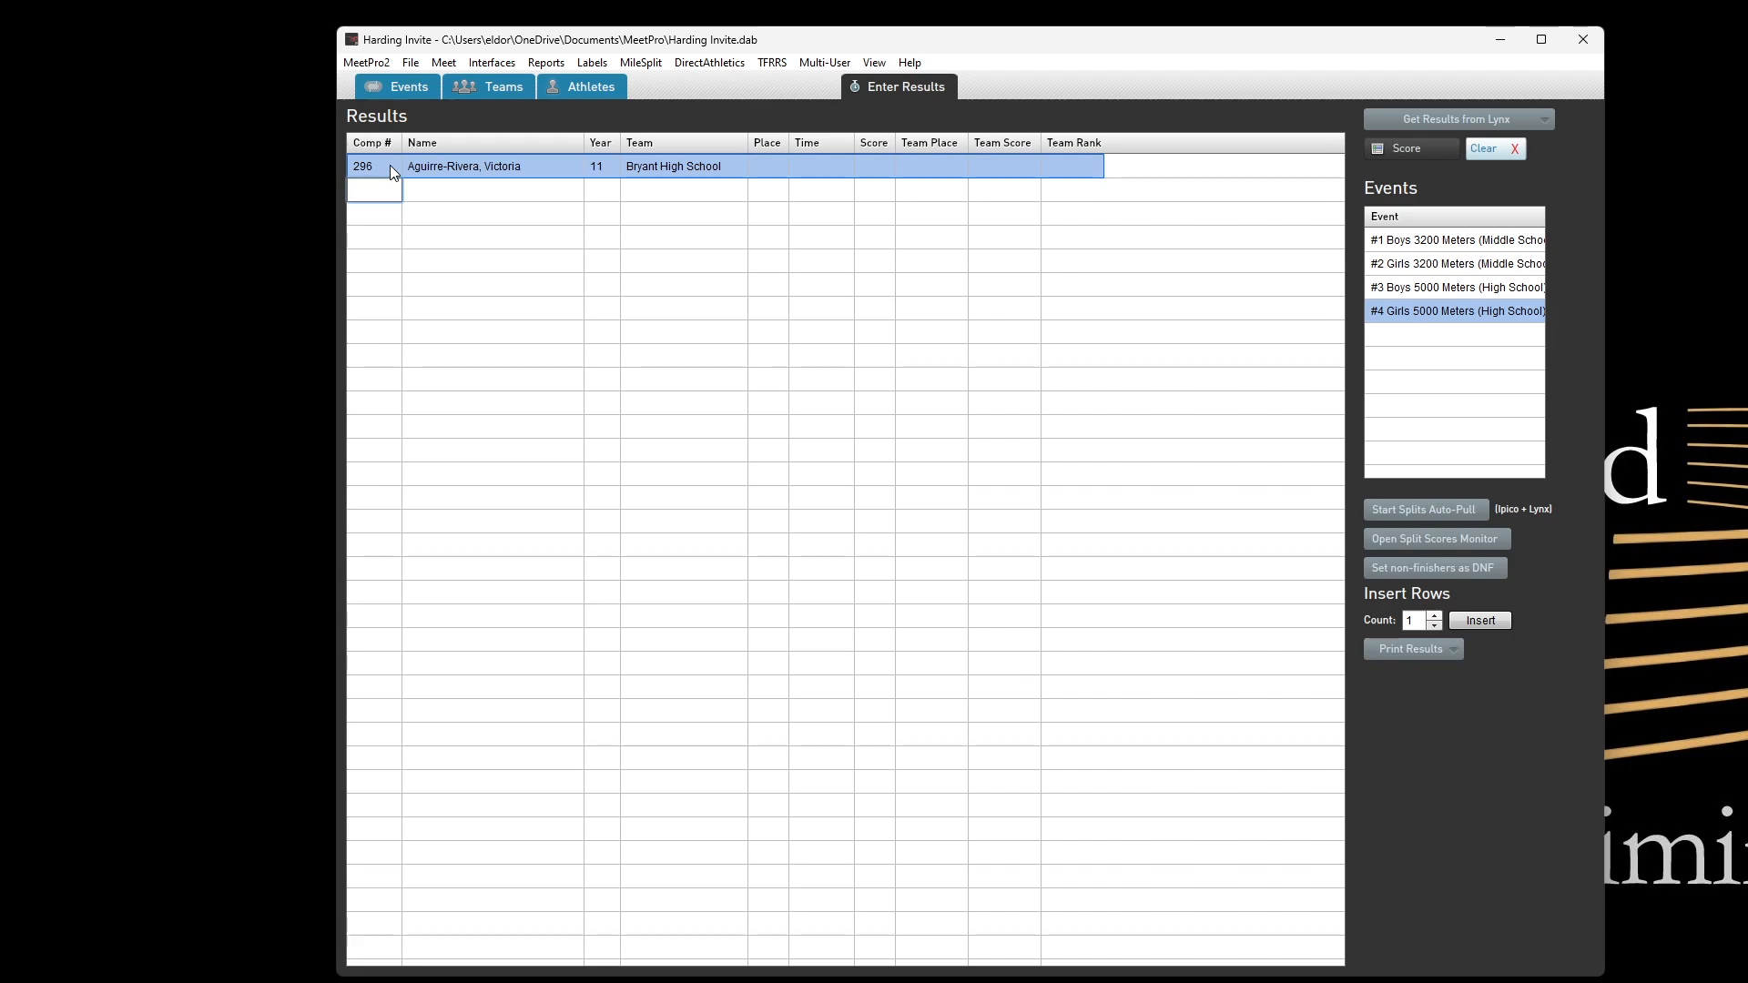
{"action": "left_click", "coordinate": [838, 169]}
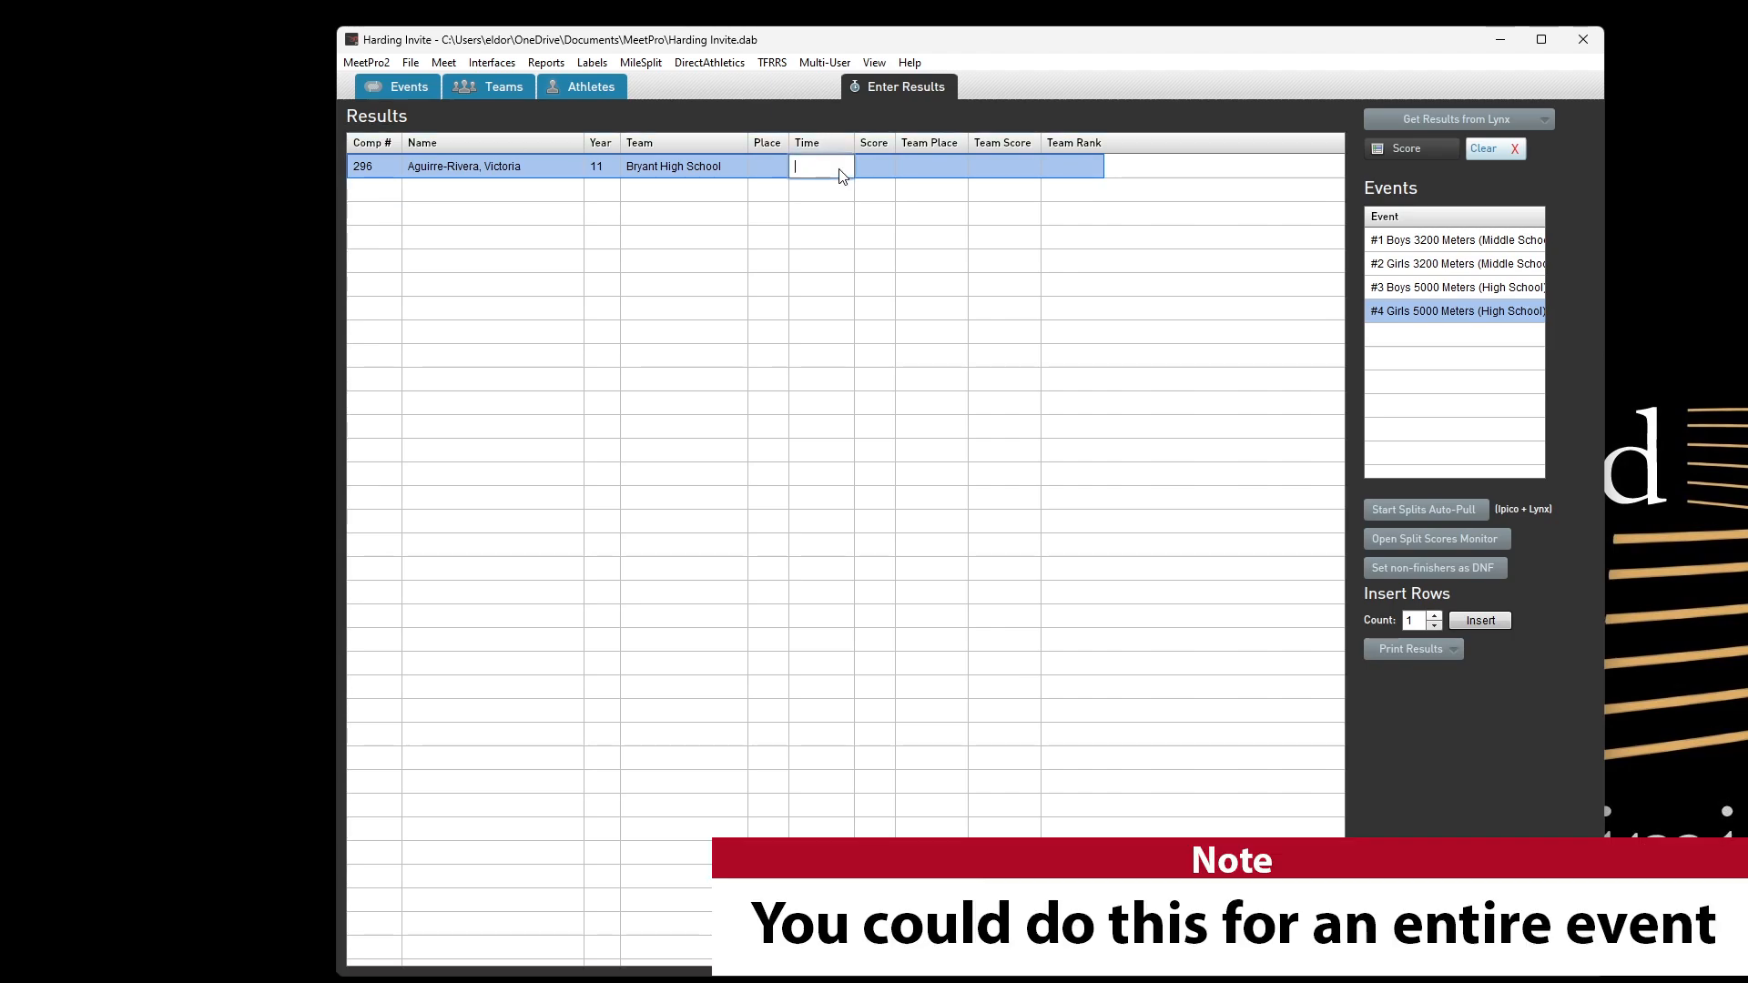
{"action": "type", "text": "19:38.26"}
{"action": "key", "text": "Return"}
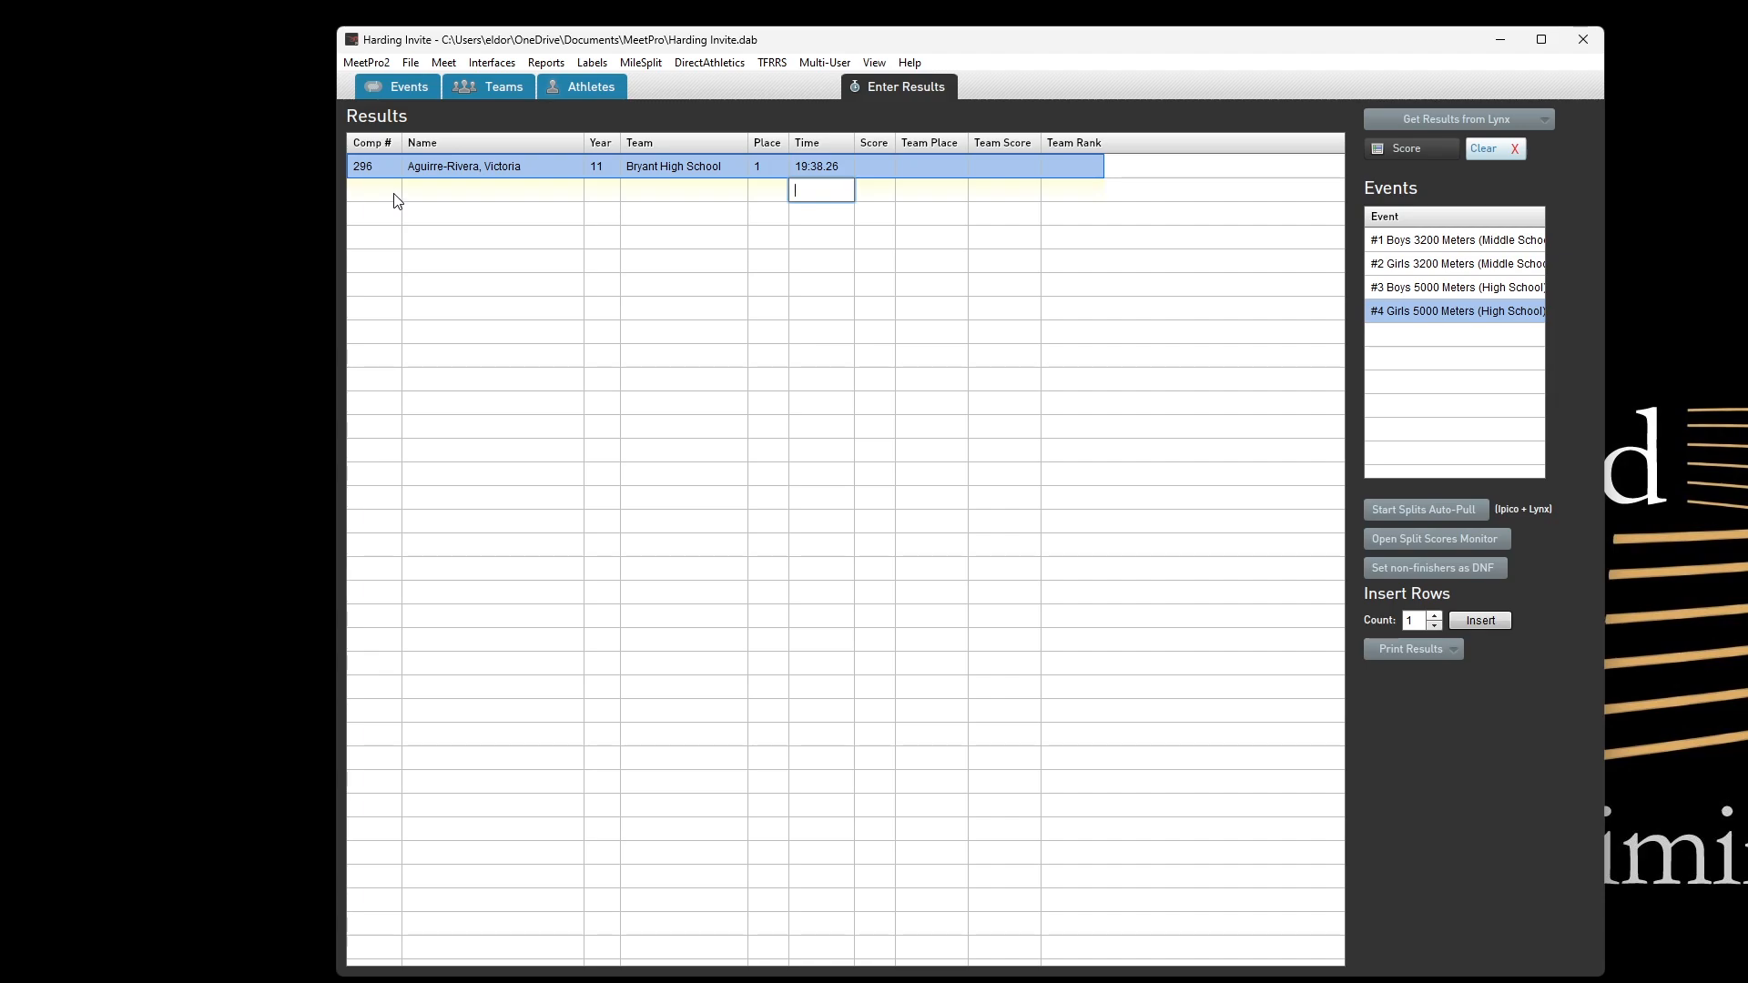
- Try to enter competitor 265 in the second result row, and clear the number
{"action": "left_click", "coordinate": [367, 198]}
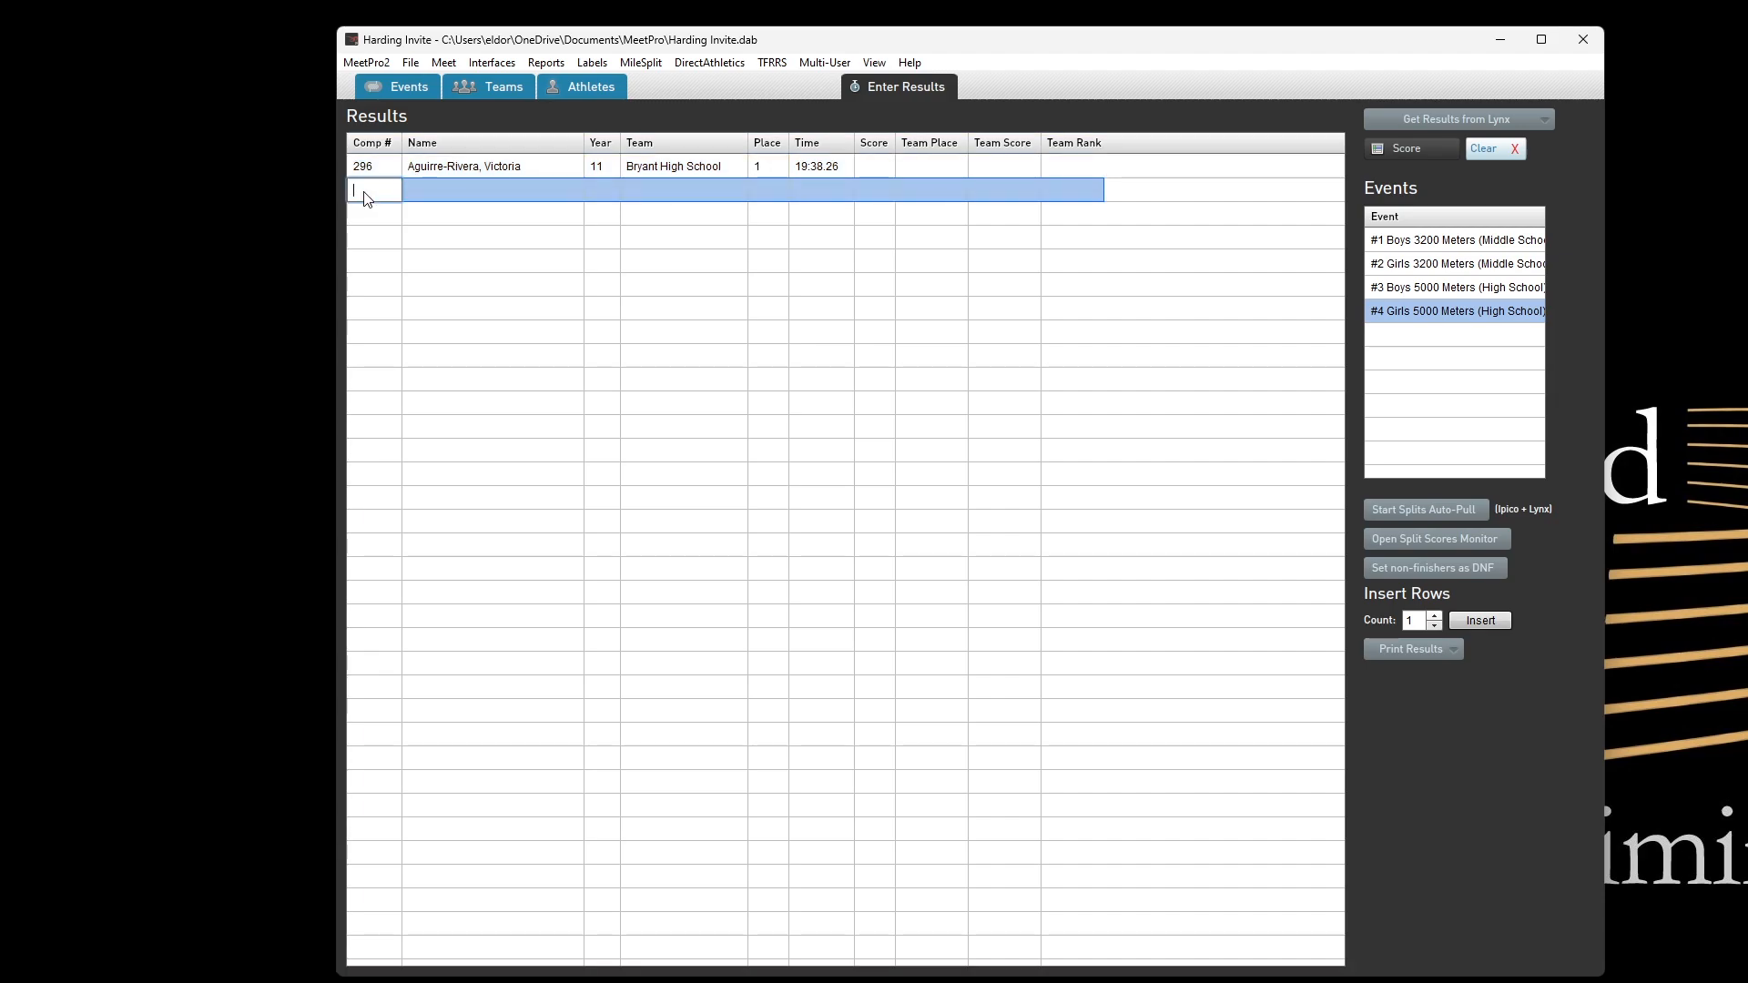
{"action": "type", "text": "265"}
{"action": "key", "text": "Return"}
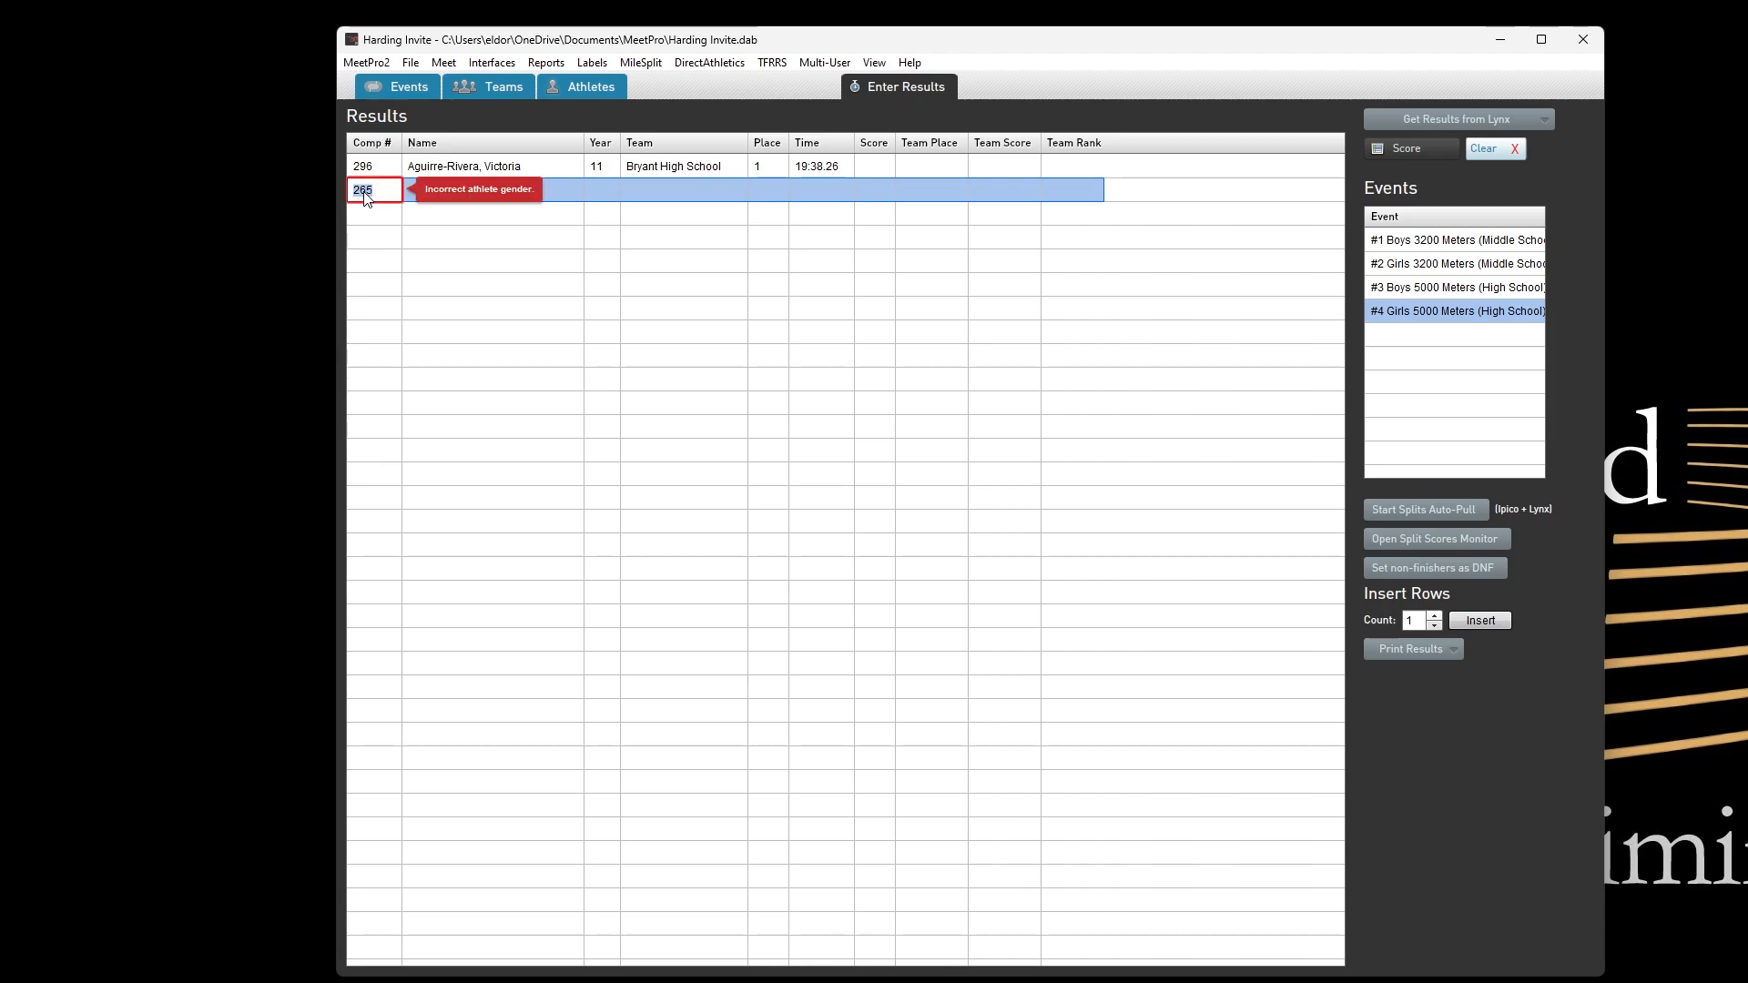
{"action": "key", "text": "BackSpace"}
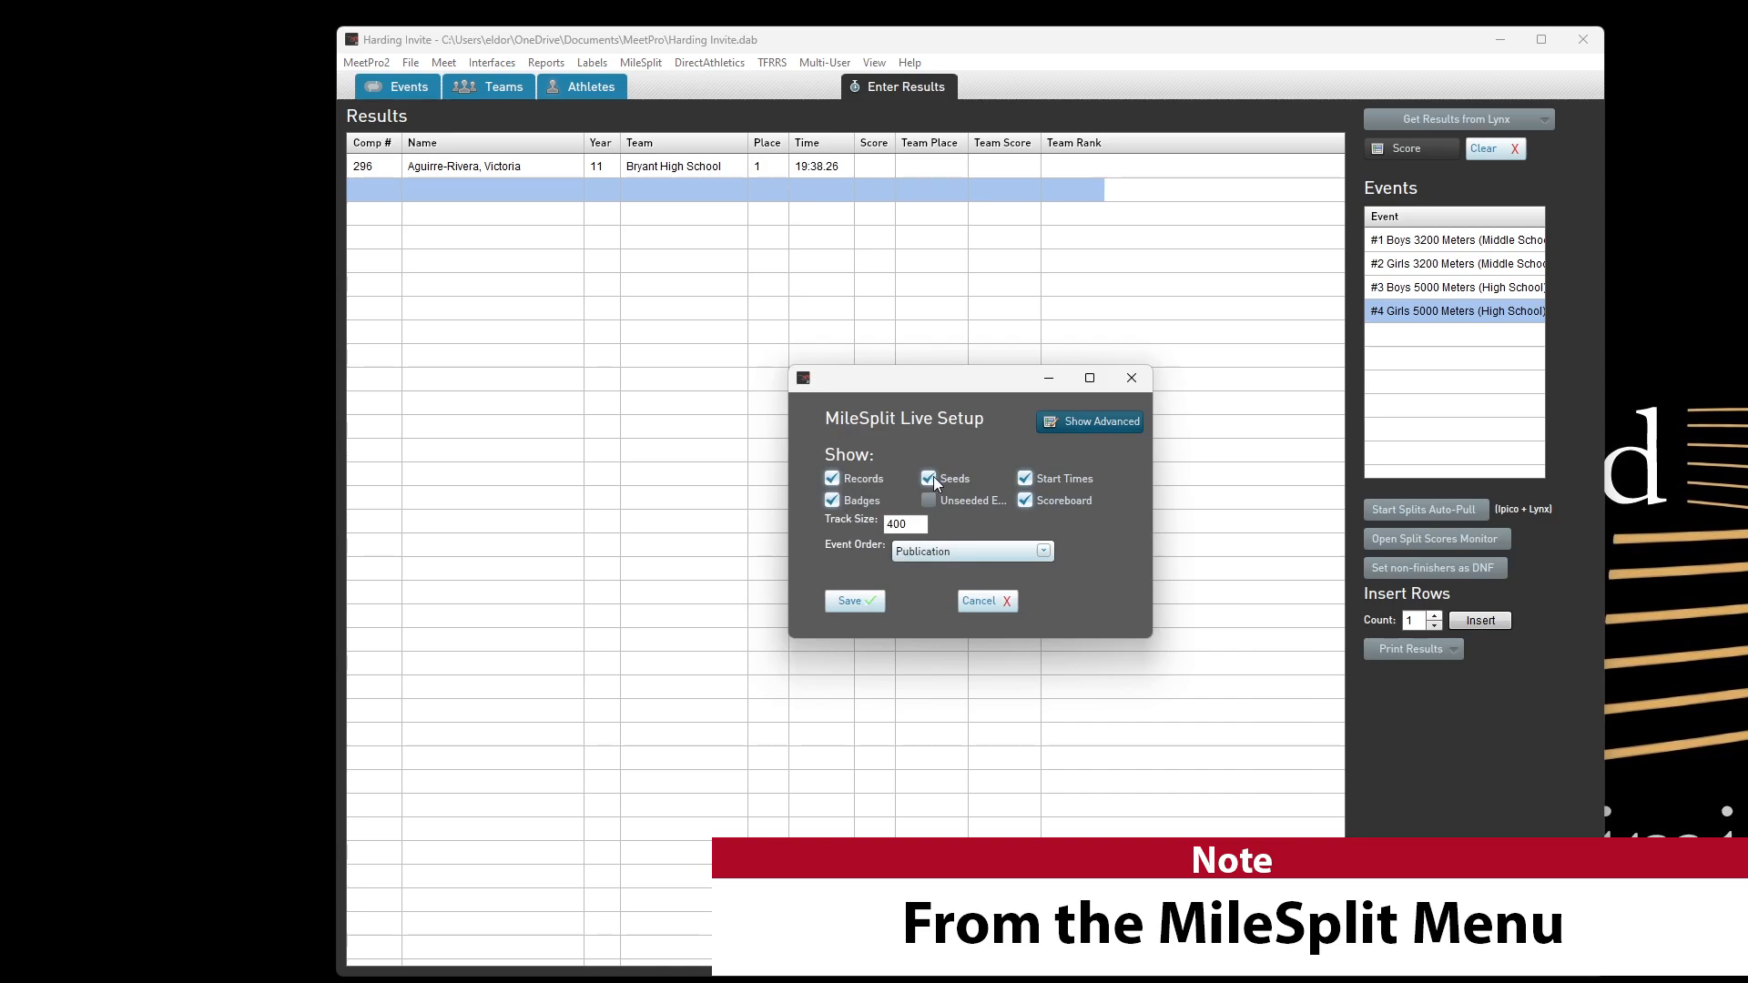
- Configure MileSplit Live to show only seeds and badges, set the live results to Hidden, and save the setup
{"action": "left_click", "coordinate": [1025, 502]}
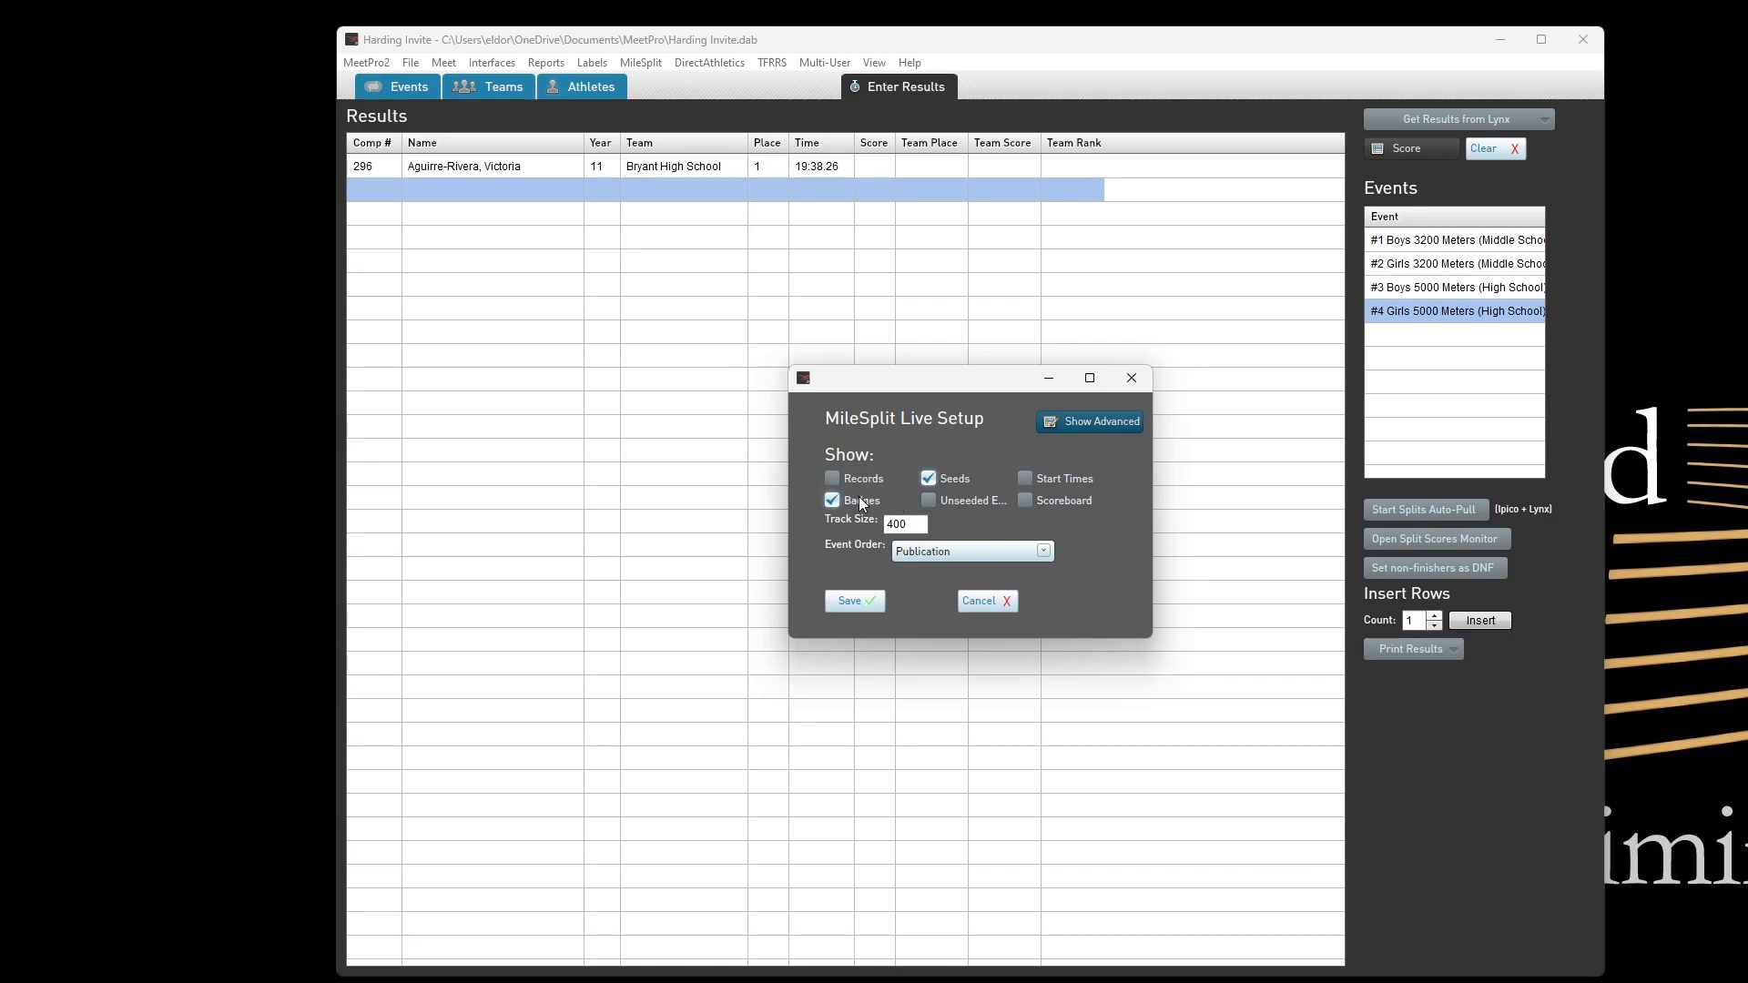
{"action": "left_click", "coordinate": [1107, 420]}
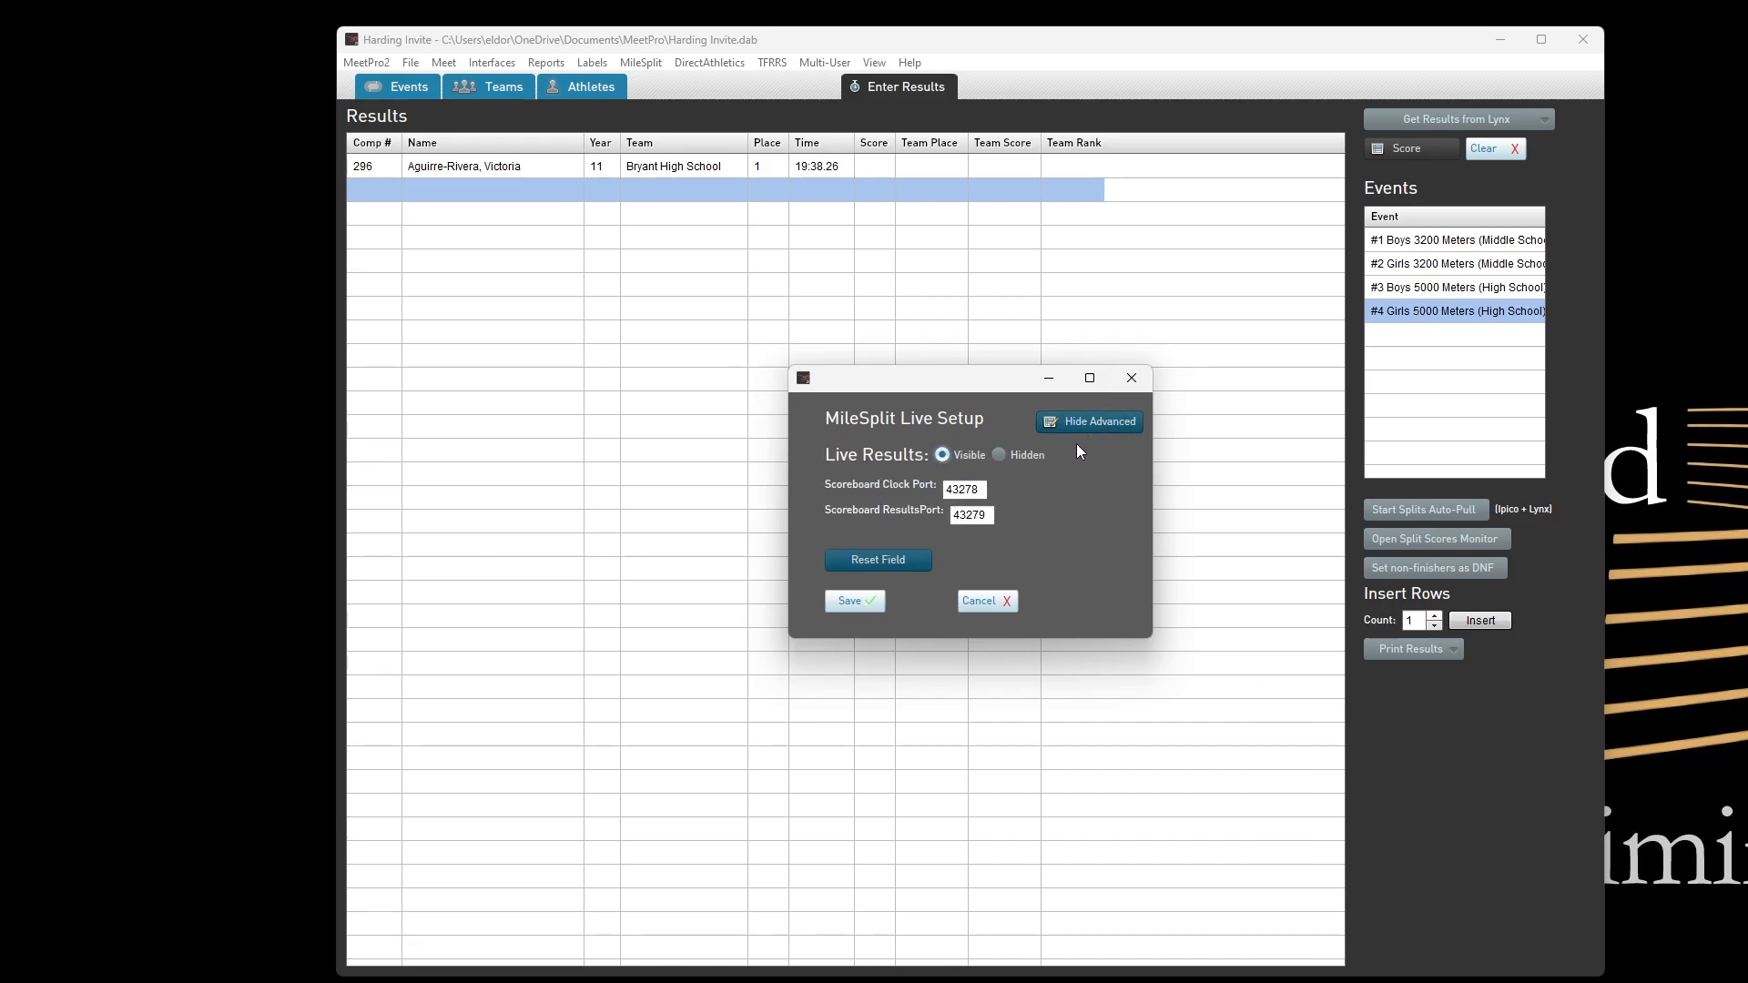
{"action": "left_click", "coordinate": [1000, 455]}
{"action": "left_click", "coordinate": [1095, 423]}
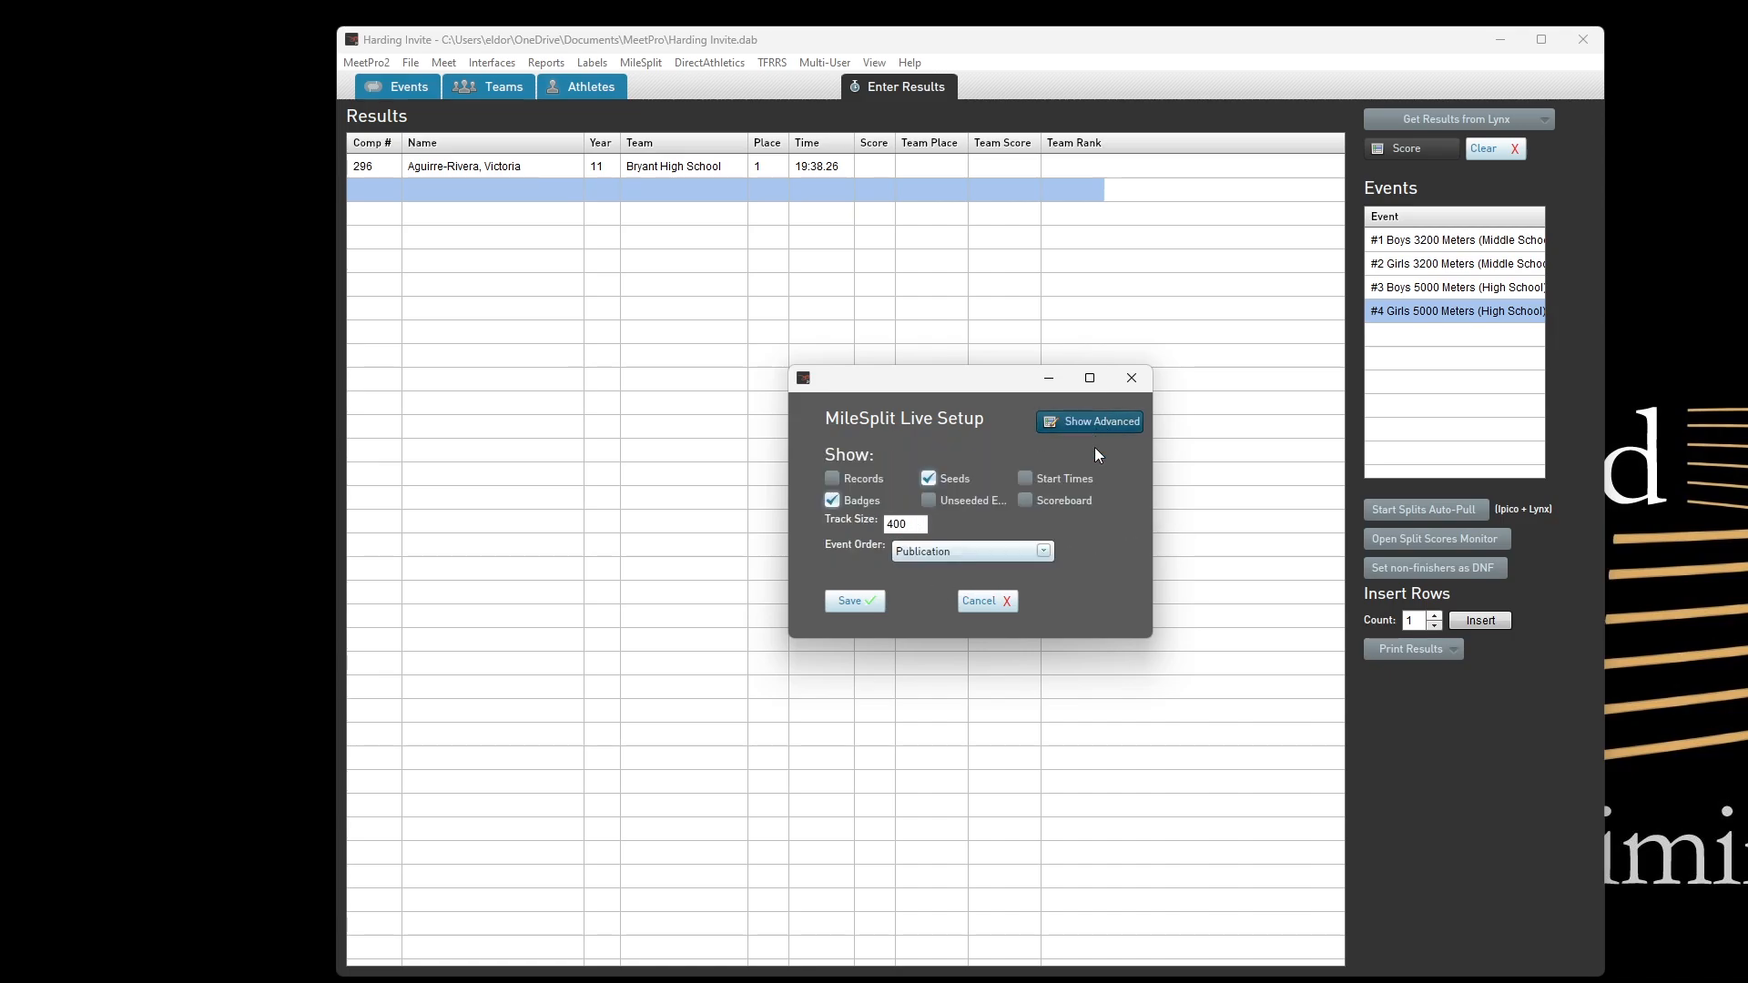
{"action": "left_click", "coordinate": [849, 598]}
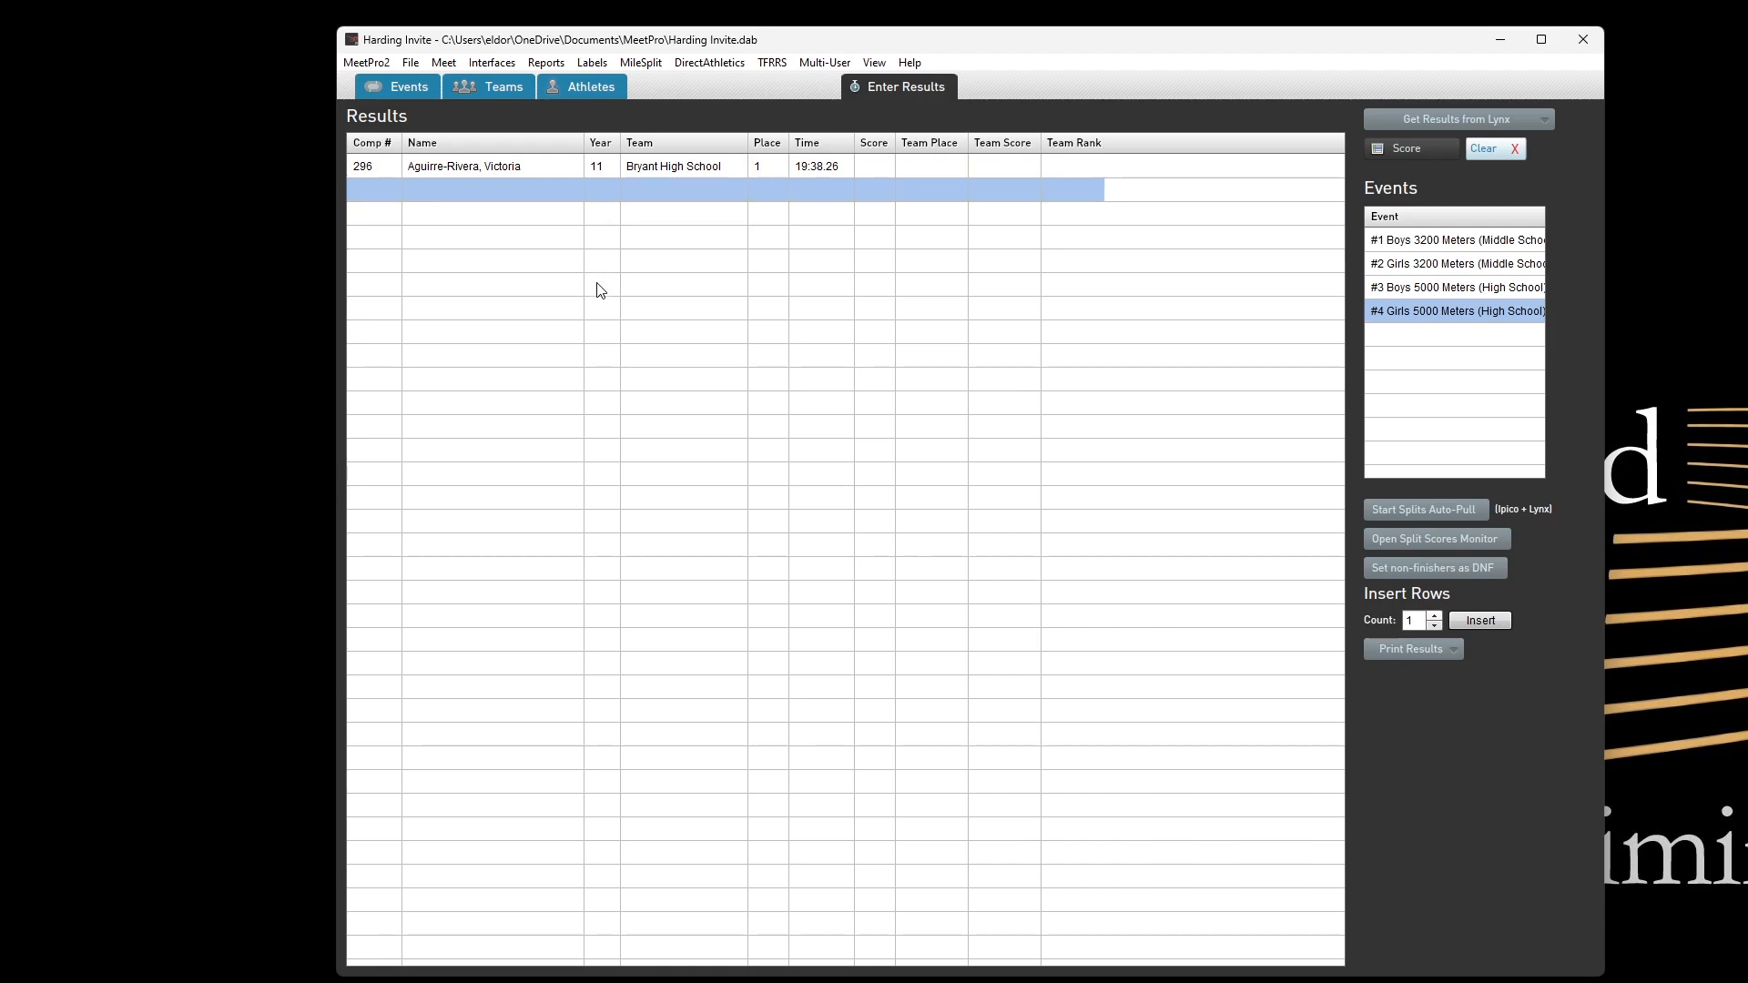
- Open the setup for publishing HTML reports to a local directory
{"action": "left_click", "coordinate": [485, 64]}
{"action": "mouse_move", "coordinate": [525, 300]}
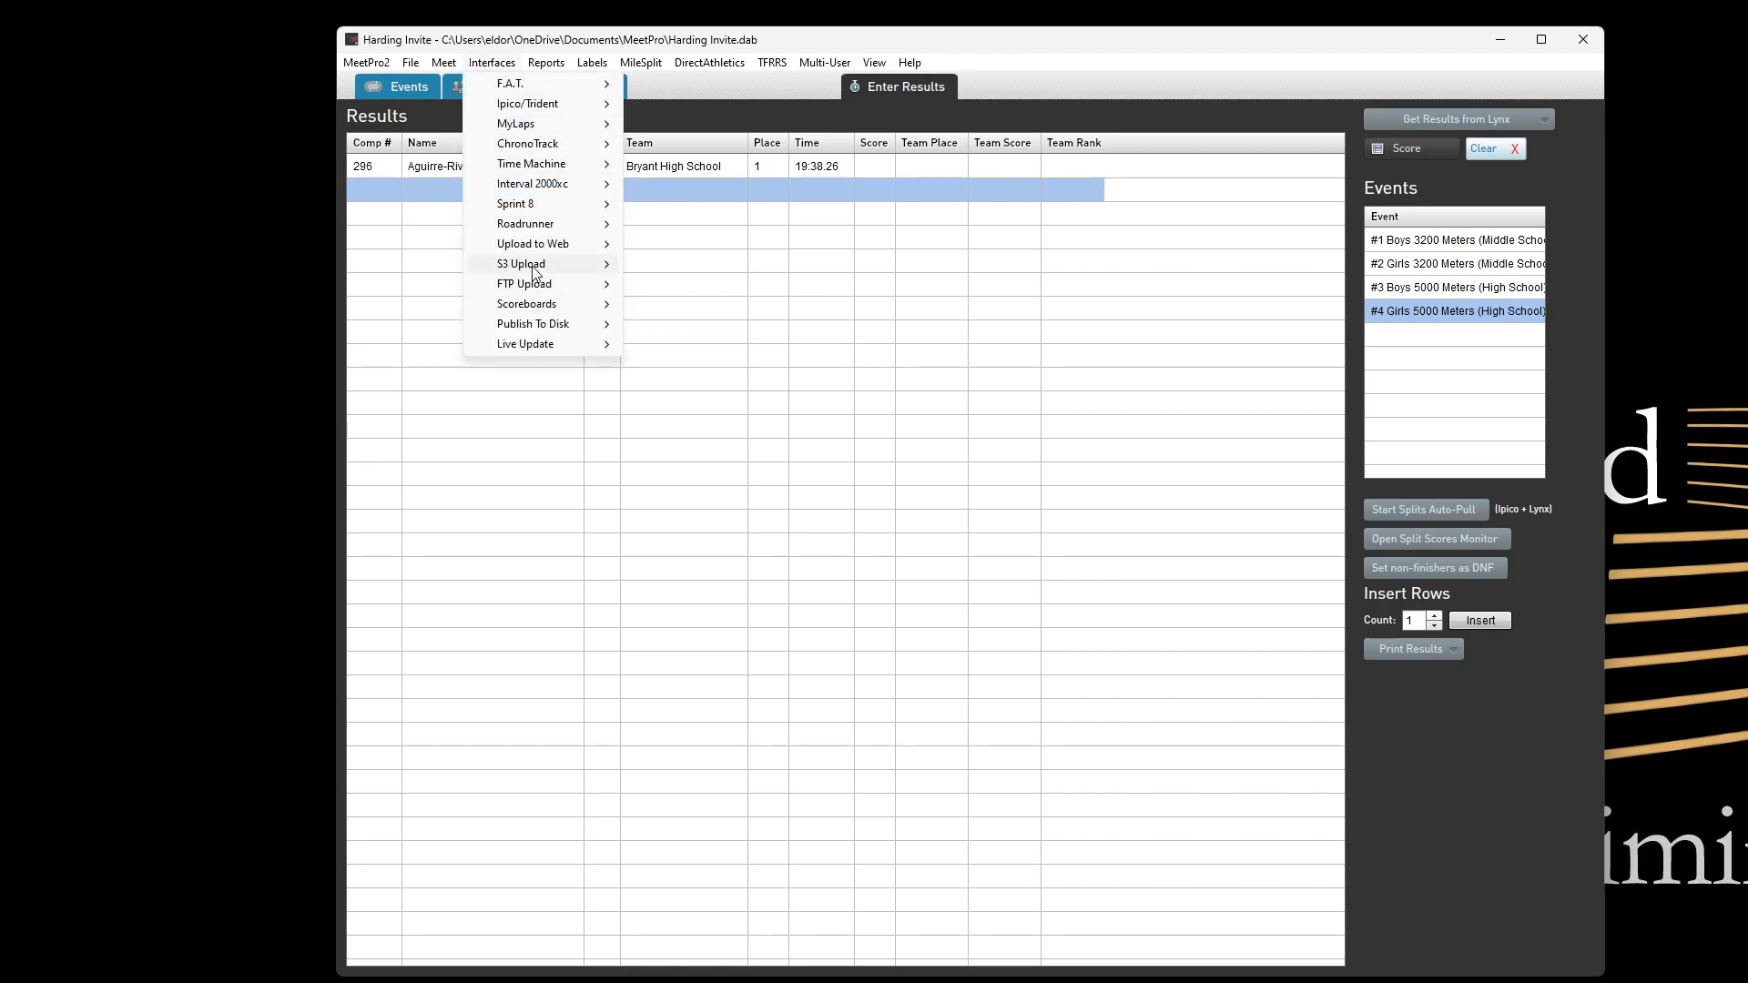
{"action": "mouse_move", "coordinate": [535, 271]}
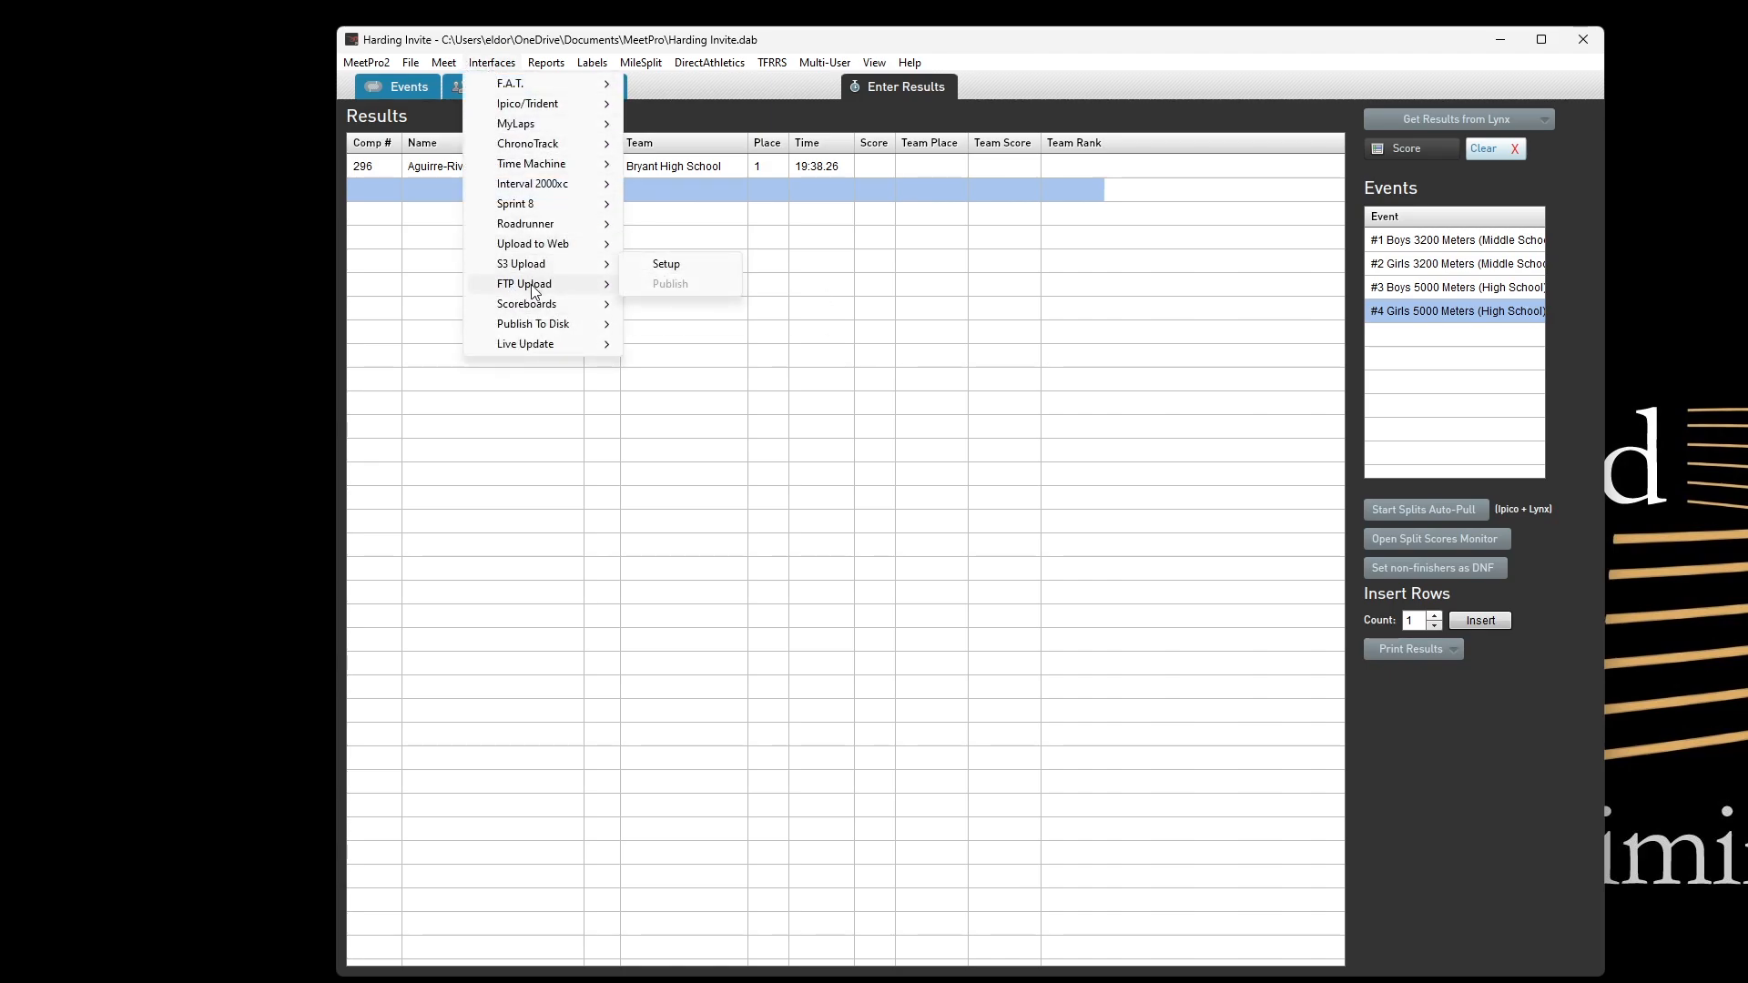
{"action": "mouse_move", "coordinate": [537, 330]}
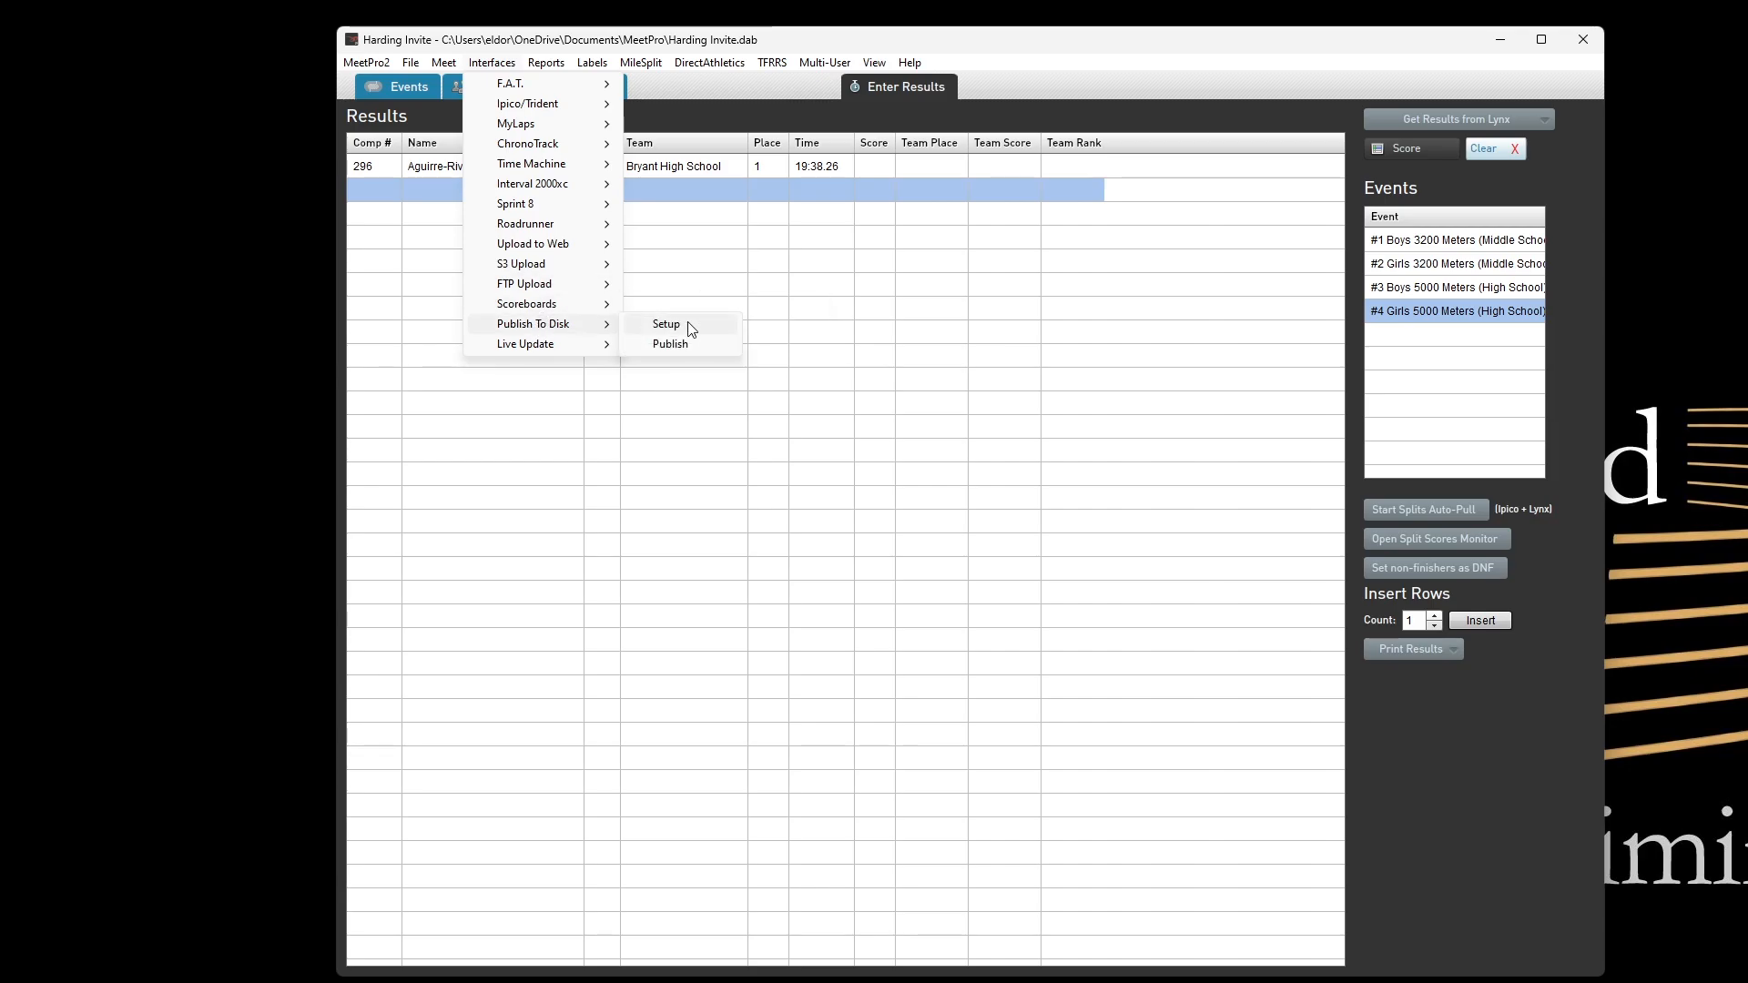
{"action": "left_click", "coordinate": [690, 329]}
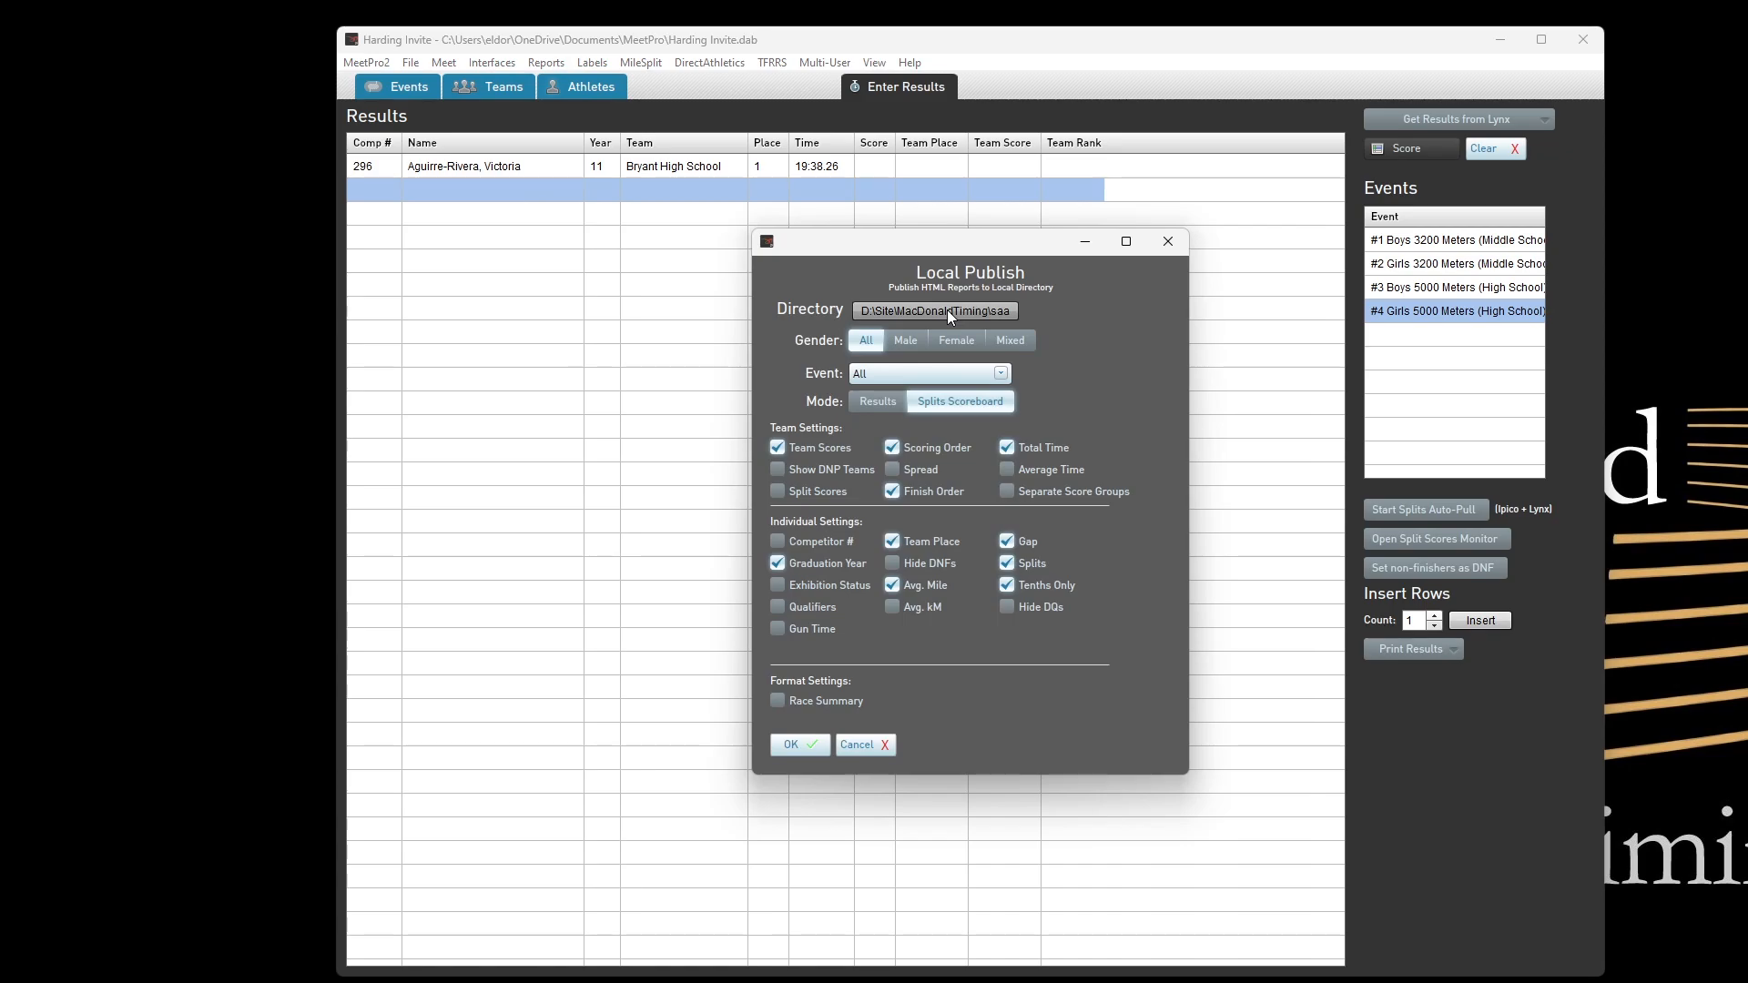
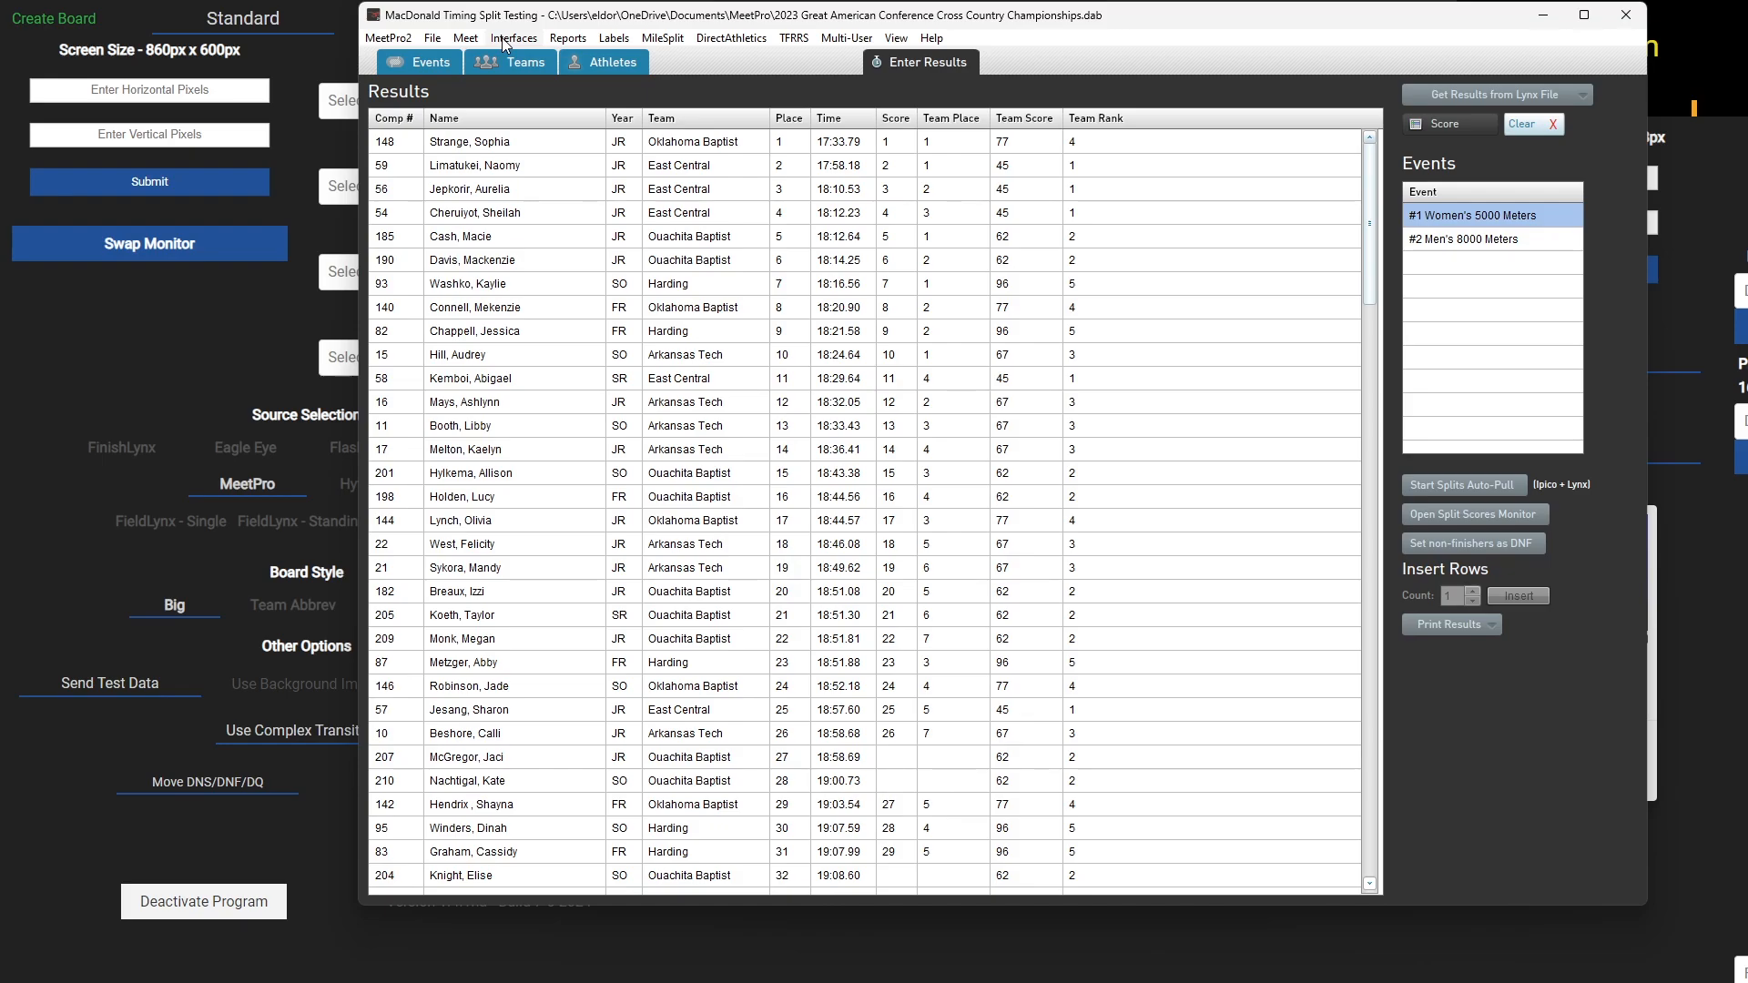
- Open the ResulTV scoreboard setup, create the board in the separate scoreboard display program, and return to the setup
{"action": "mouse_move", "coordinate": [556, 279]}
{"action": "left_click", "coordinate": [702, 326]}
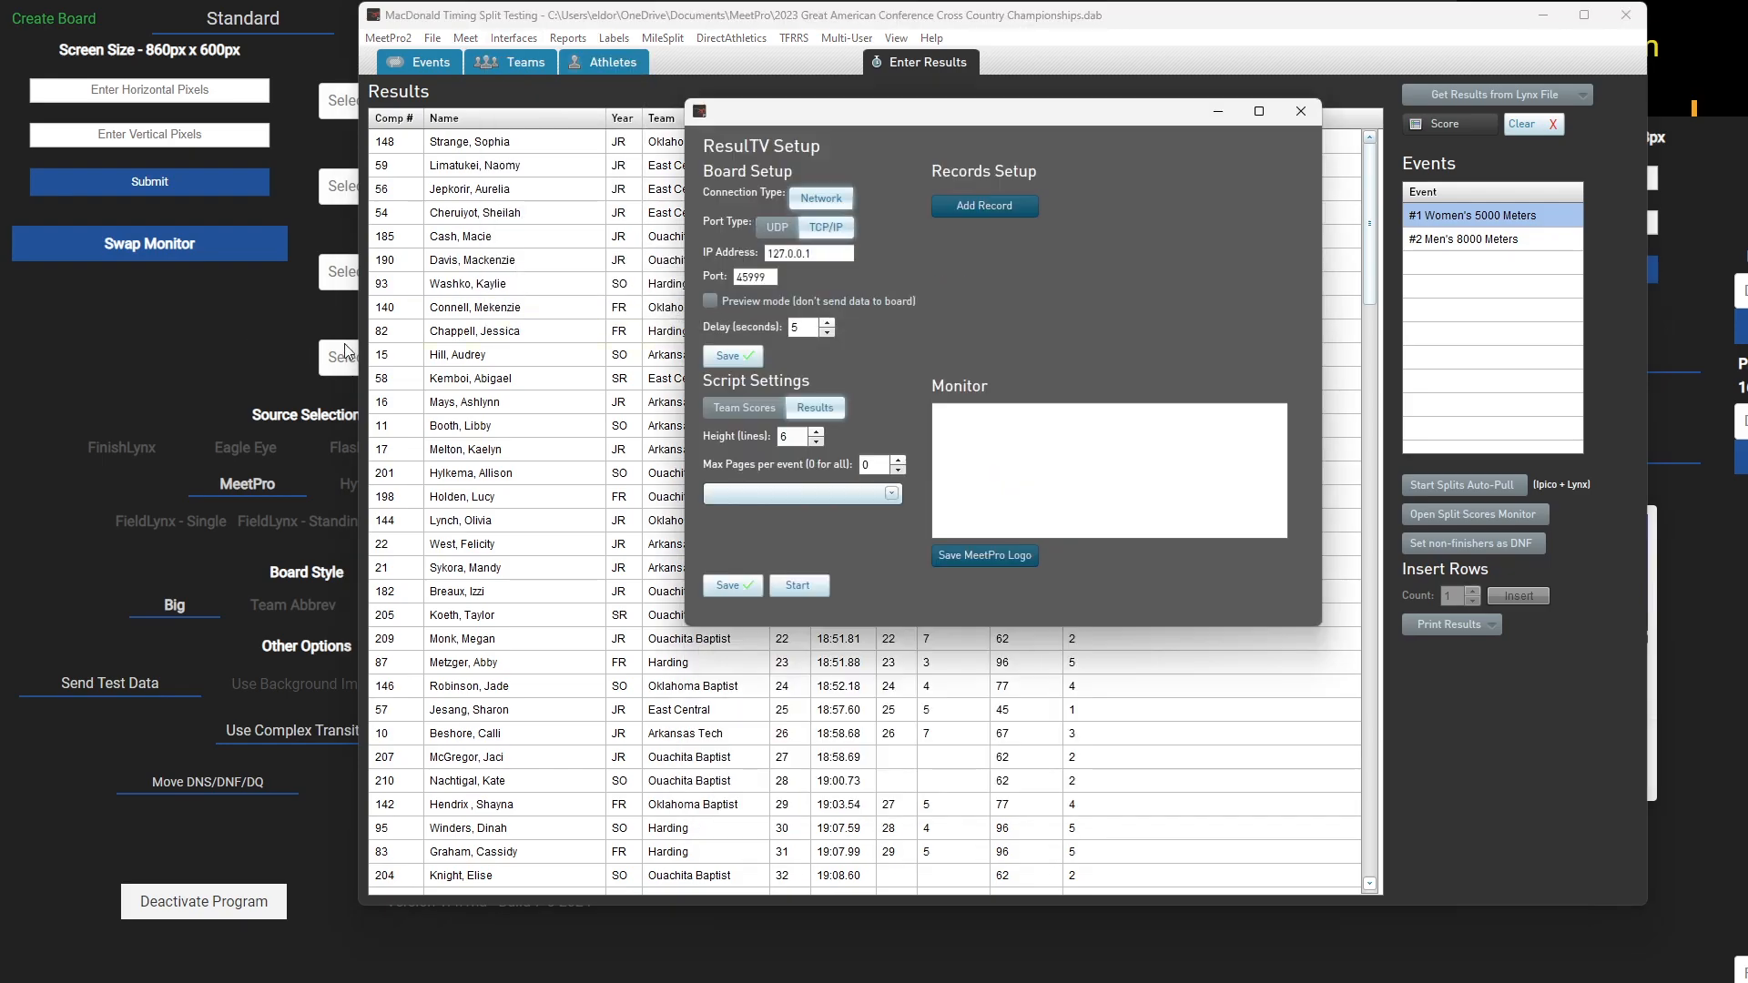
{"action": "left_click", "coordinate": [117, 346]}
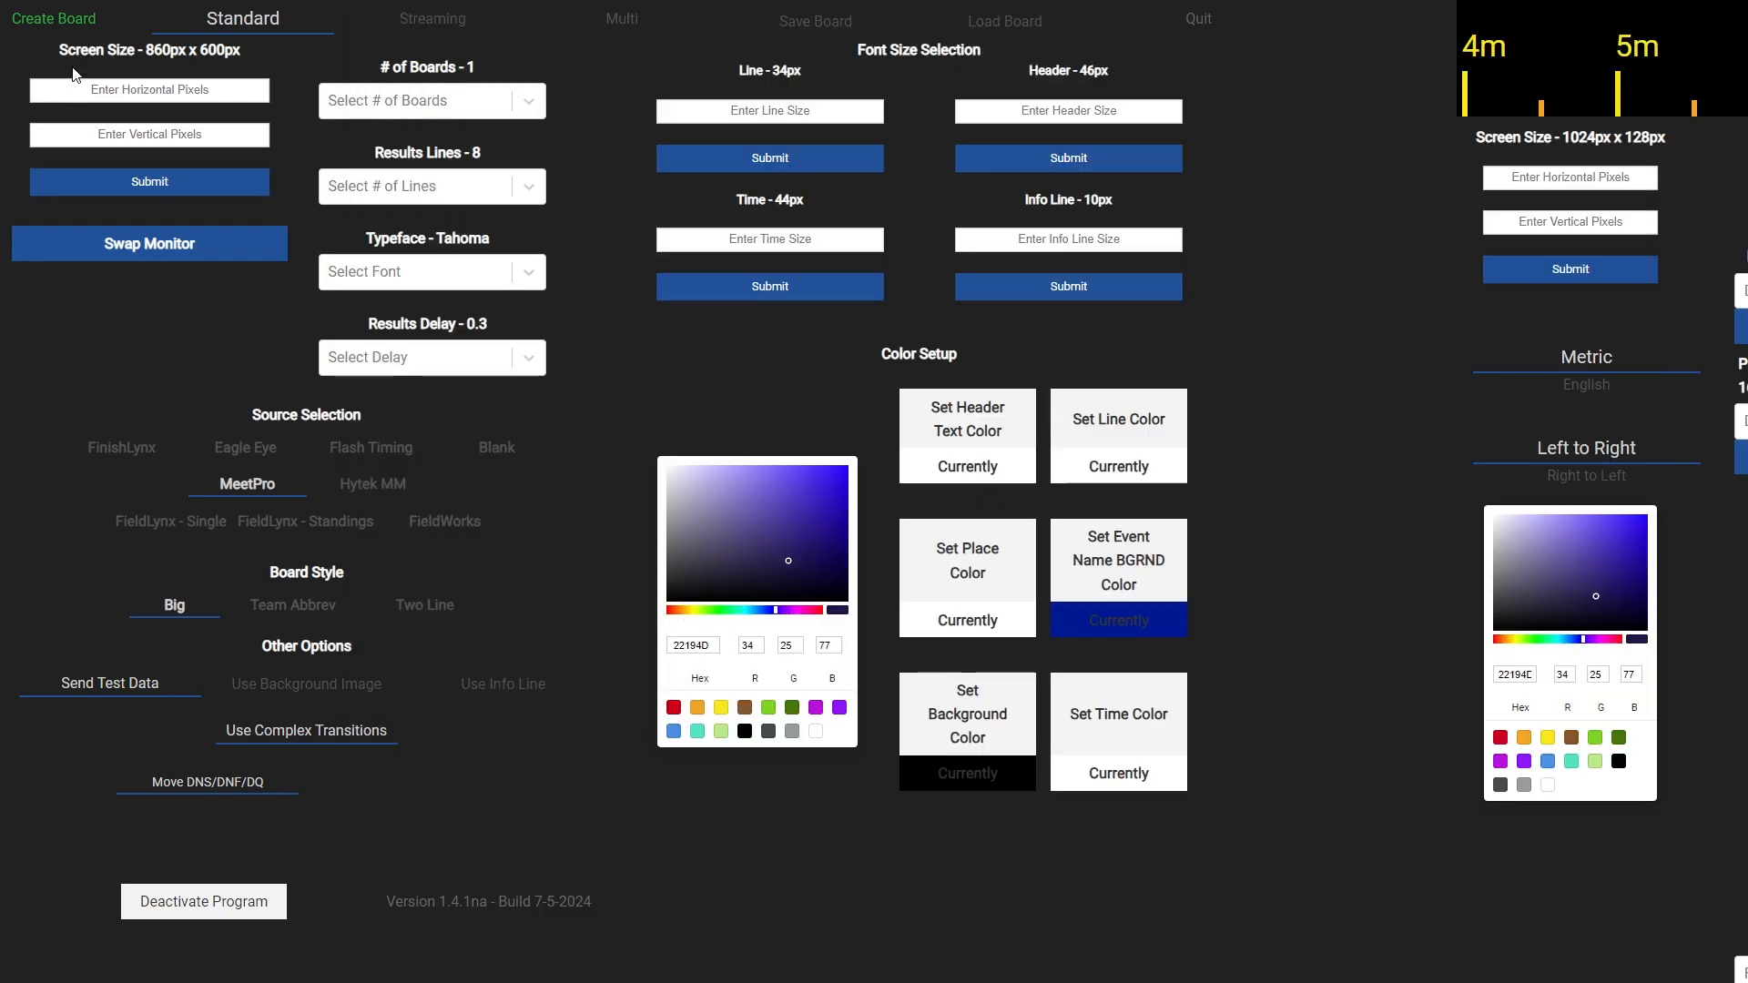
{"action": "left_click", "coordinate": [62, 21]}
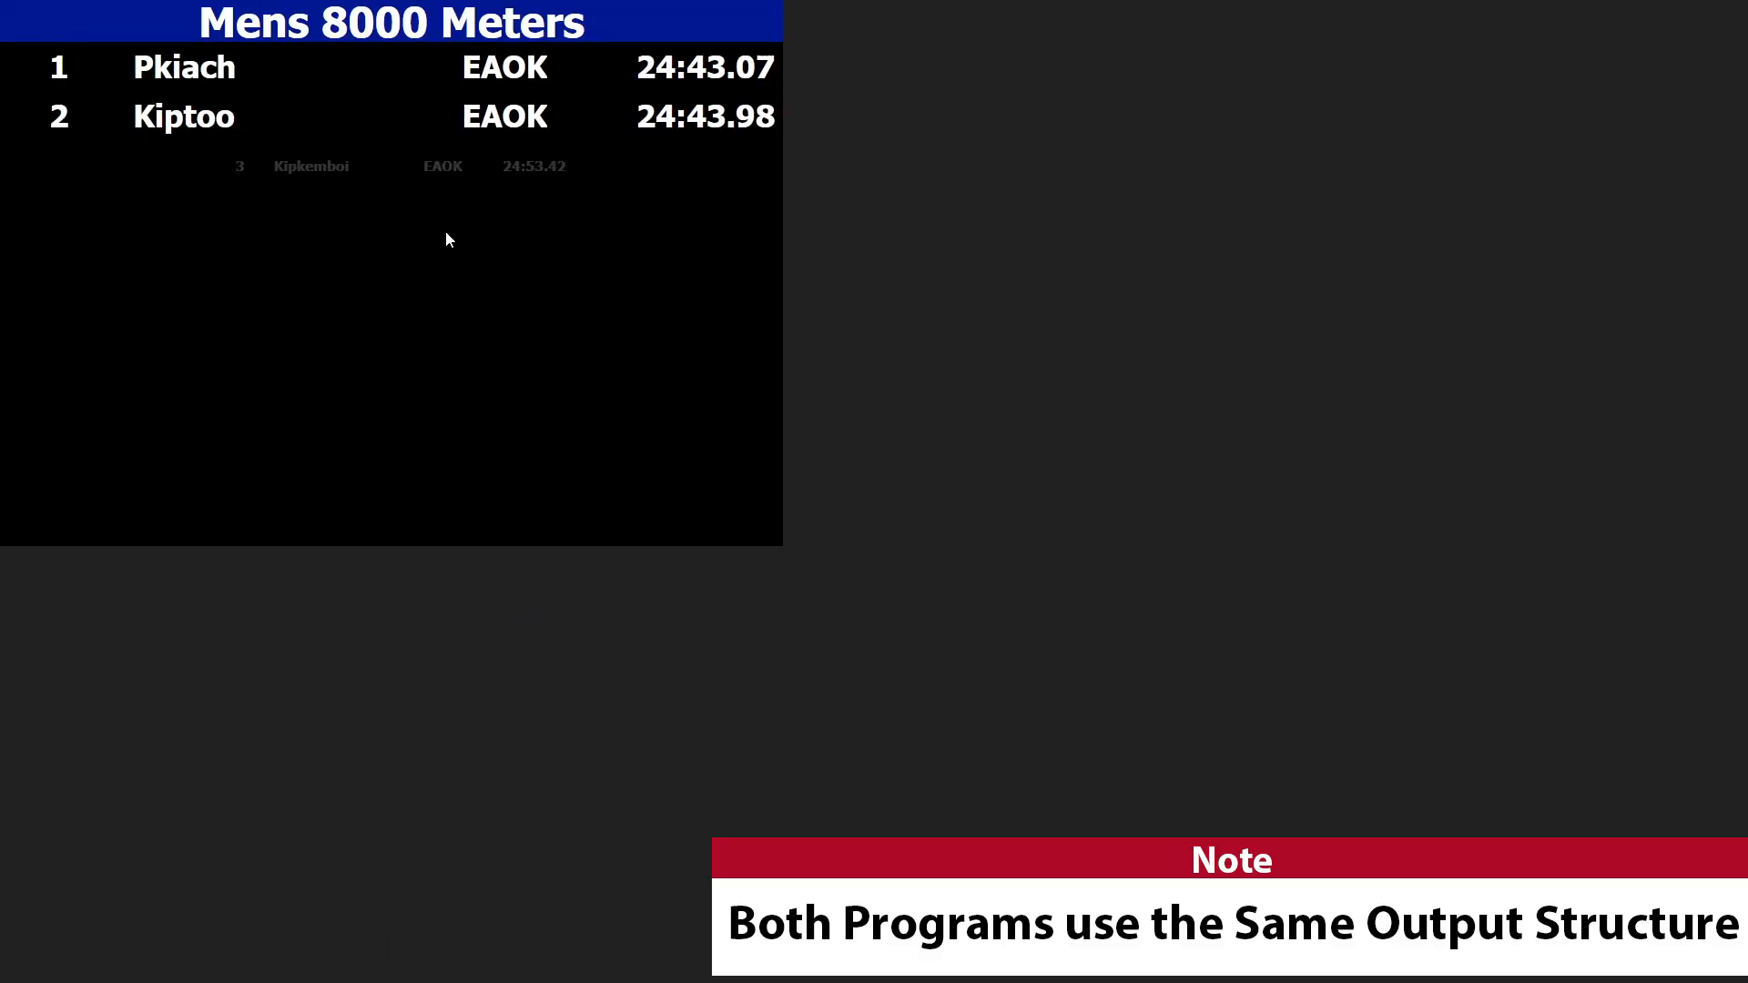
{"action": "key", "text": "alt+Tab"}
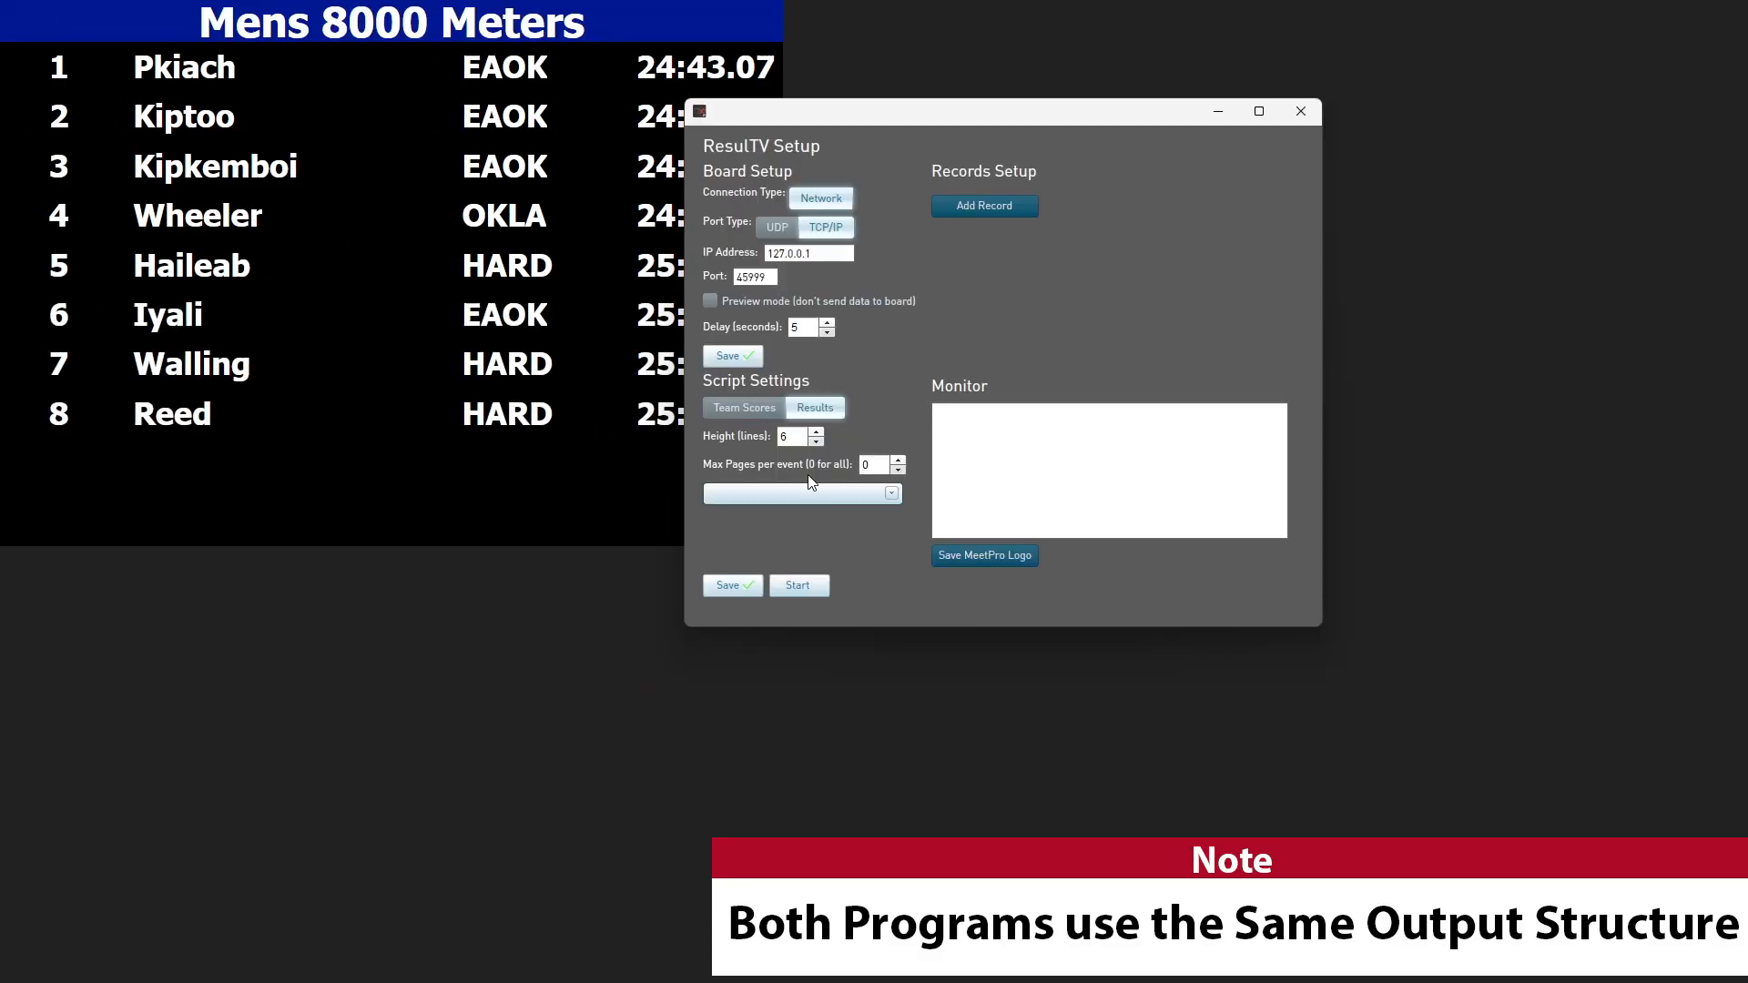
- Set the ResulTV script to 8 lines with the Men's 8000 Meters finish, save it, and start sending results
{"action": "double_click", "coordinate": [817, 432]}
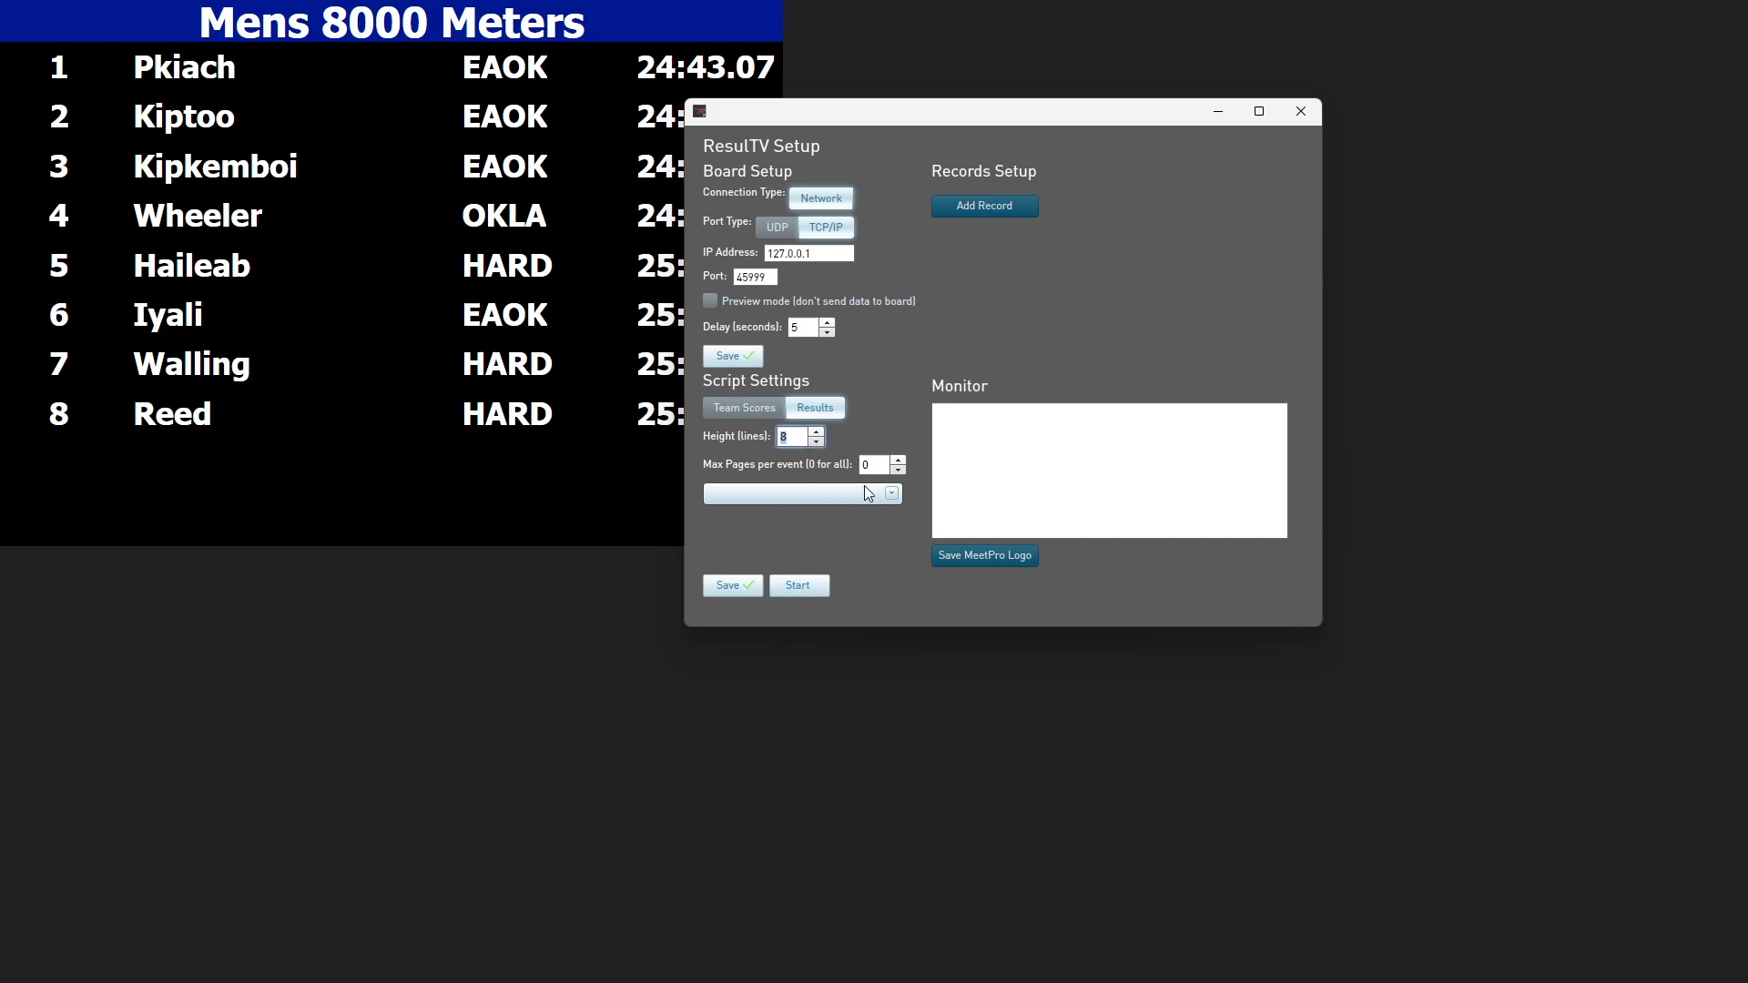
{"action": "left_click", "coordinate": [892, 493]}
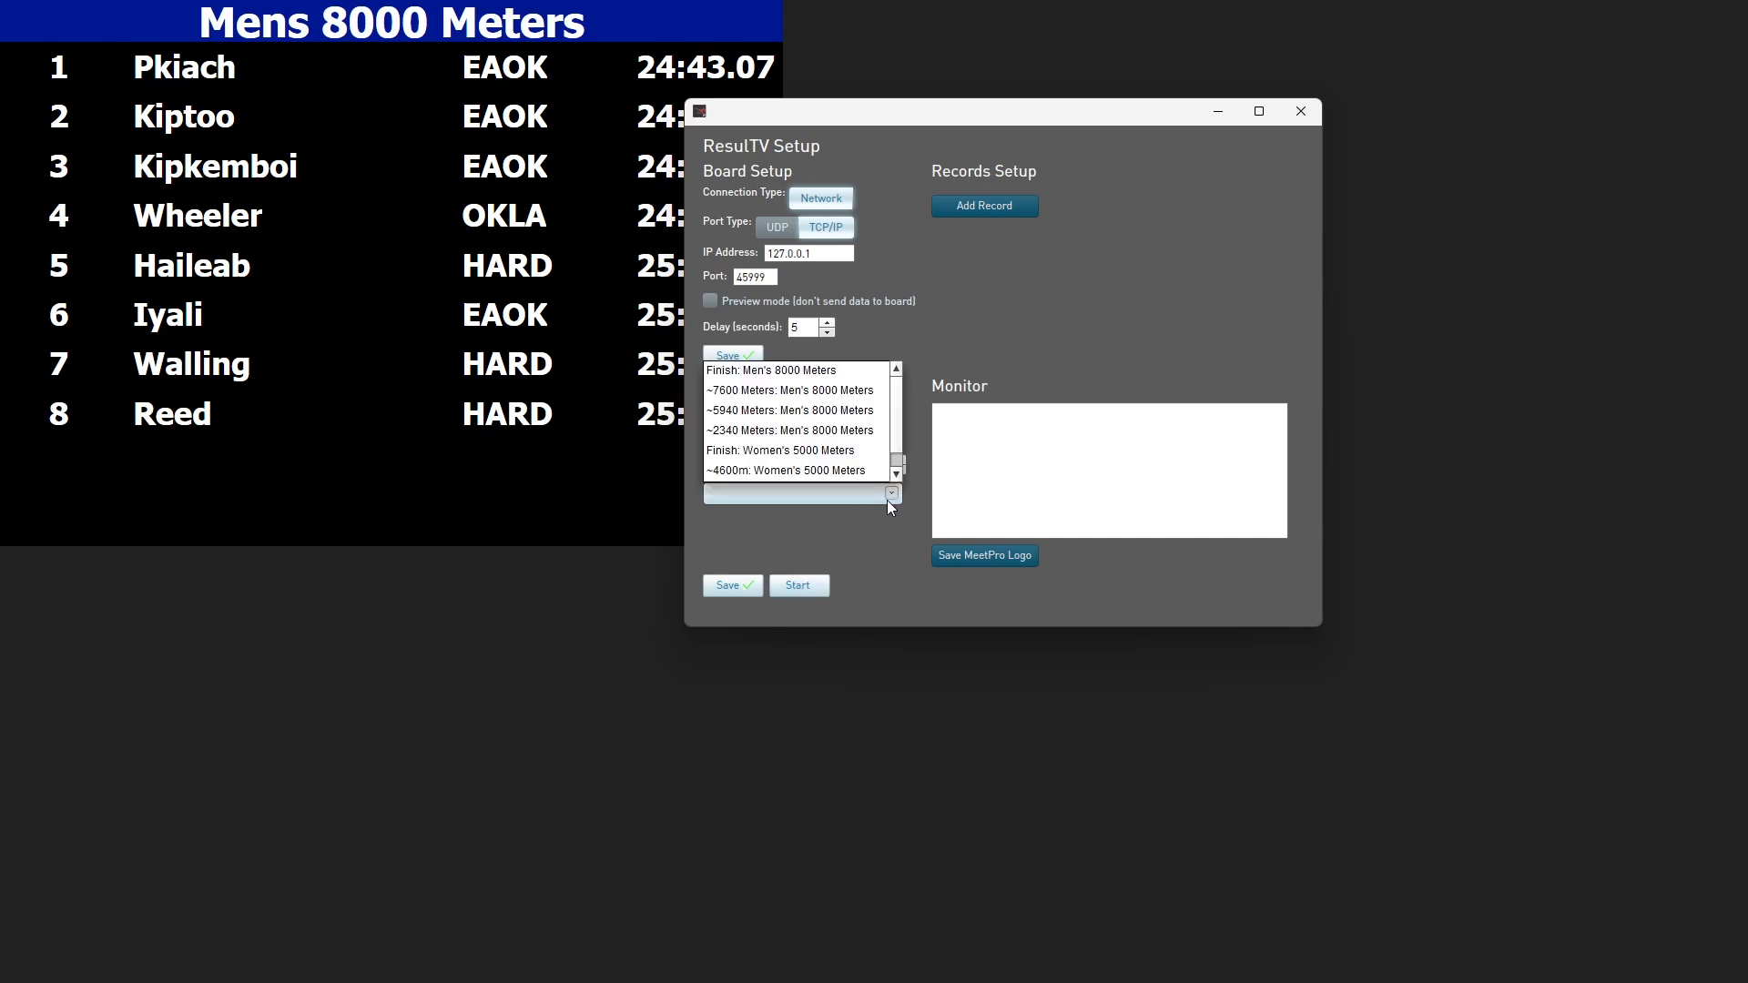
{"action": "left_click", "coordinate": [758, 372]}
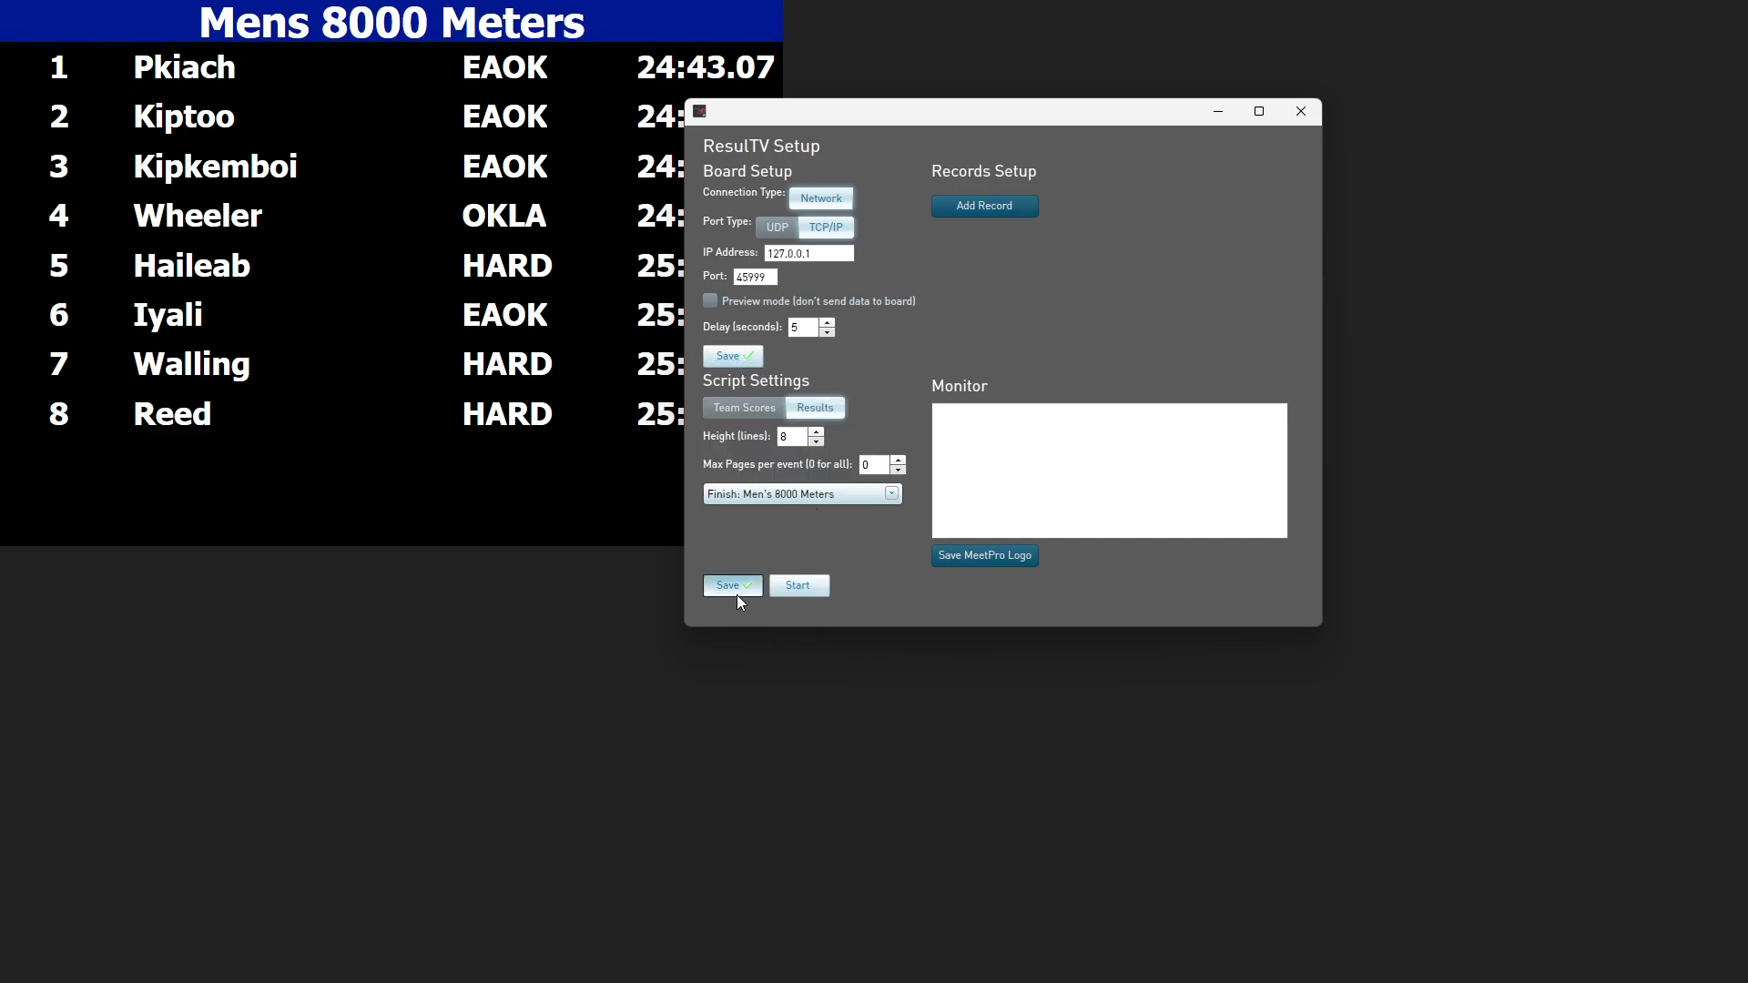
{"action": "left_click", "coordinate": [784, 588]}
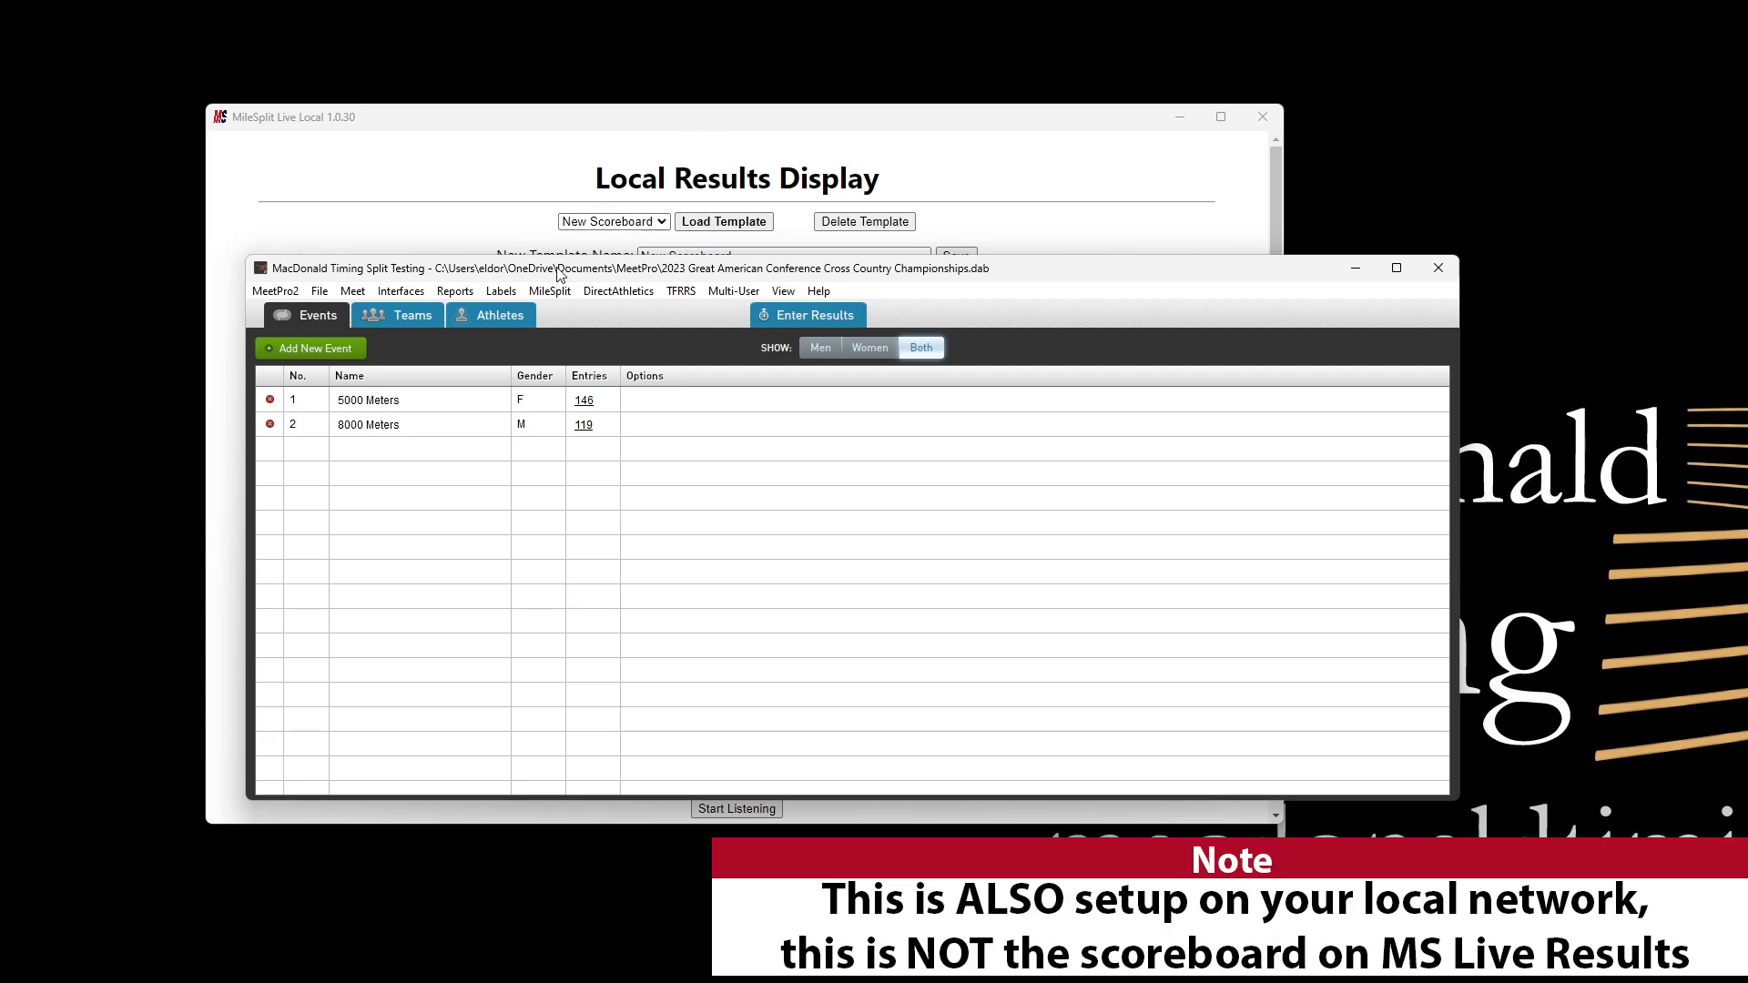
- Open the ResulTV scoreboard setup and place its window clear of the other windows
{"action": "left_click", "coordinate": [426, 293]}
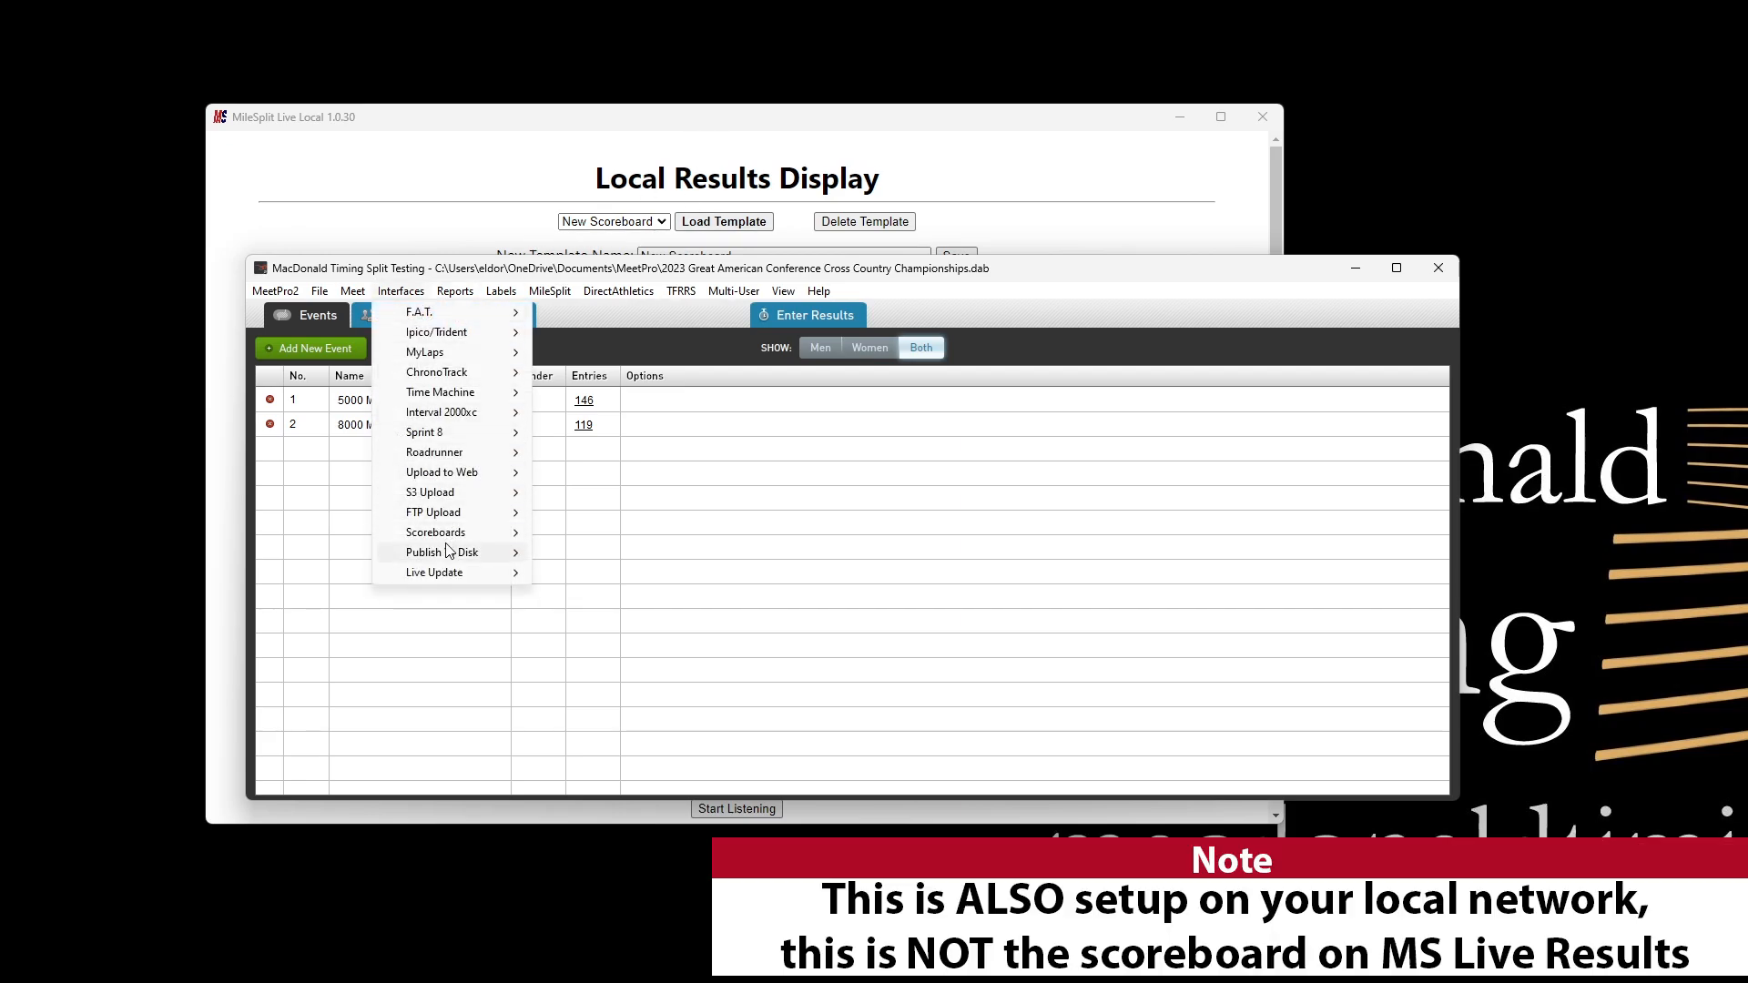
{"action": "mouse_move", "coordinate": [473, 535]}
{"action": "left_click", "coordinate": [582, 572]}
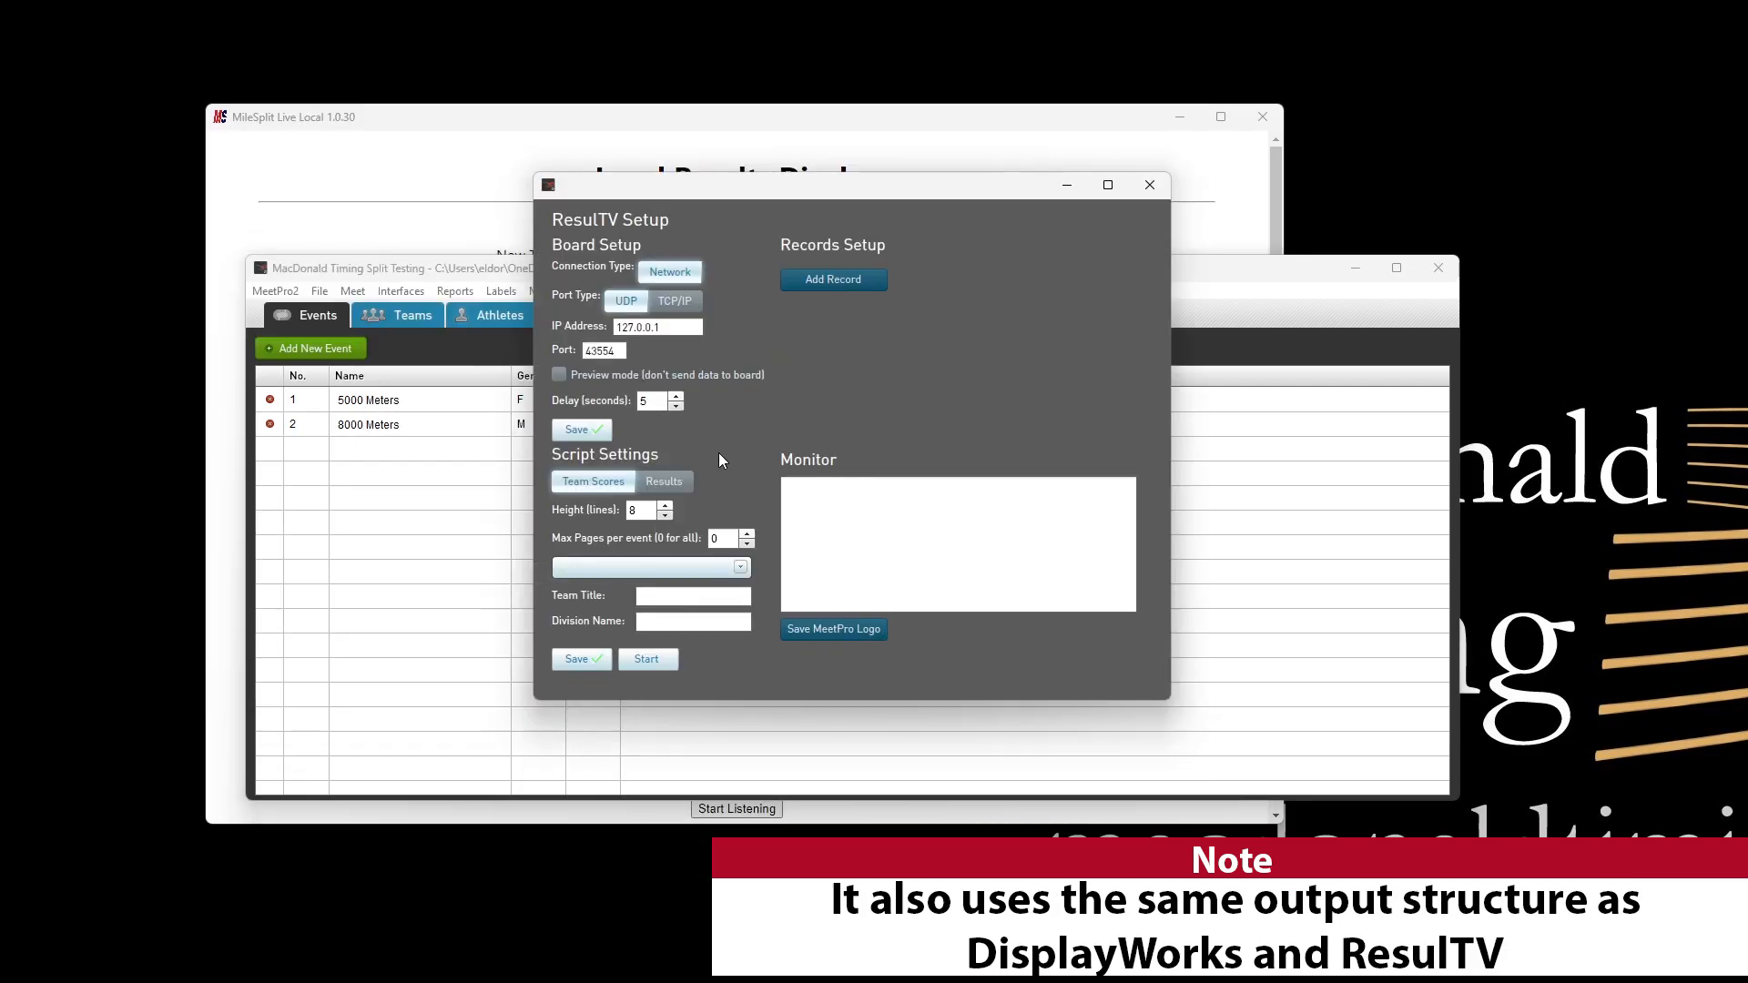
{"action": "left_click_drag", "start_coordinate": [725, 197], "coordinate": [258, 269]}
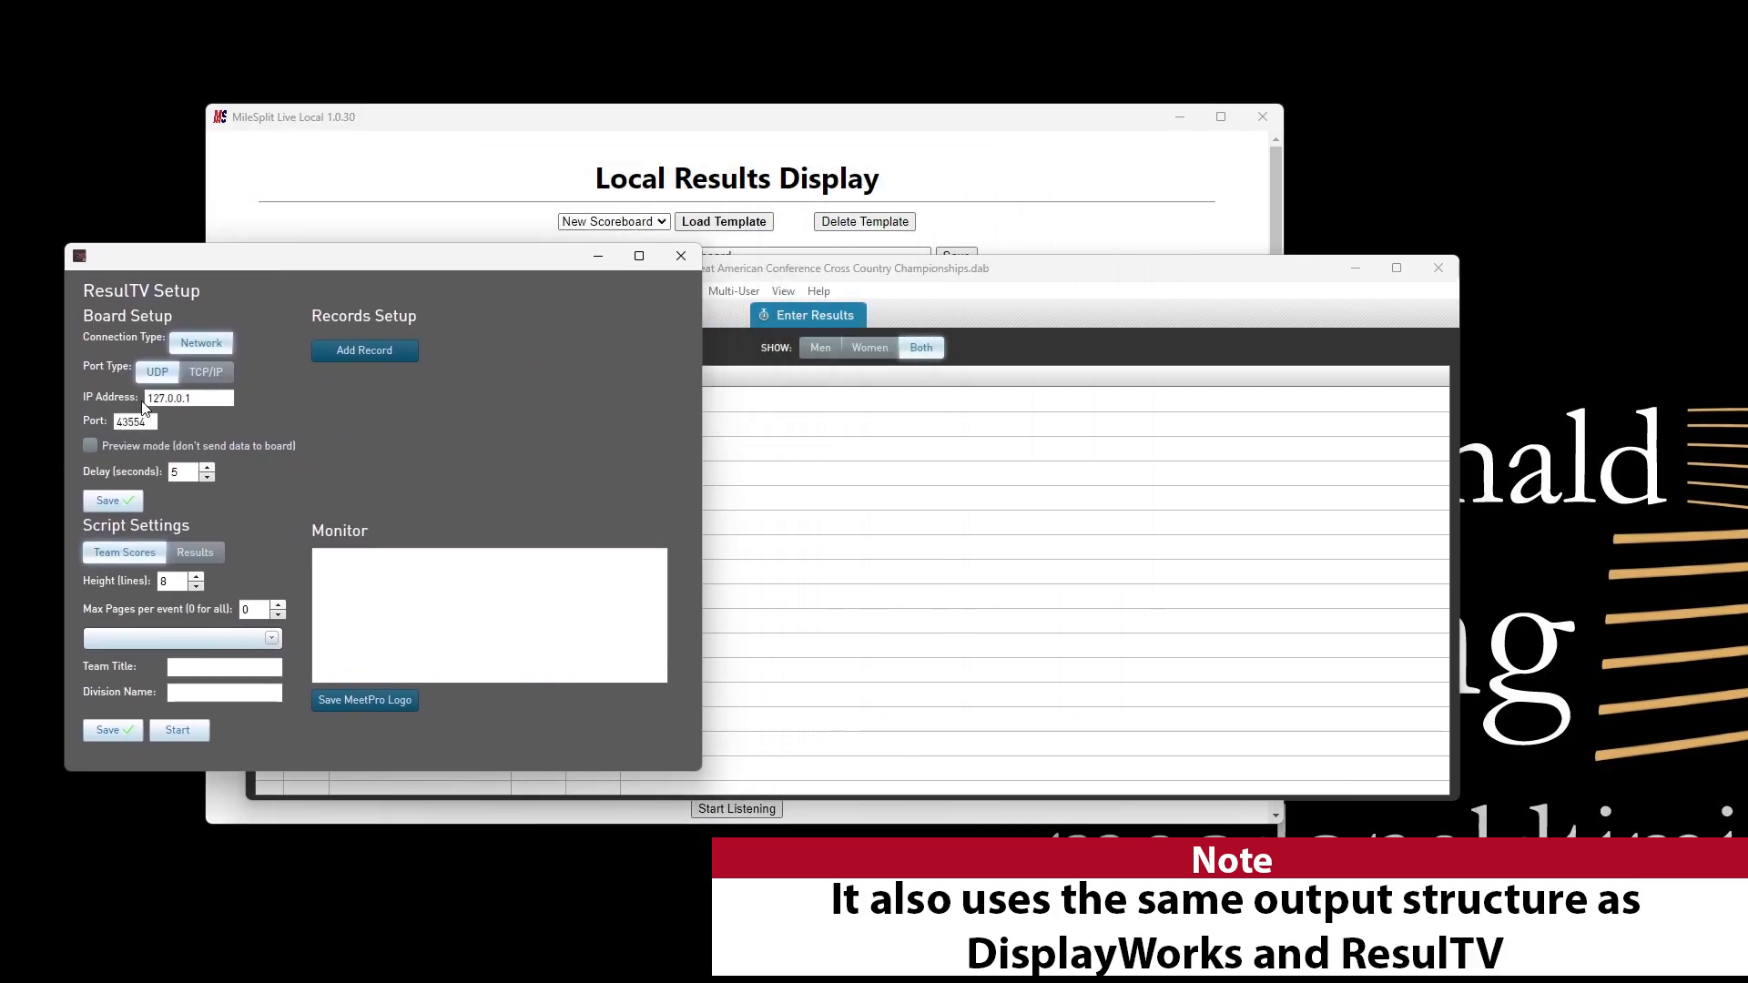
- Switch to MileSplit Live Local, select the 127.0.0.1 loopback address, start listening, and start the Hytek Results display
{"action": "left_click_drag", "start_coordinate": [464, 123], "coordinate": [493, 124]}
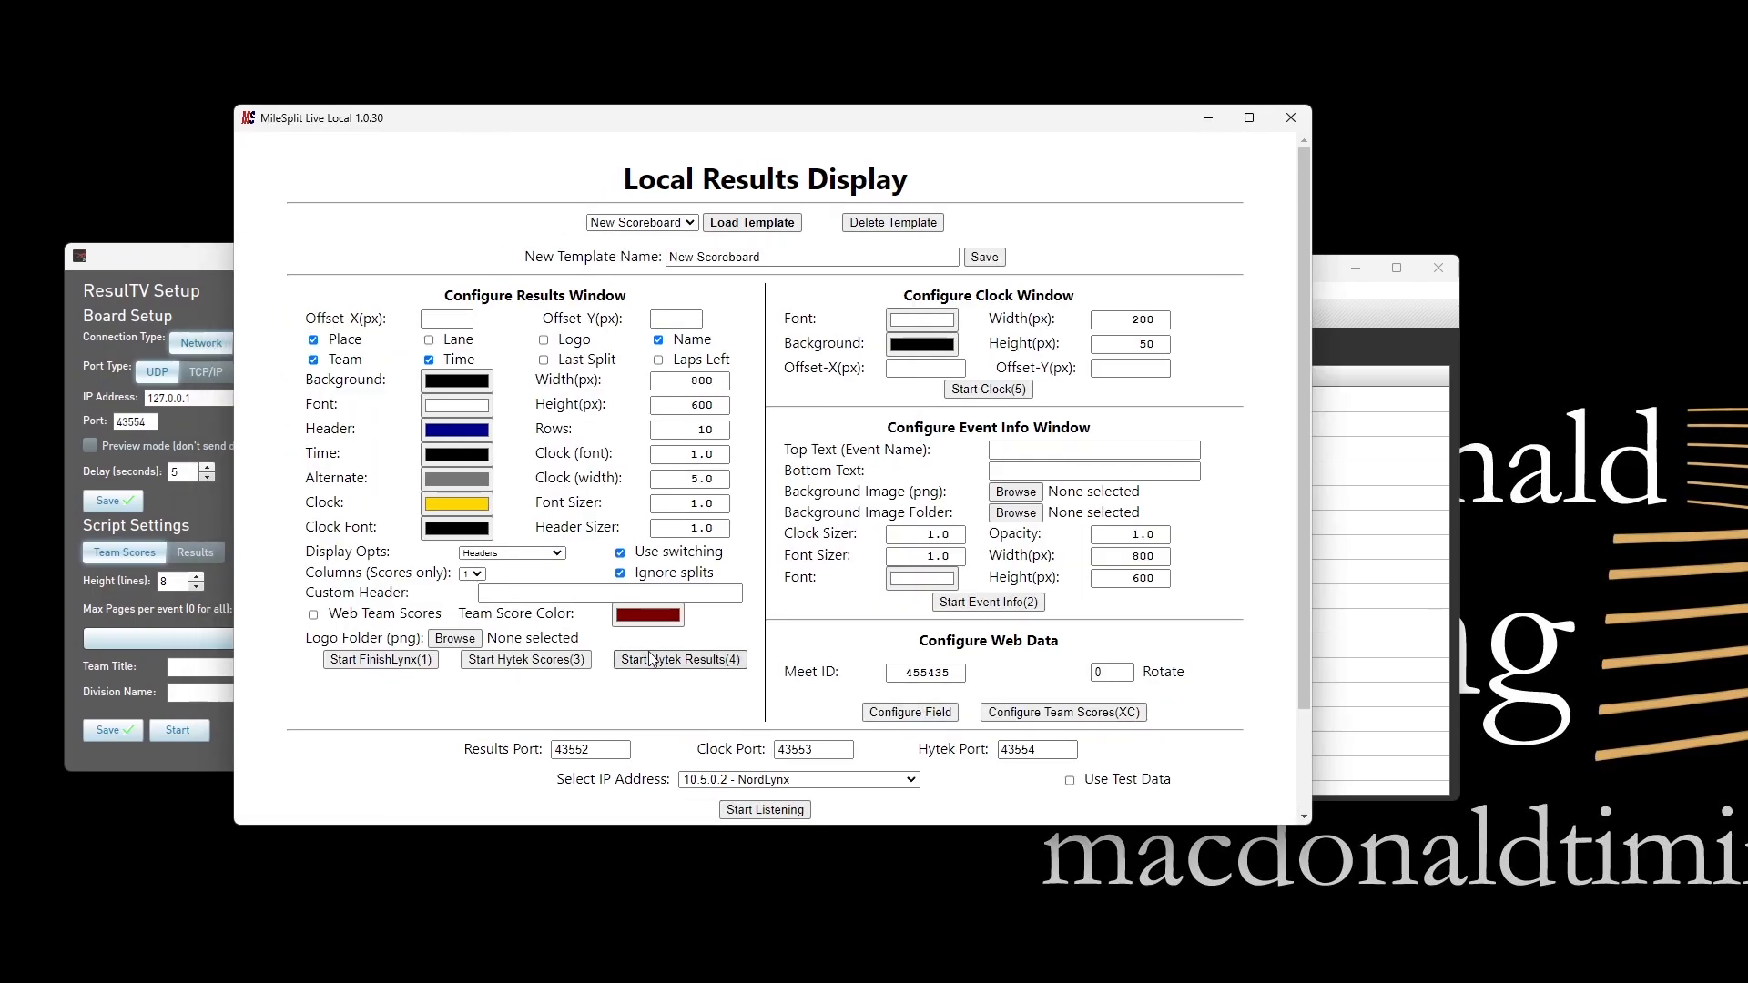
{"action": "left_click", "coordinate": [731, 779]}
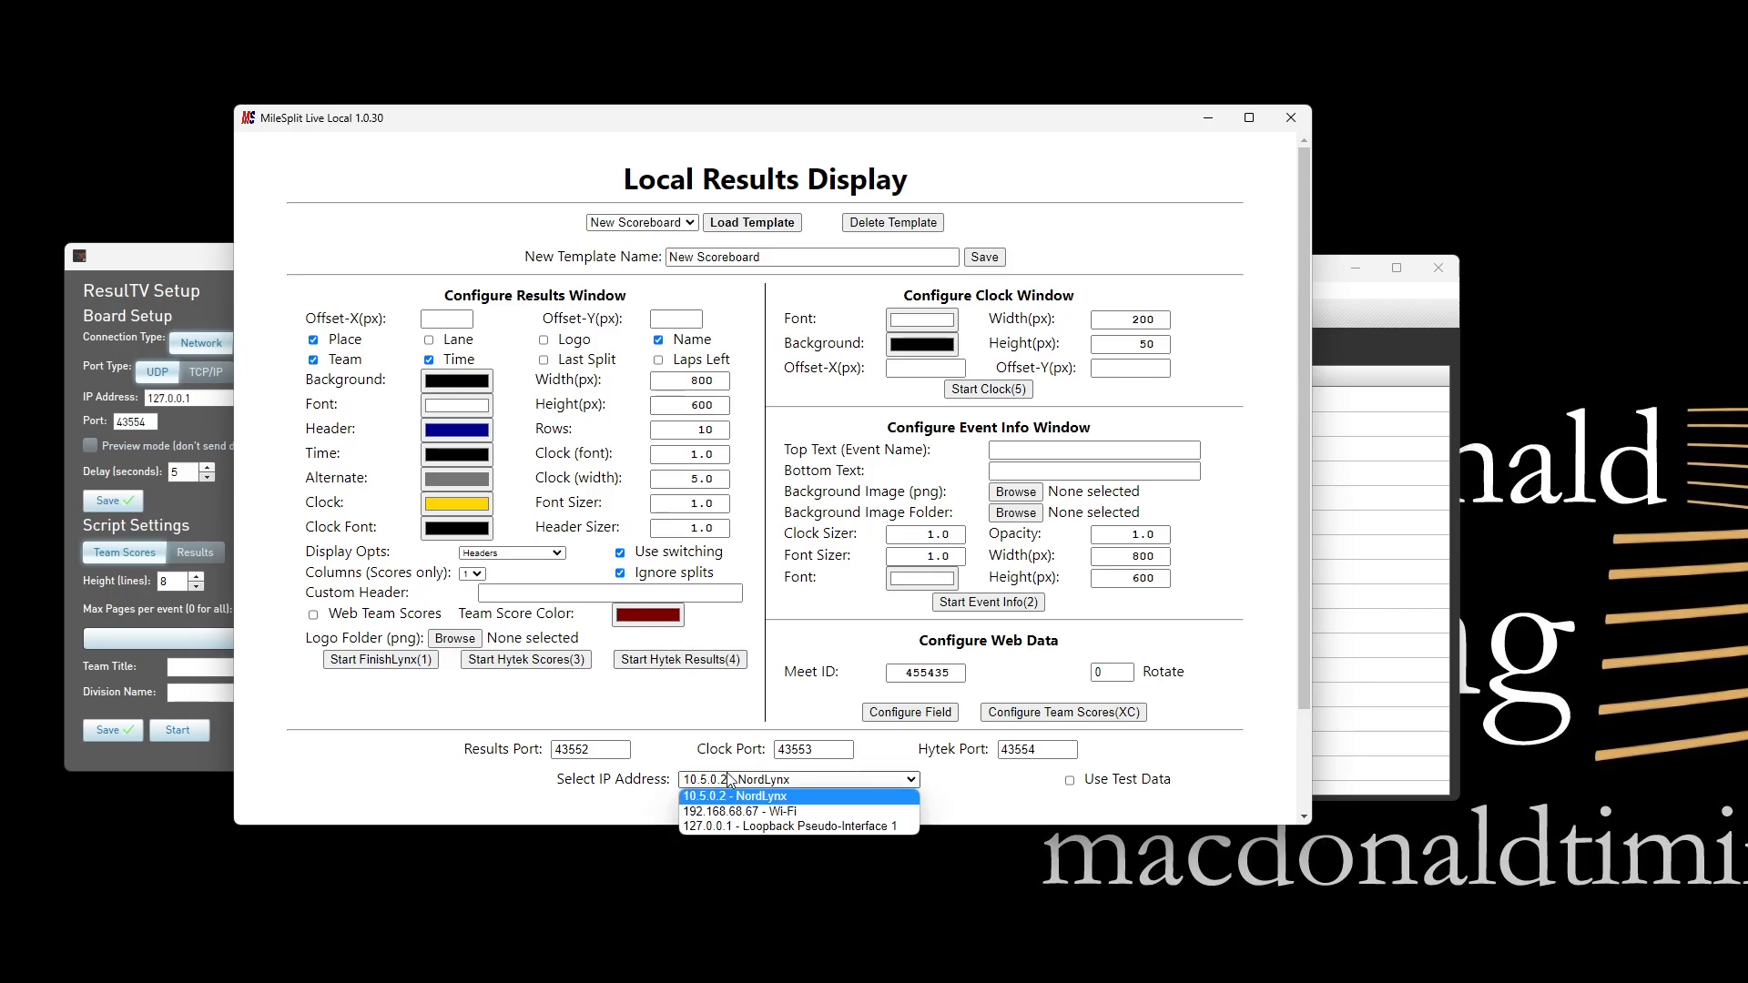
{"action": "left_click", "coordinate": [728, 825]}
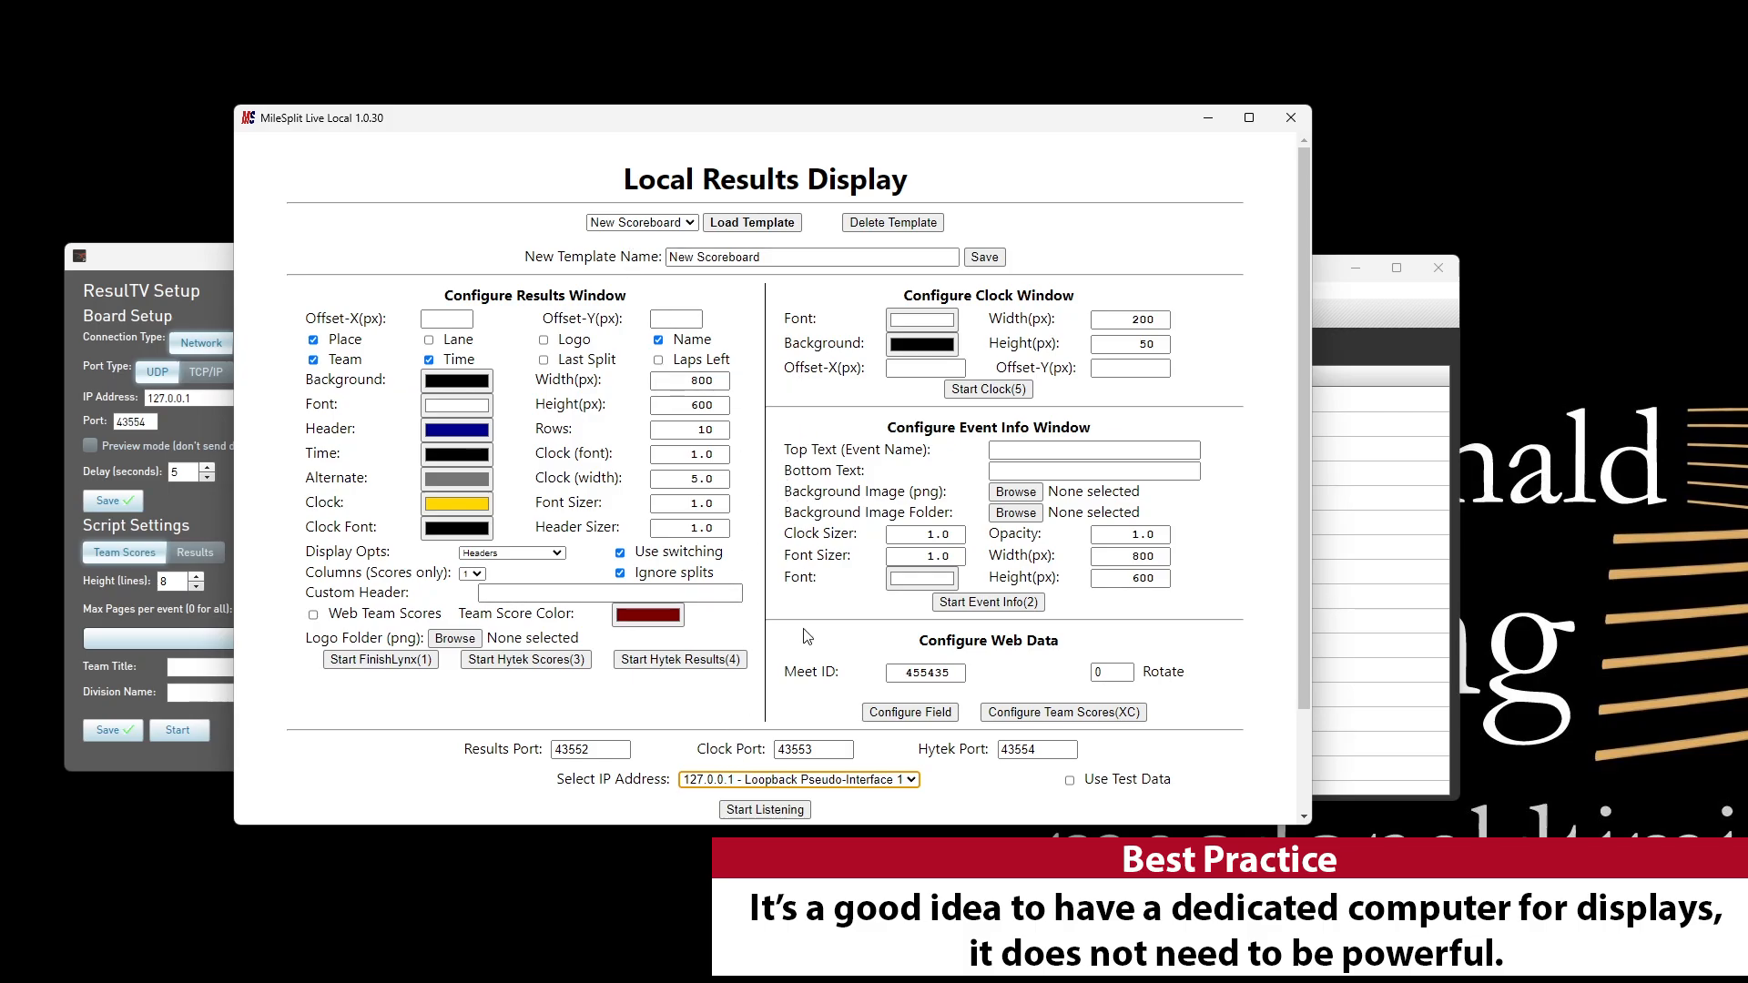
{"action": "left_click", "coordinate": [747, 810]}
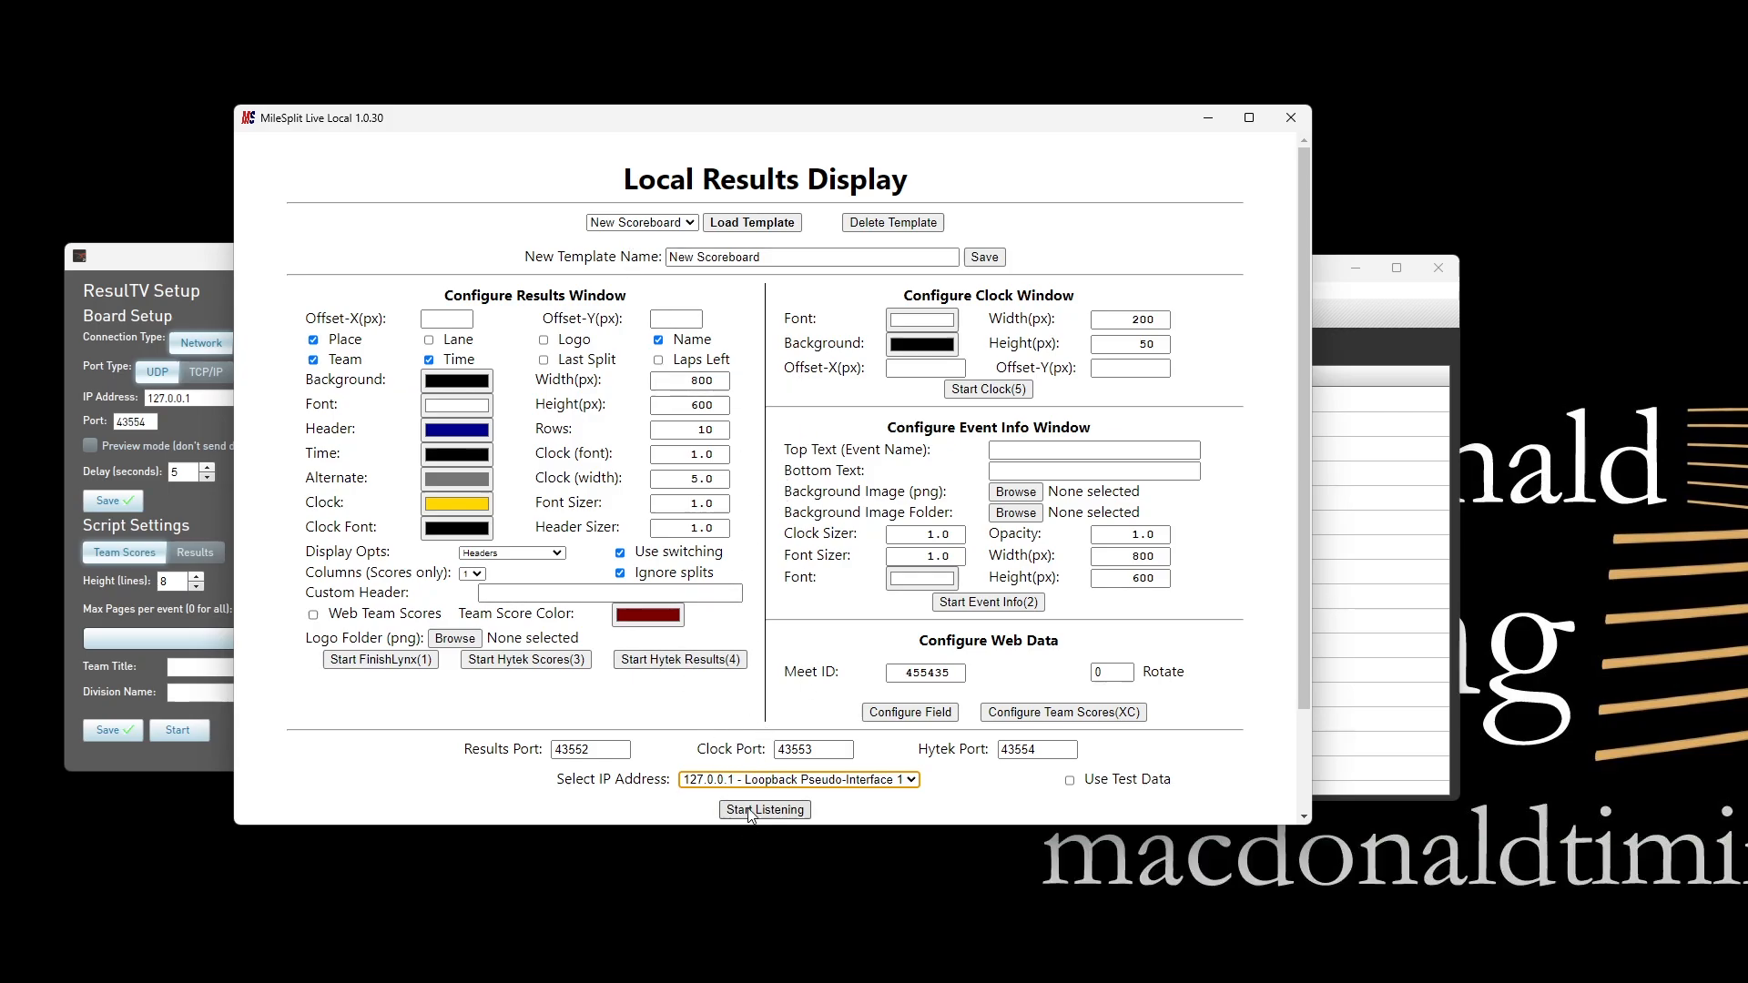
{"action": "left_click", "coordinate": [684, 662]}
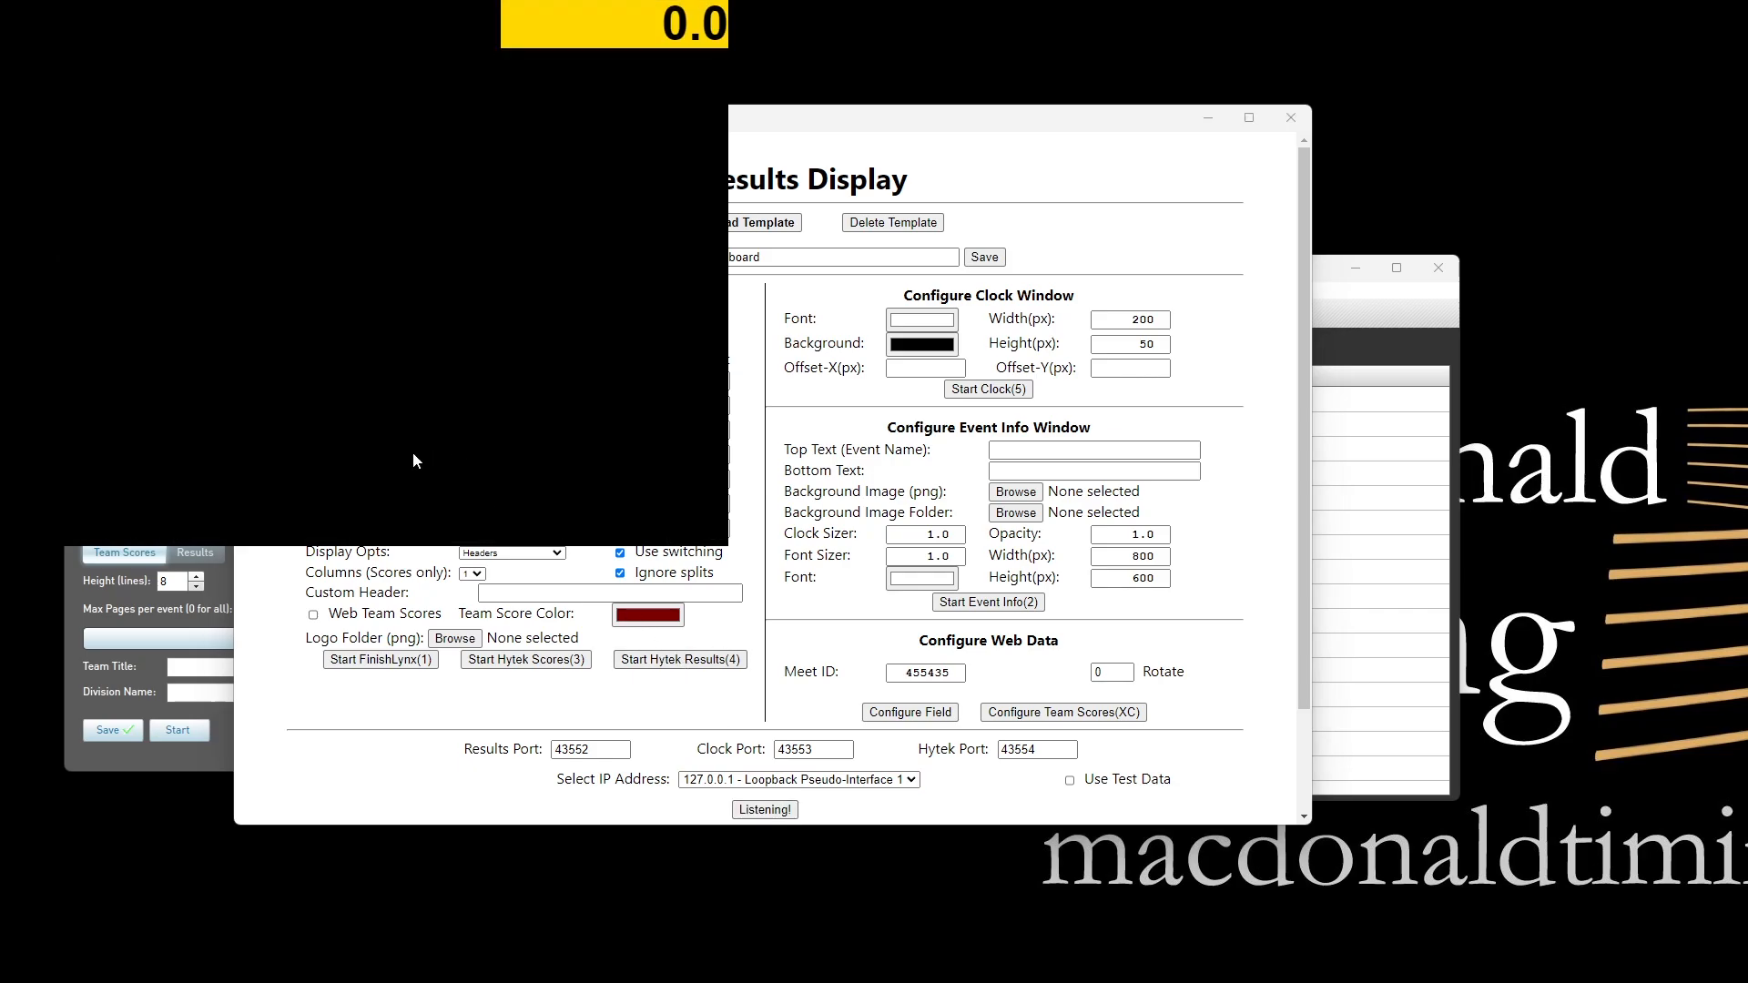
- In the ResulTV setup, choose the Men's 8000 Meters finish for the Team Scores script and start sending it
{"action": "left_click", "coordinate": [100, 593]}
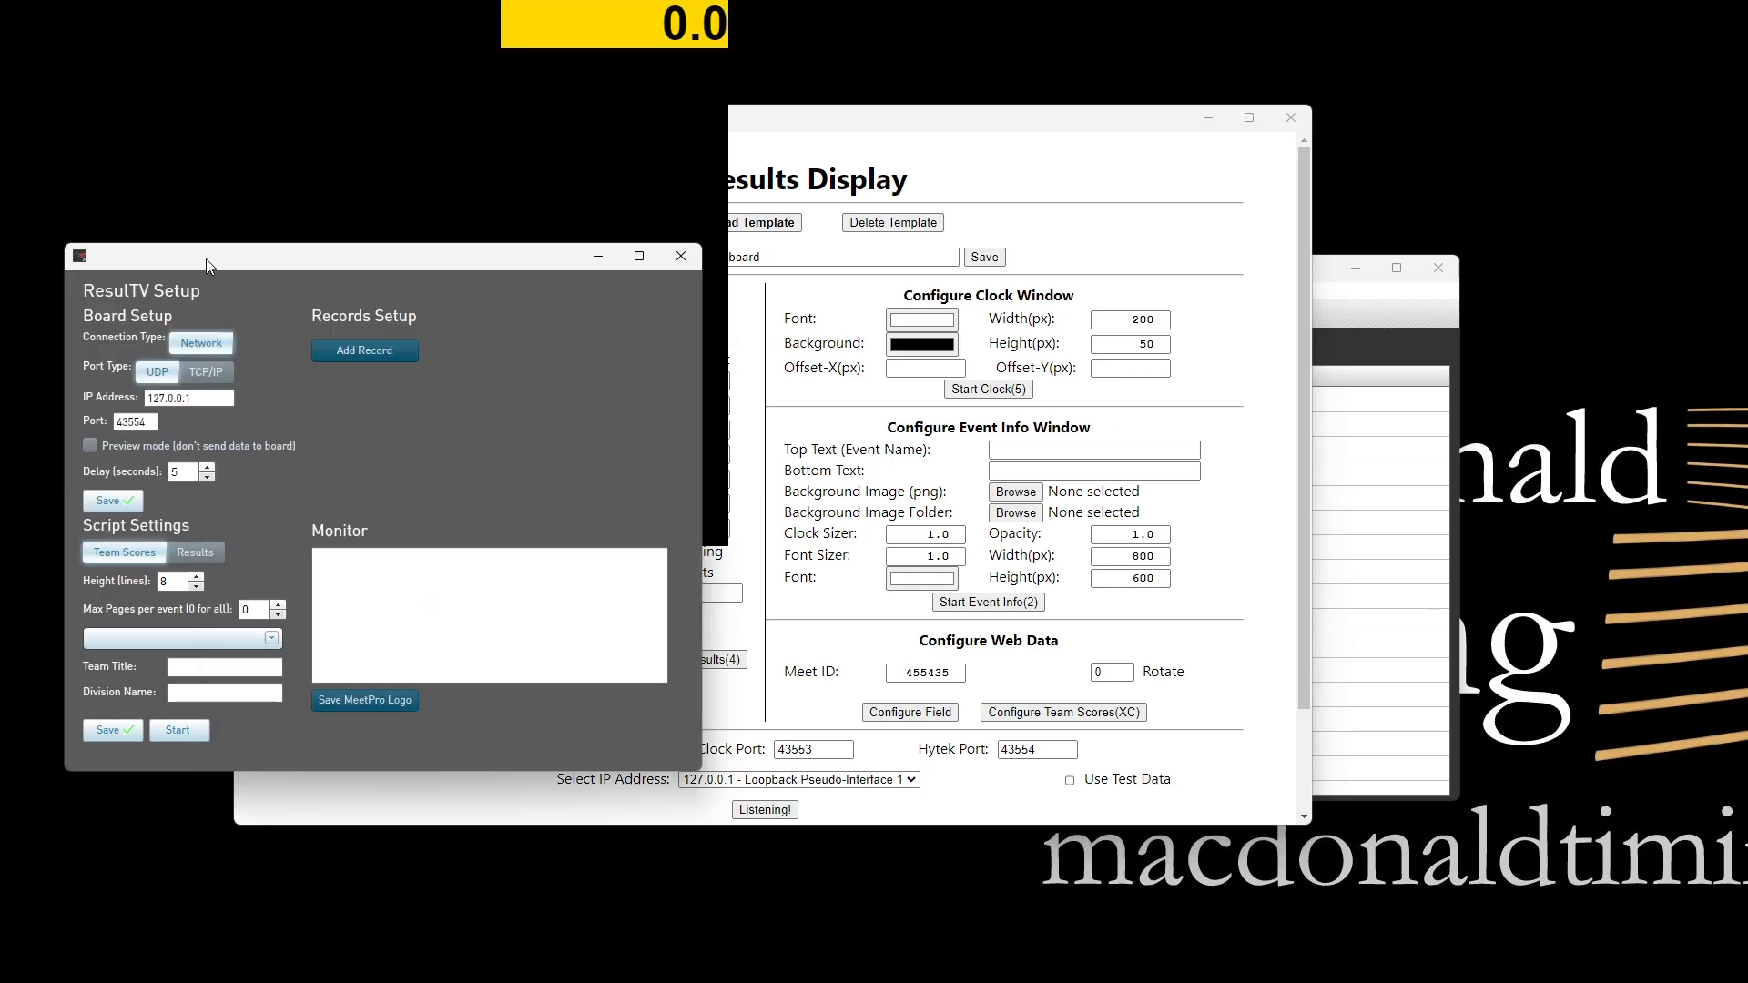
{"action": "left_click_drag", "start_coordinate": [206, 259], "coordinate": [220, 415]}
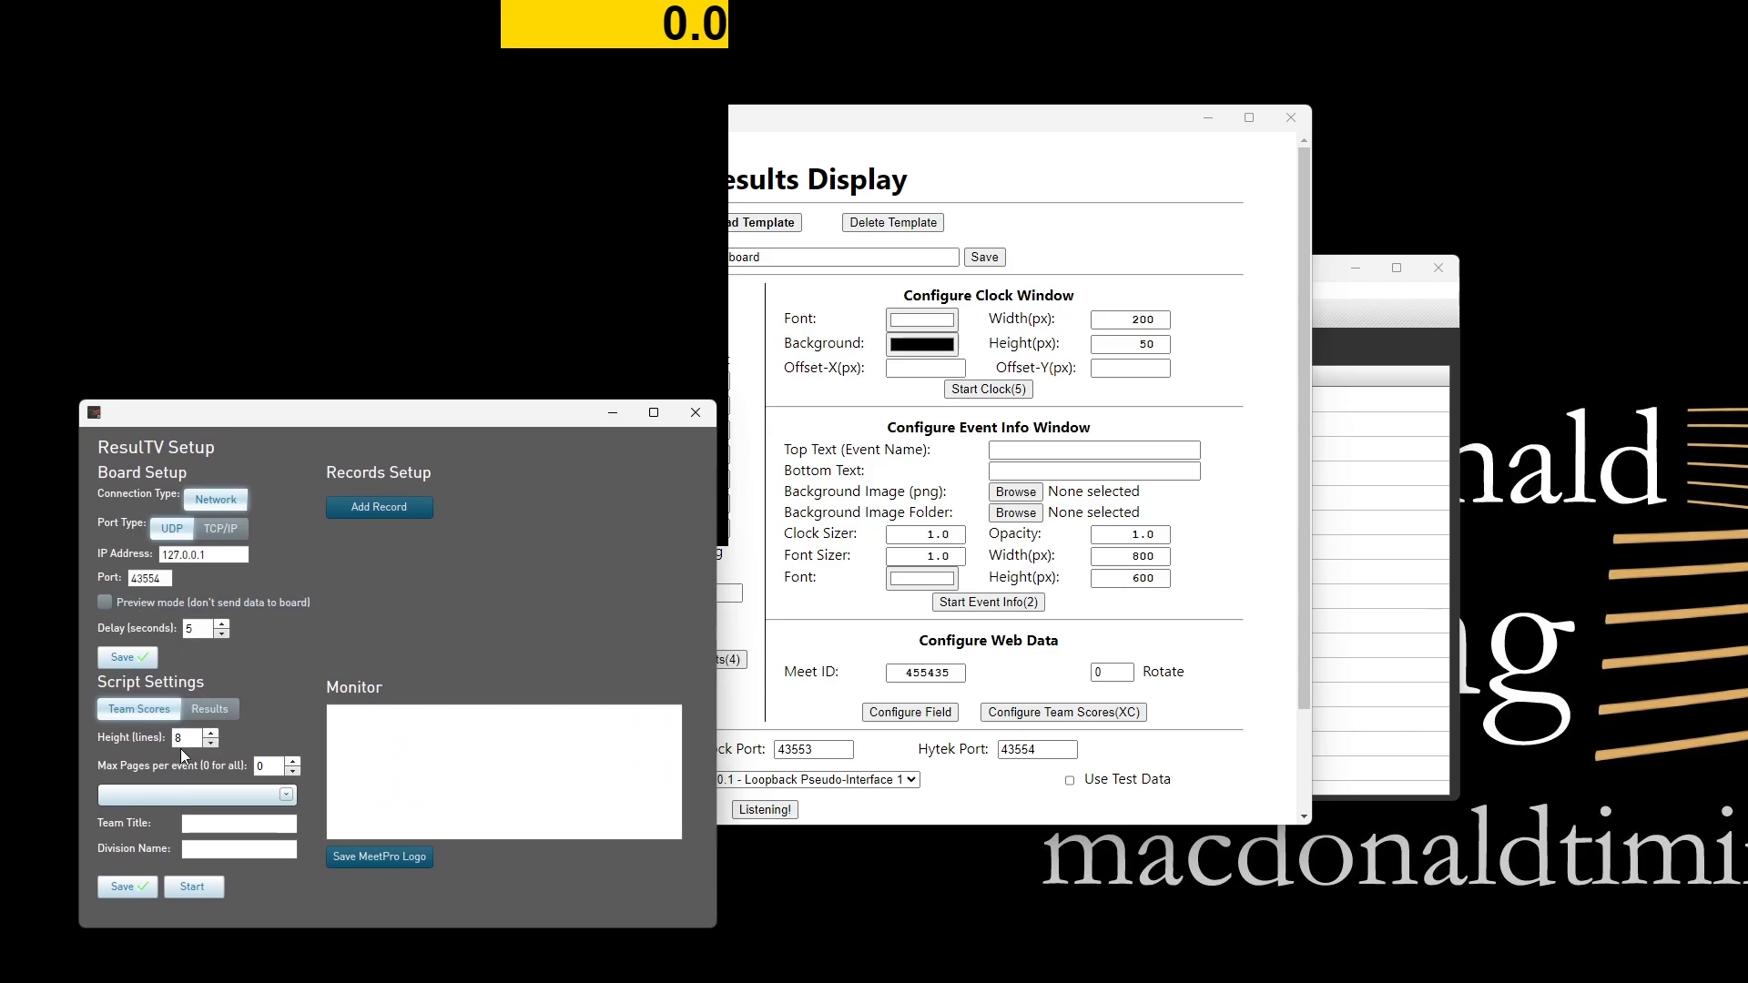
{"action": "left_click", "coordinate": [286, 794]}
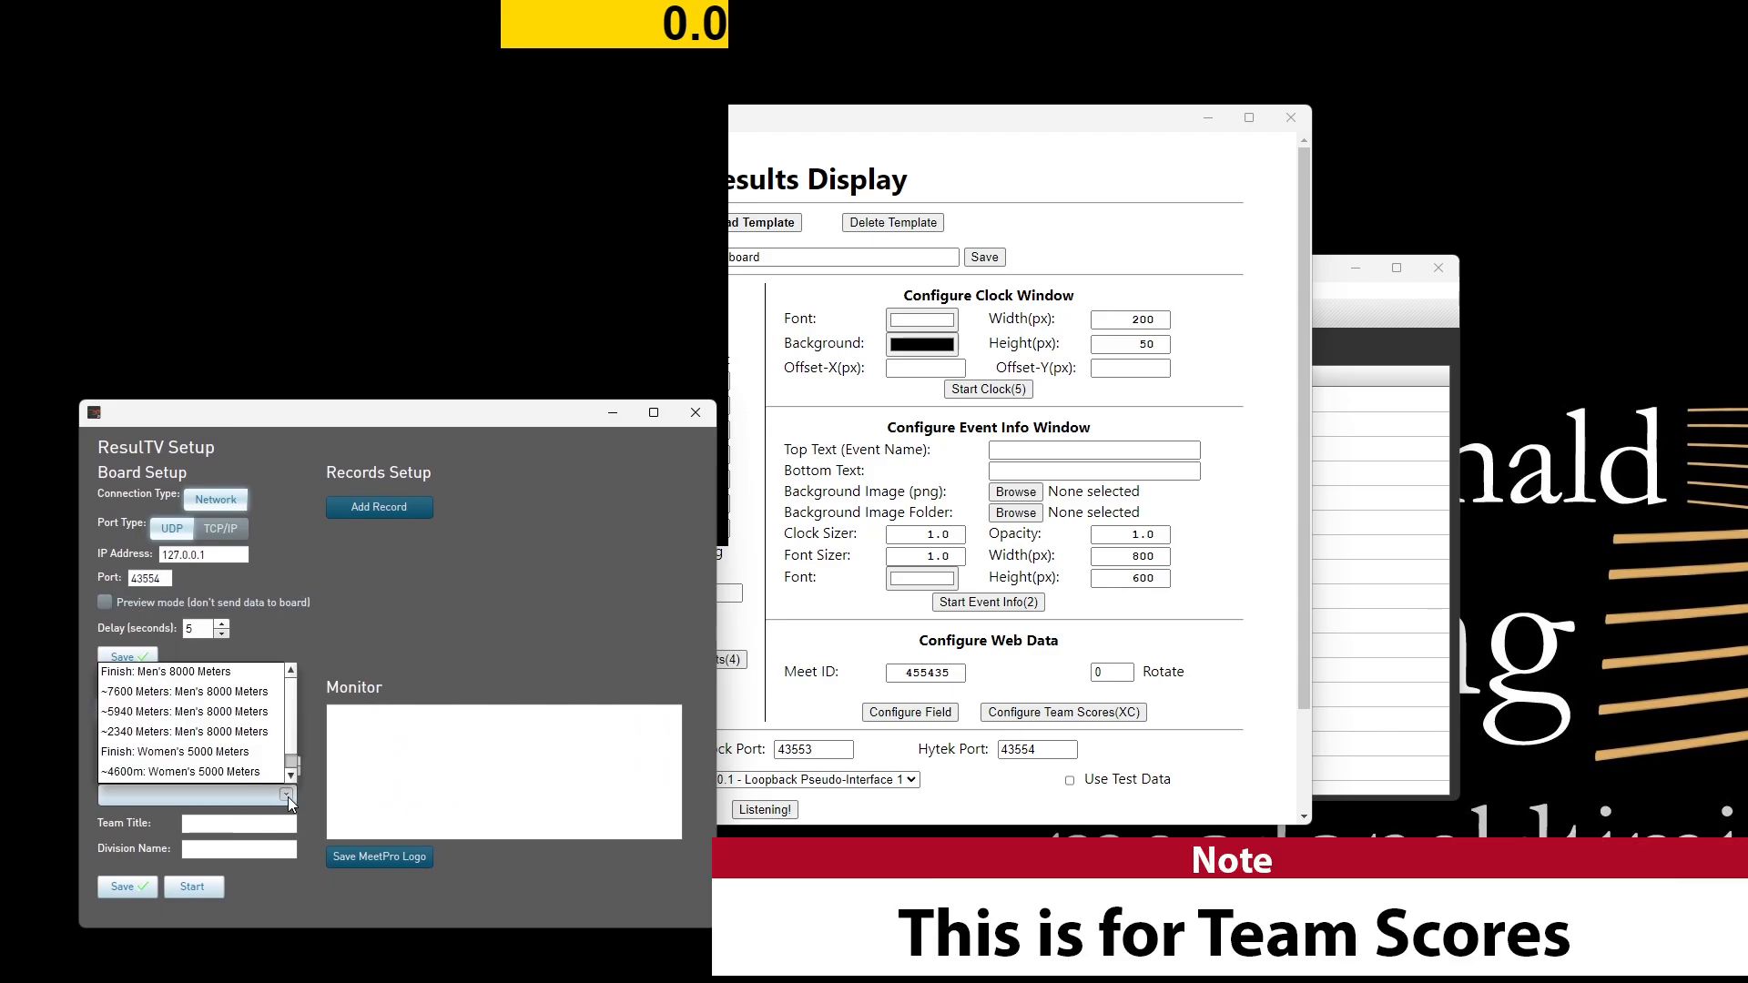
{"action": "left_click", "coordinate": [226, 671]}
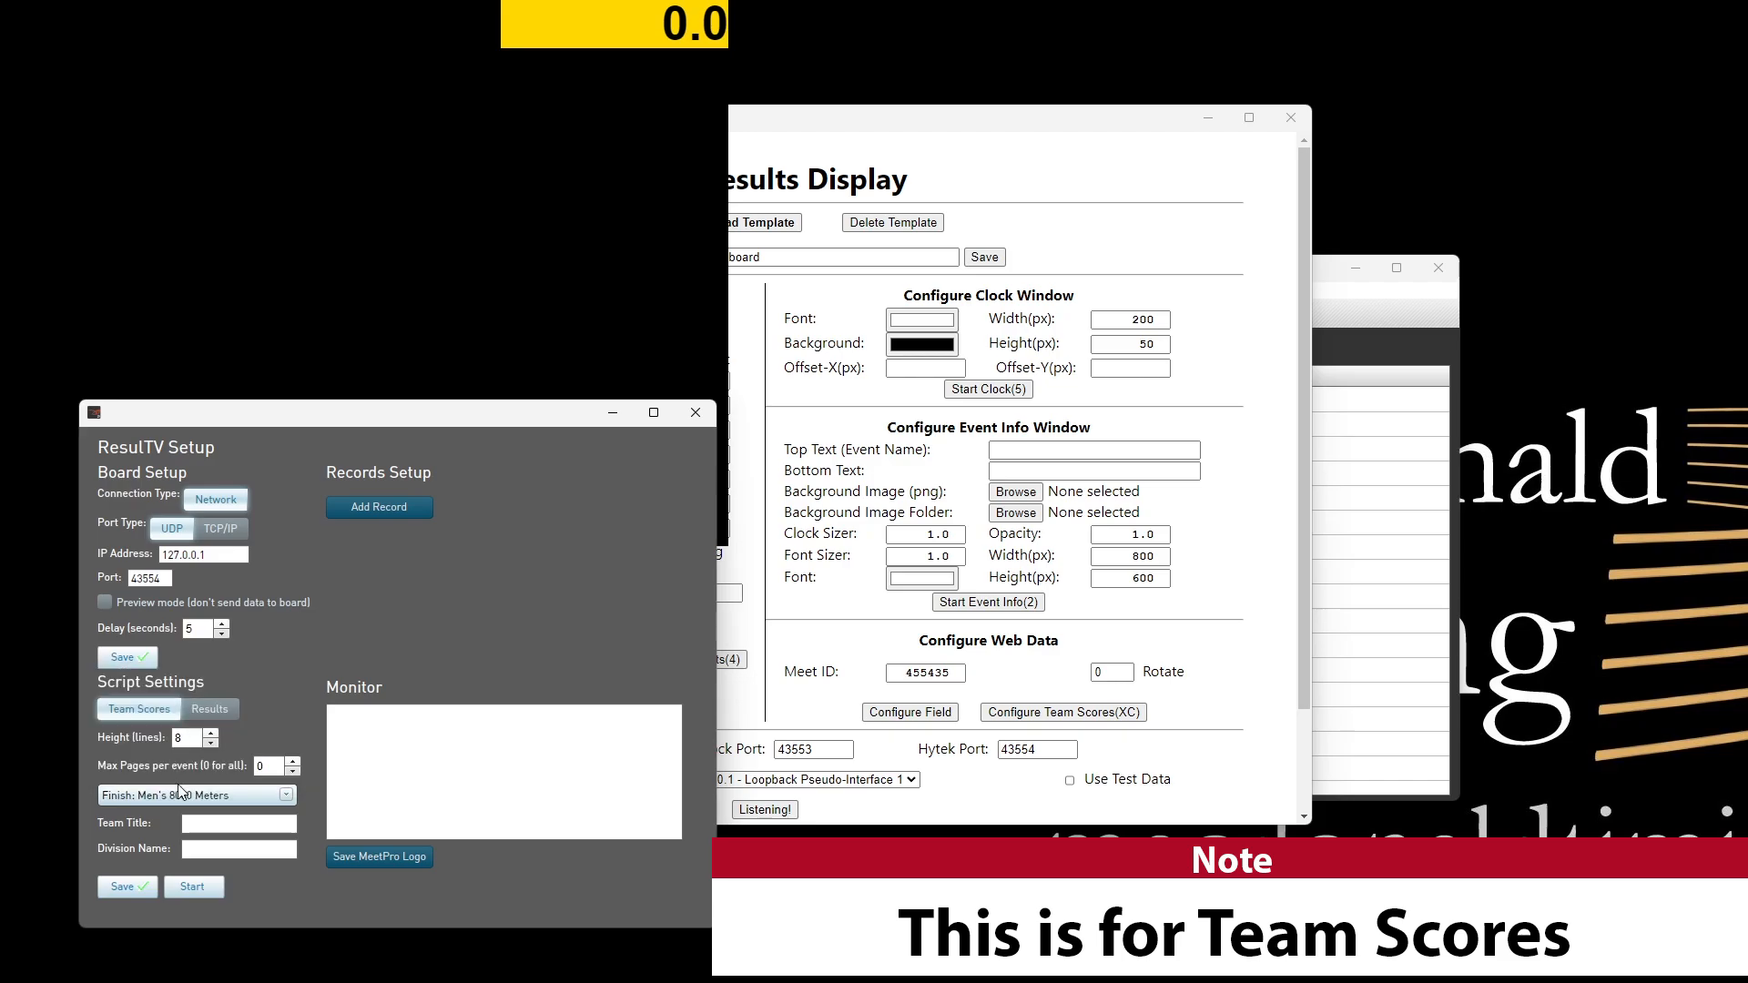
{"action": "left_click", "coordinate": [192, 887]}
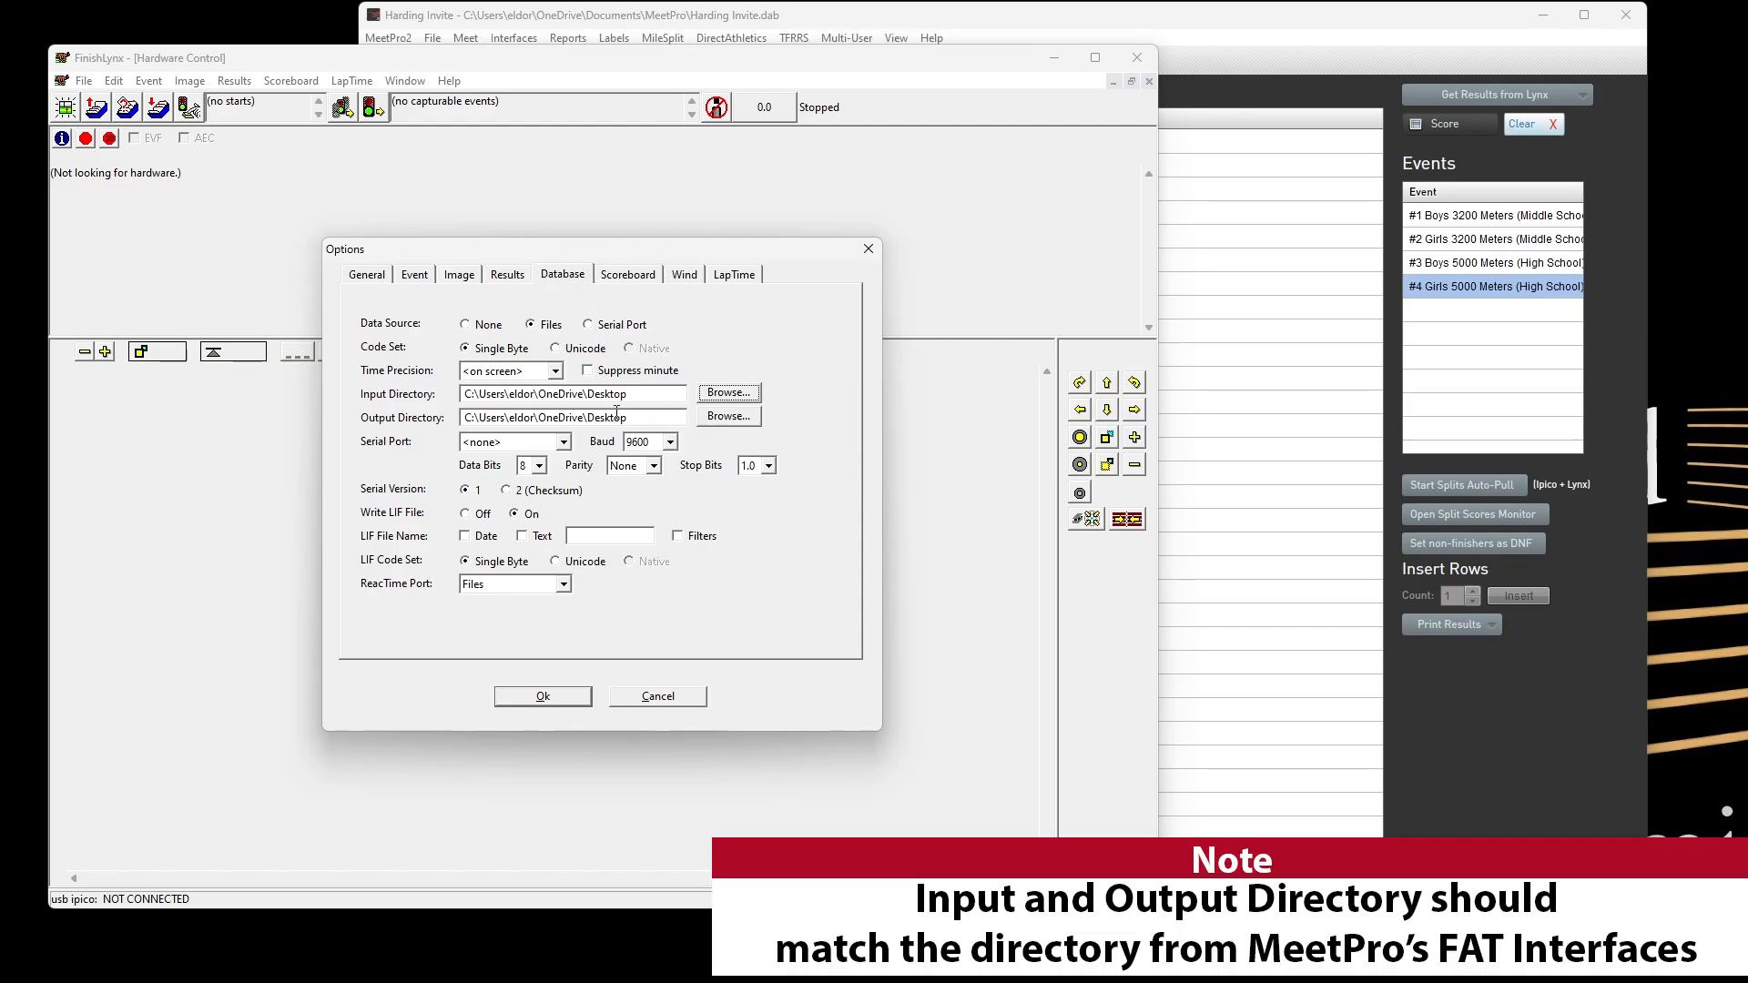
- Set both the database input and output directories to the resultsTest folder on the Desktop
{"action": "left_click", "coordinate": [727, 394]}
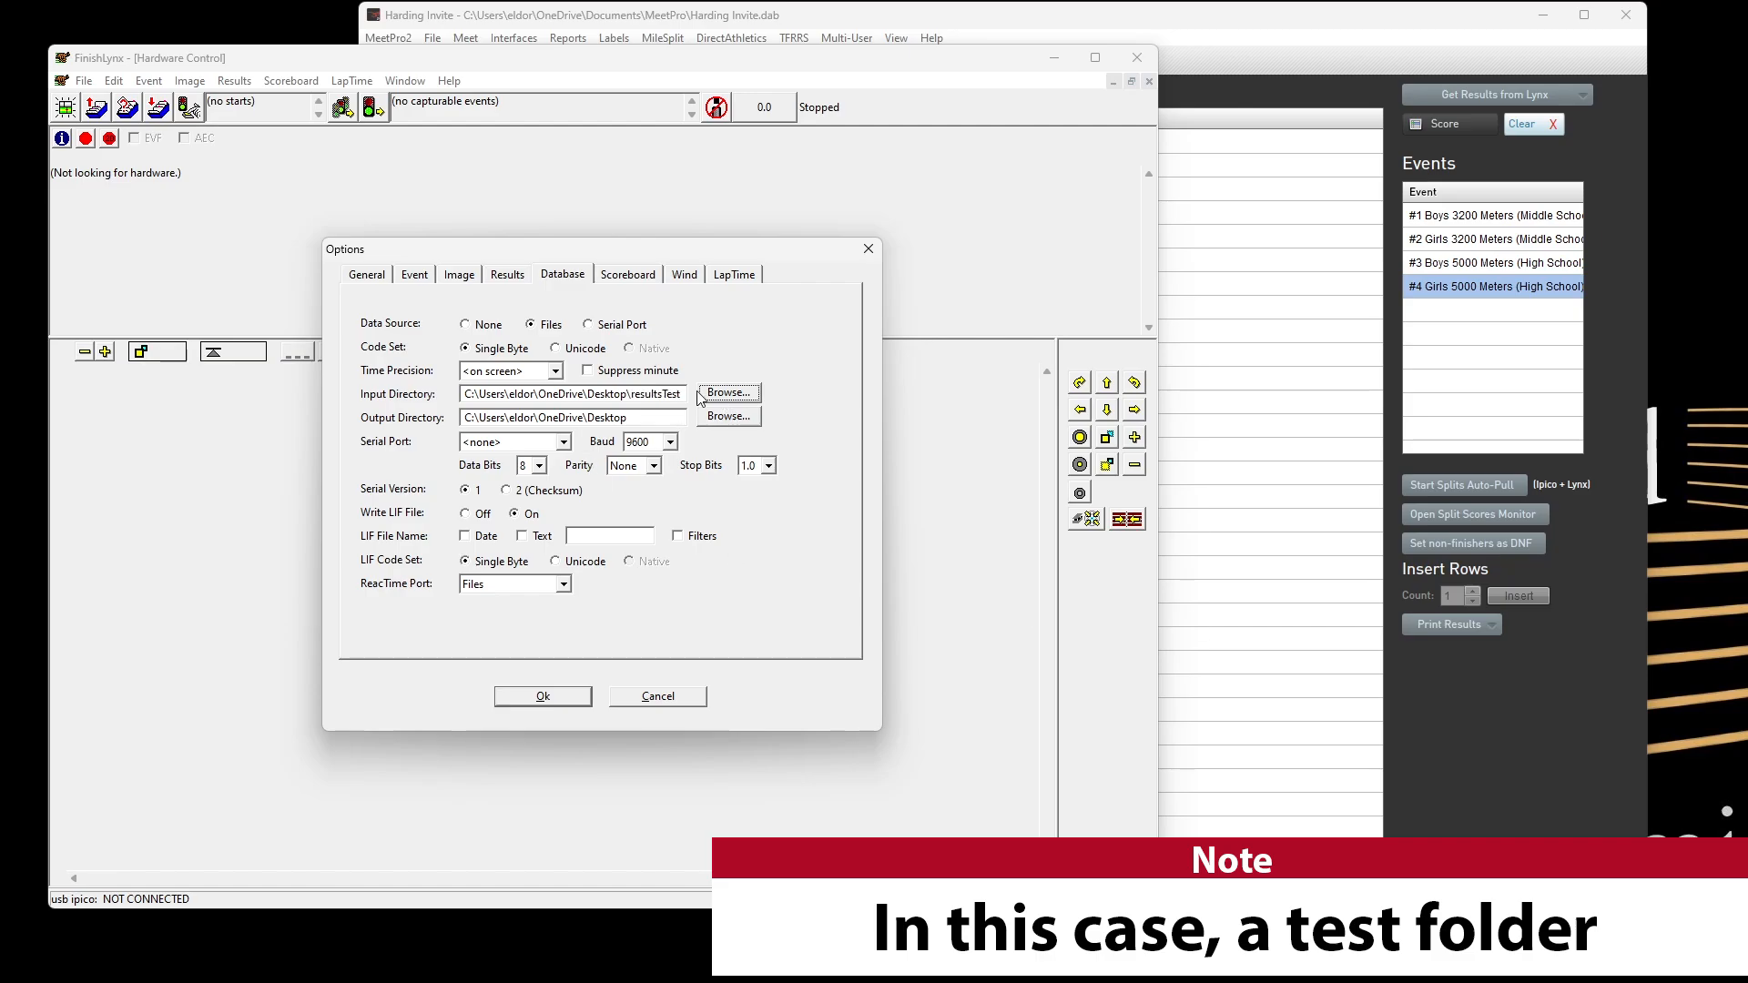
{"action": "left_click_drag", "start_coordinate": [683, 394], "coordinate": [403, 411]}
{"action": "key", "text": "ctrl+c"}
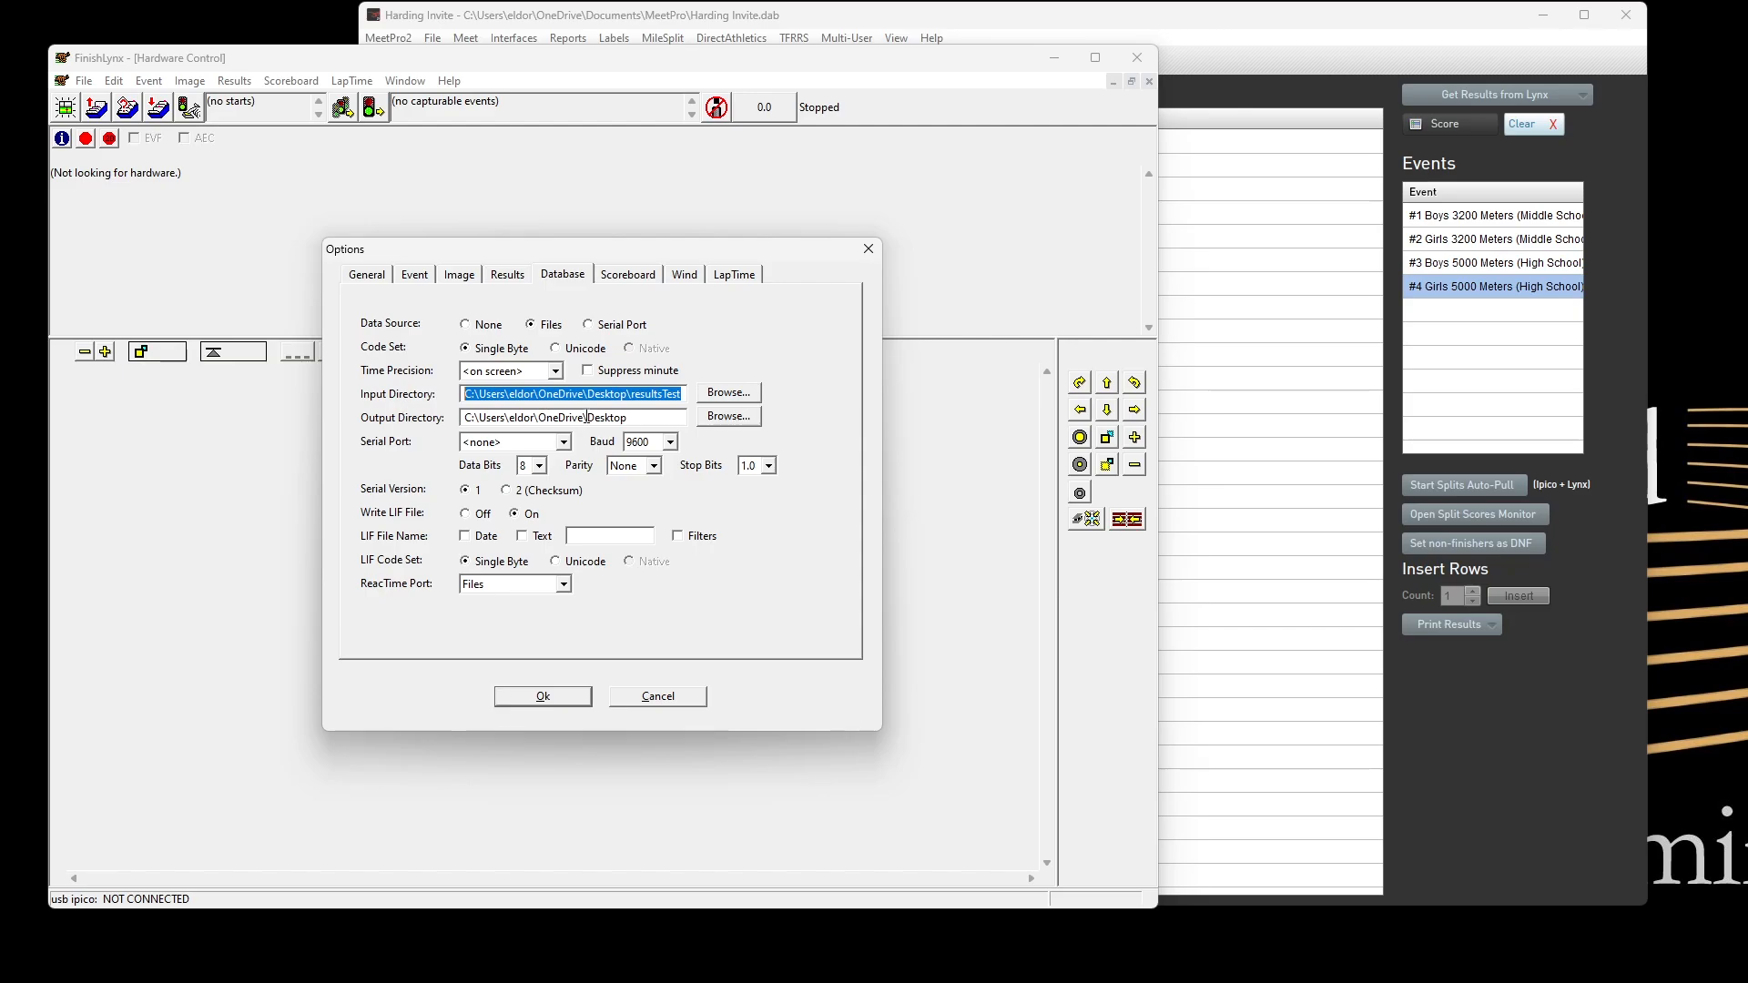
{"action": "left_click_drag", "start_coordinate": [647, 420], "coordinate": [191, 439]}
{"action": "key", "text": "ctrl+v"}
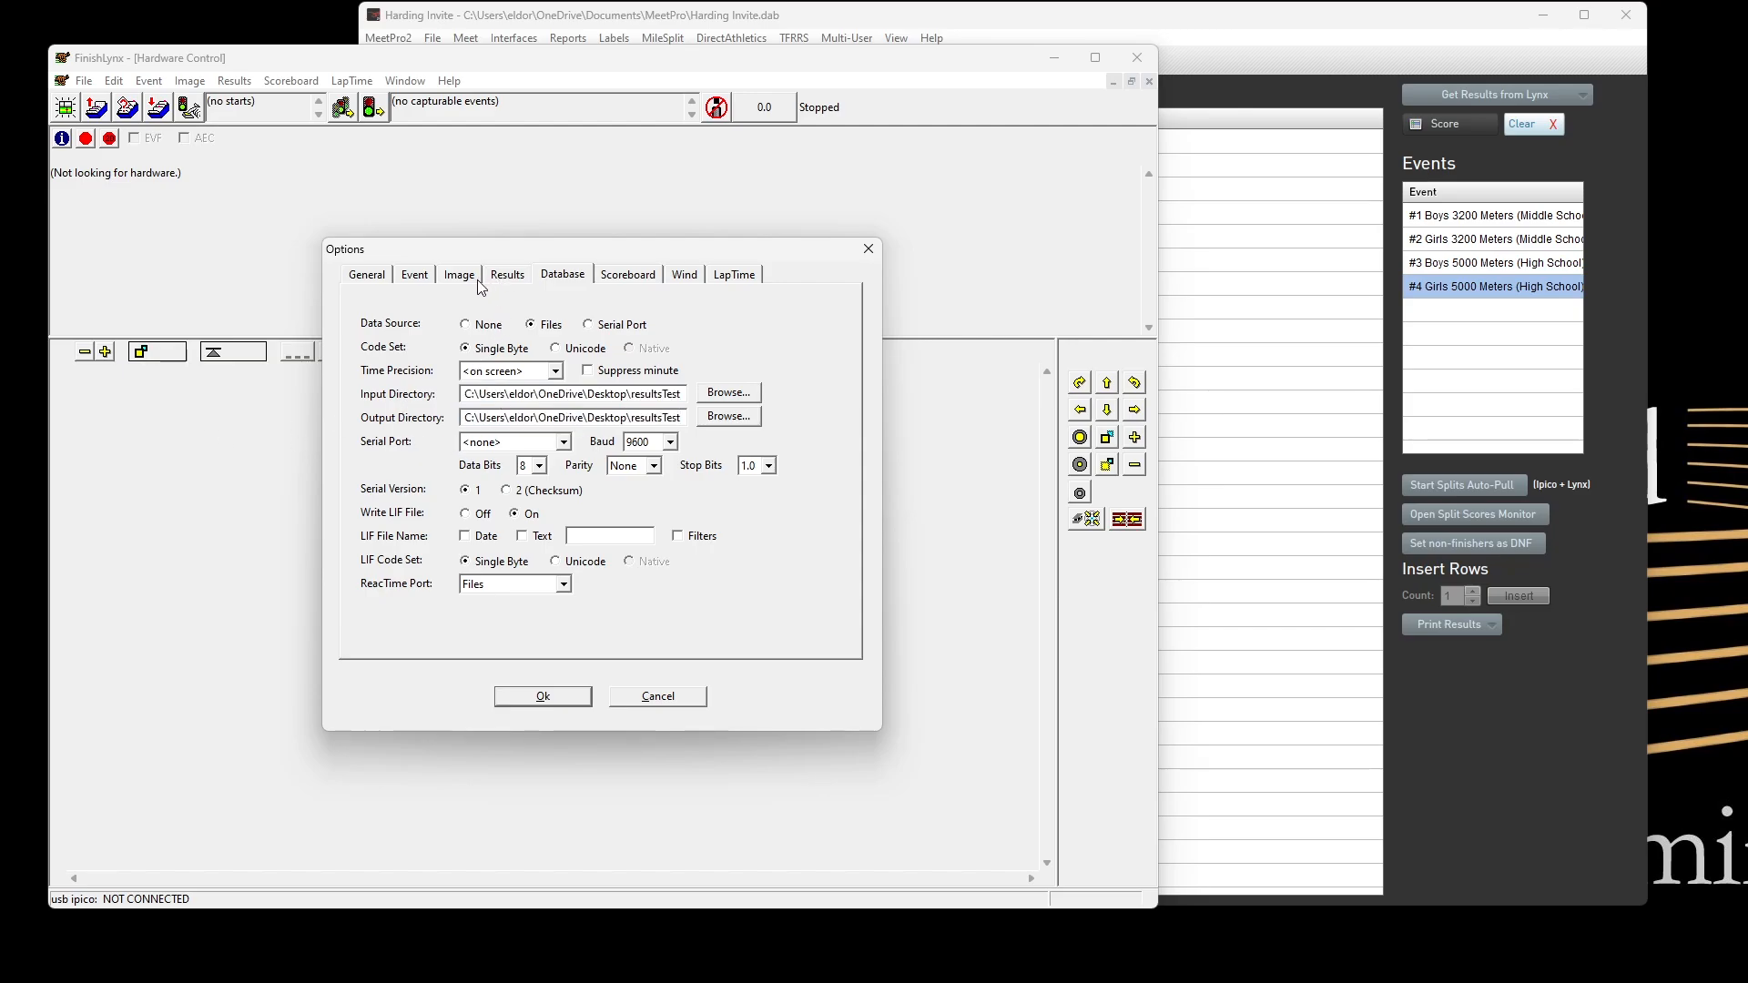
- Set both the event directory and the backup directory to the Desktop's resultsTest folder
{"action": "left_click", "coordinate": [407, 276]}
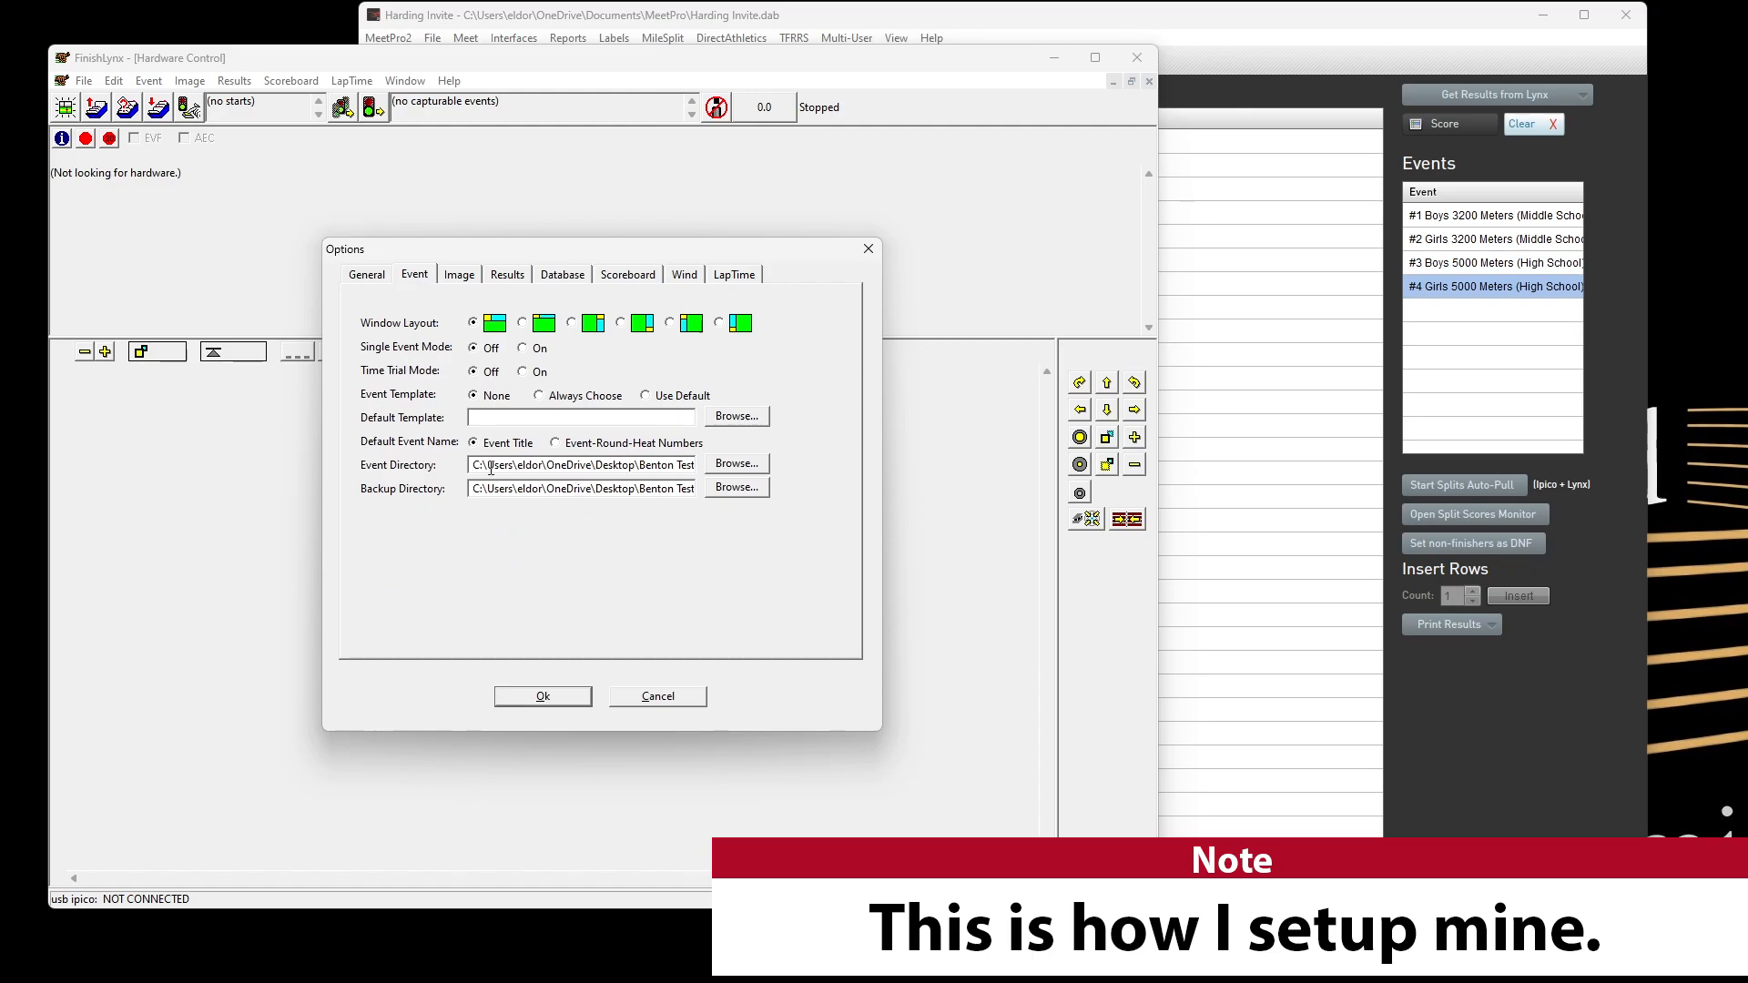
{"action": "left_click_drag", "start_coordinate": [471, 465], "coordinate": [693, 489]}
{"action": "type", "text": "C:\\Users\\eldor\\OneDrive\\Desktop\\results"}
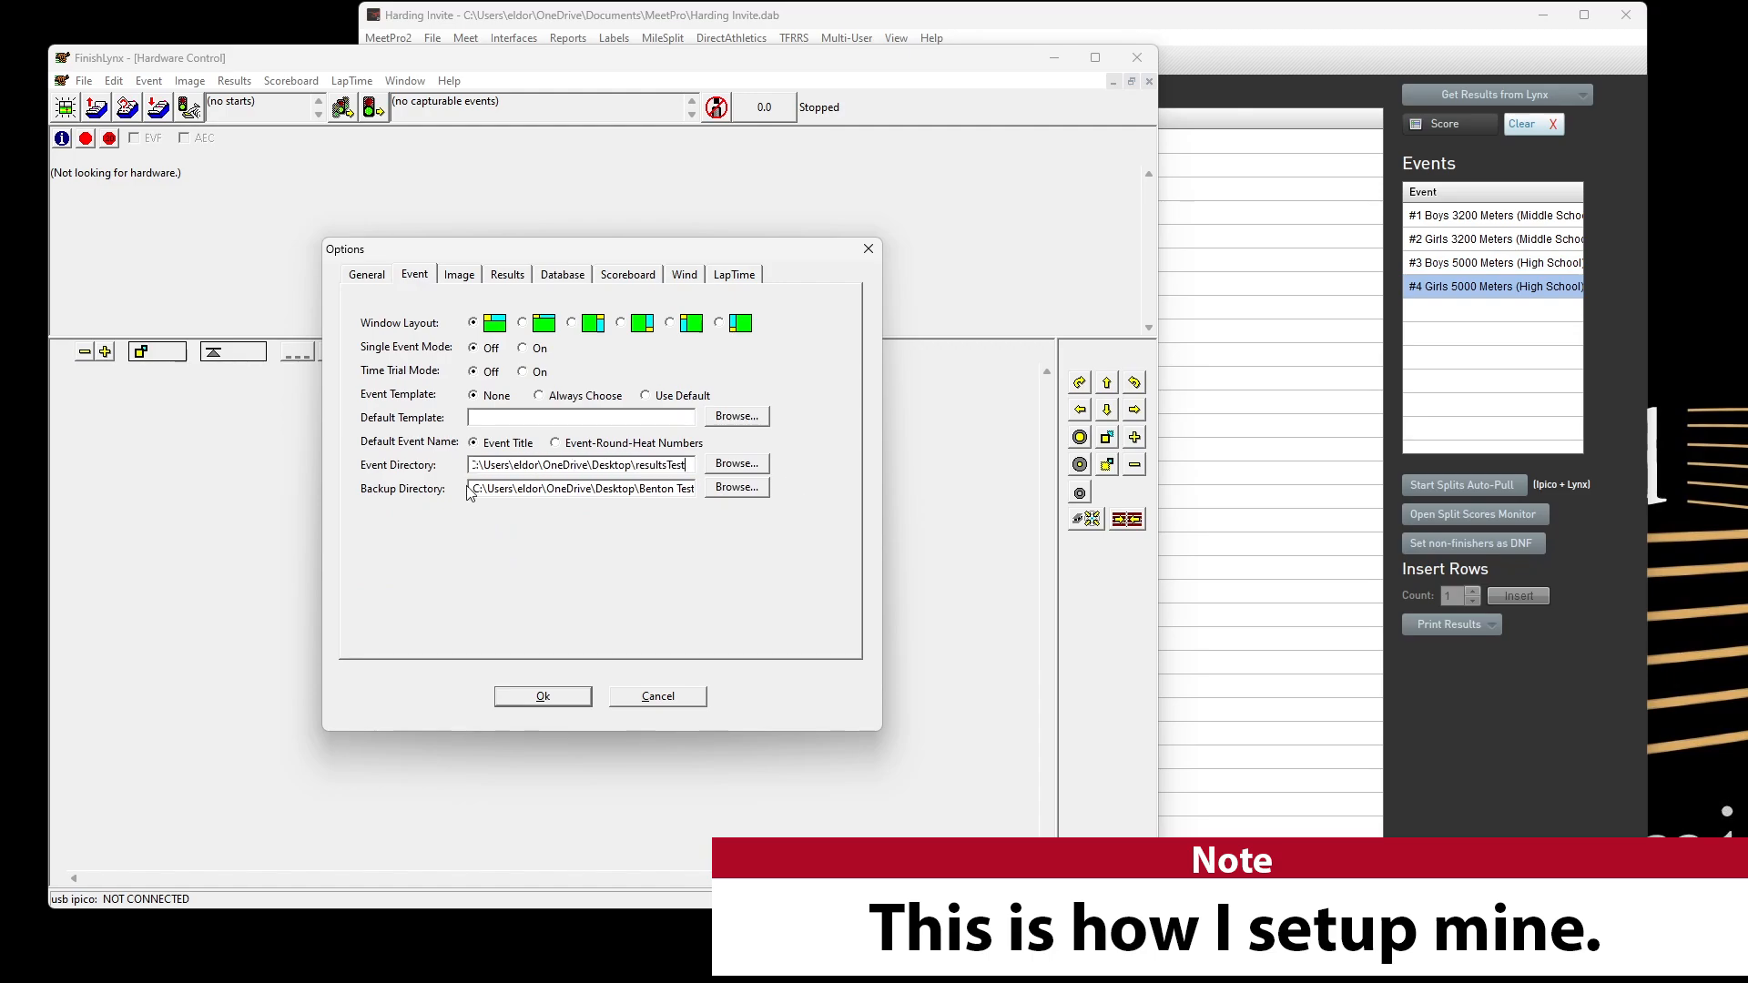
{"action": "left_click_drag", "start_coordinate": [474, 488], "coordinate": [673, 489]}
{"action": "type", "text": "C:\\Users\\eldor\\OneDrive\\Desktop\\results"}
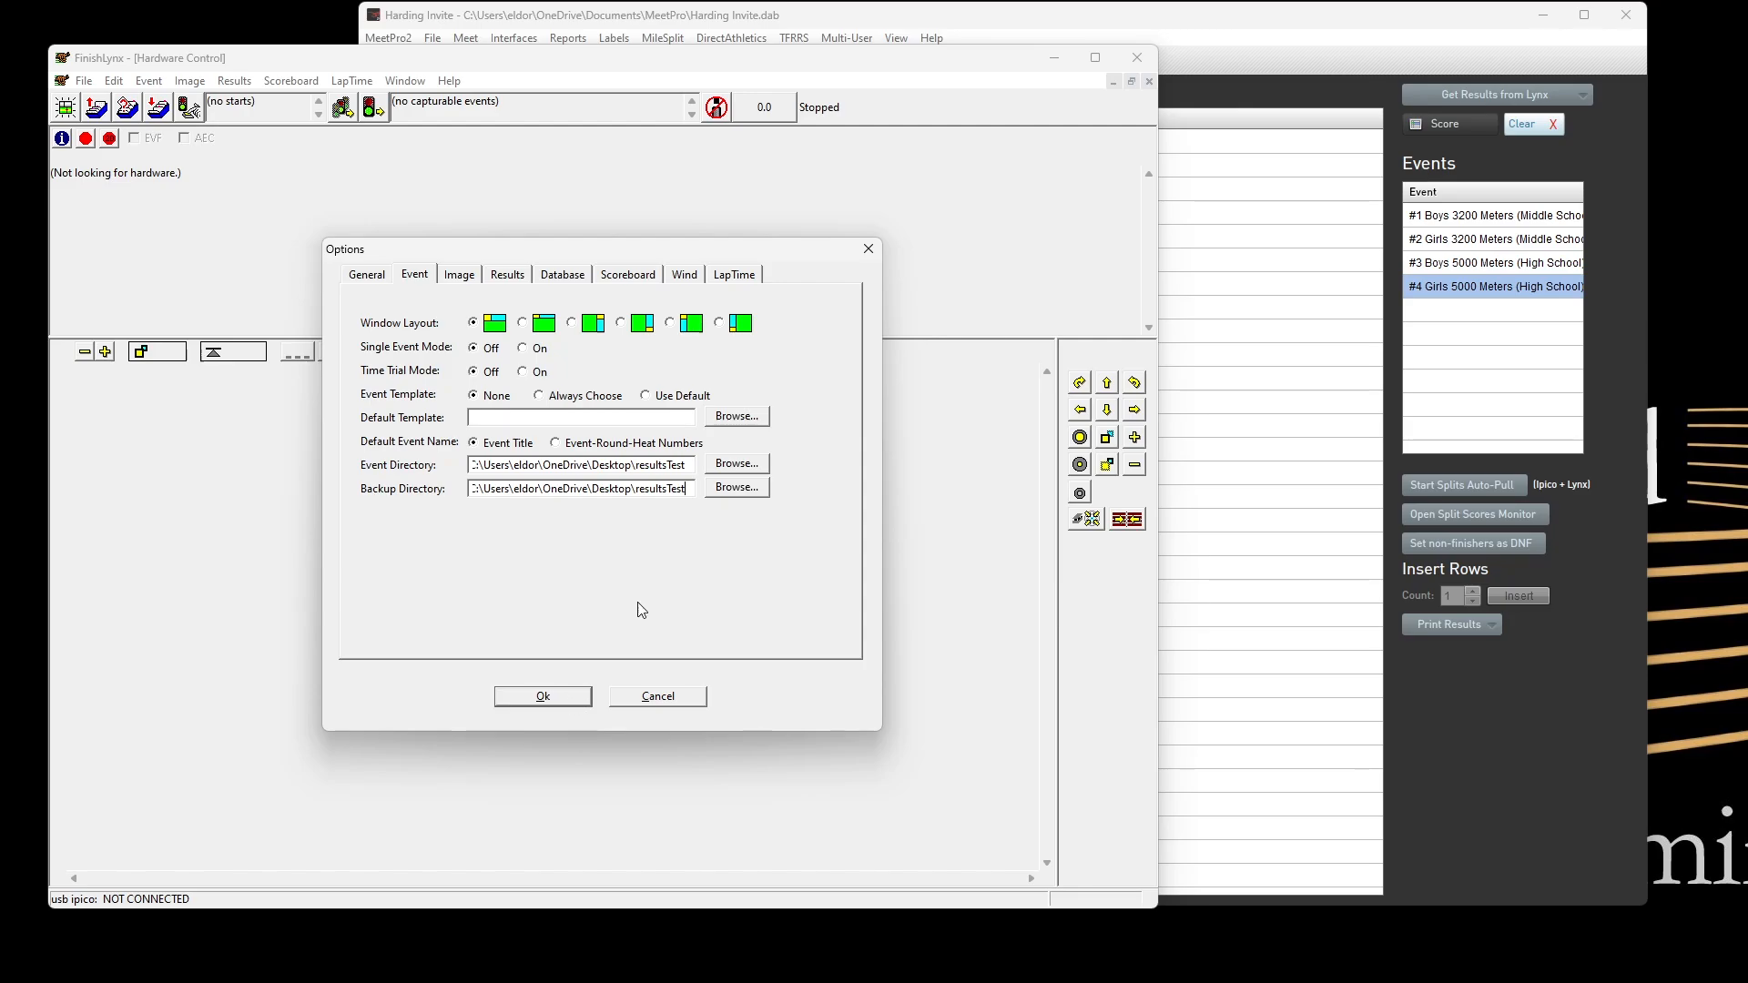
- Review the database and LapTime device settings and apply the options
{"action": "left_click", "coordinate": [563, 278]}
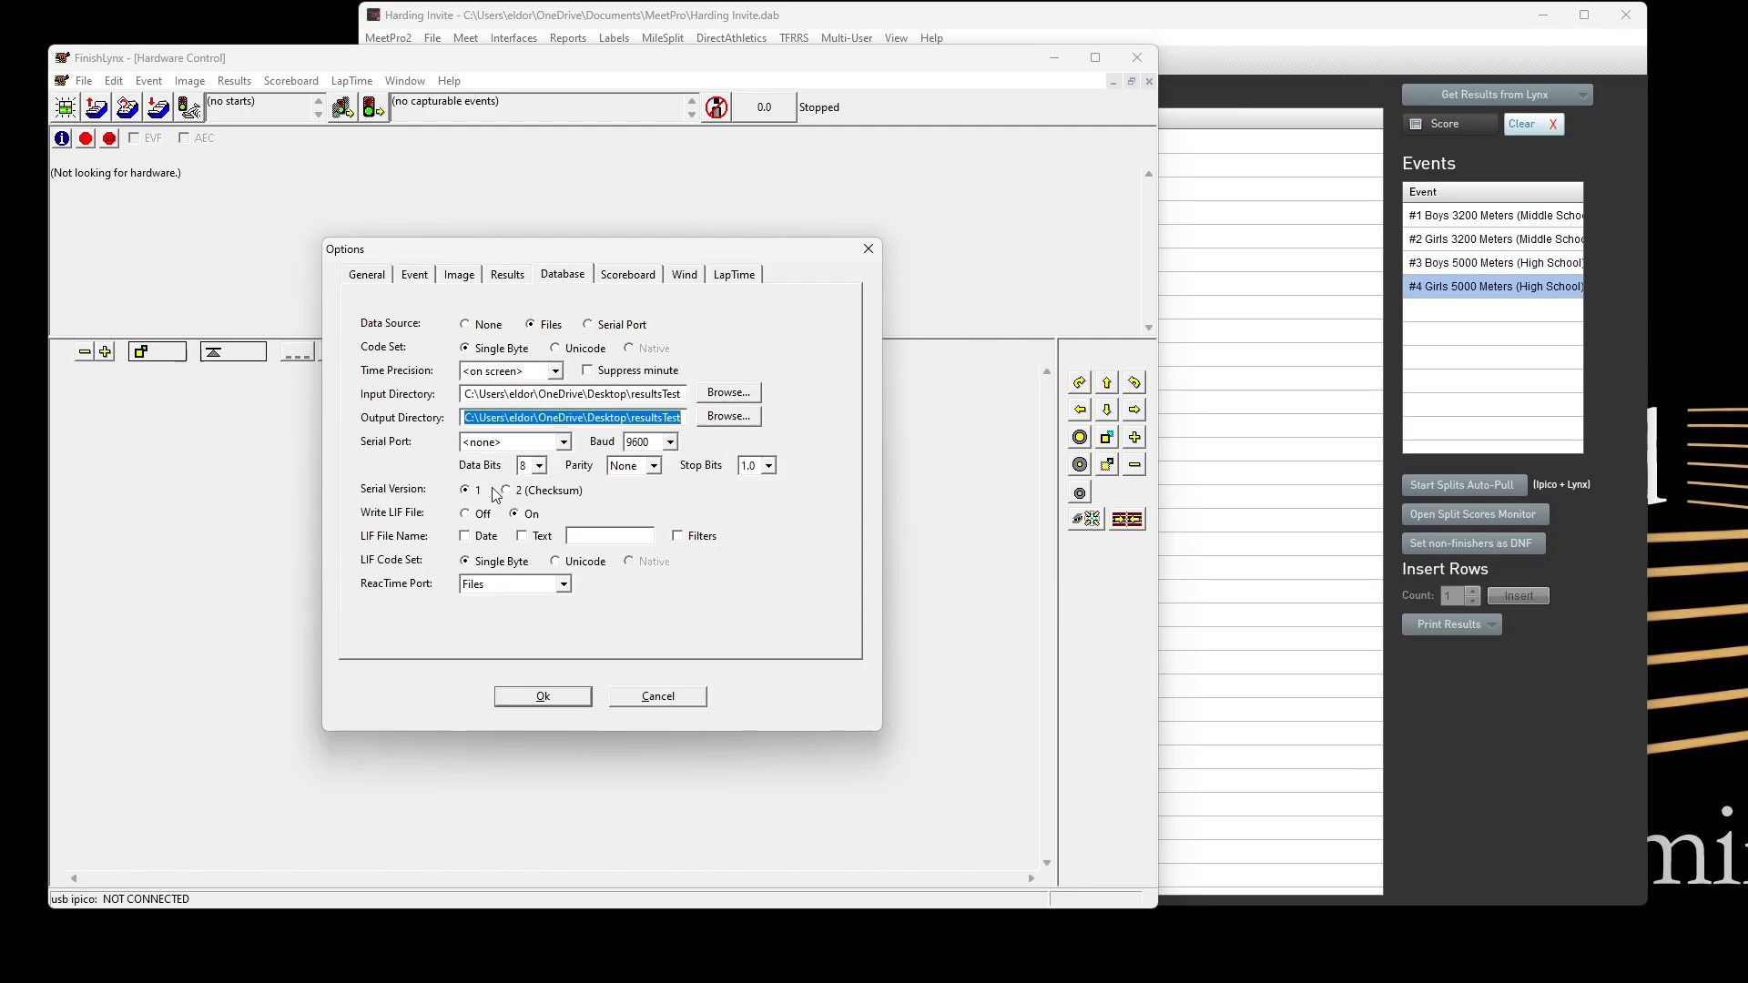
{"action": "left_click", "coordinate": [734, 276]}
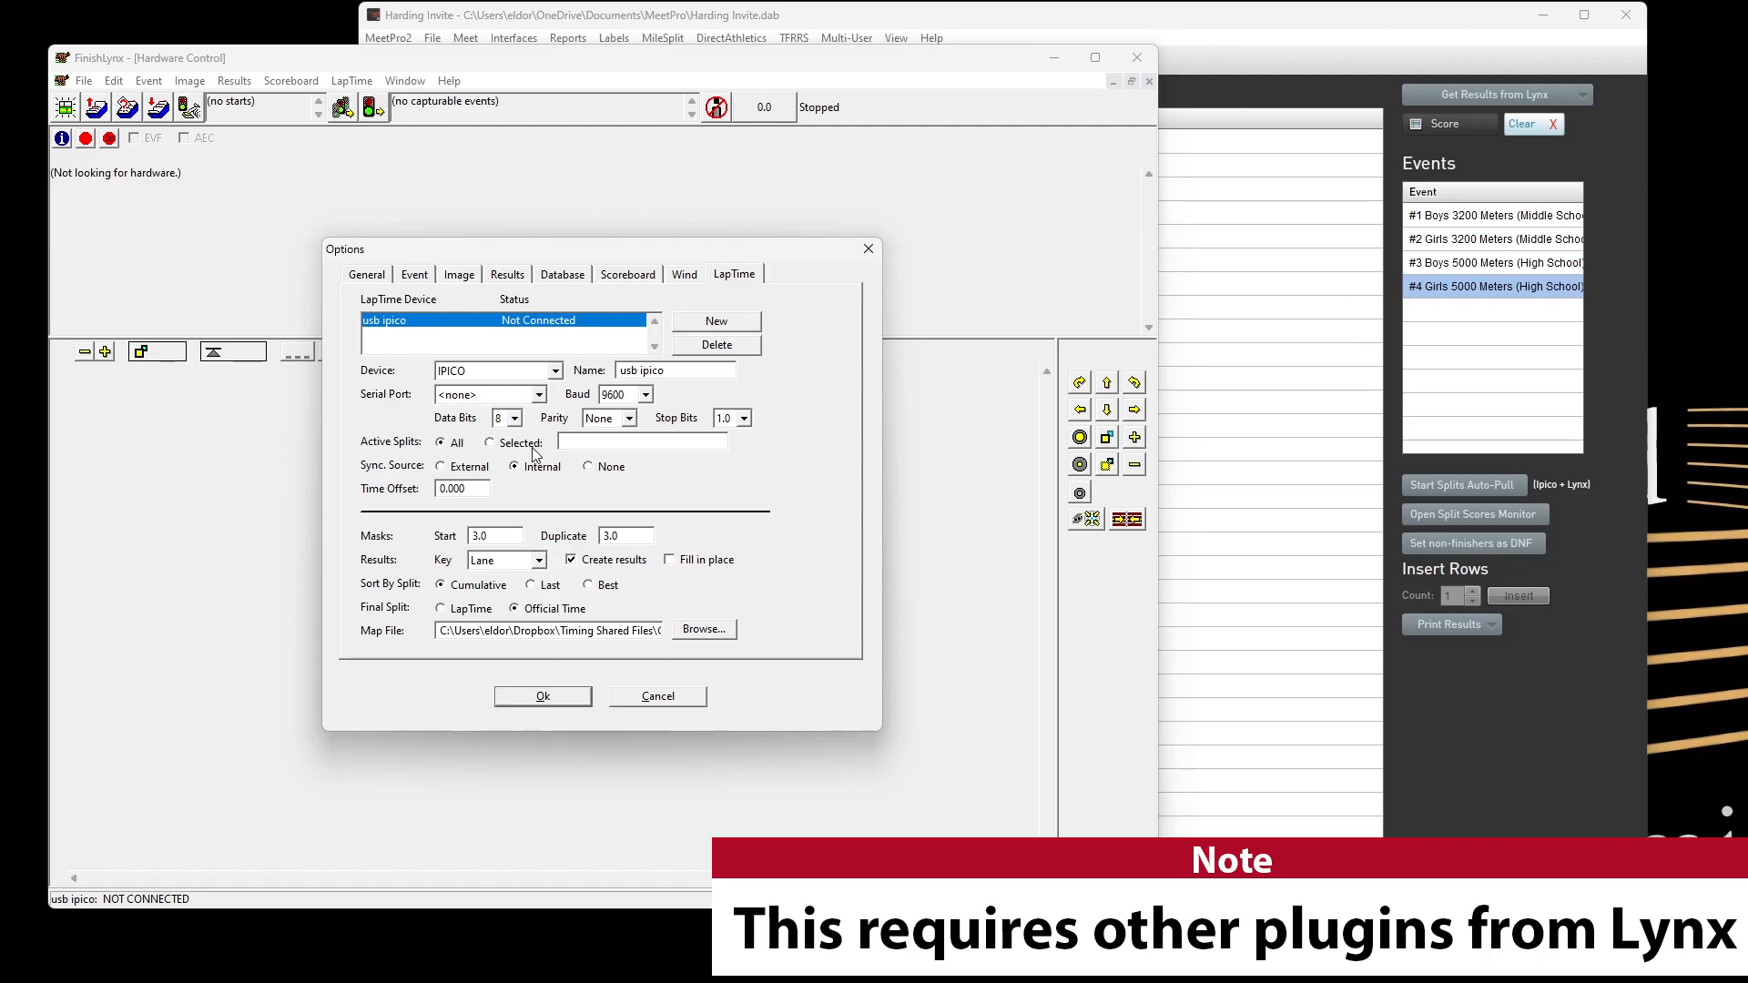
{"action": "left_click", "coordinate": [543, 696]}
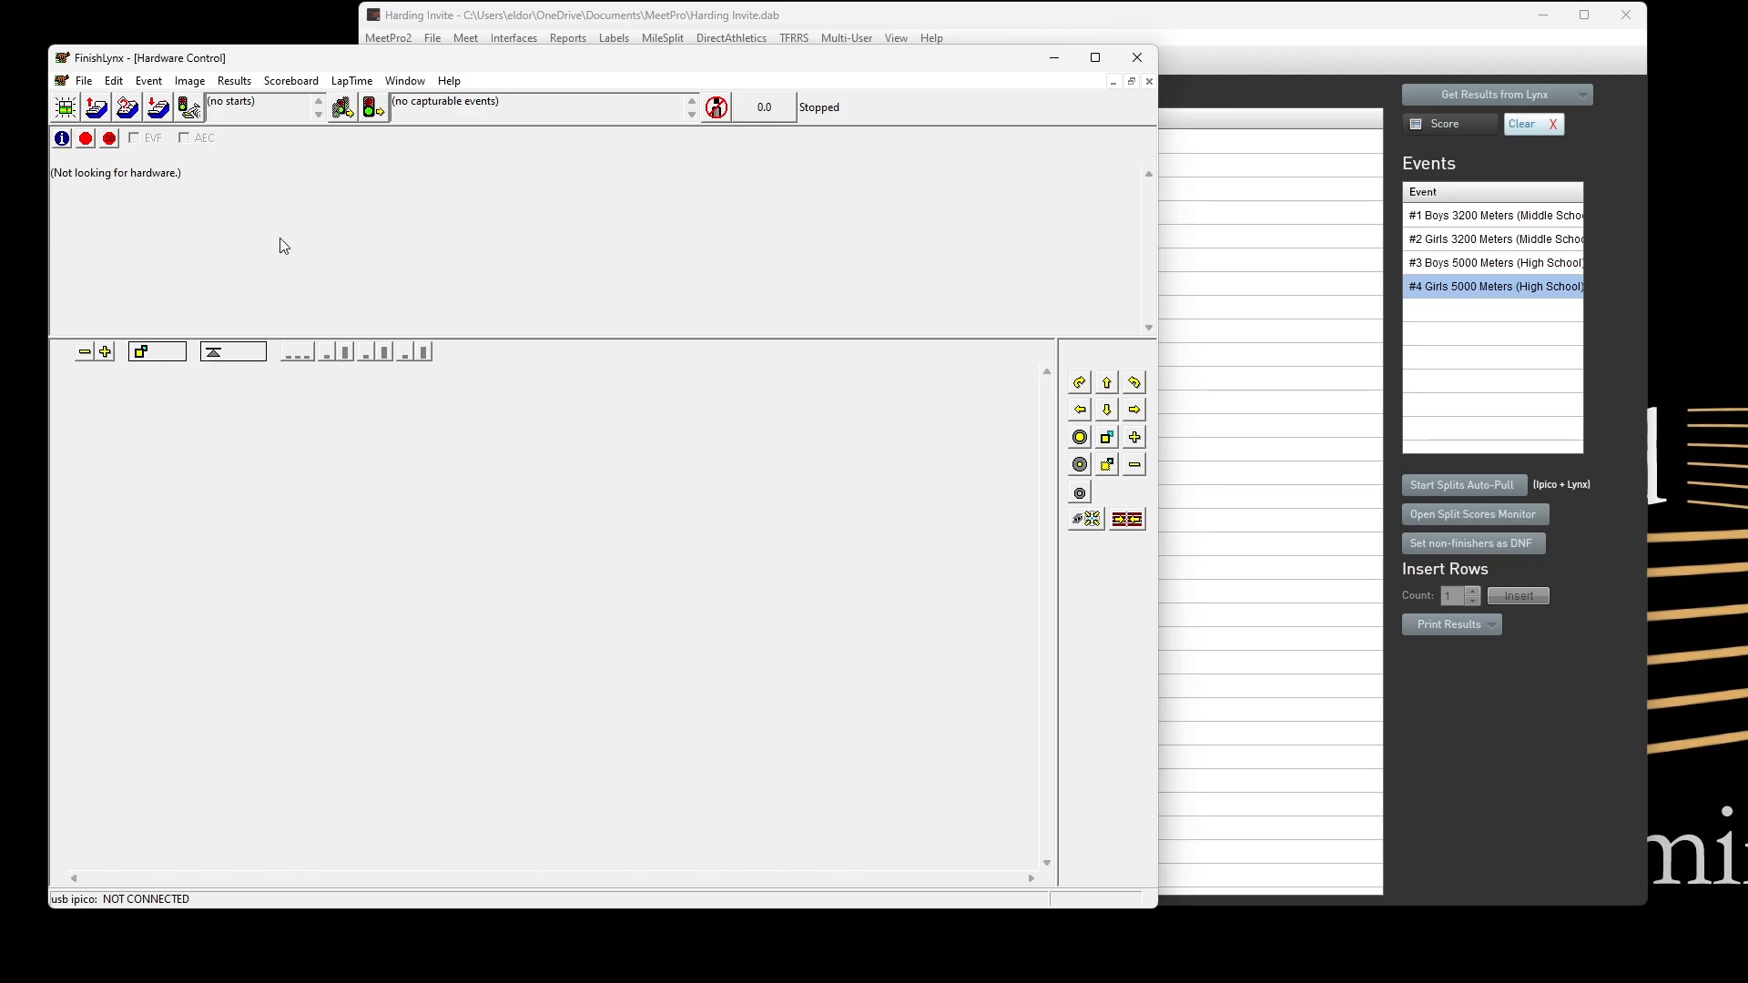
- In the hidden Other Settings, set the database LIF AutoSave interval to 5 seconds
{"action": "left_click", "coordinate": [83, 81]}
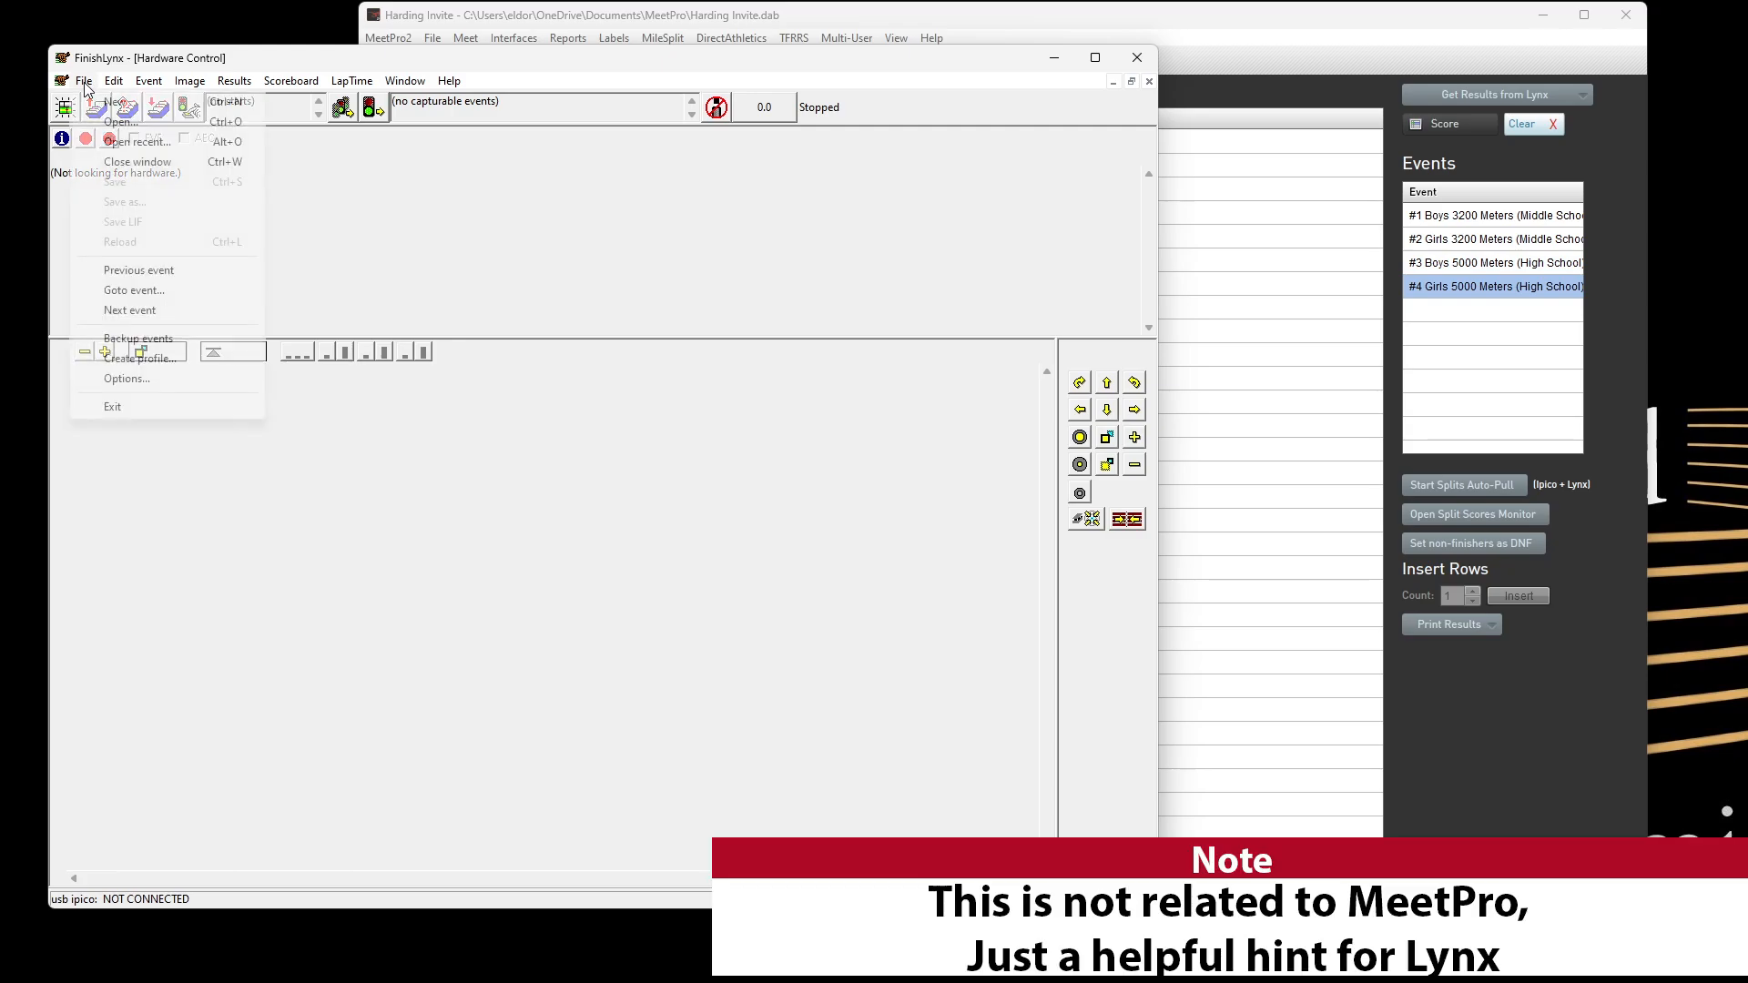
{"action": "left_click", "coordinate": [143, 380], "text": "ctrl+alt"}
{"action": "double_click", "coordinate": [401, 422]}
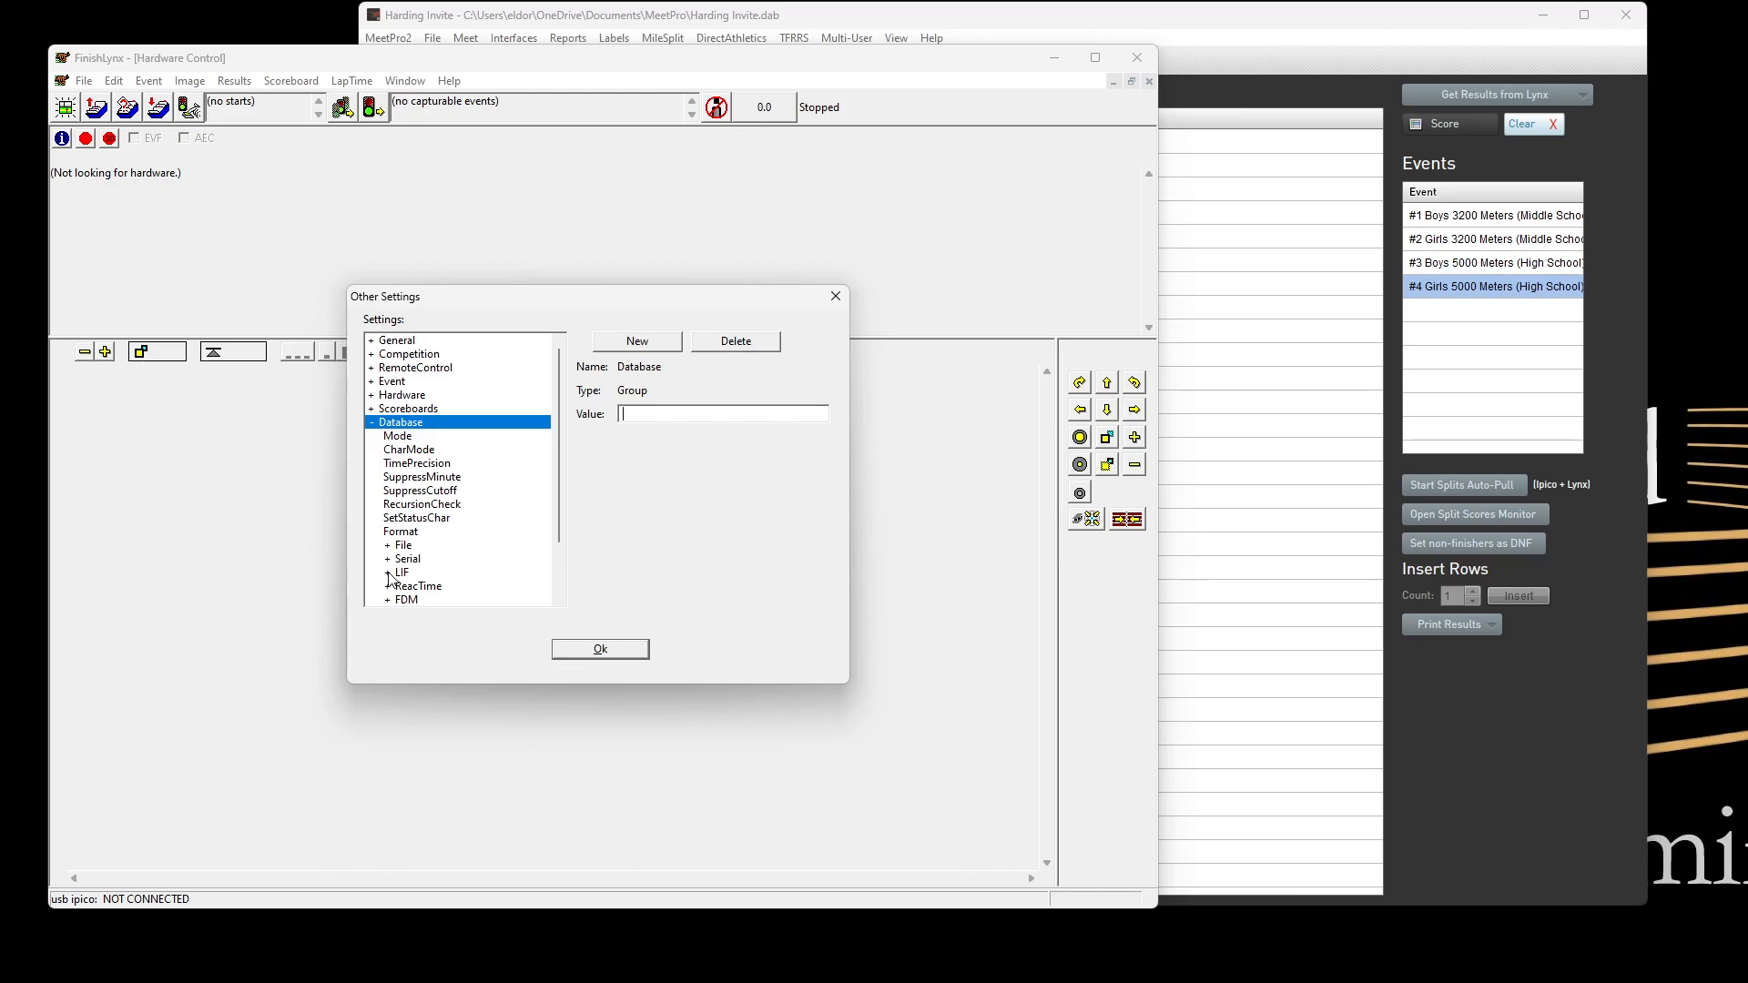
{"action": "left_click", "coordinate": [391, 573]}
{"action": "left_click", "coordinate": [389, 573]}
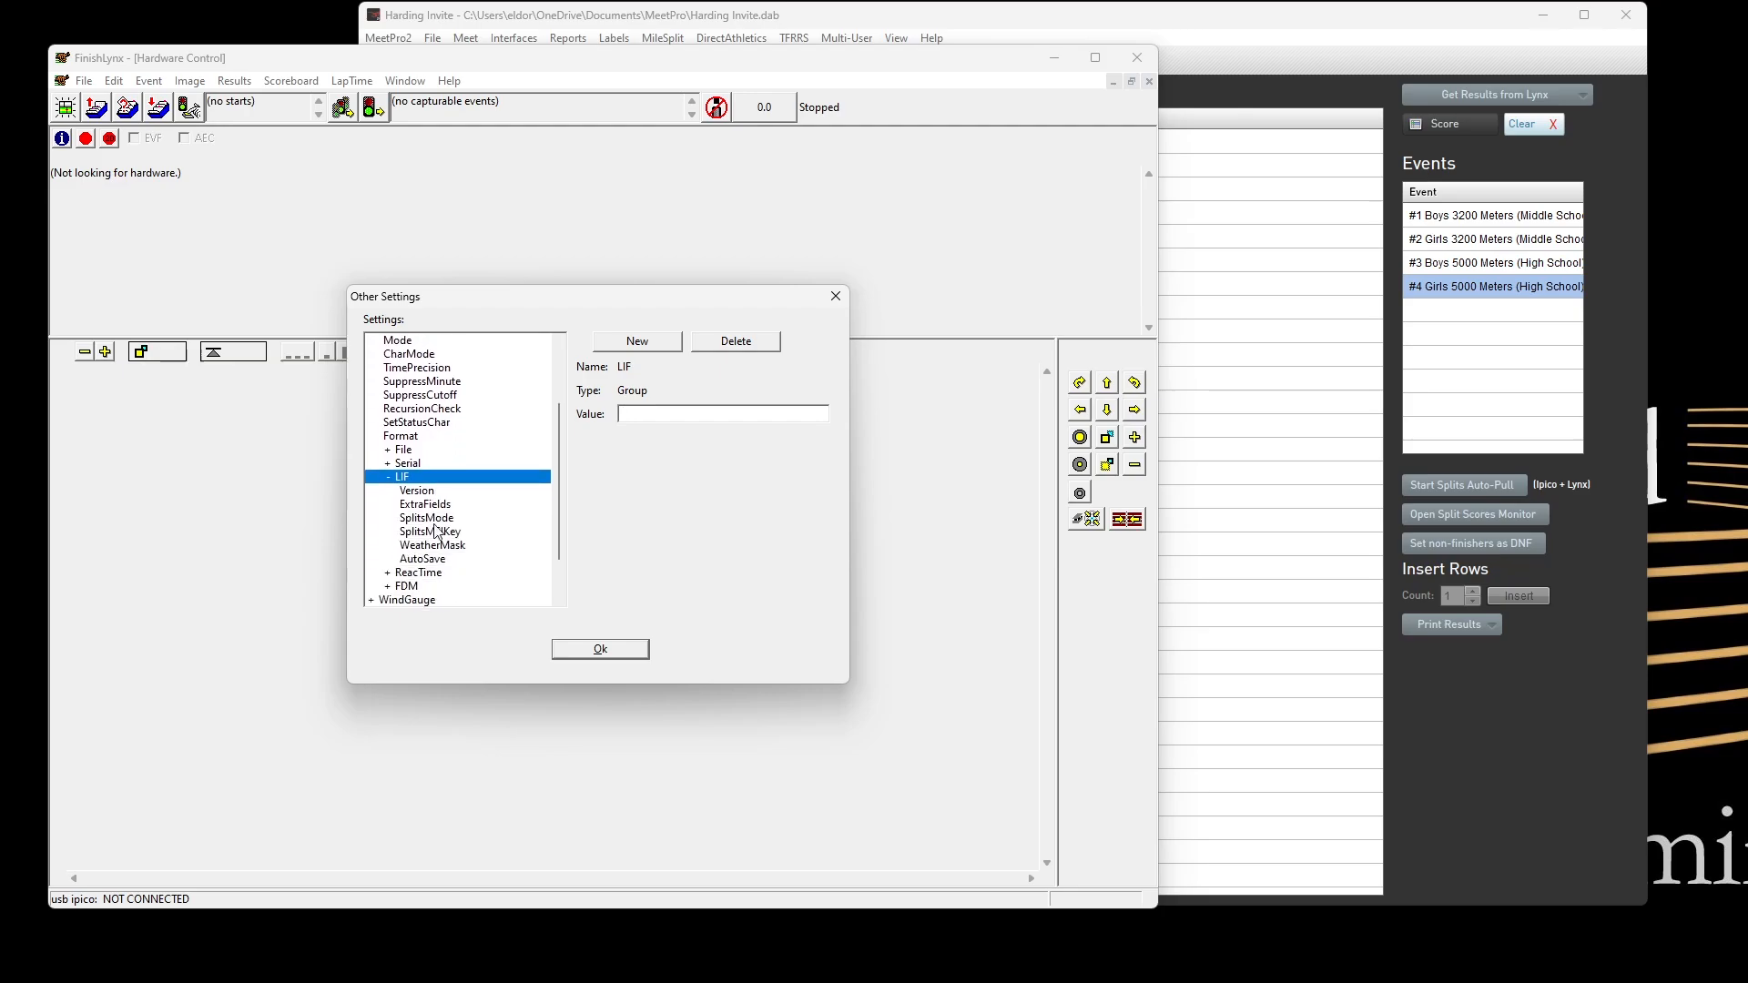
{"action": "left_click", "coordinate": [426, 559]}
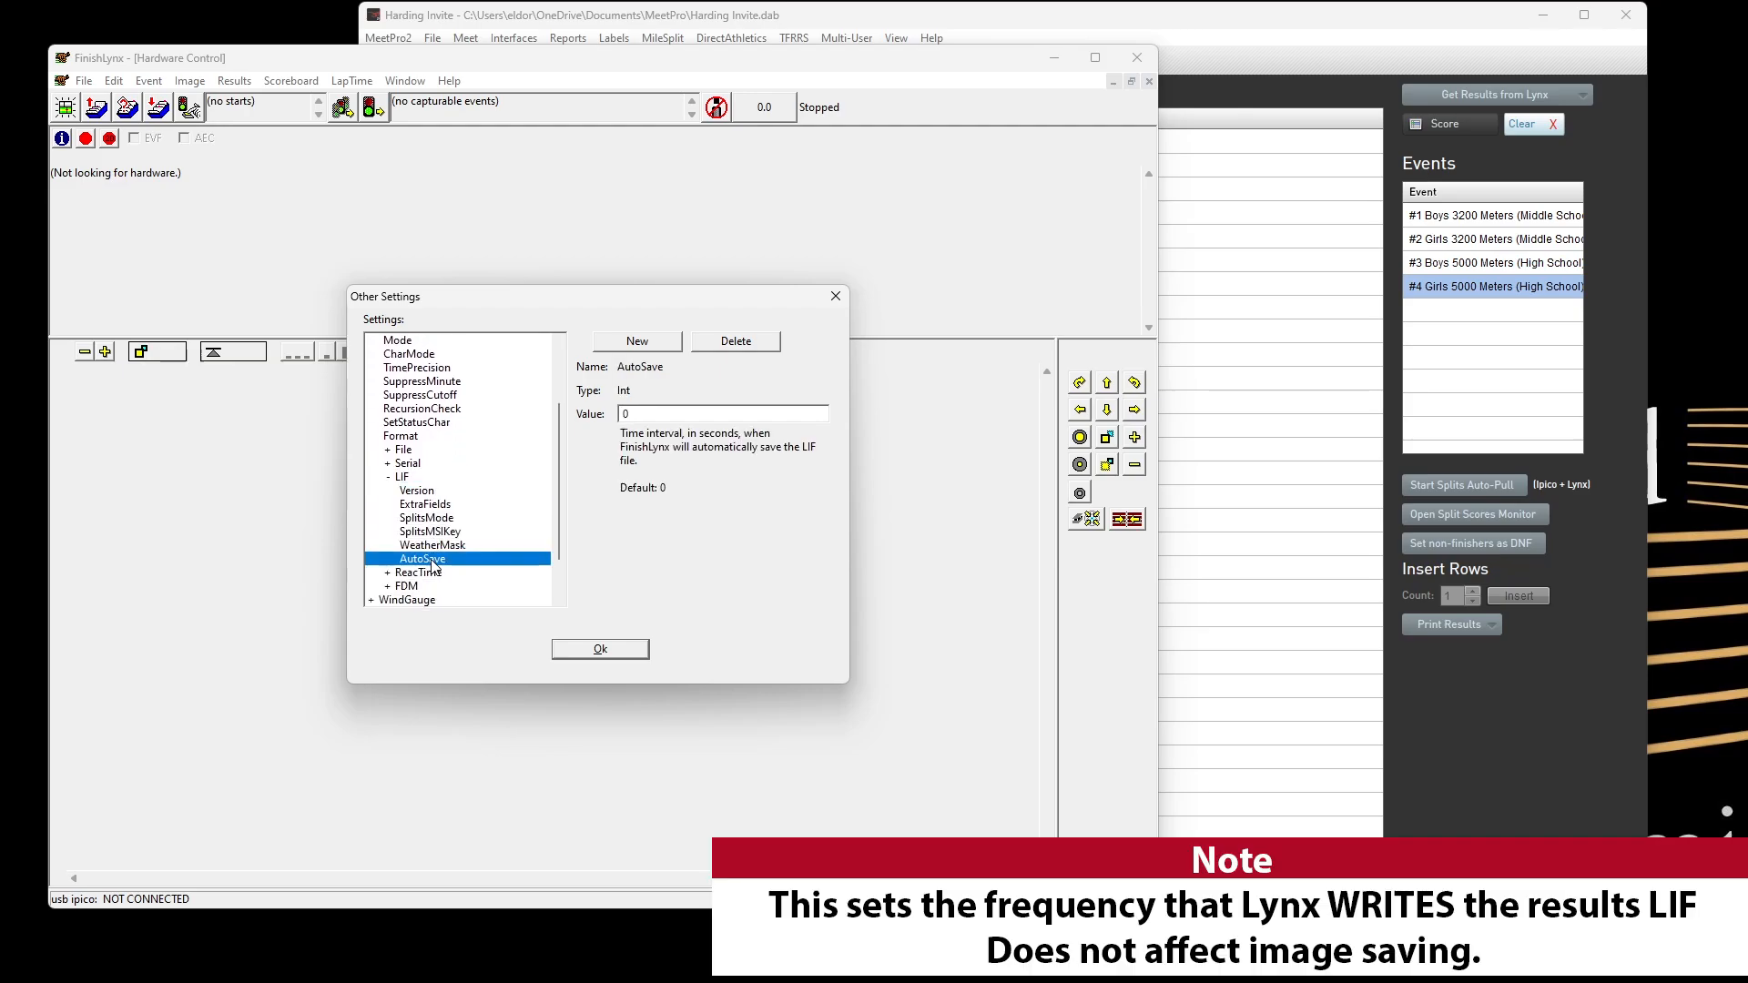
{"action": "double_click", "coordinate": [674, 415]}
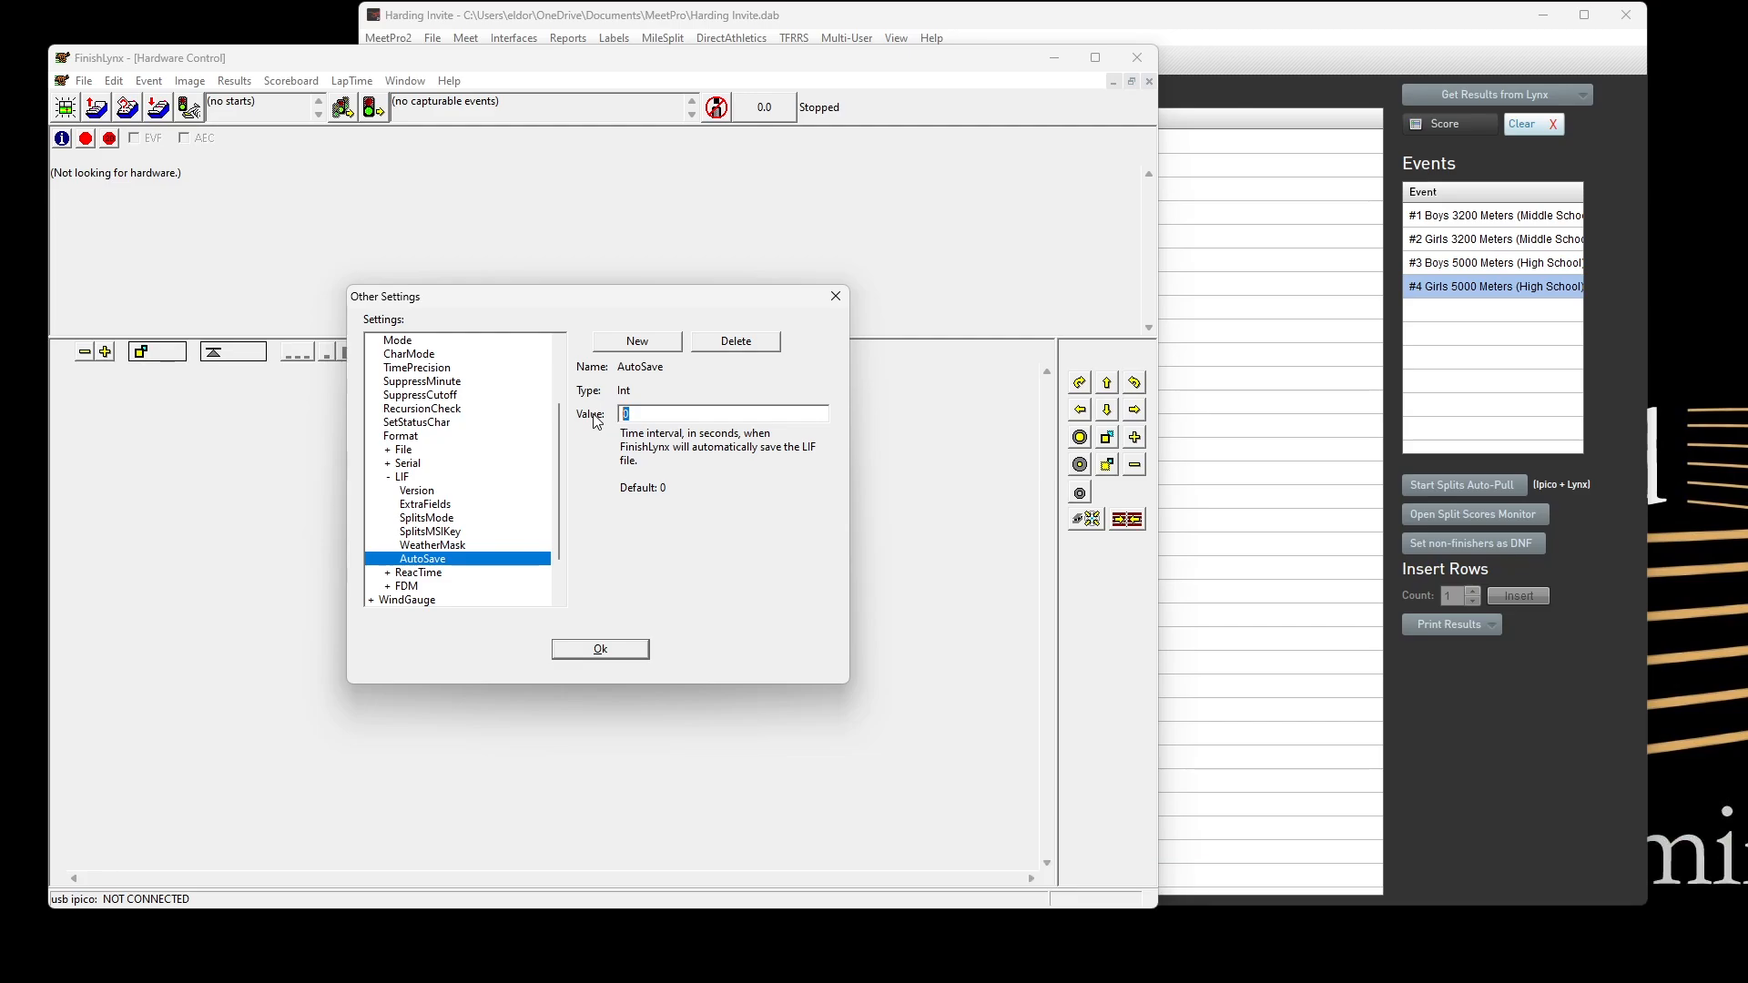
{"action": "type", "text": "5"}
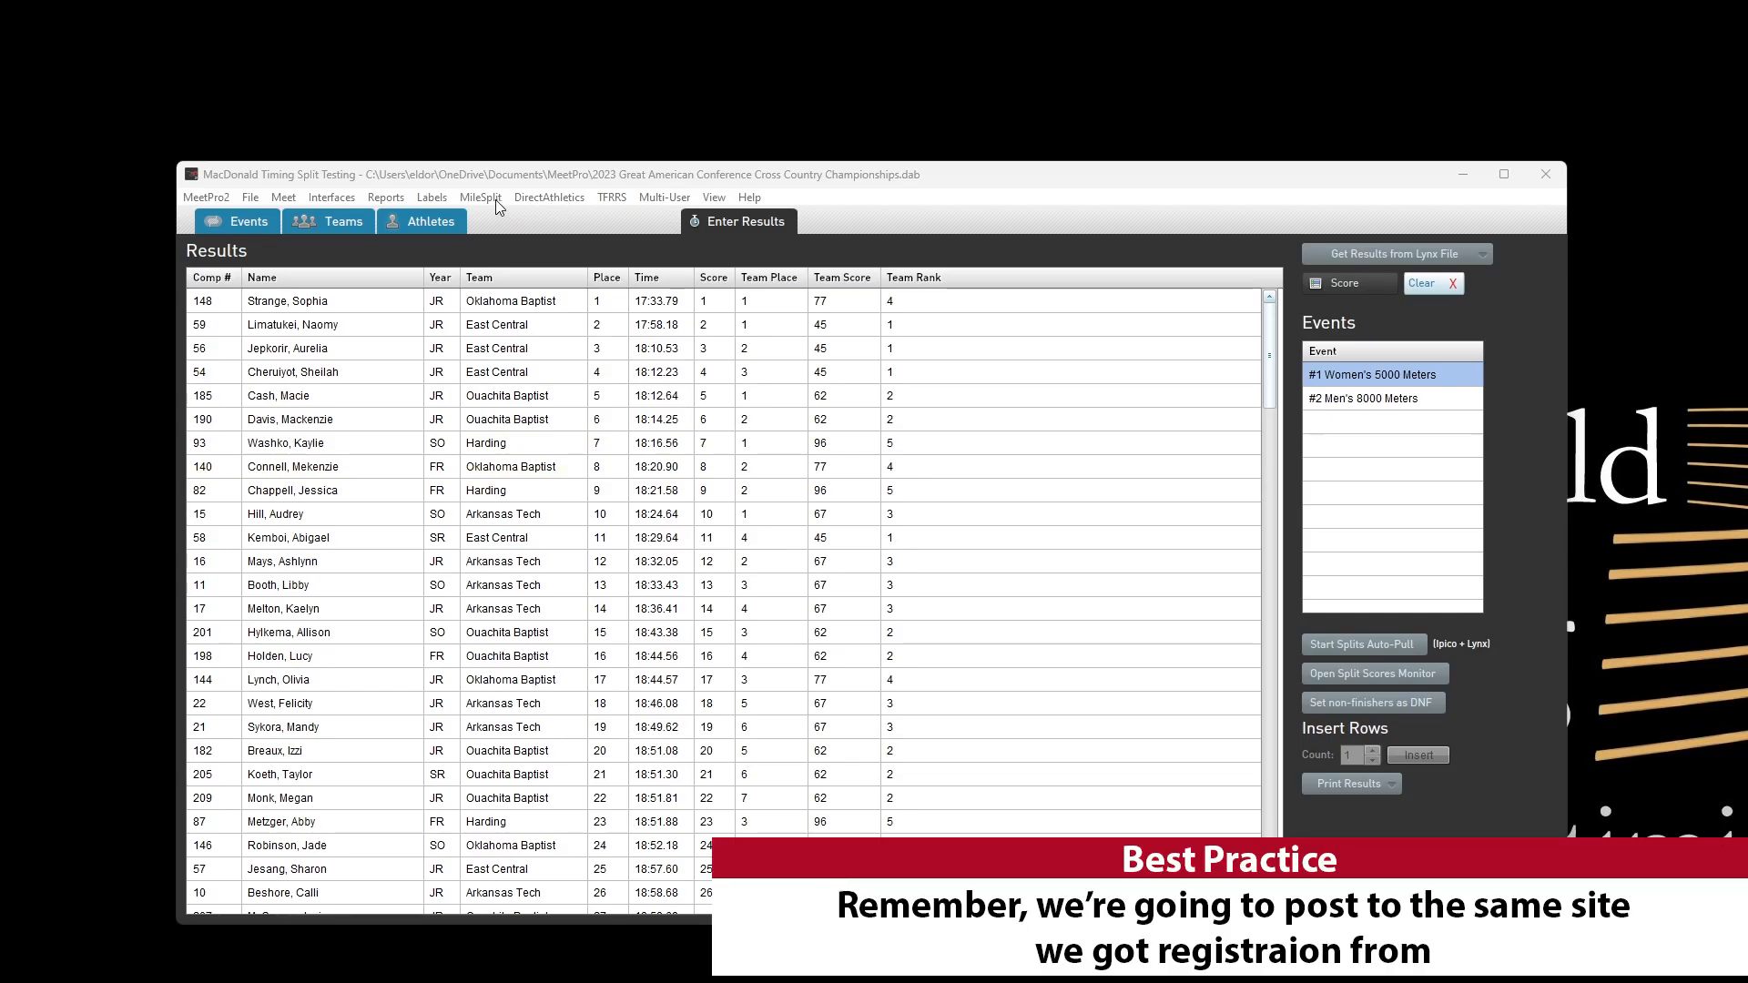
- Review the login and results upload commands available for TFRRS, DirectAthletics and MileSplit
{"action": "left_click", "coordinate": [609, 199]}
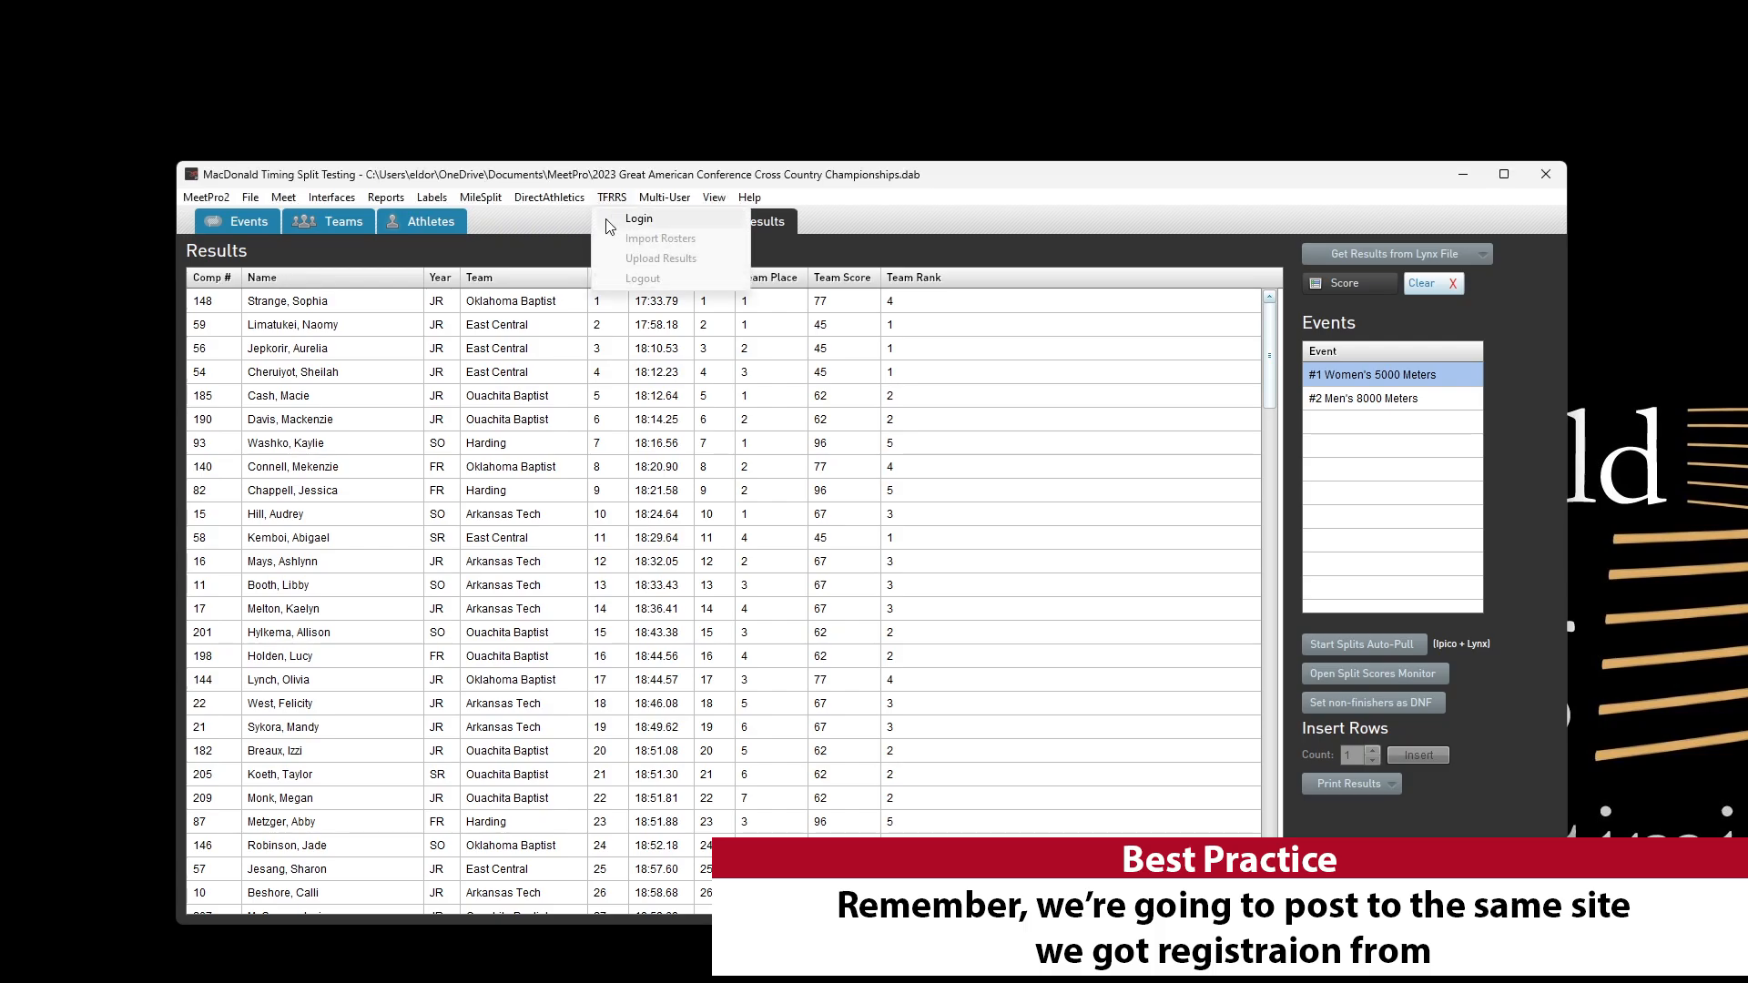
{"action": "mouse_move", "coordinate": [468, 200]}
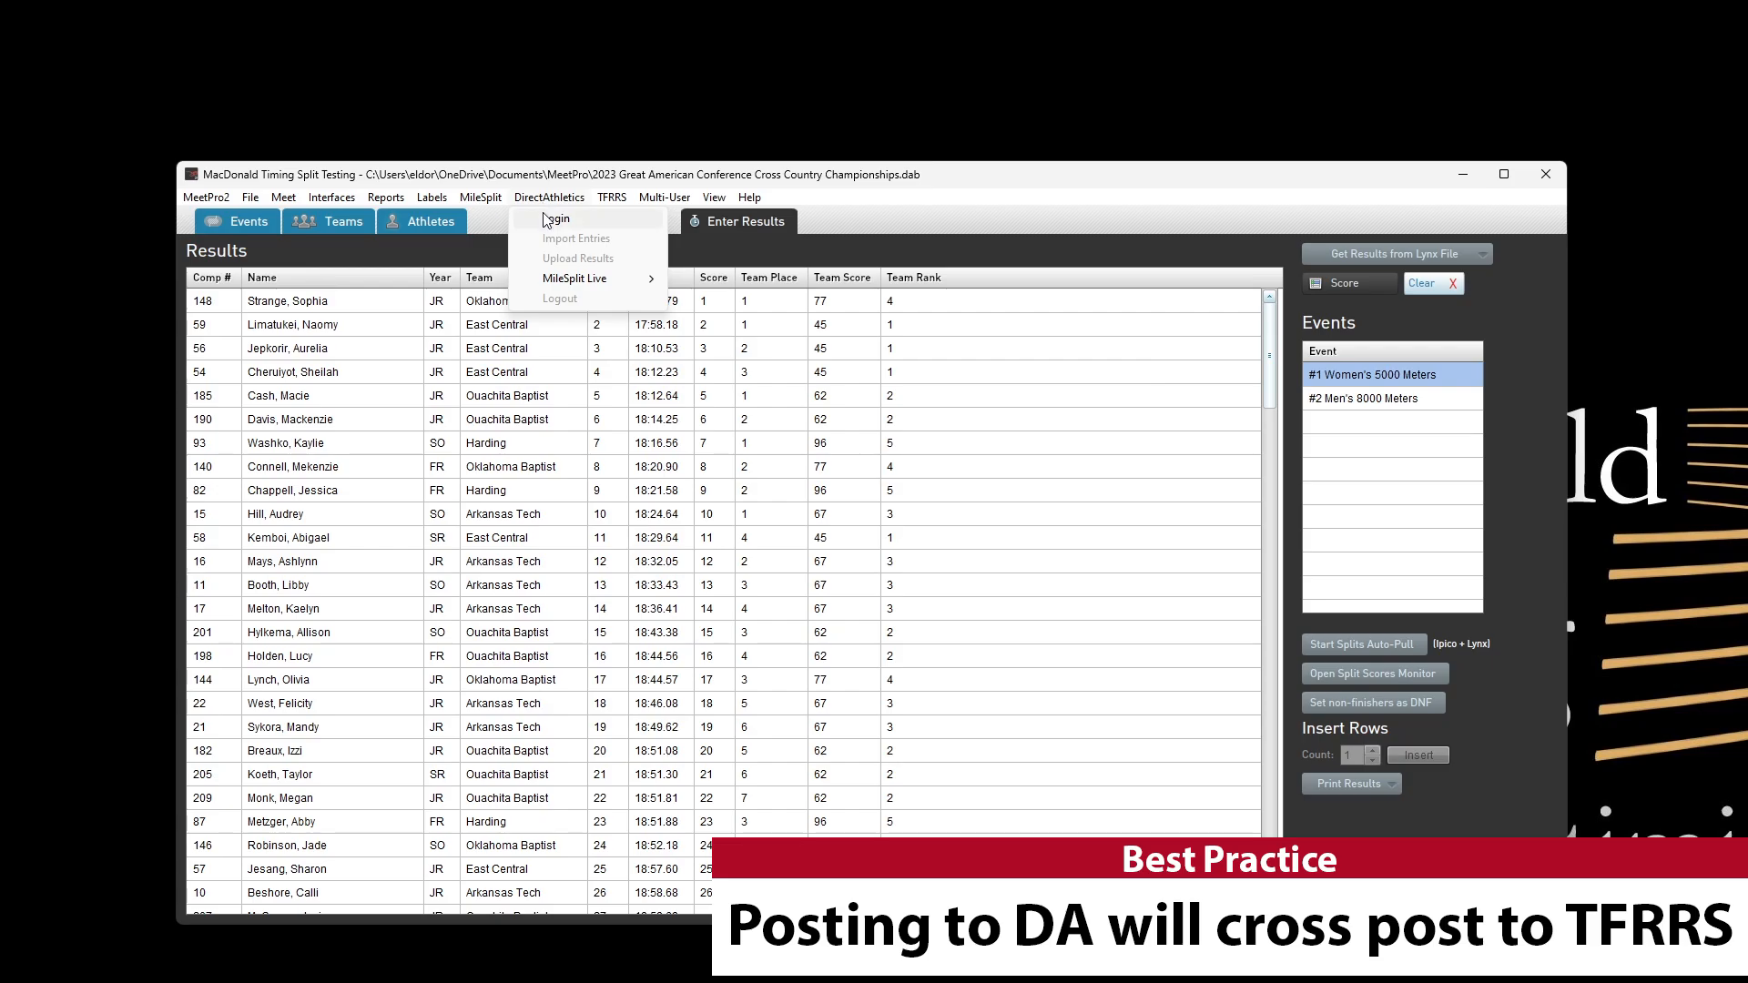
{"action": "mouse_move", "coordinate": [610, 202]}
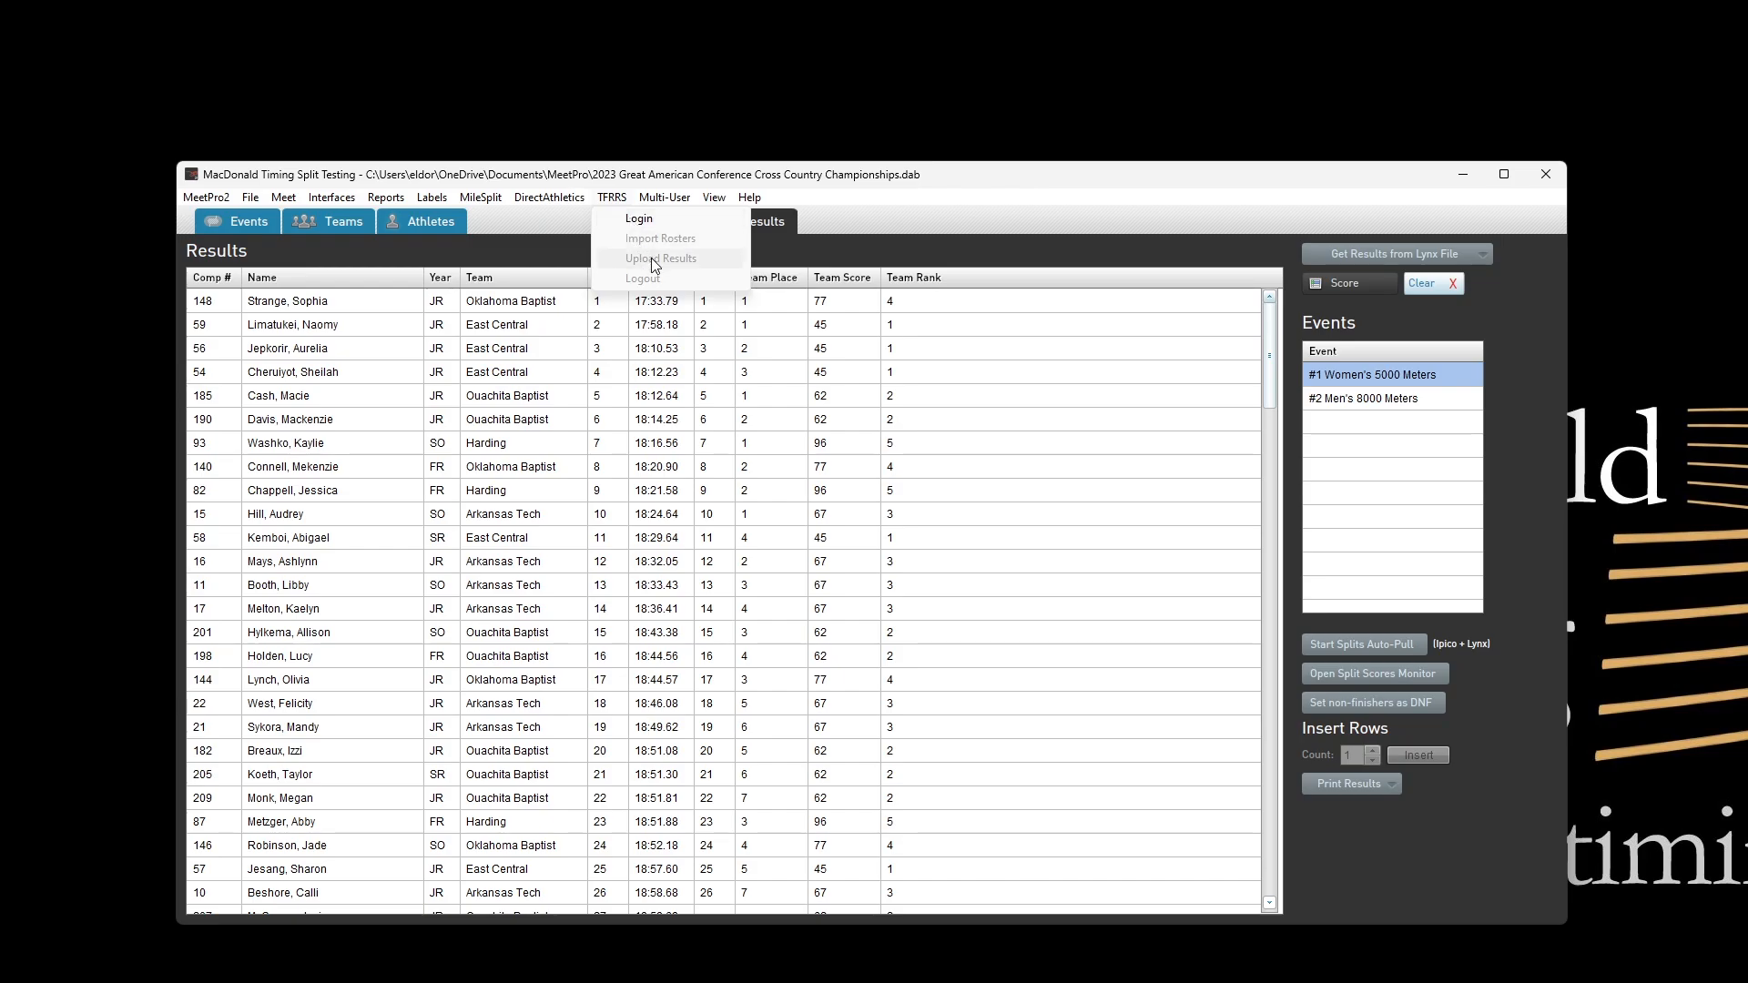
{"action": "mouse_move", "coordinate": [548, 198]}
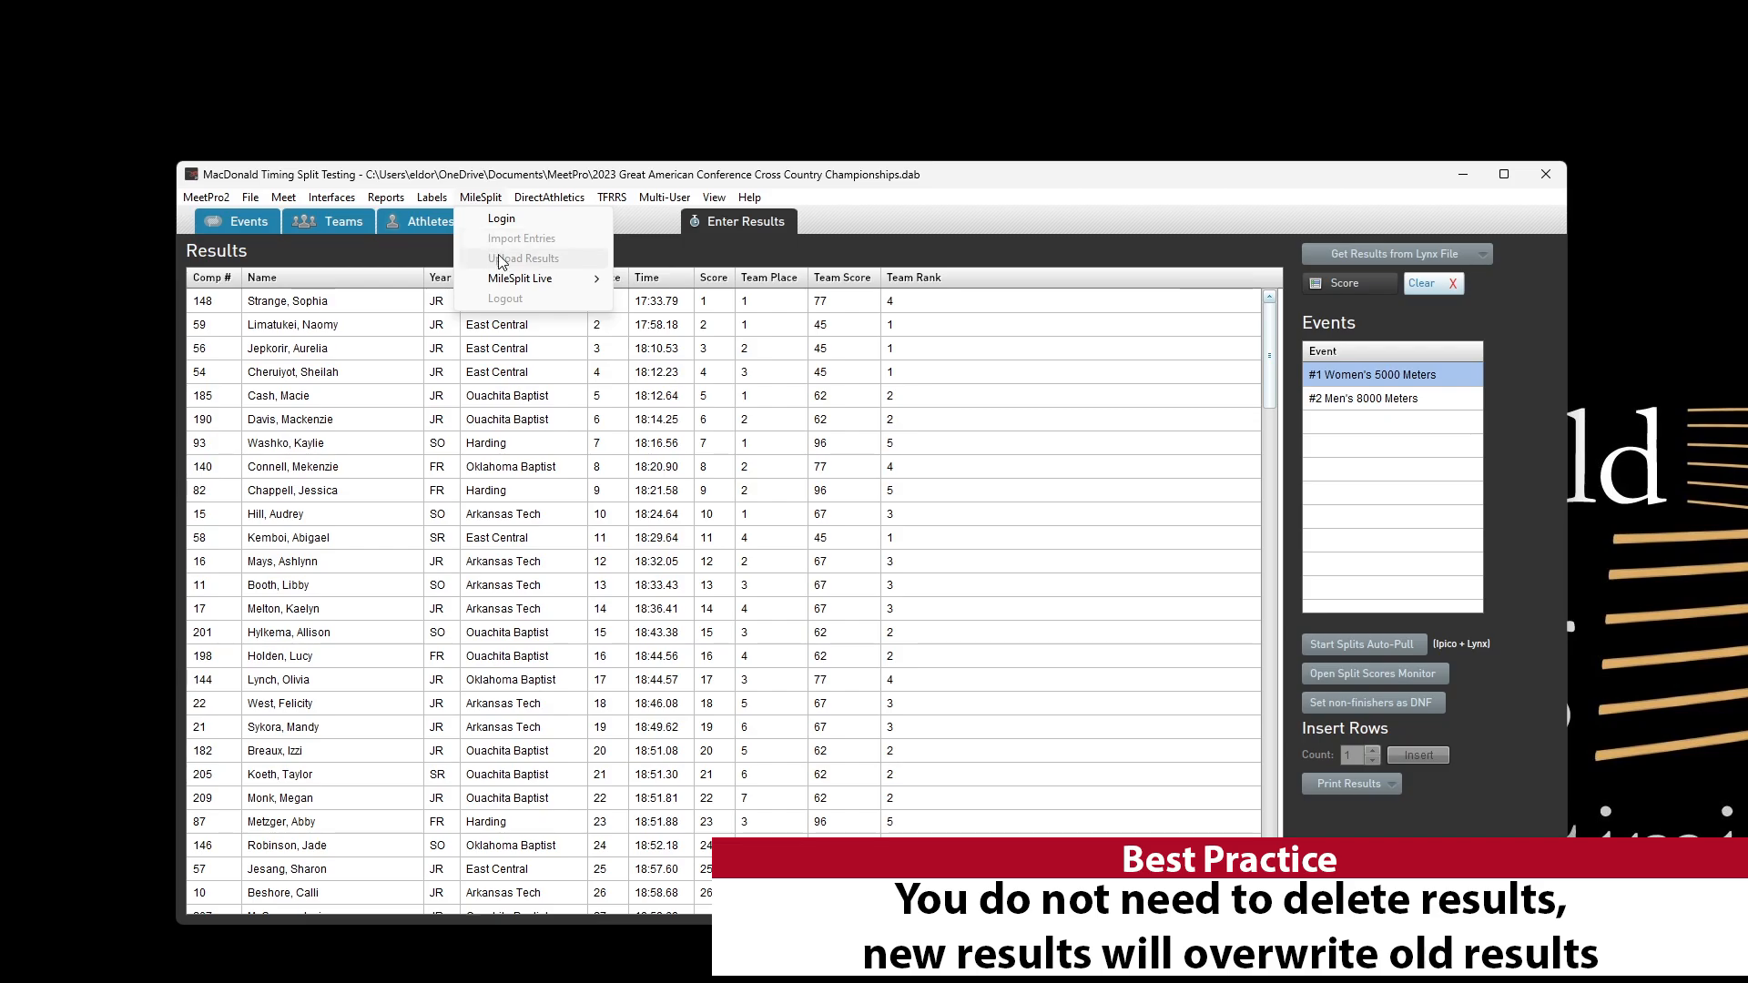
{"action": "mouse_move", "coordinate": [407, 202]}
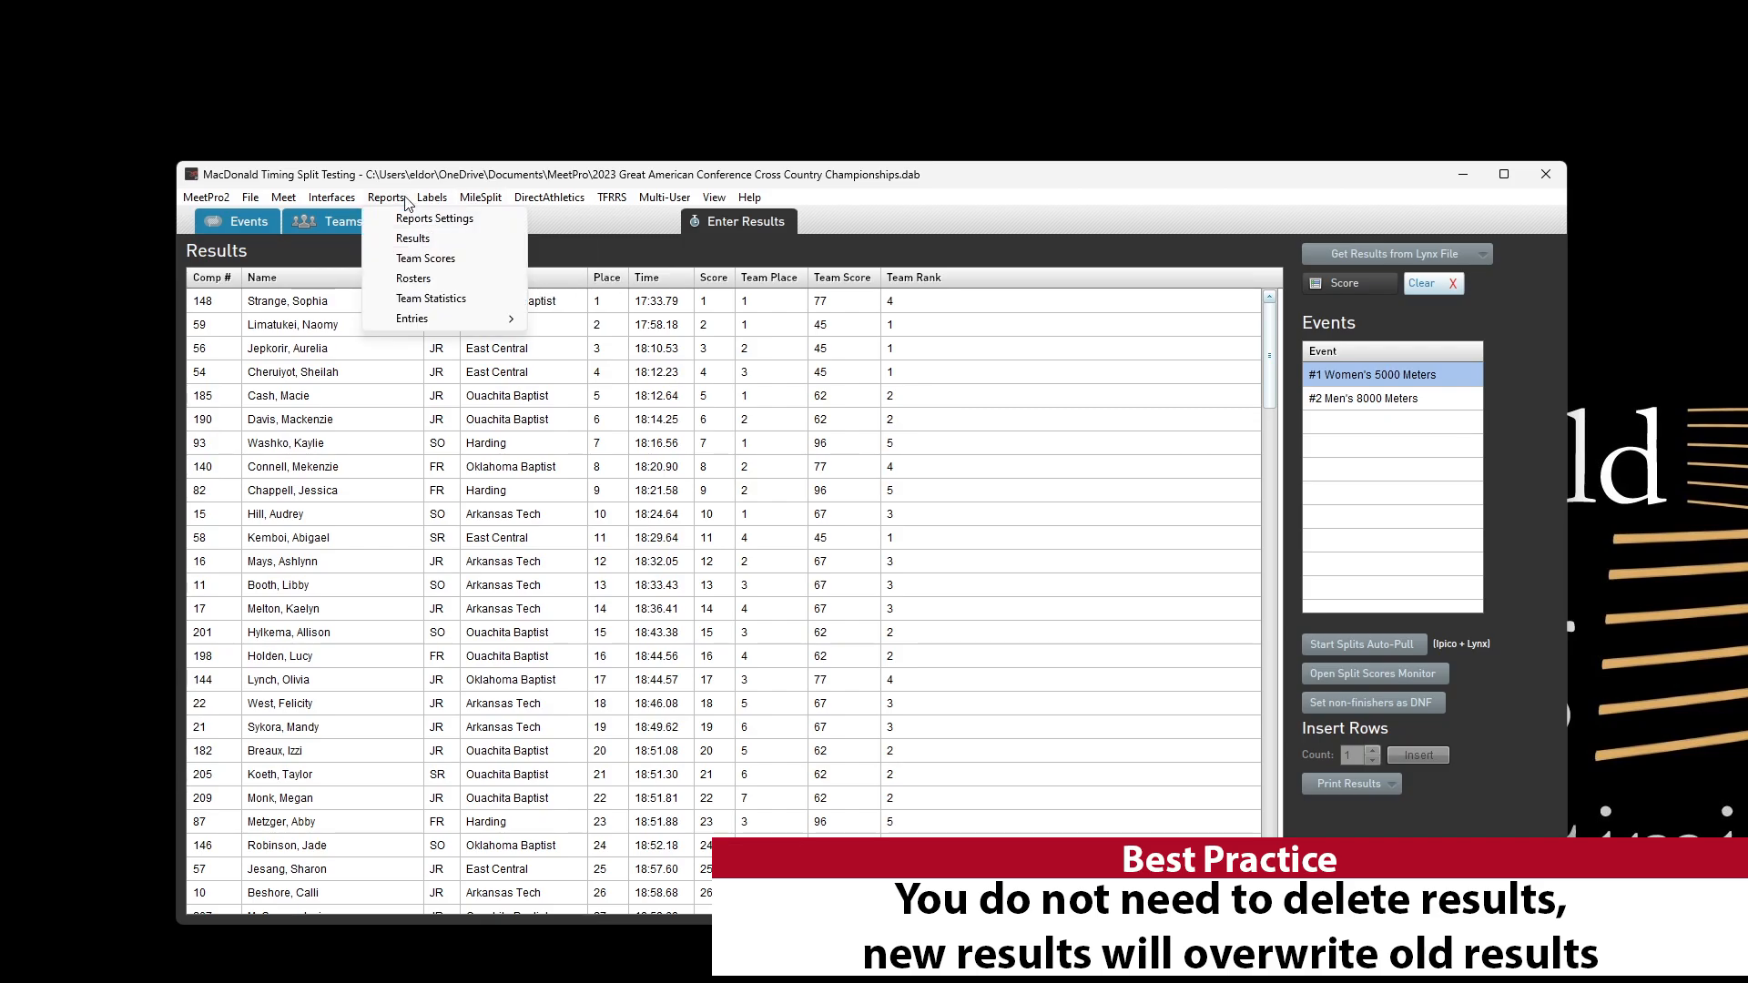
- Open the Export Results dialog for exporting the meet's results to a file
{"action": "mouse_move", "coordinate": [250, 197]}
{"action": "mouse_move", "coordinate": [435, 332]}
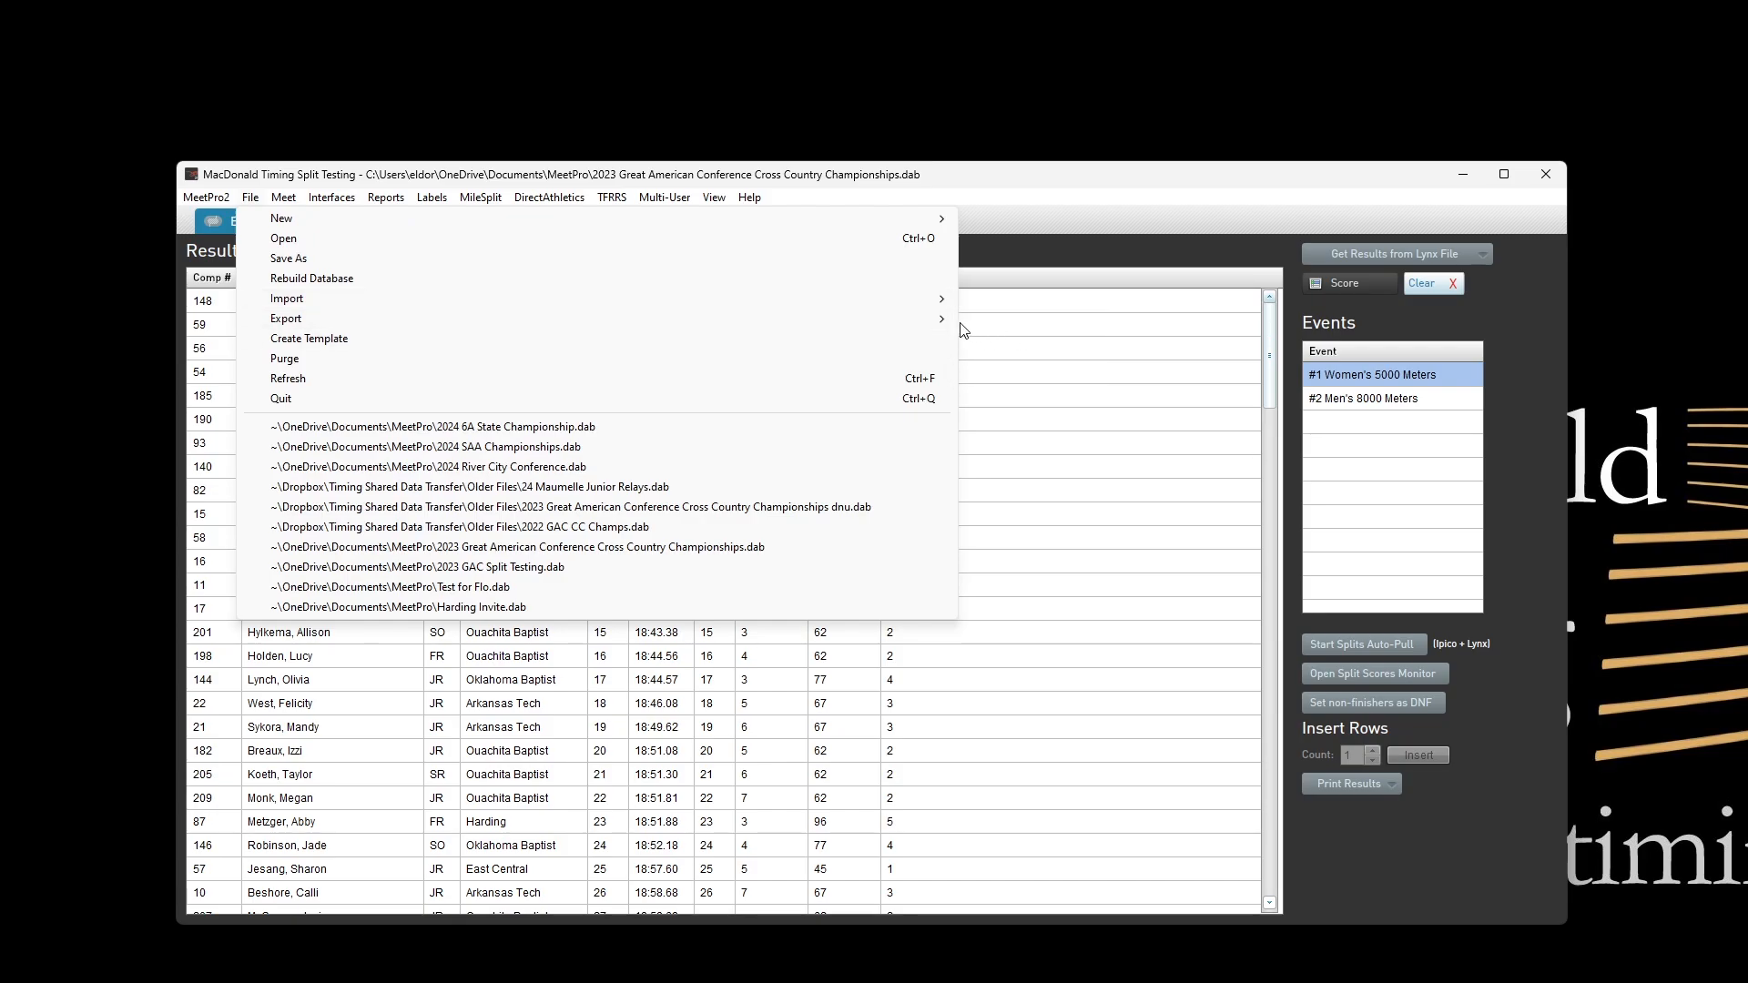
{"action": "left_click", "coordinate": [1005, 339]}
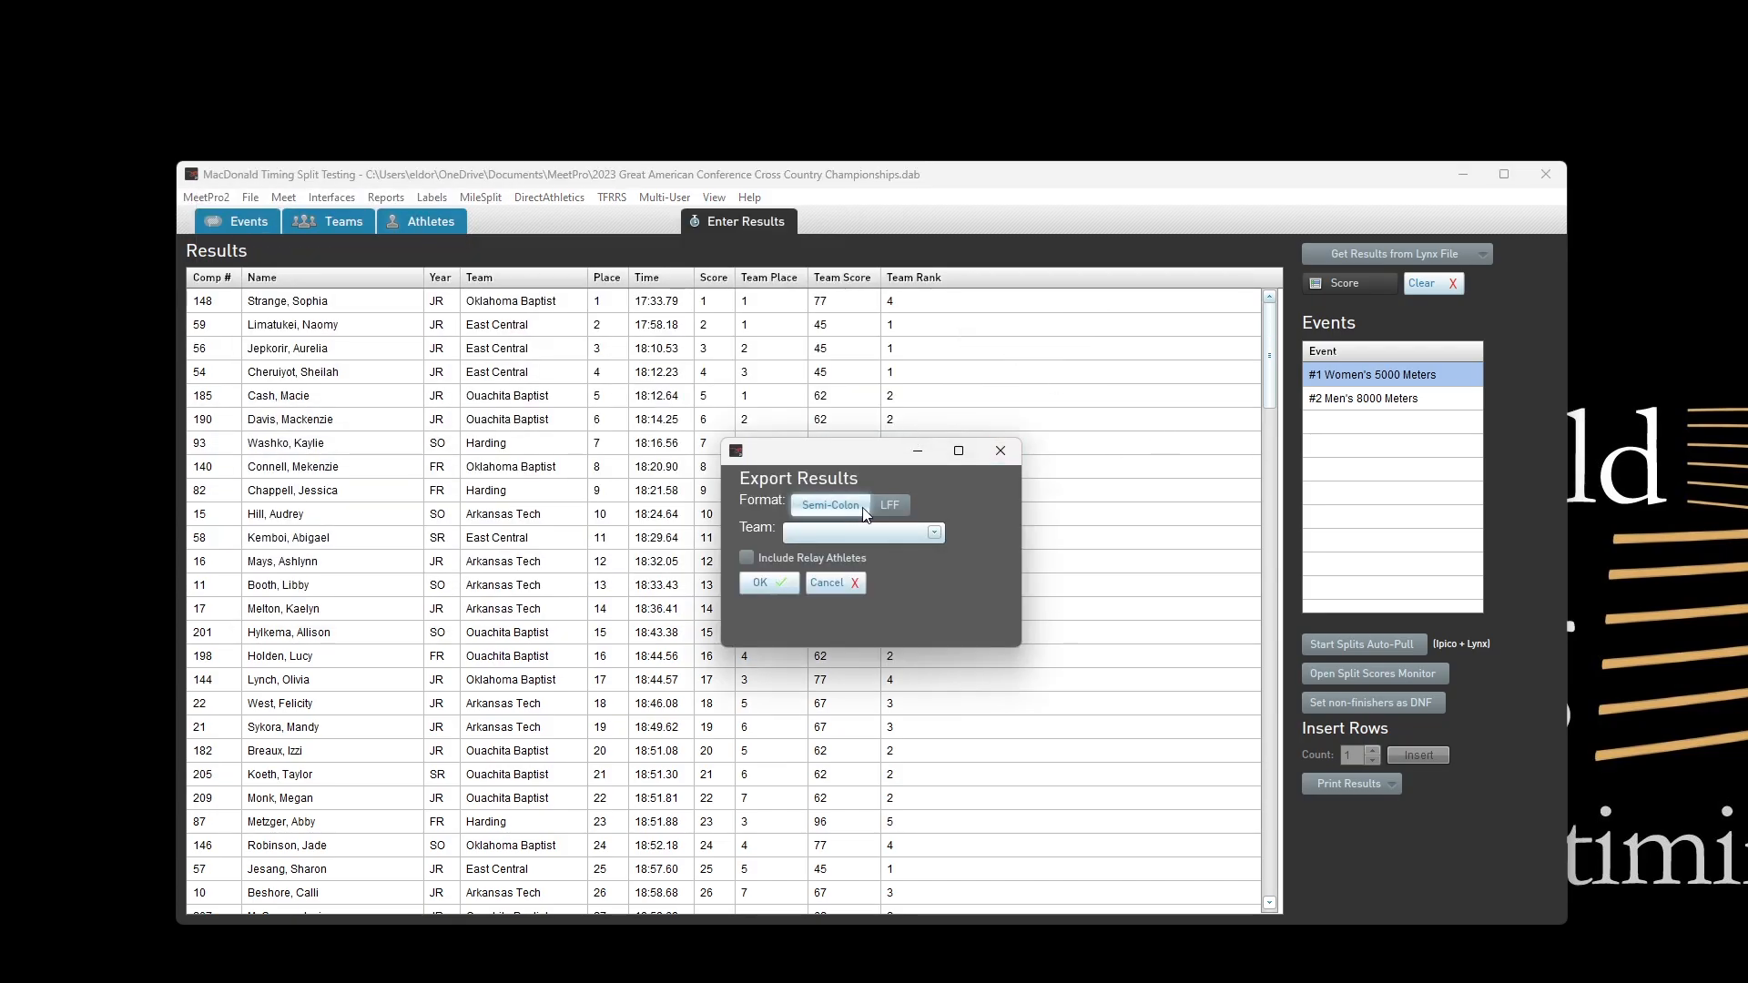
- Check the team choices available for the results export and close the dialog without exporting
{"action": "left_click", "coordinate": [936, 533]}
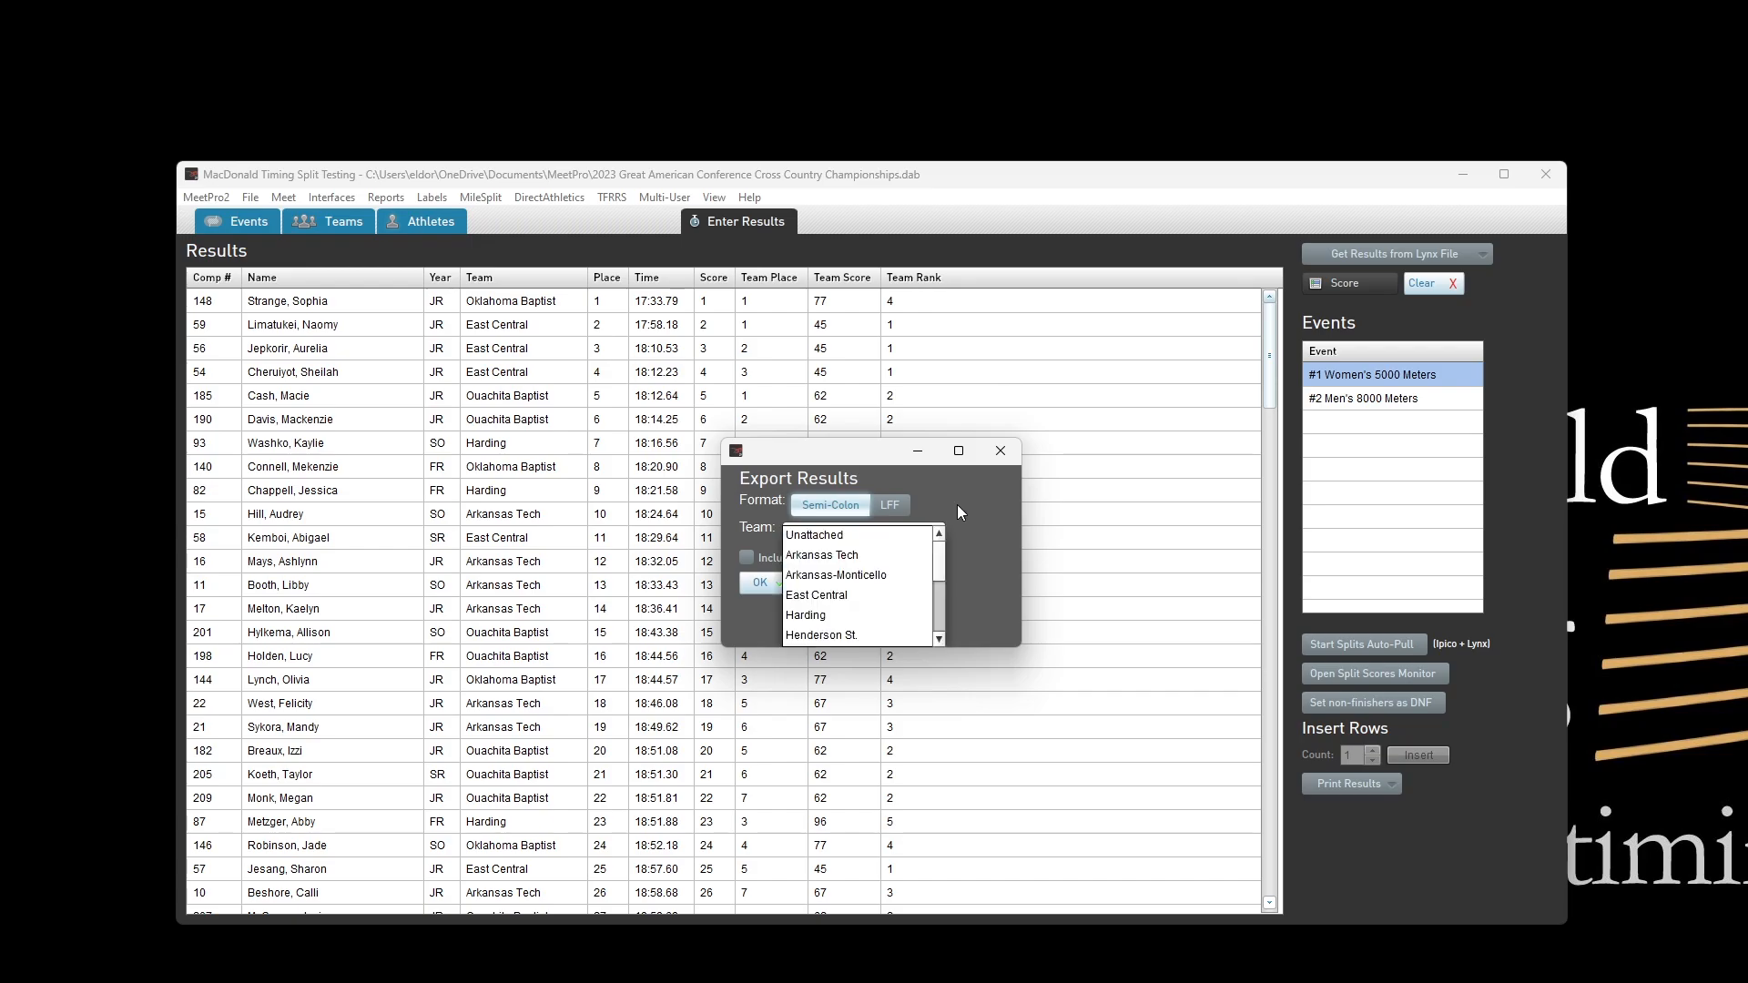
{"action": "left_click", "coordinate": [958, 503]}
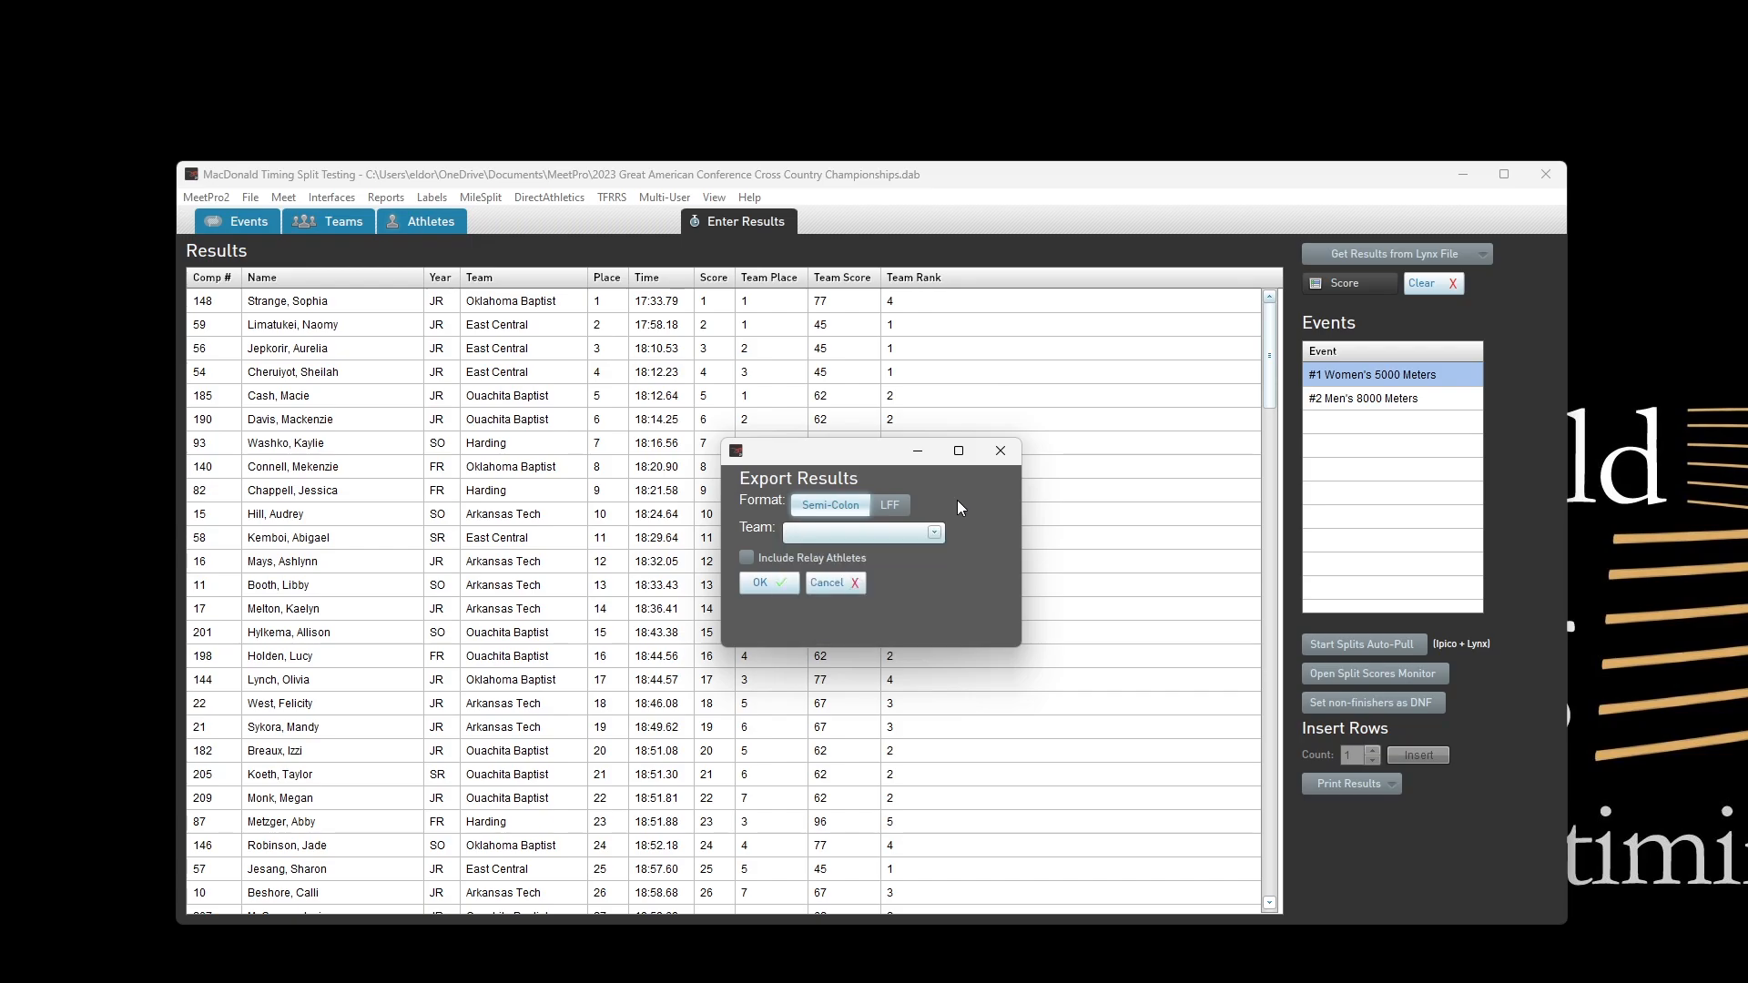
{"action": "left_click", "coordinate": [1010, 455]}
- Generate the Results report for all genders and events in Text format, view the text file and close it
{"action": "left_click", "coordinate": [386, 199]}
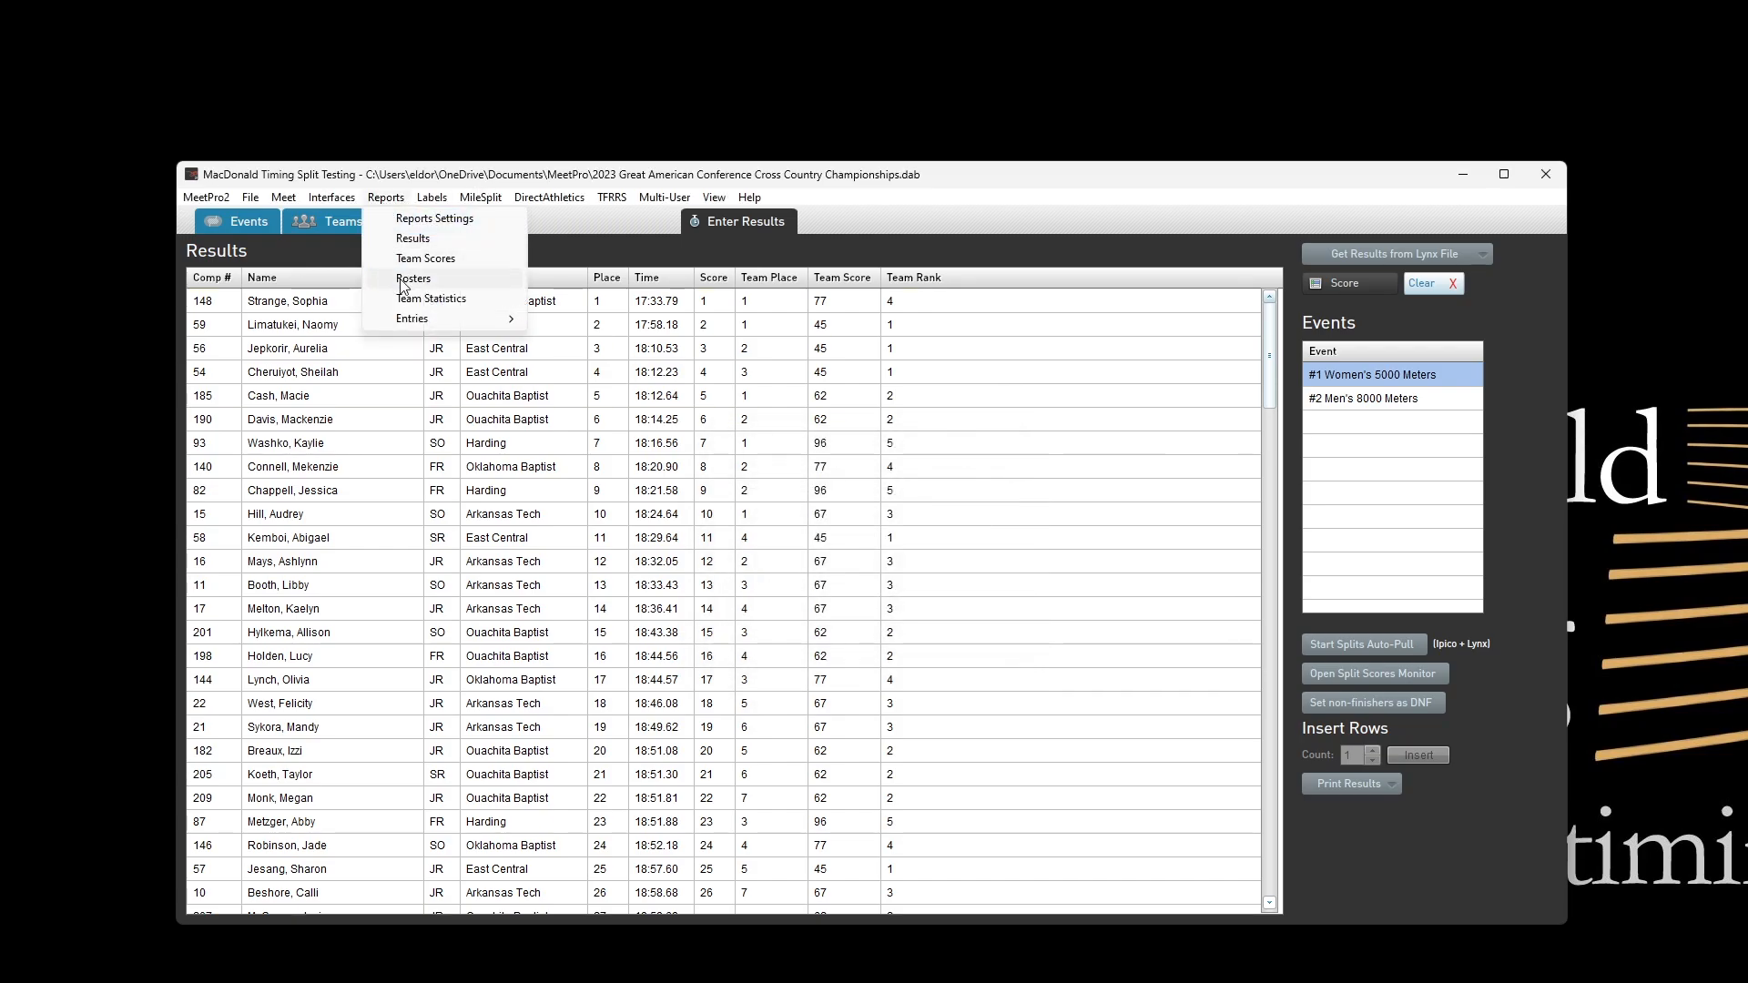
{"action": "left_click", "coordinate": [412, 237]}
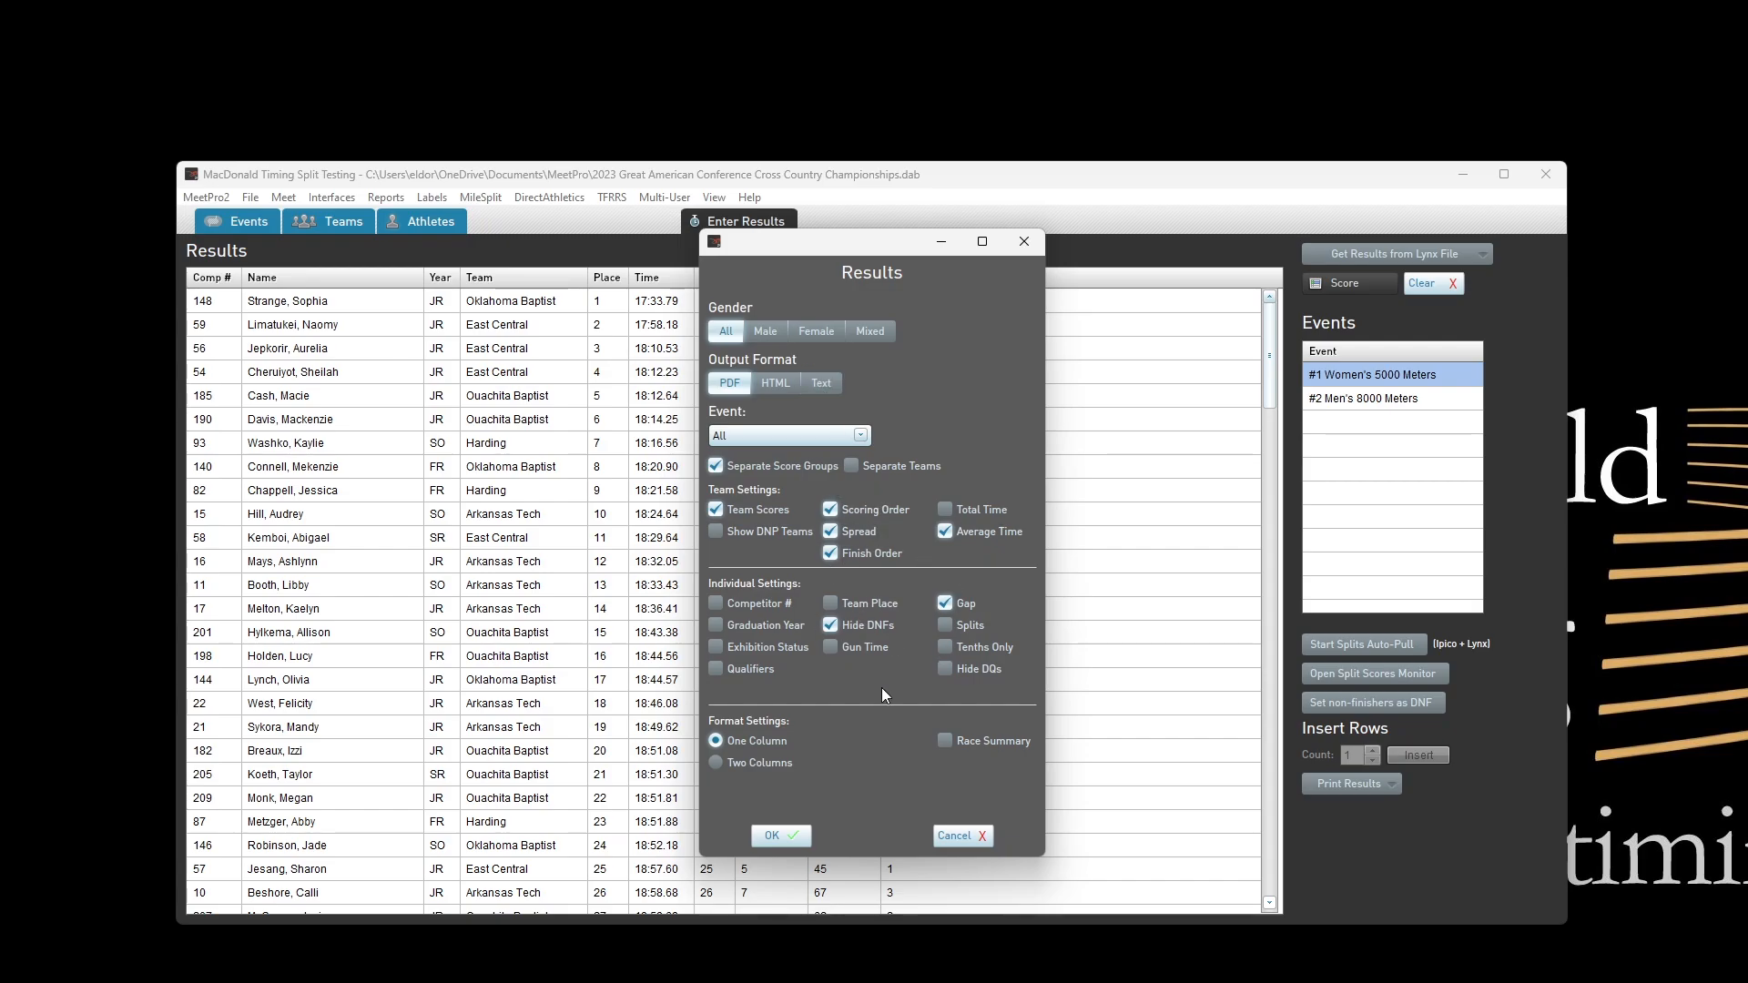
{"action": "left_click", "coordinate": [836, 380]}
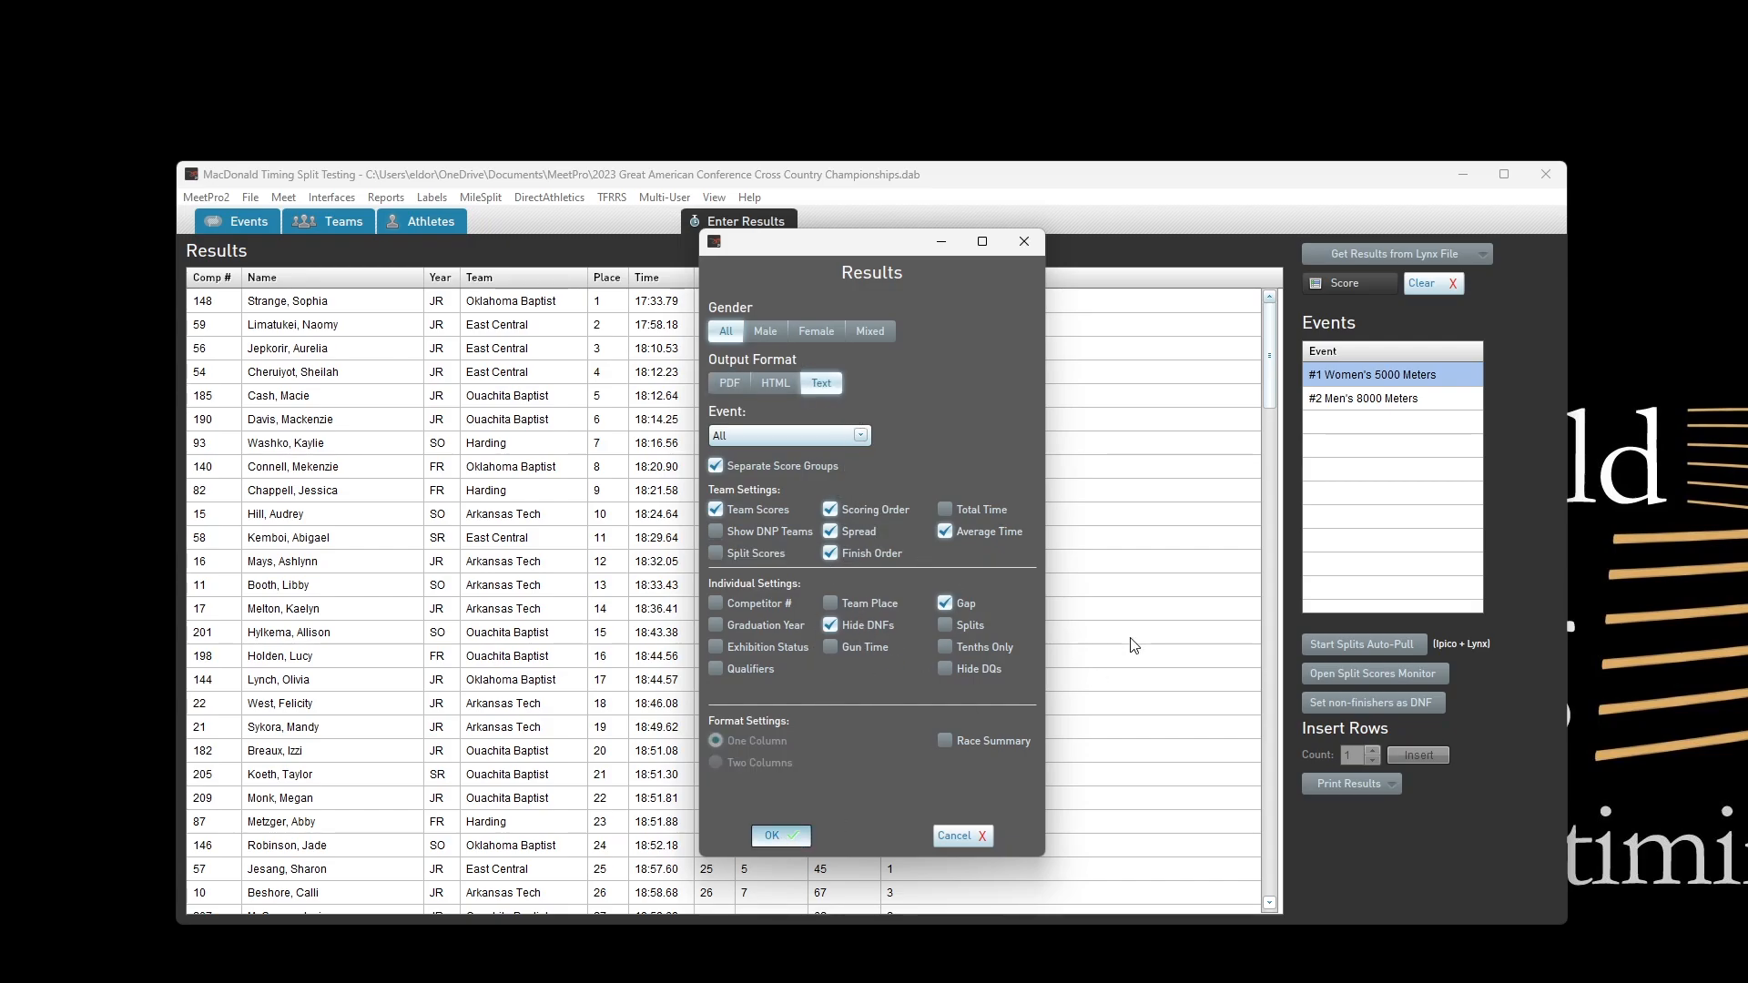
{"action": "left_click_drag", "start_coordinate": [1747, 109], "coordinate": [911, 120]}
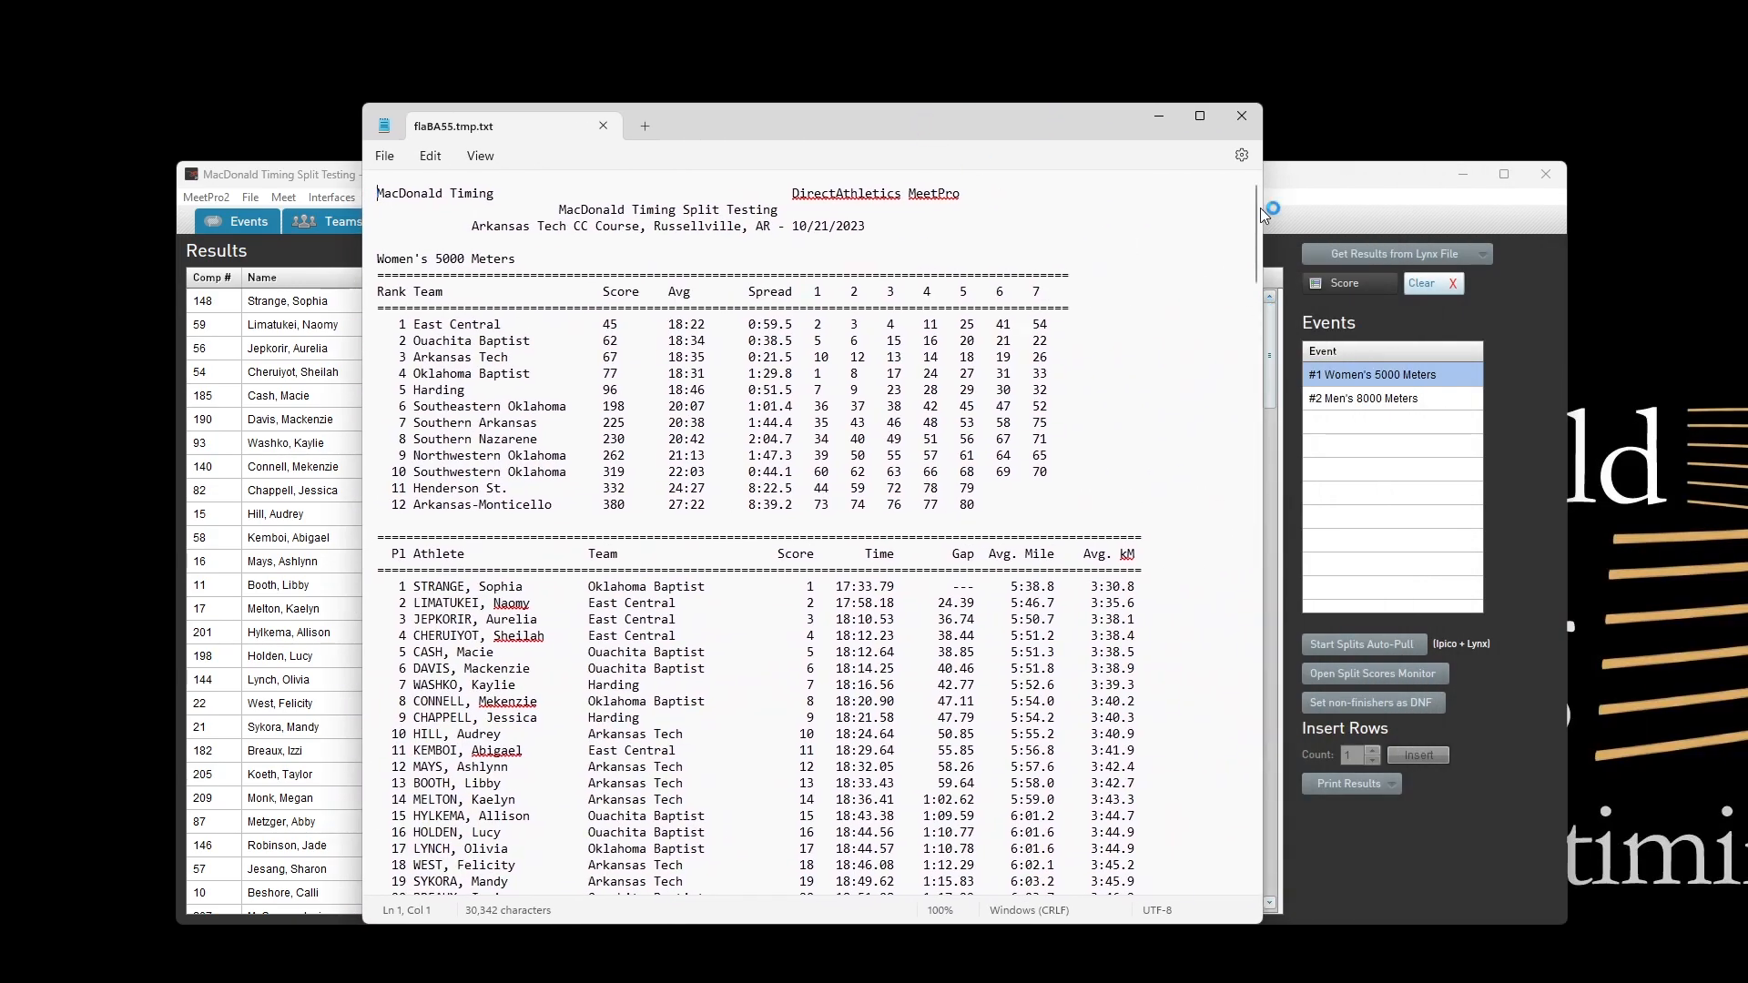
{"action": "left_click", "coordinate": [1242, 116]}
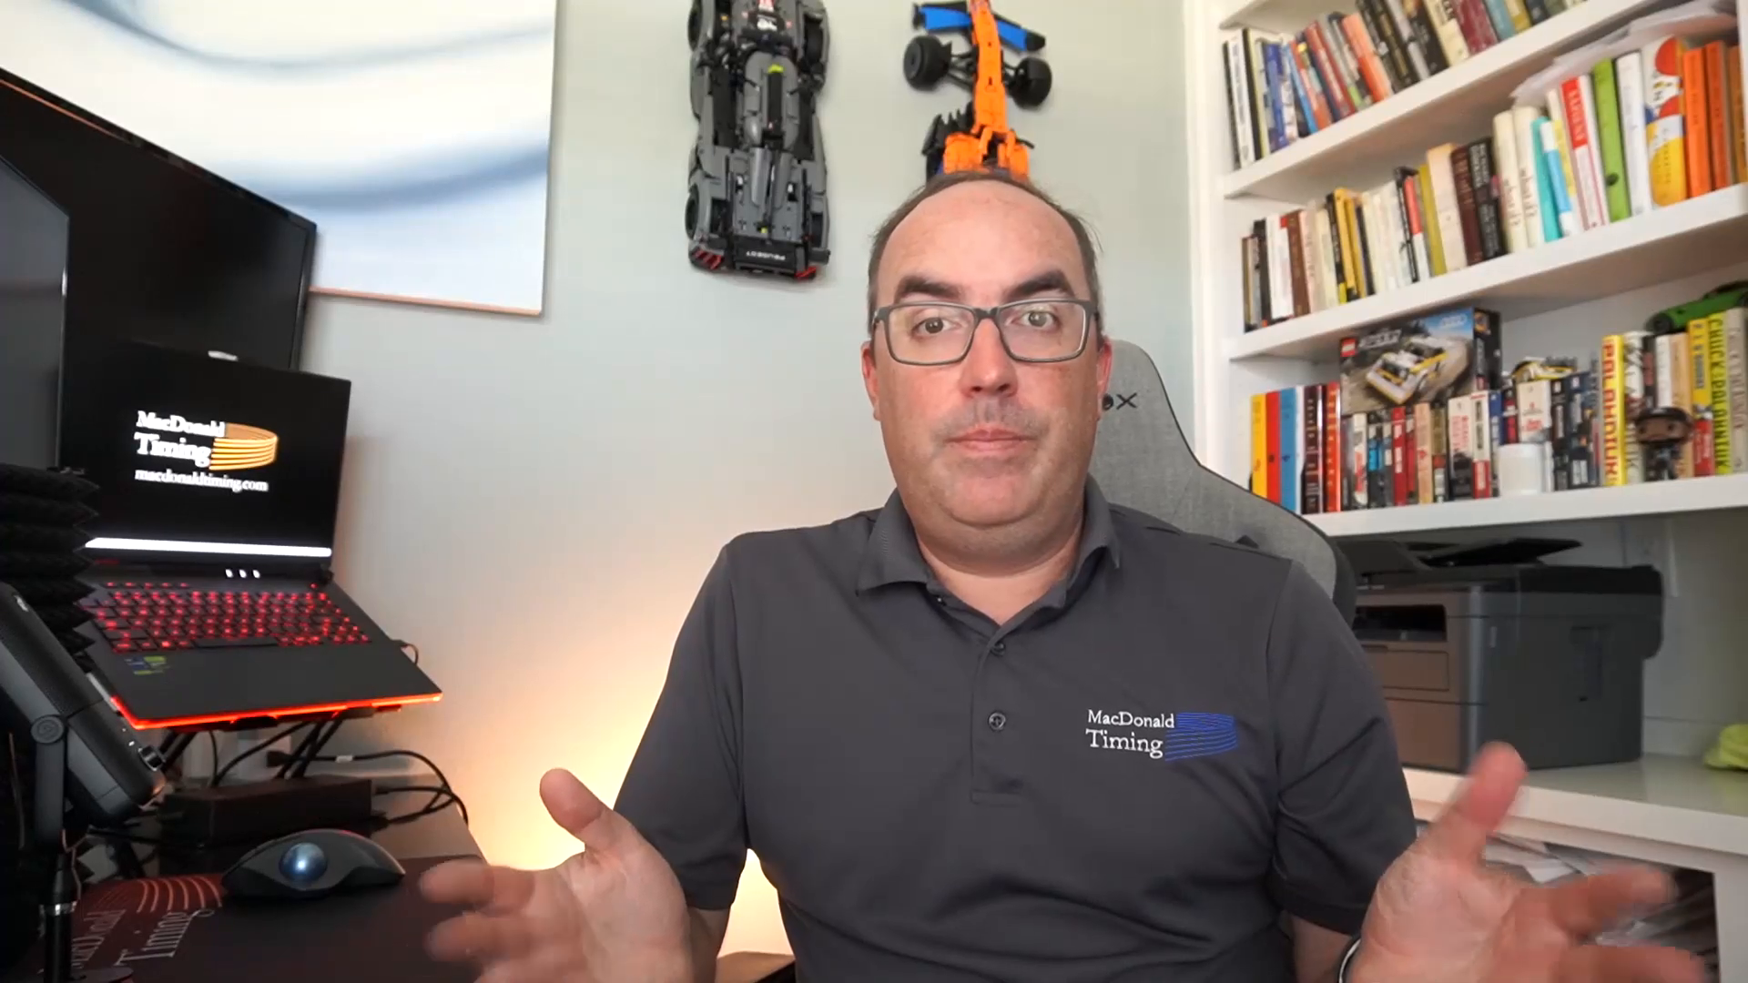